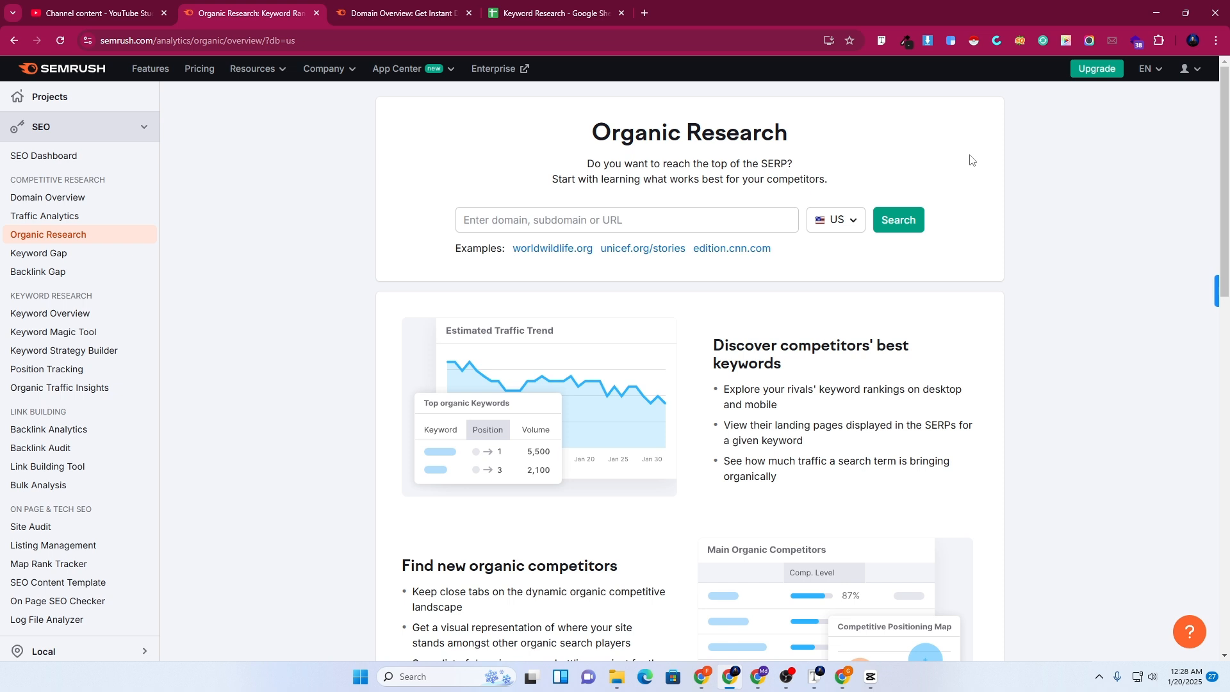
Open a new Chrome tab showing the Google start page next to the Semrush tab
{"action": "left_click", "coordinate": [643, 14]}
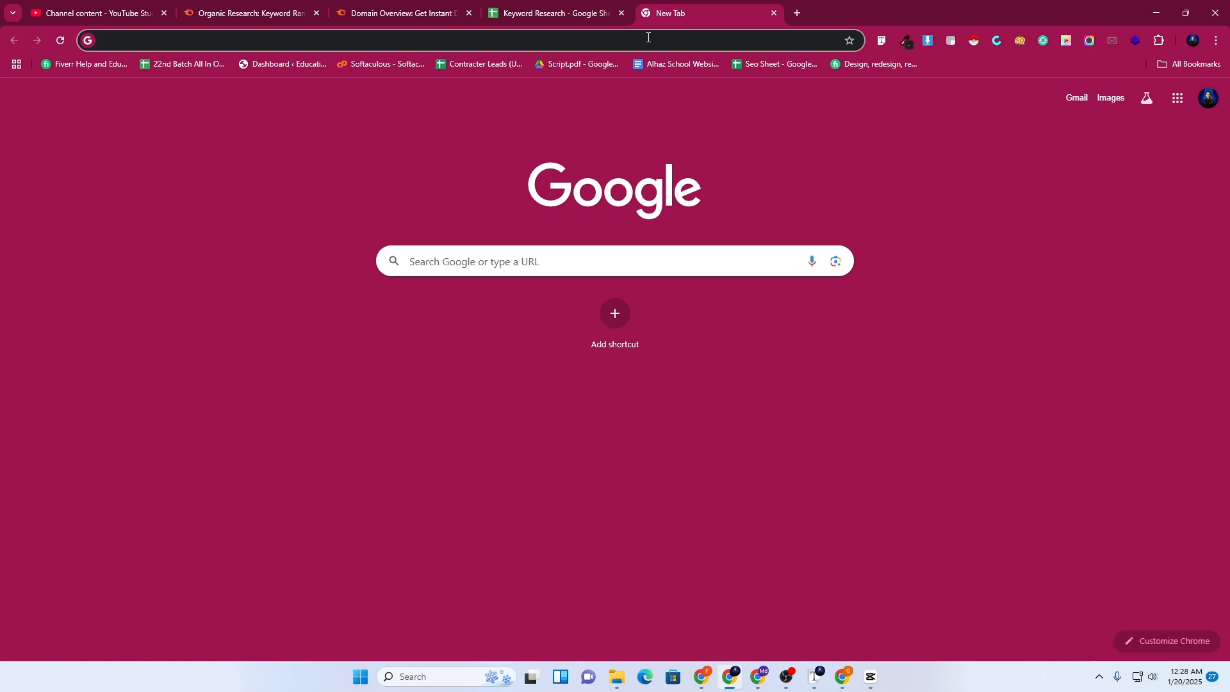
Search Google for 'fat free cookies' and browse the results
{"action": "left_click", "coordinate": [648, 38]}
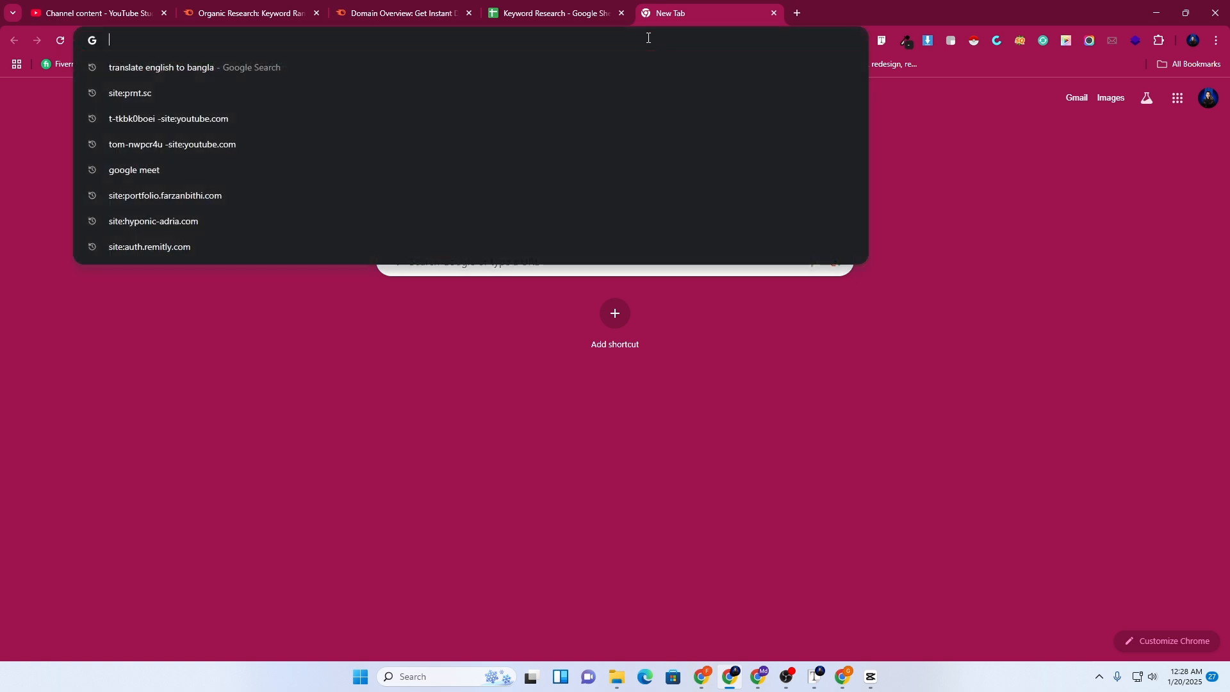
{"action": "type", "text": "fat "}
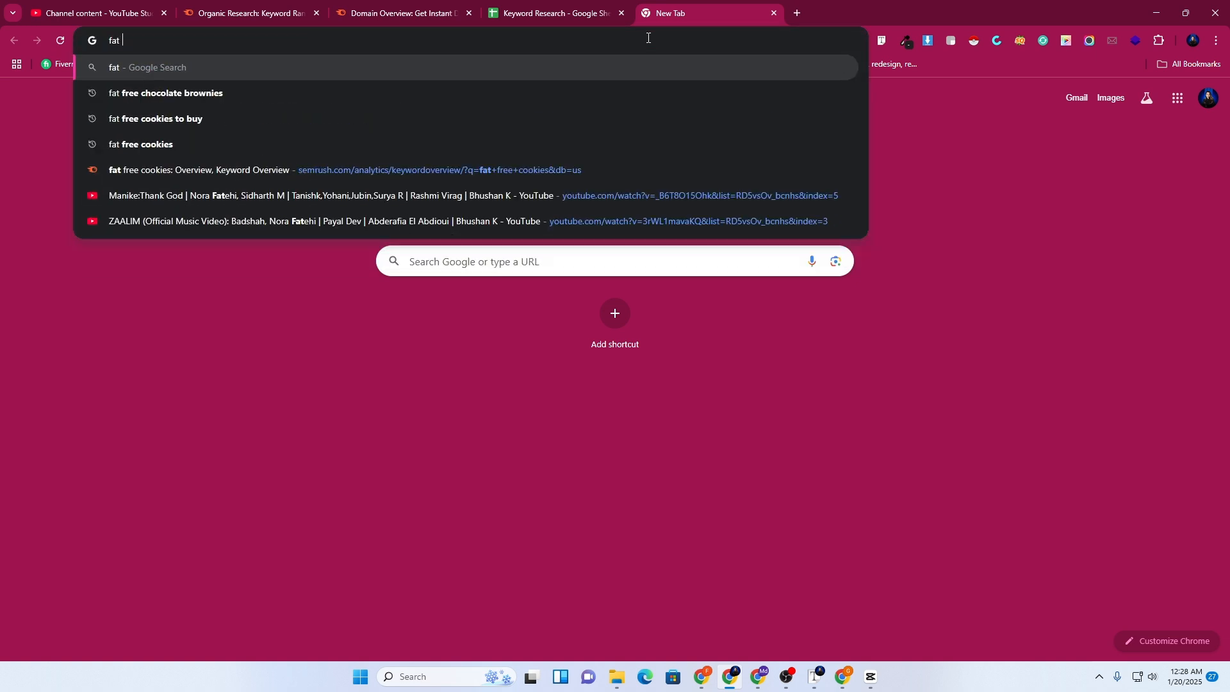
{"action": "type", "text": "free "}
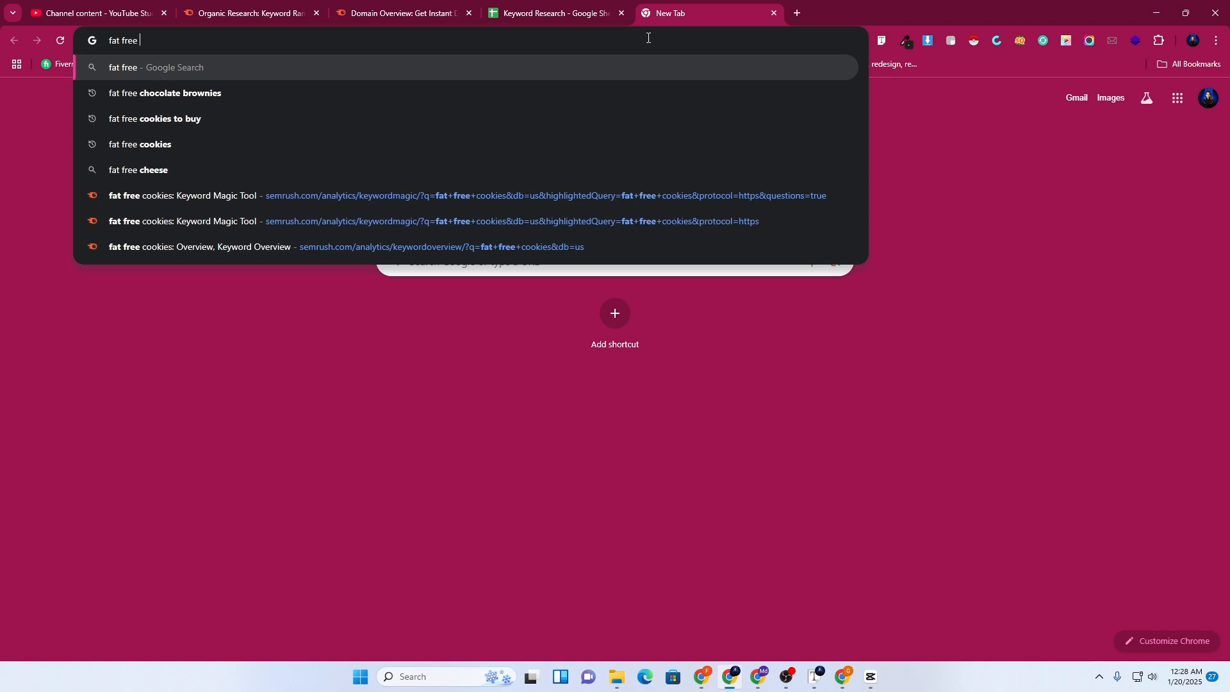
{"action": "type", "text": "cookies"}
{"action": "key", "text": "Return"}
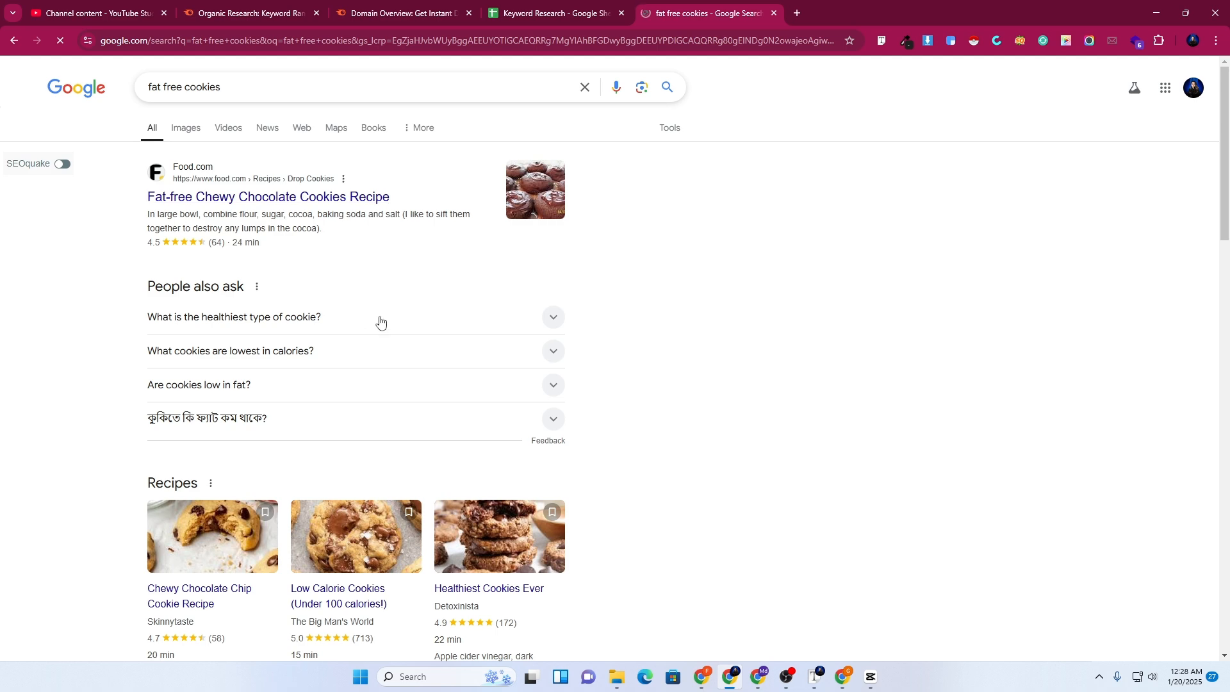
{"action": "scroll", "coordinate": [234, 260], "scroll_direction": "down", "scroll_amount": 7}
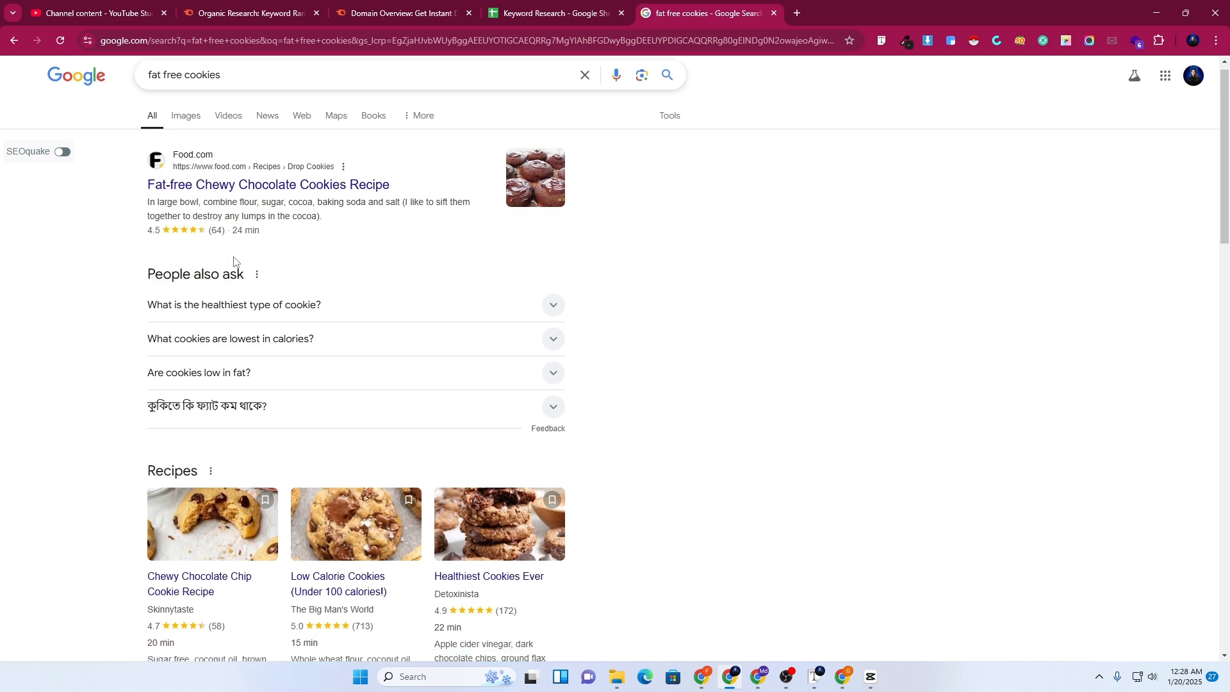
{"action": "scroll", "coordinate": [234, 261], "scroll_direction": "down", "scroll_amount": 9}
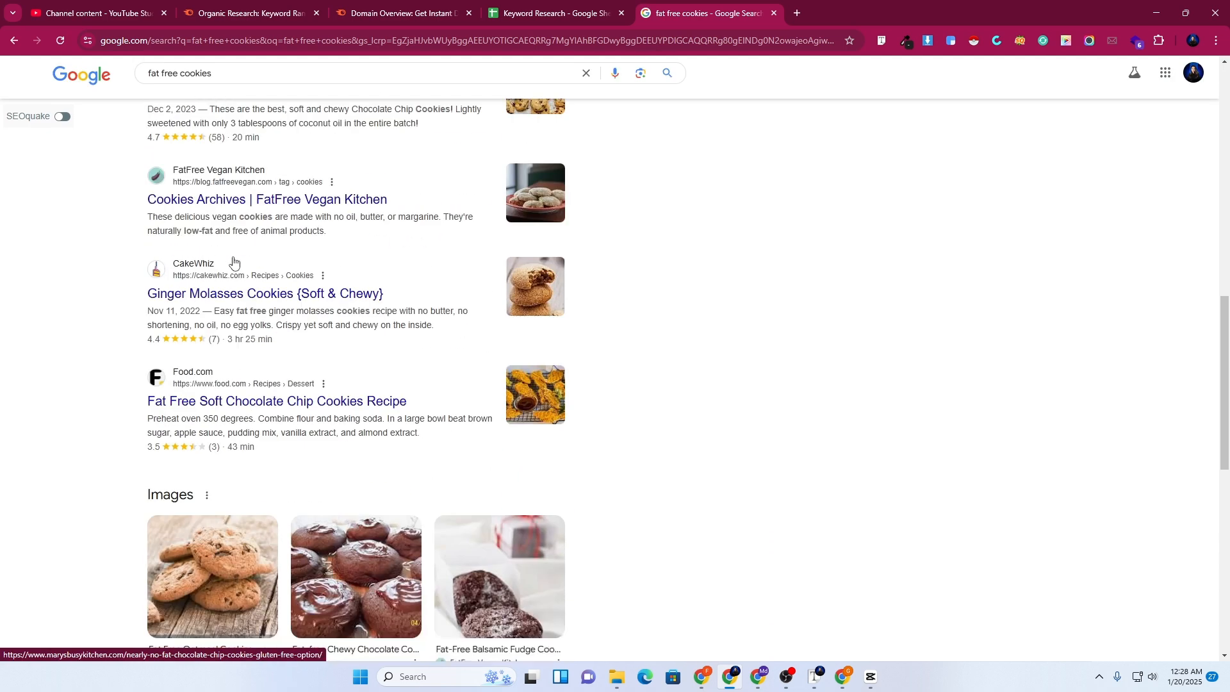
{"action": "scroll", "coordinate": [233, 261], "scroll_direction": "down", "scroll_amount": 5}
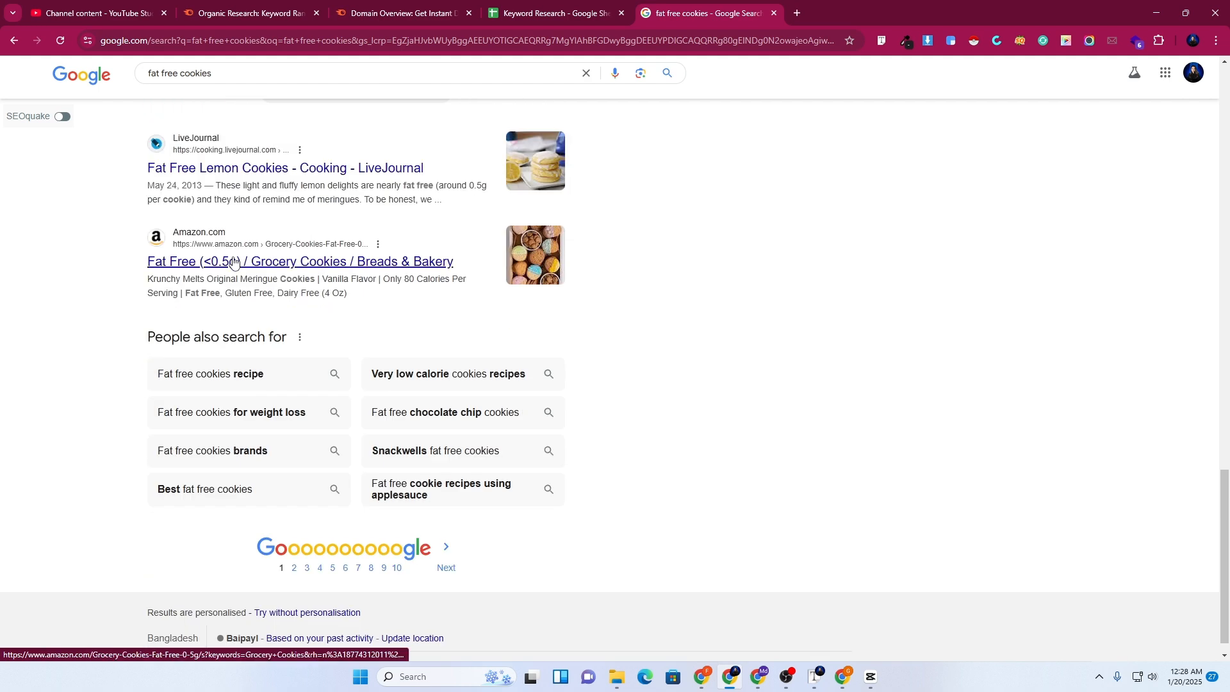
Copy the 'fat free cookies' query and return to the Semrush Domain Overview tab
{"action": "triple_click", "coordinate": [205, 76]}
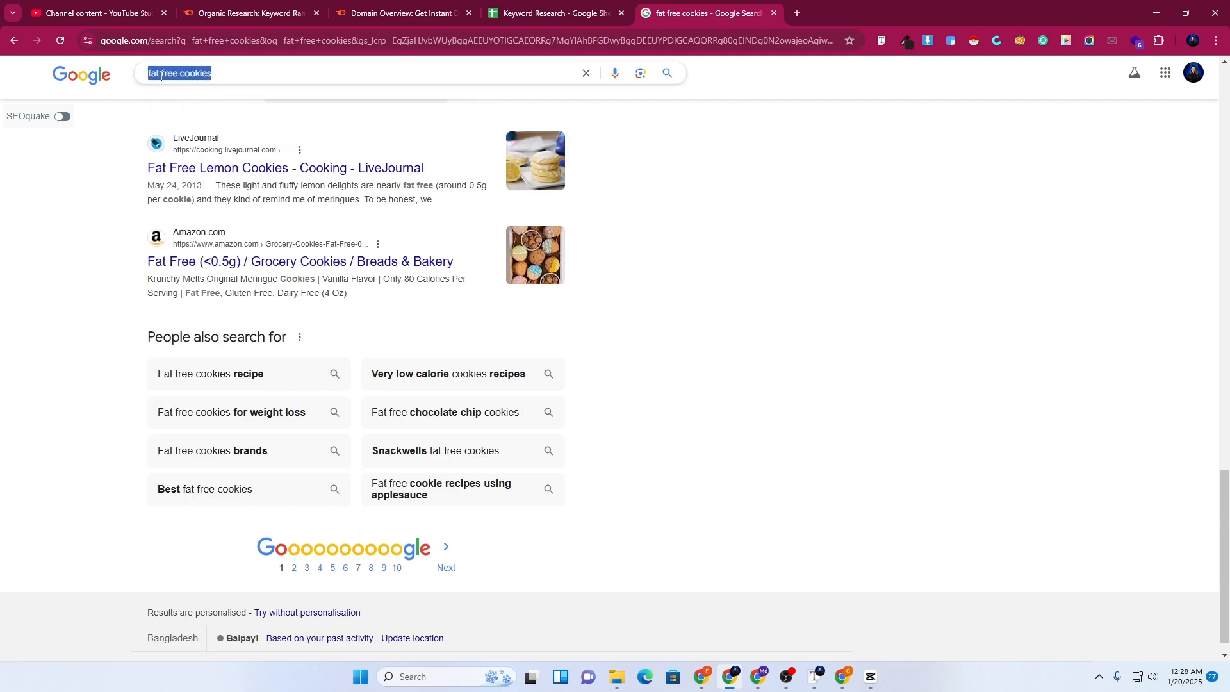
{"action": "right_click", "coordinate": [177, 80]}
{"action": "left_click", "coordinate": [213, 157]}
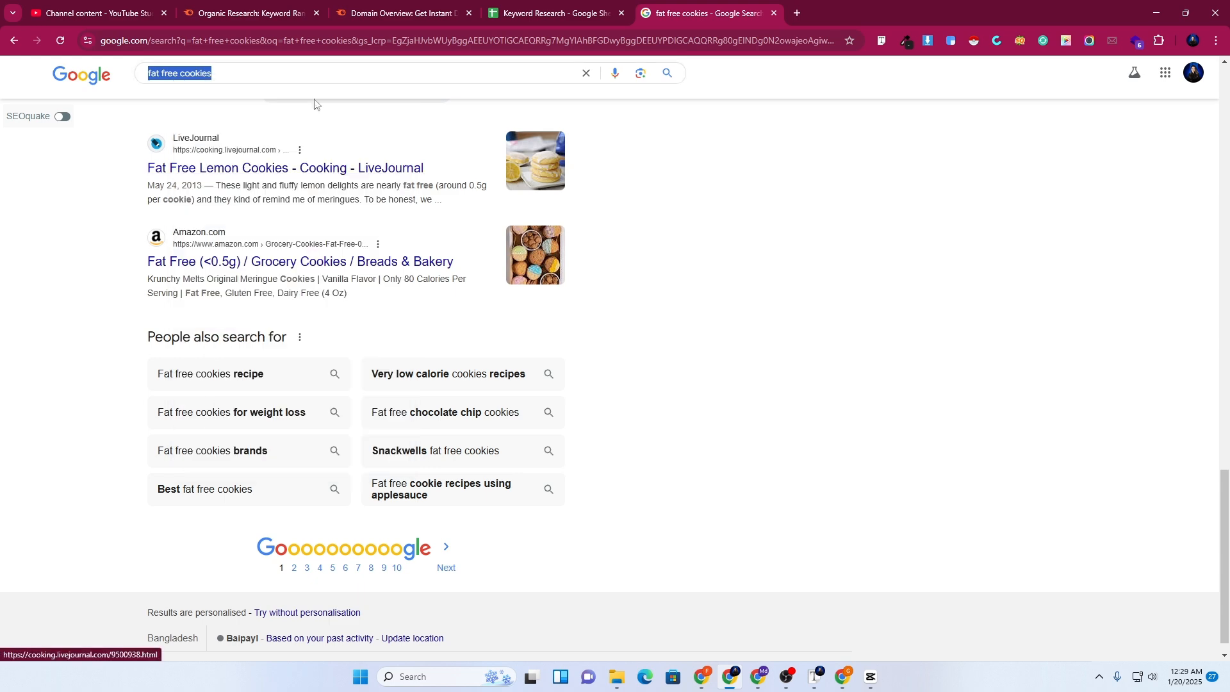
{"action": "left_click", "coordinate": [380, 6]}
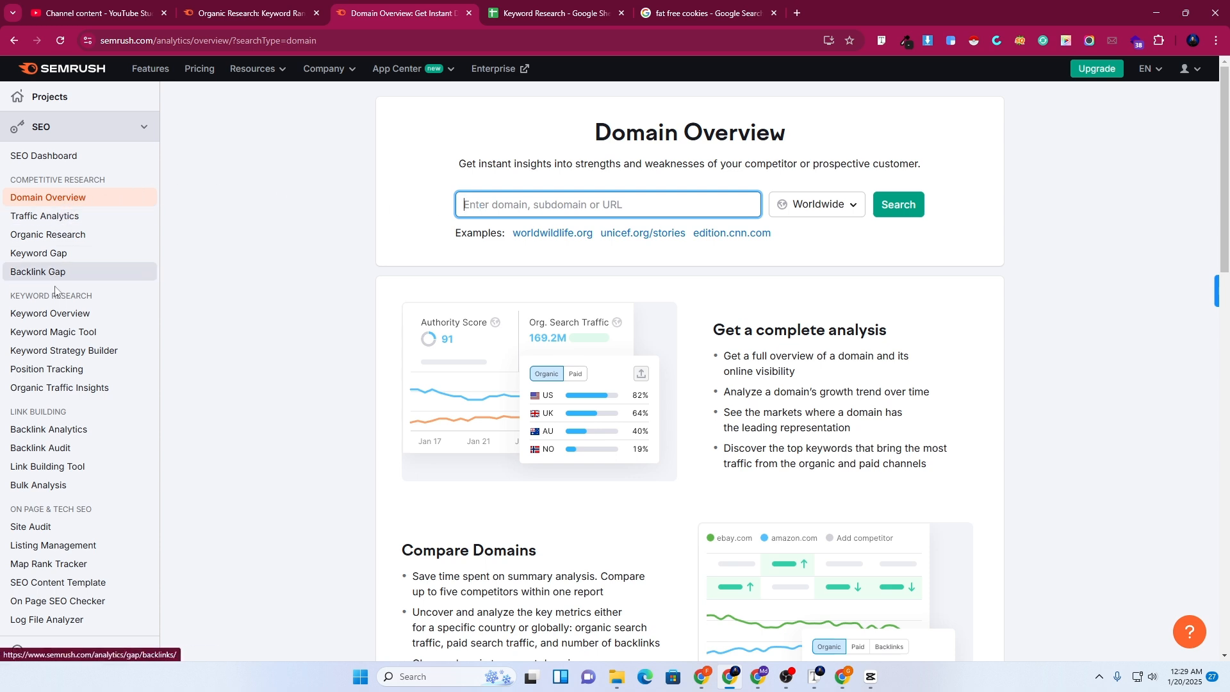
Look up 'fat free cookies' in Keyword Overview: 880 US volume, 20% difficulty, $0.24 CPC
{"action": "left_click", "coordinate": [49, 317]}
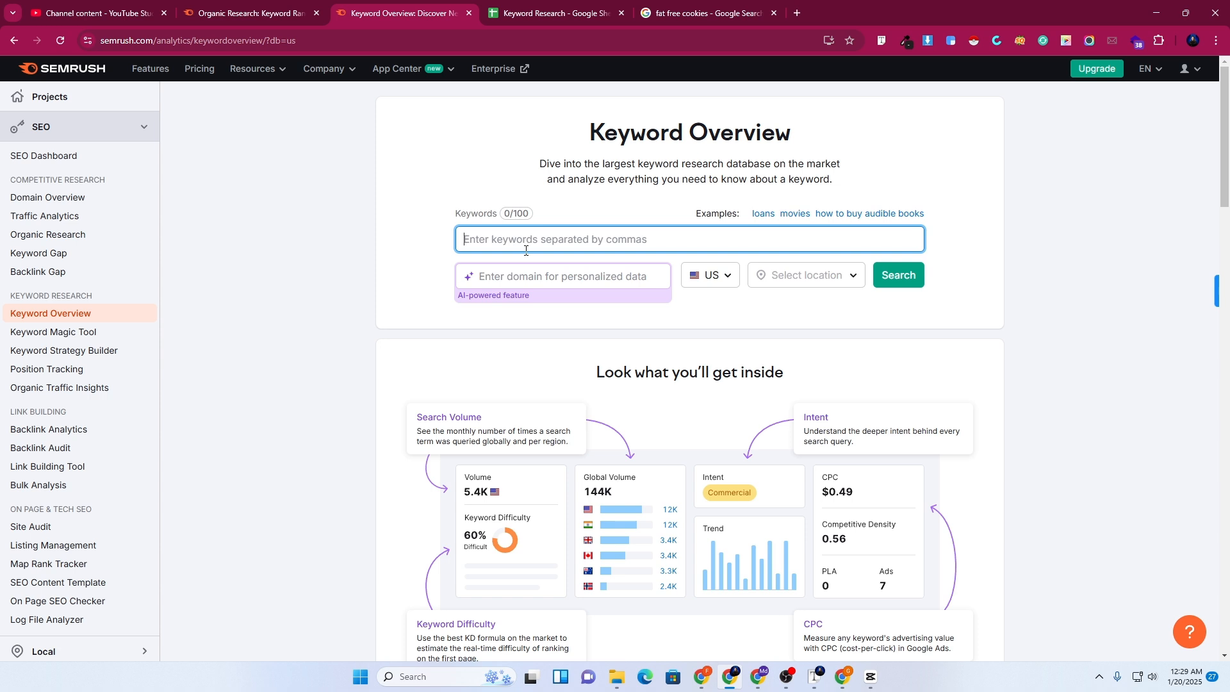
{"action": "key", "text": "ctrl+v"}
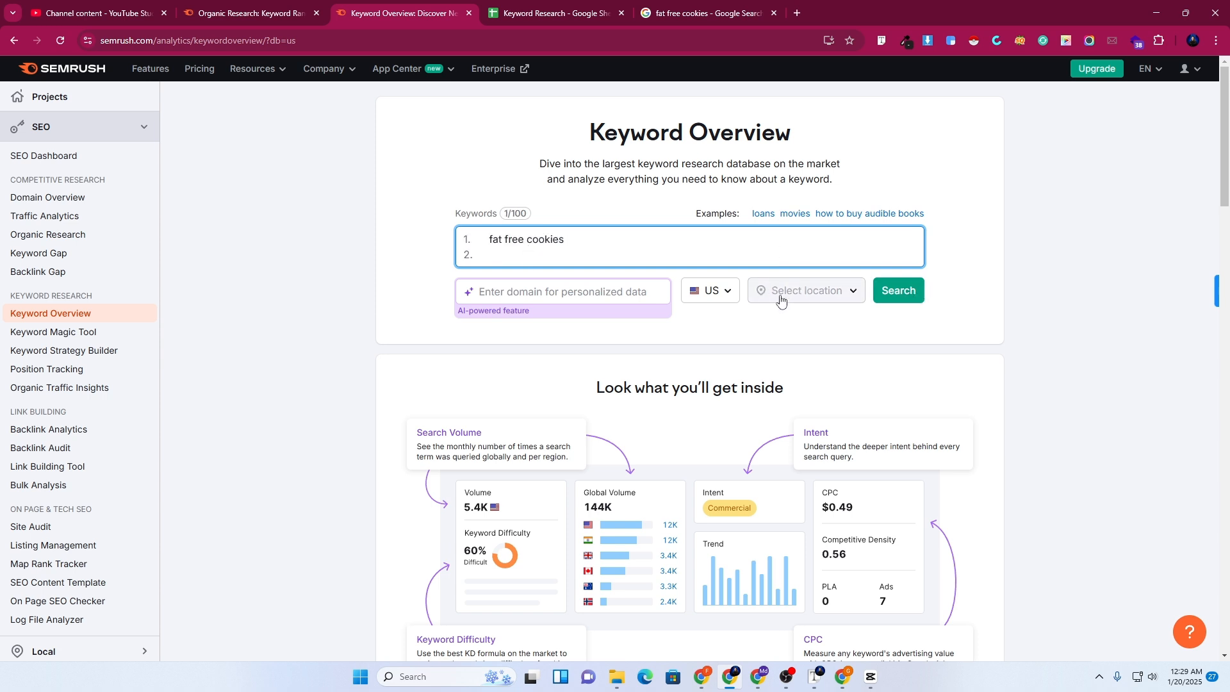
{"action": "left_click", "coordinate": [892, 296]}
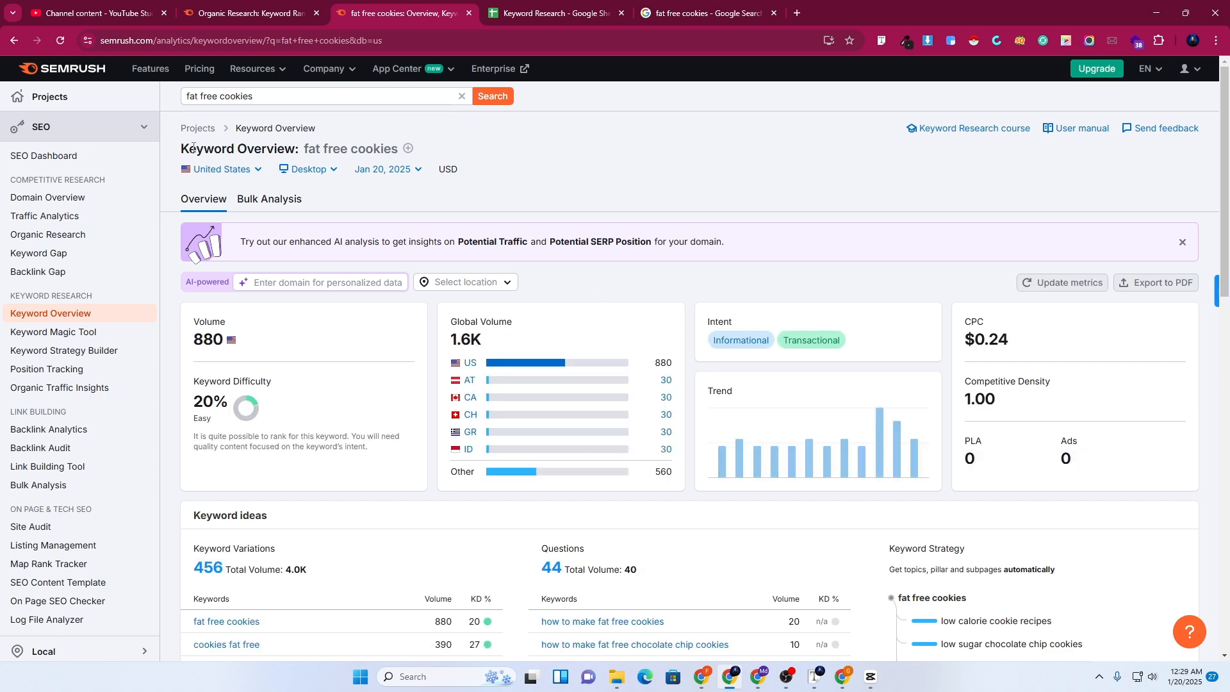
{"action": "scroll", "coordinate": [330, 295], "scroll_direction": "down", "scroll_amount": 2}
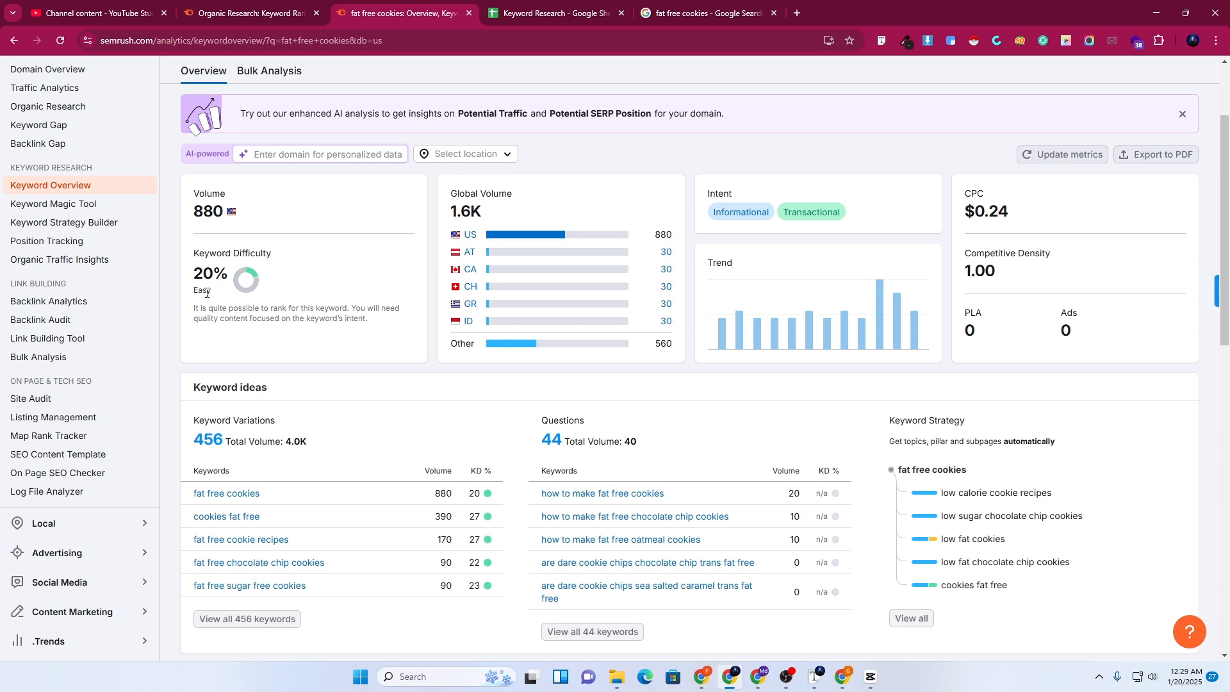
{"action": "scroll", "coordinate": [228, 306], "scroll_direction": "down", "scroll_amount": 2}
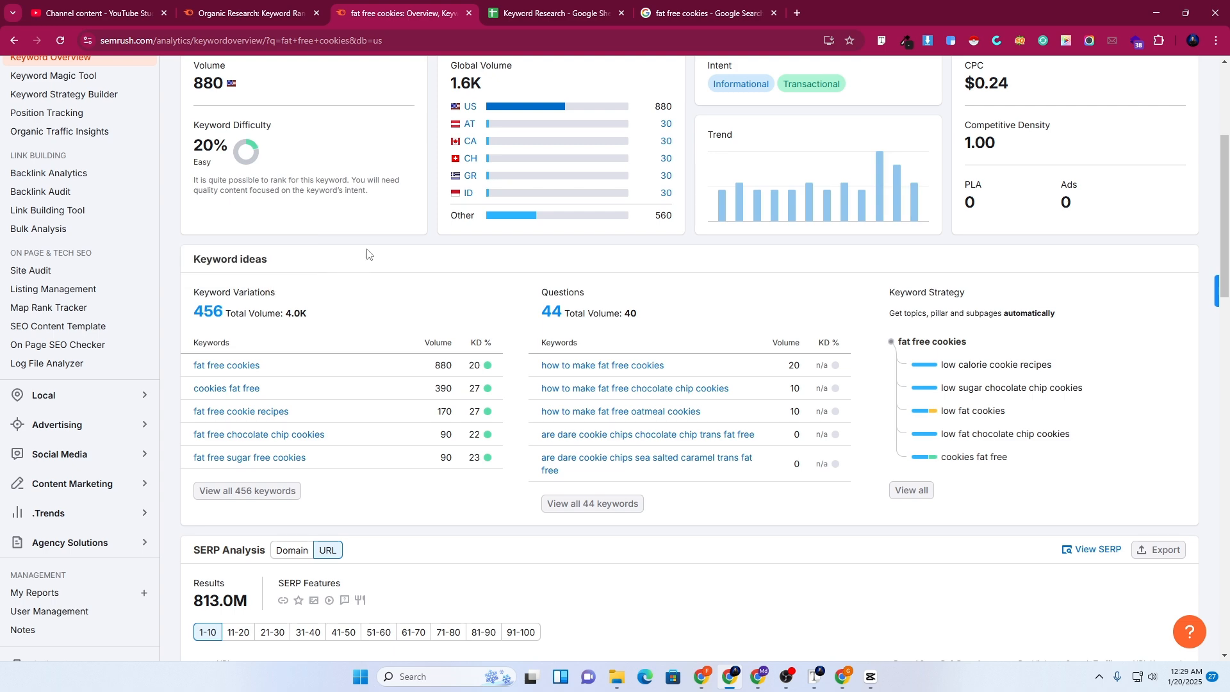
{"action": "scroll", "coordinate": [367, 253], "scroll_direction": "down", "scroll_amount": 3}
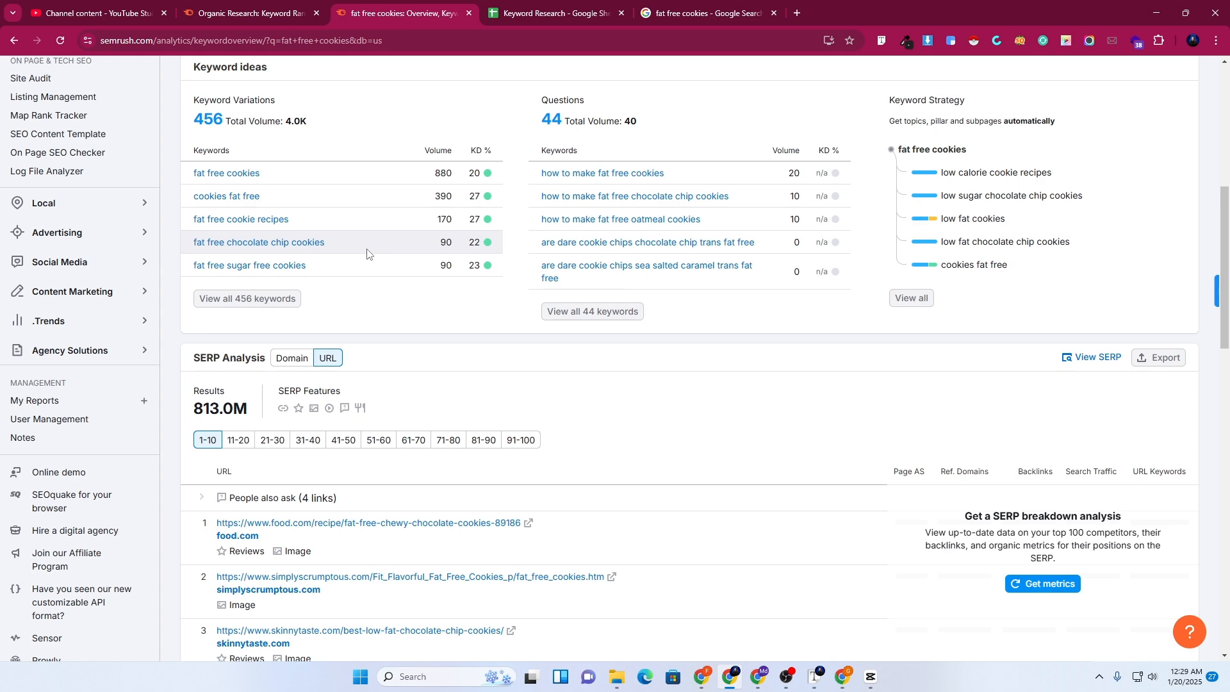
{"action": "scroll", "coordinate": [367, 253], "scroll_direction": "up", "scroll_amount": 2}
{"action": "scroll", "coordinate": [367, 253], "scroll_direction": "up", "scroll_amount": 3}
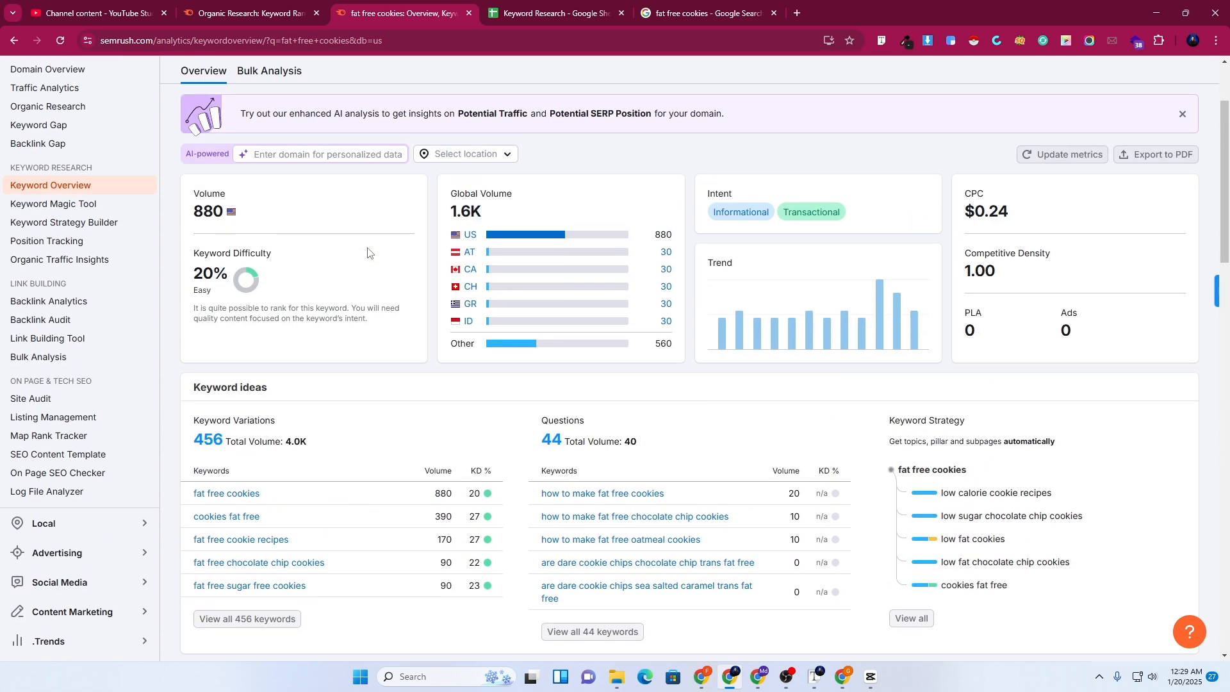
{"action": "scroll", "coordinate": [367, 253], "scroll_direction": "up", "scroll_amount": 2}
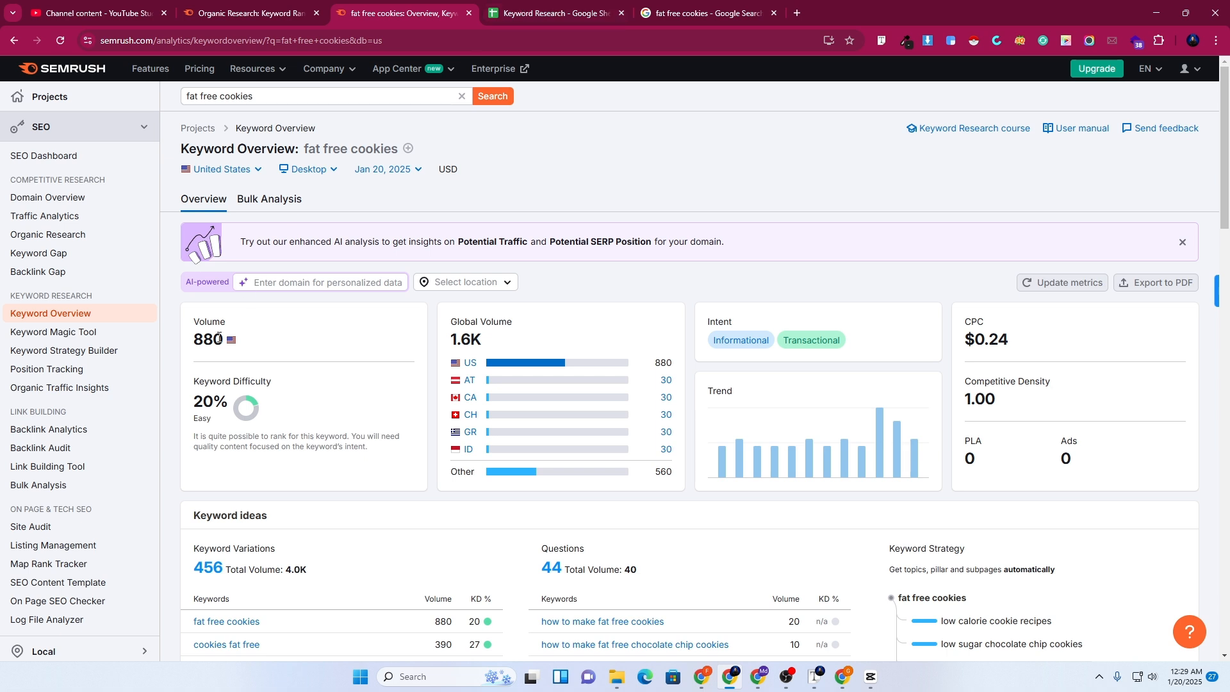
{"action": "scroll", "coordinate": [219, 335], "scroll_direction": "down", "scroll_amount": 2}
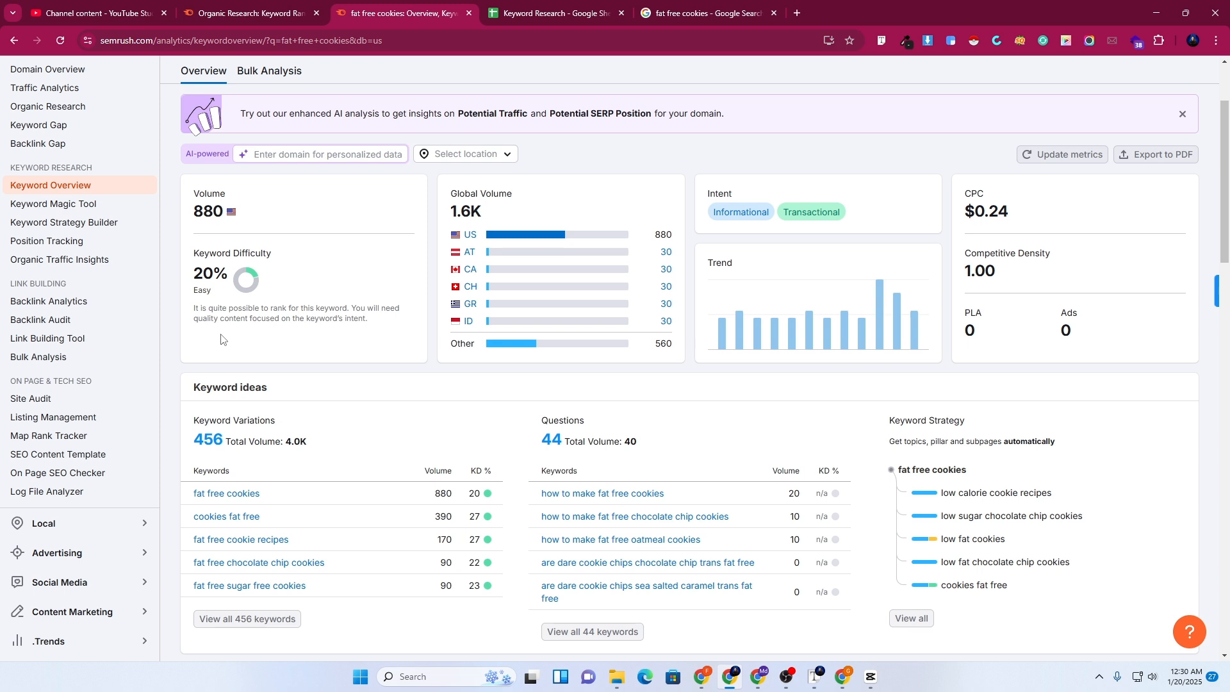
{"action": "scroll", "coordinate": [221, 339], "scroll_direction": "up", "scroll_amount": 2}
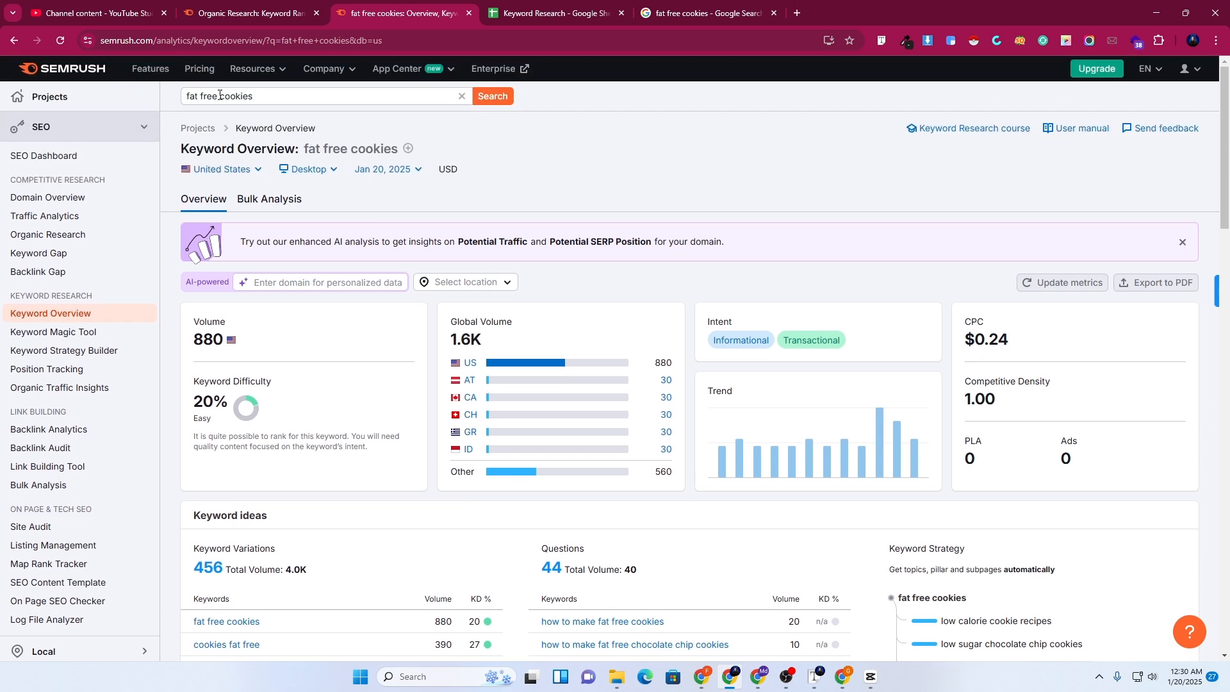
Change the keyword to 'cookies' to see 368.0K volume and 100% difficulty
{"action": "left_click_drag", "start_coordinate": [220, 95], "coordinate": [184, 96]}
{"action": "key", "text": "BackSpace"}
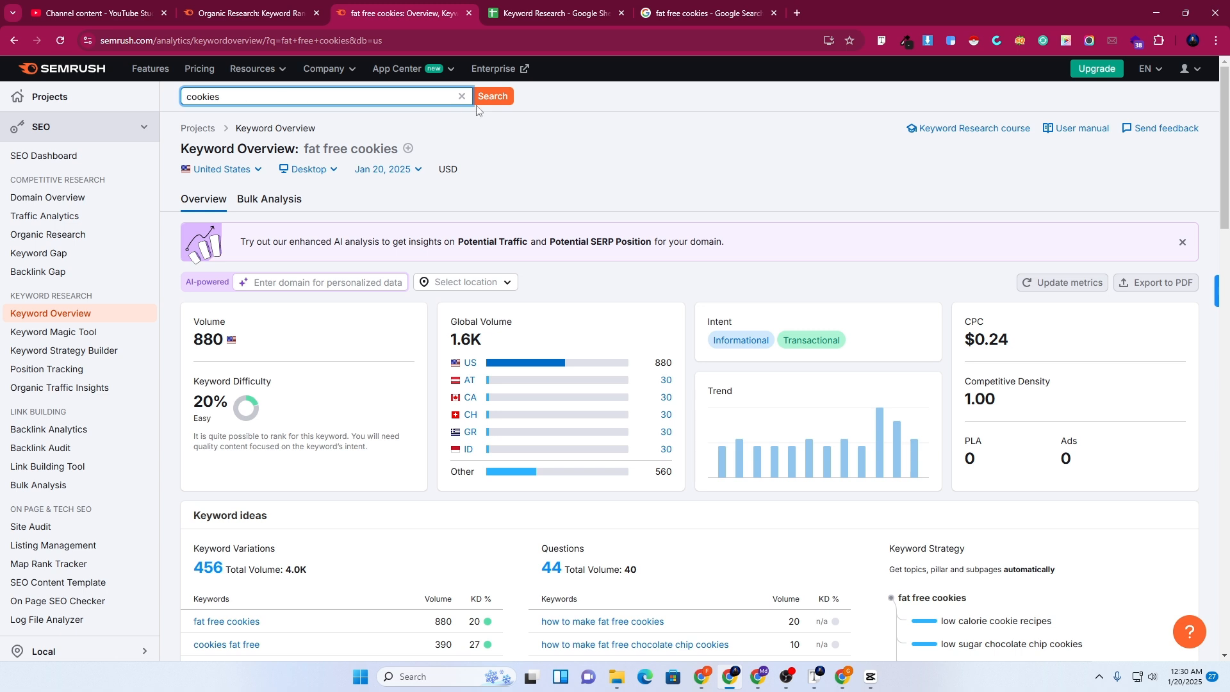
{"action": "left_click", "coordinate": [482, 104]}
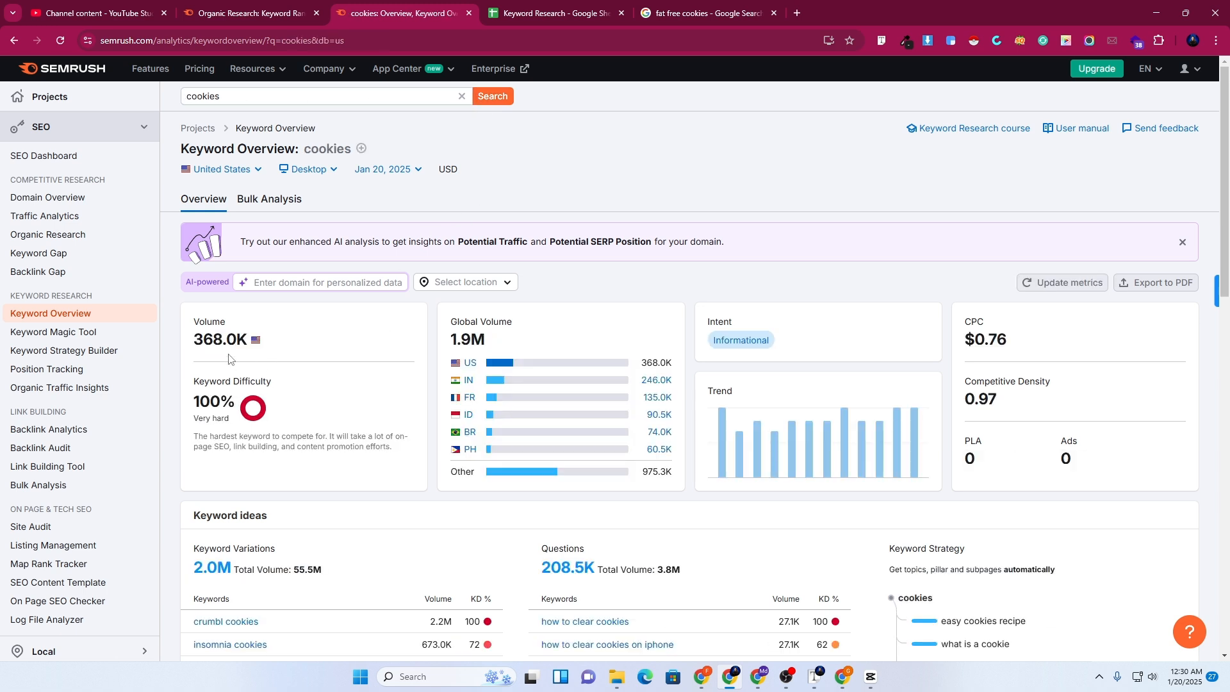
Bring up the link options for 'View all 1,991,043 keywords'
{"action": "scroll", "coordinate": [229, 358], "scroll_direction": "down", "scroll_amount": 1}
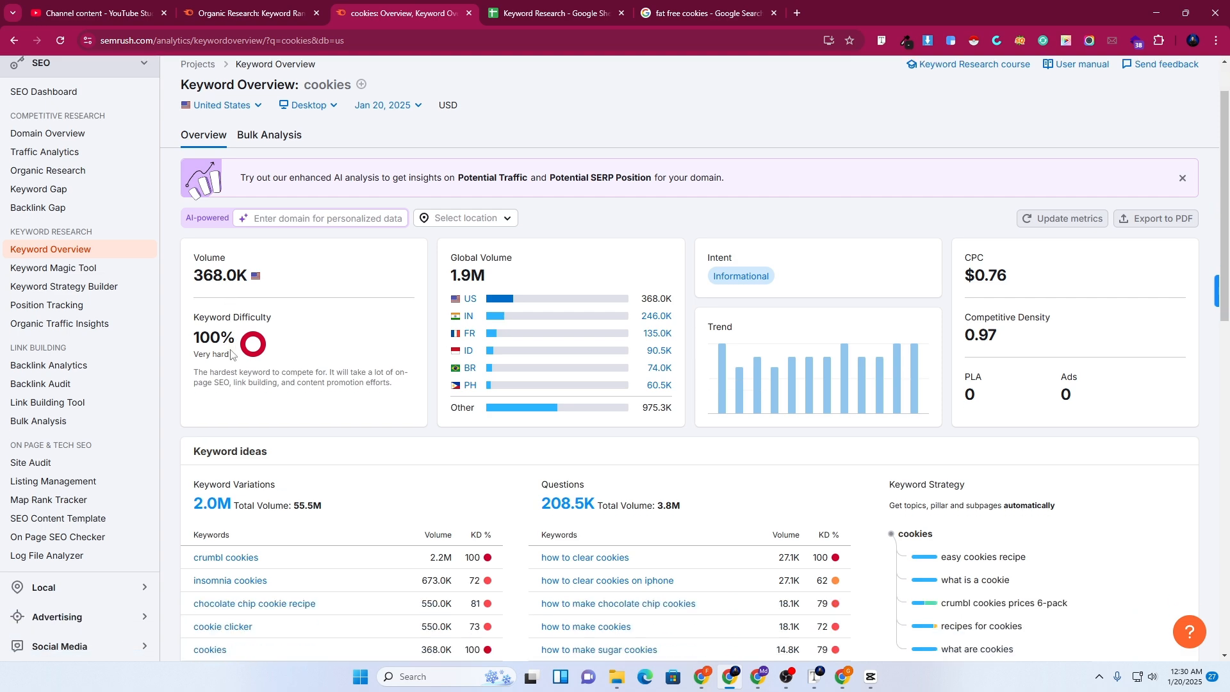
{"action": "scroll", "coordinate": [251, 354], "scroll_direction": "down", "scroll_amount": 2}
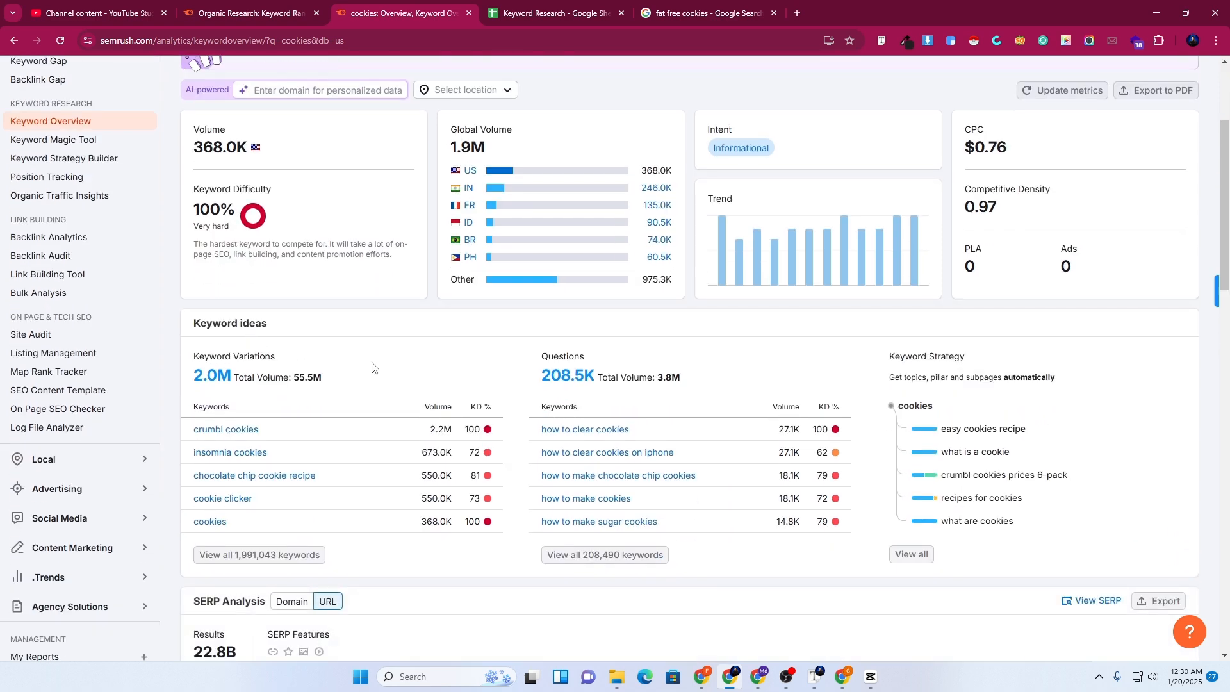
{"action": "scroll", "coordinate": [371, 367], "scroll_direction": "down", "scroll_amount": 3}
{"action": "right_click", "coordinate": [238, 366]}
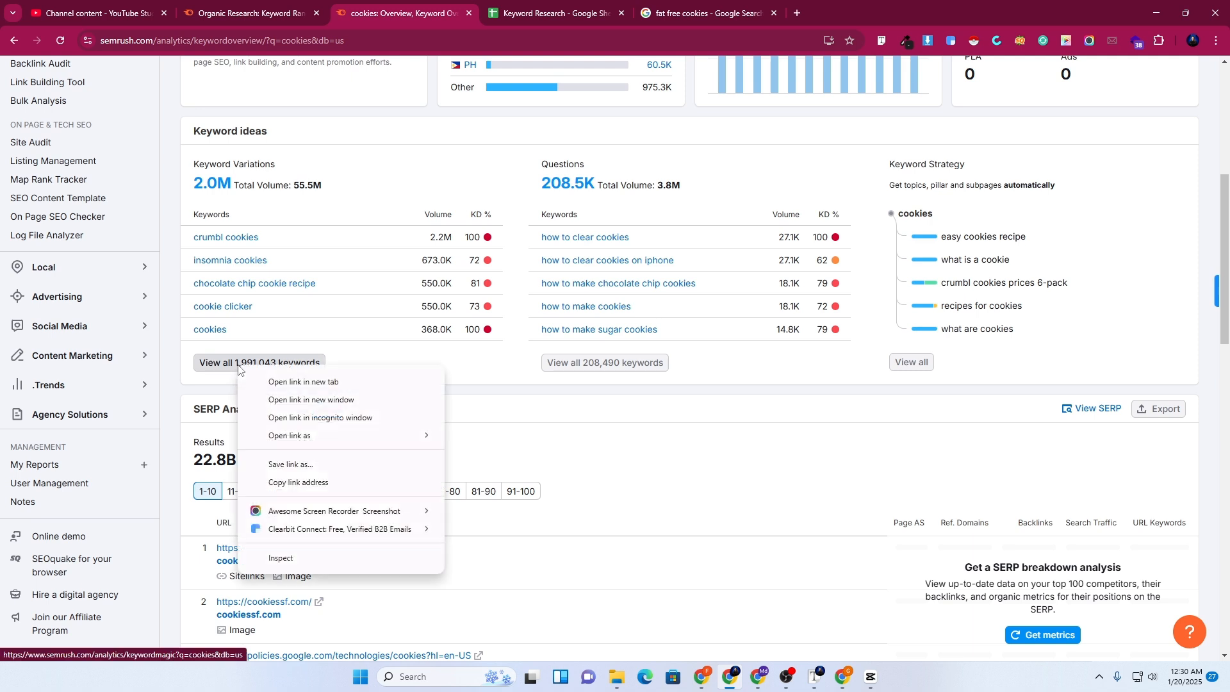
{"action": "left_click", "coordinate": [274, 383]}
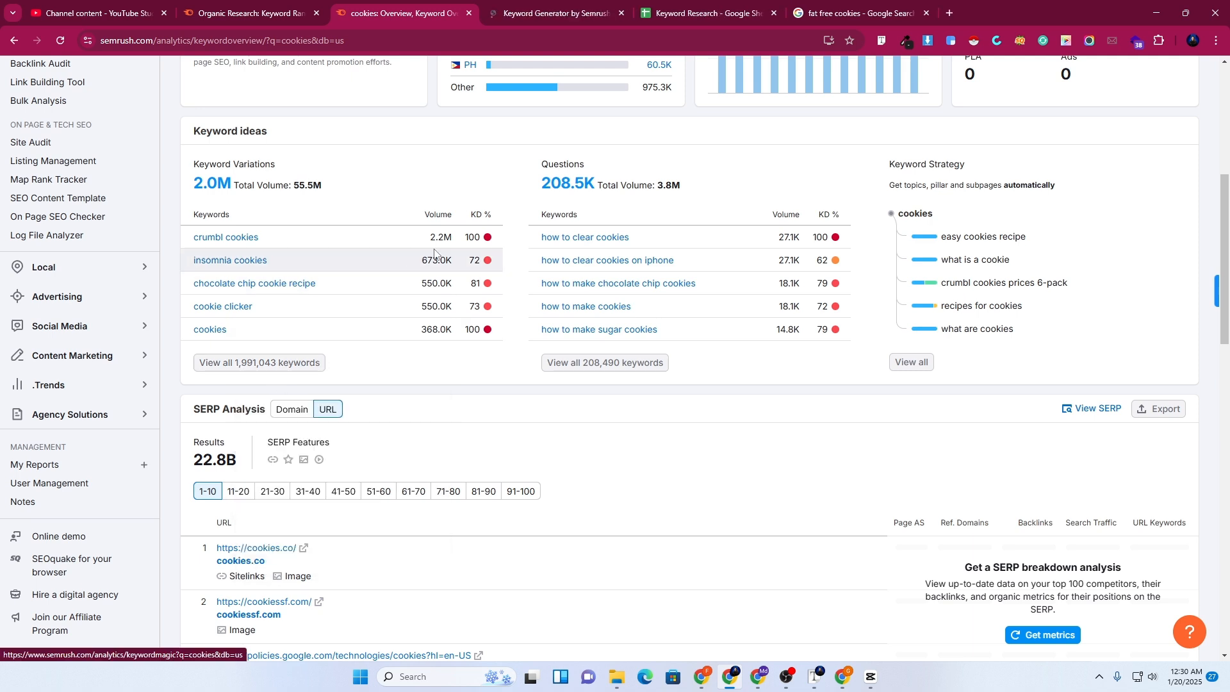
{"action": "left_click", "coordinate": [525, 4]}
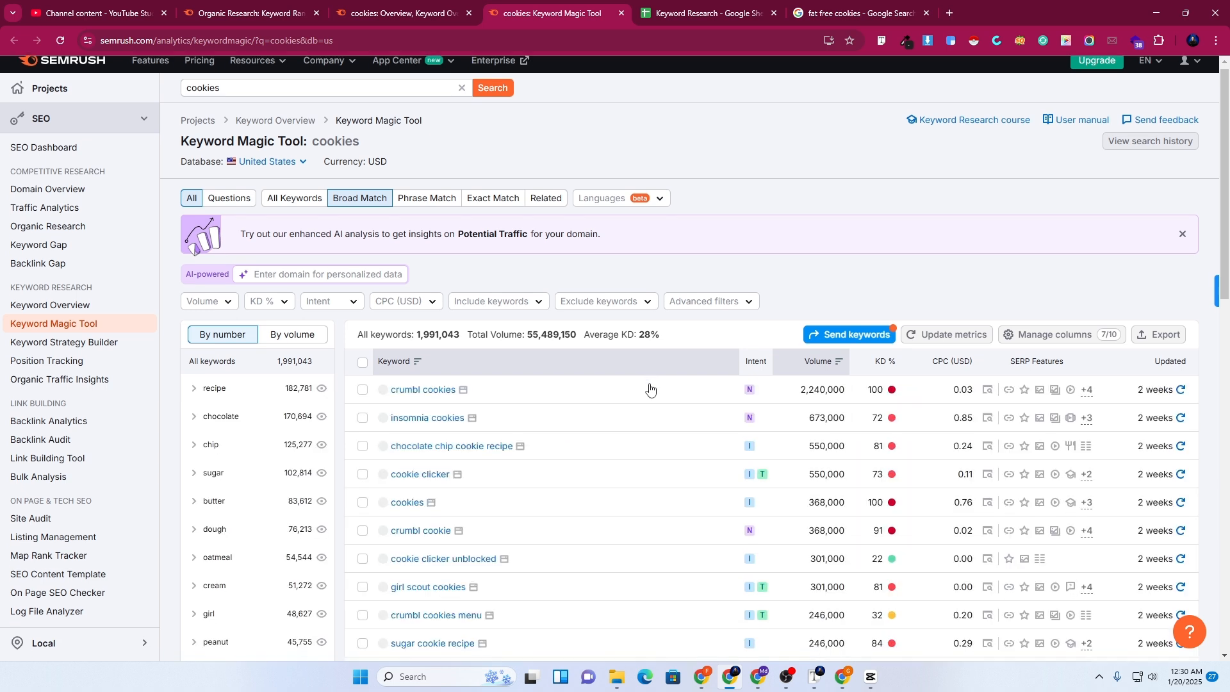
{"action": "scroll", "coordinate": [650, 387], "scroll_direction": "down", "scroll_amount": 2}
{"action": "mouse_move", "coordinate": [894, 271]}
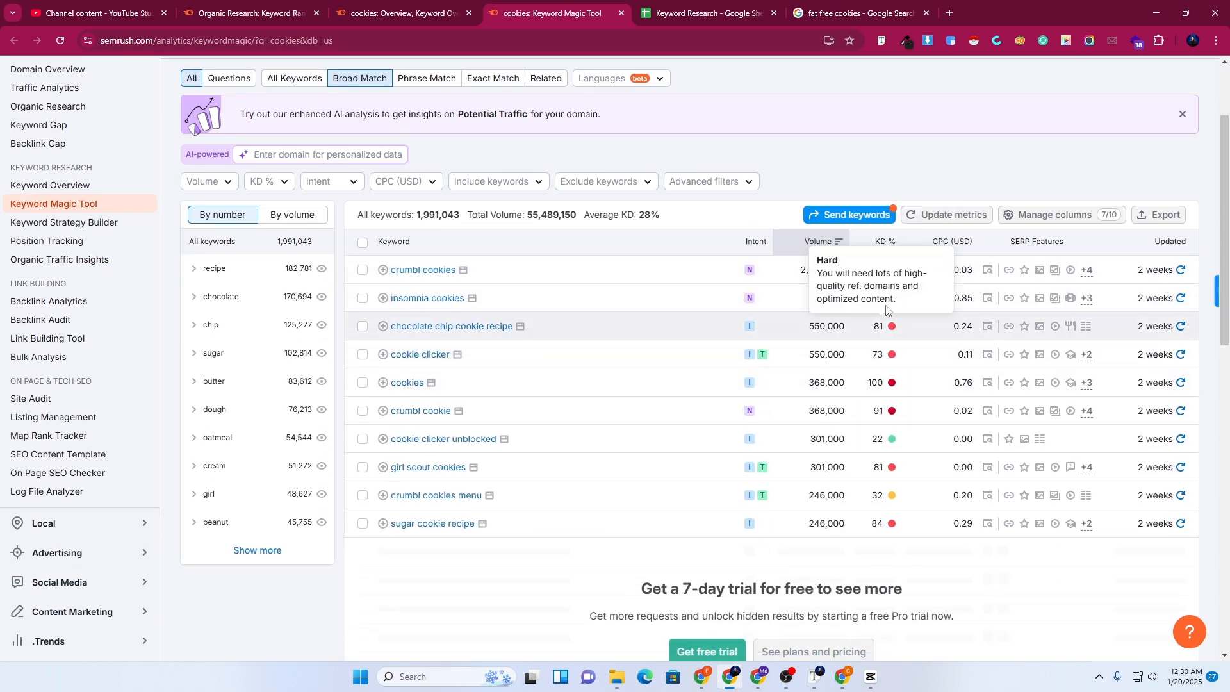
{"action": "mouse_move", "coordinate": [895, 327]}
{"action": "mouse_move", "coordinate": [890, 446]}
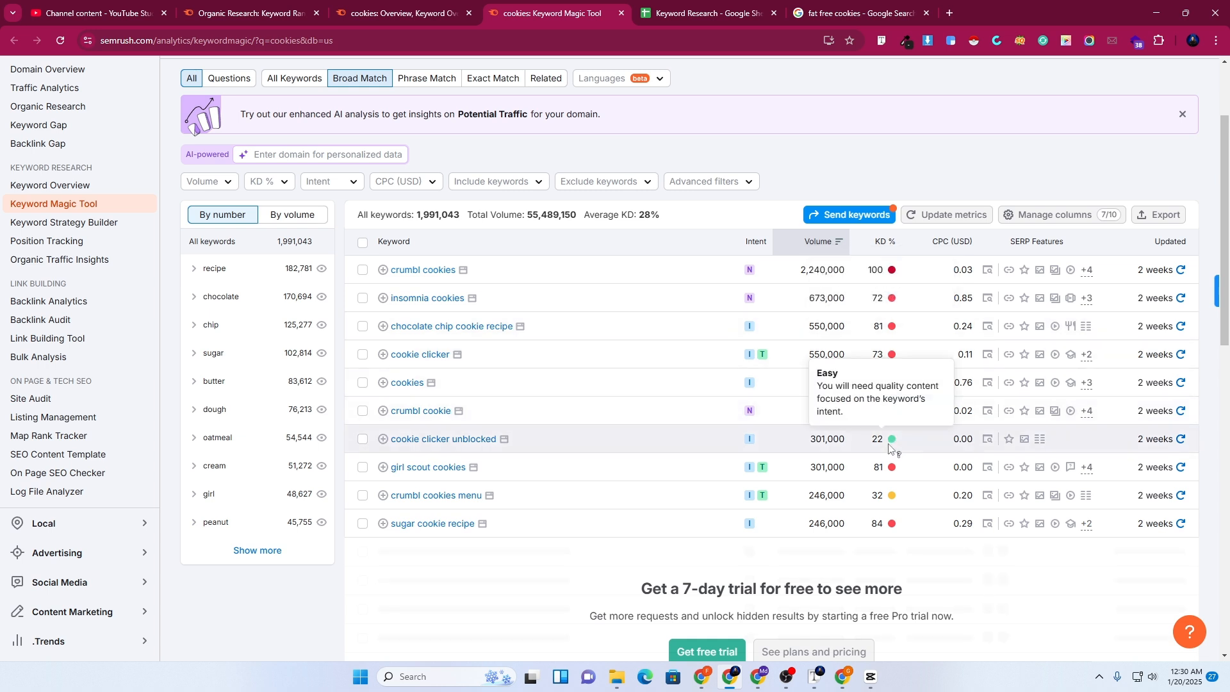
{"action": "mouse_move", "coordinate": [890, 357]}
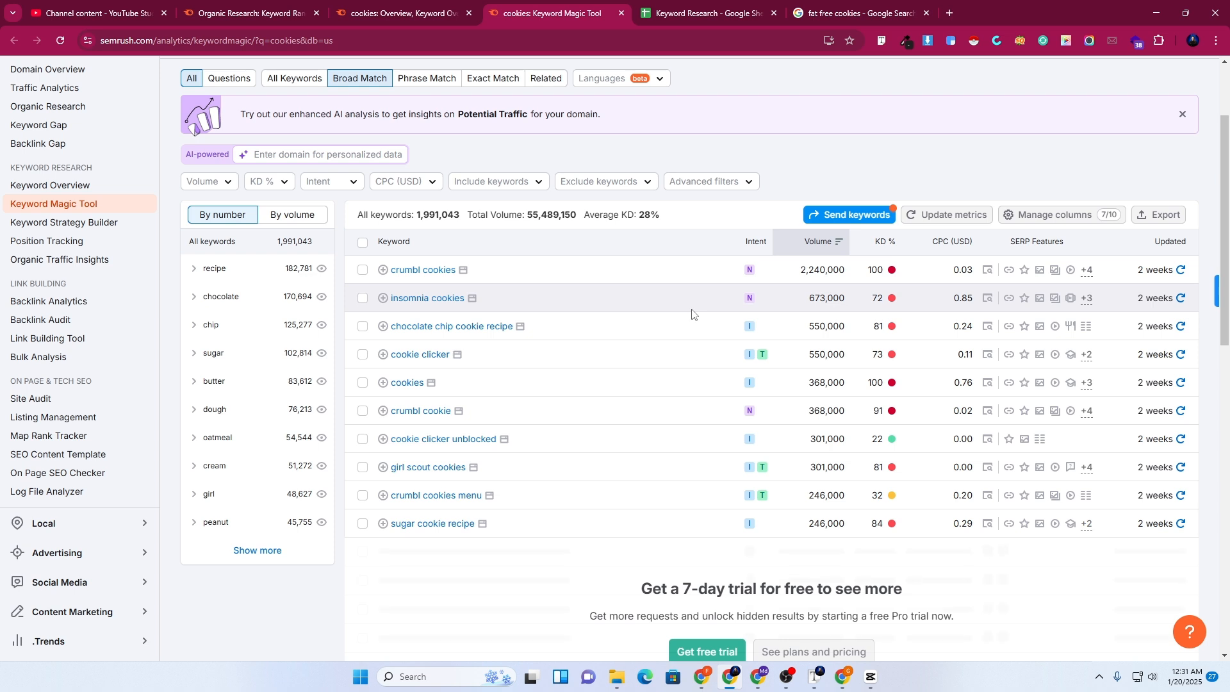
{"action": "scroll", "coordinate": [692, 314], "scroll_direction": "up", "scroll_amount": 2}
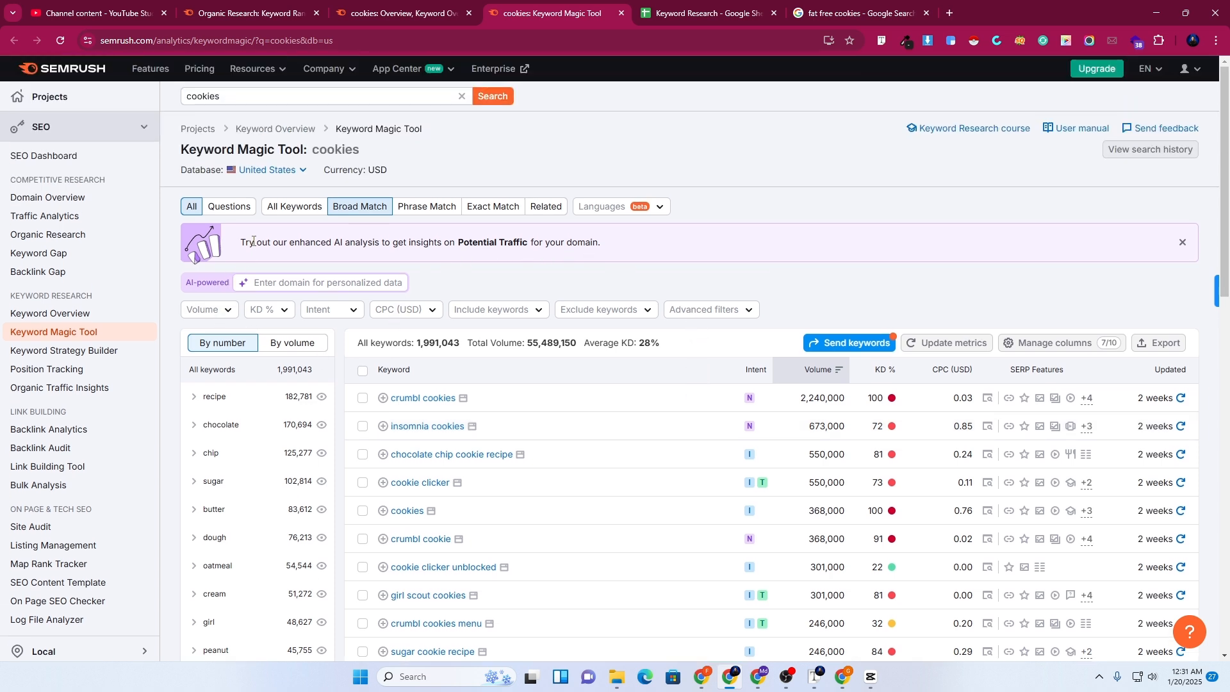
Filter the cookies keywords to a 101–1,000 volume range, leaving 57,509 keywords
{"action": "left_click", "coordinate": [231, 311]}
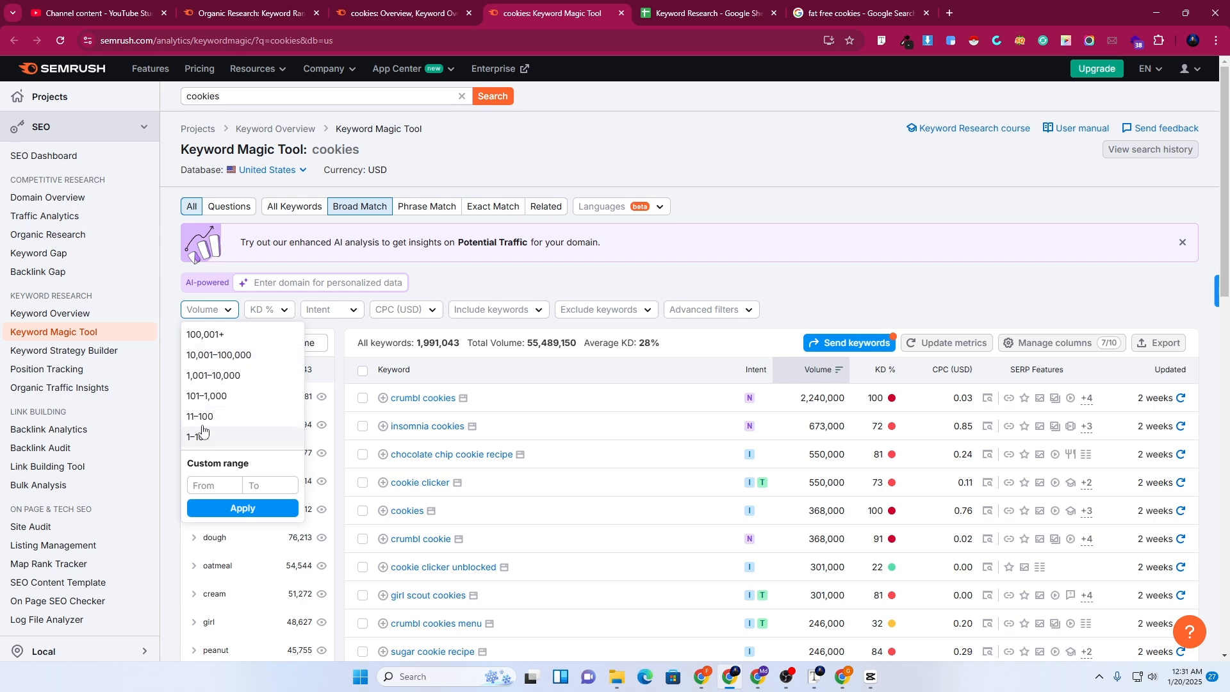
{"action": "left_click", "coordinate": [230, 397]}
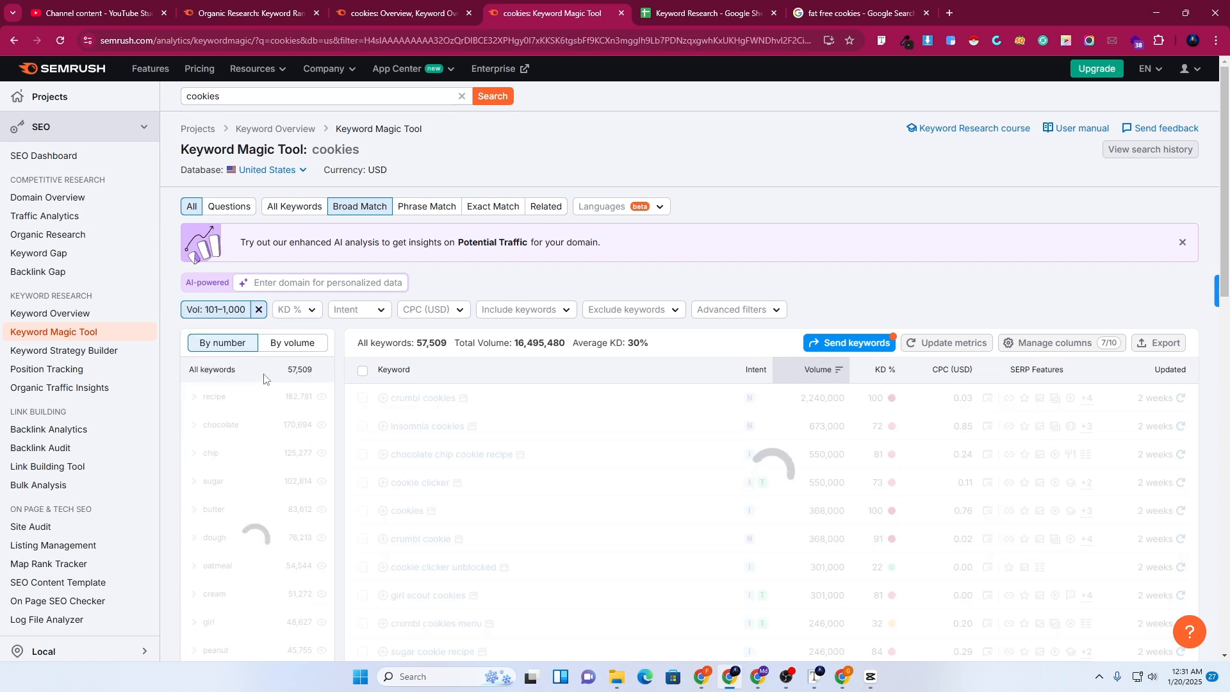
{"action": "scroll", "coordinate": [653, 400], "scroll_direction": "down", "scroll_amount": 3}
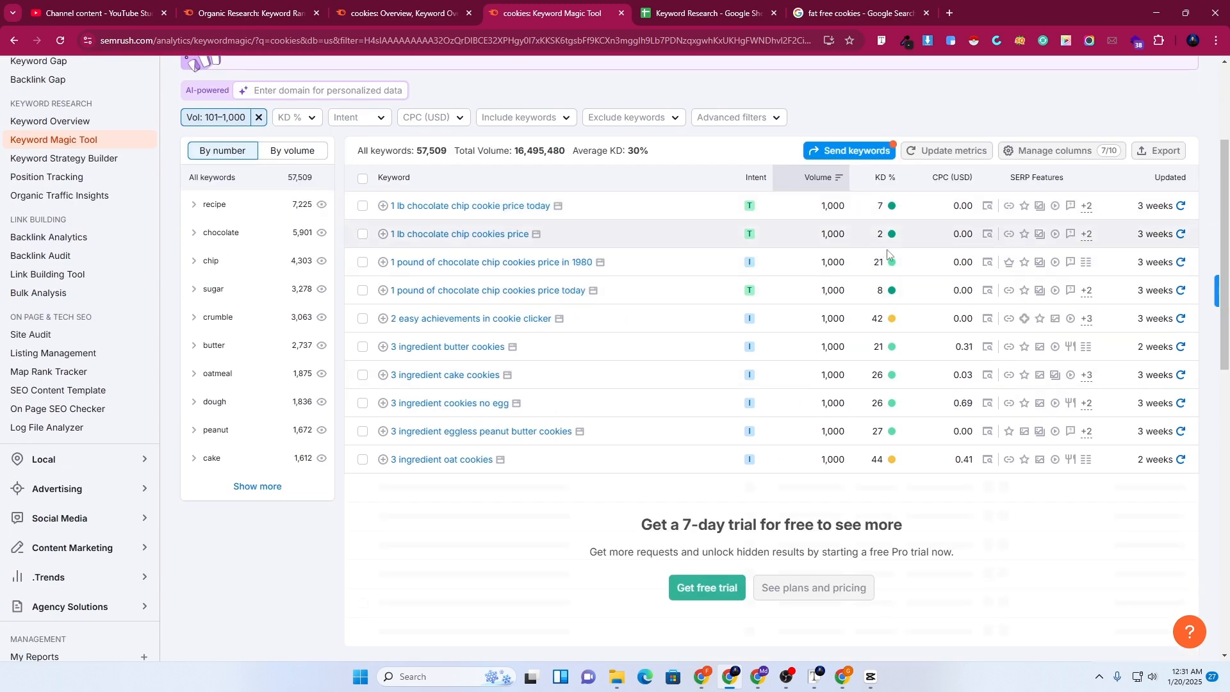
{"action": "scroll", "coordinate": [890, 275], "scroll_direction": "up", "scroll_amount": 1}
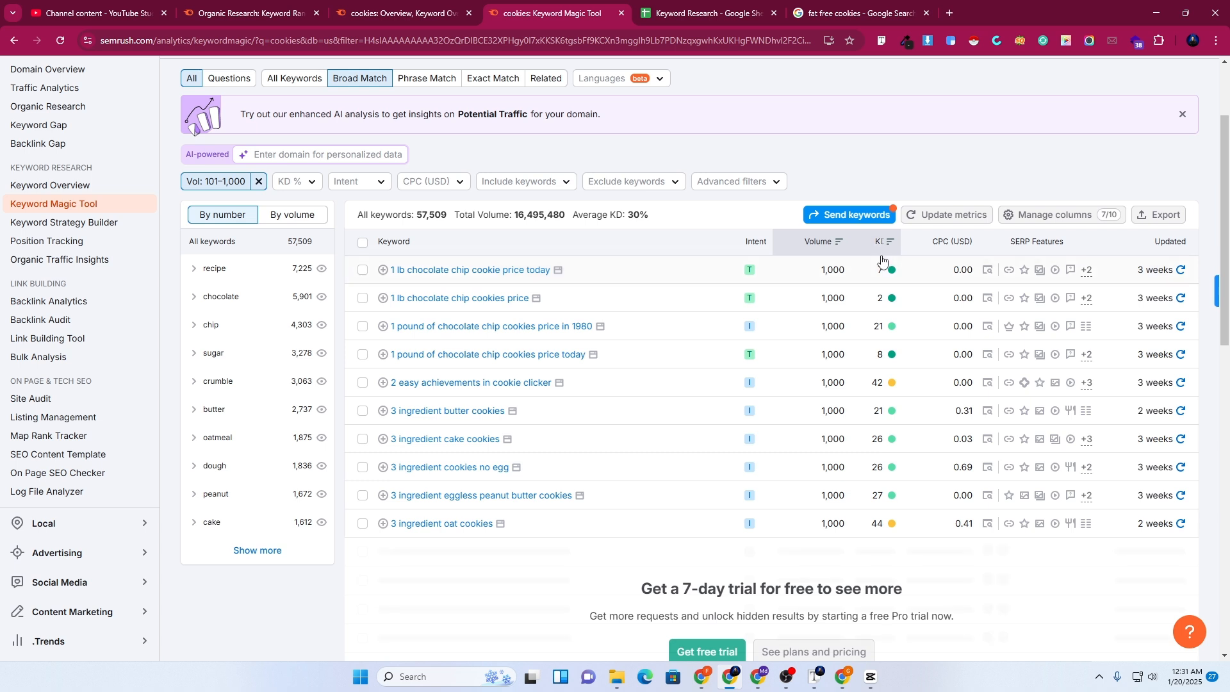
{"action": "mouse_move", "coordinate": [889, 272]}
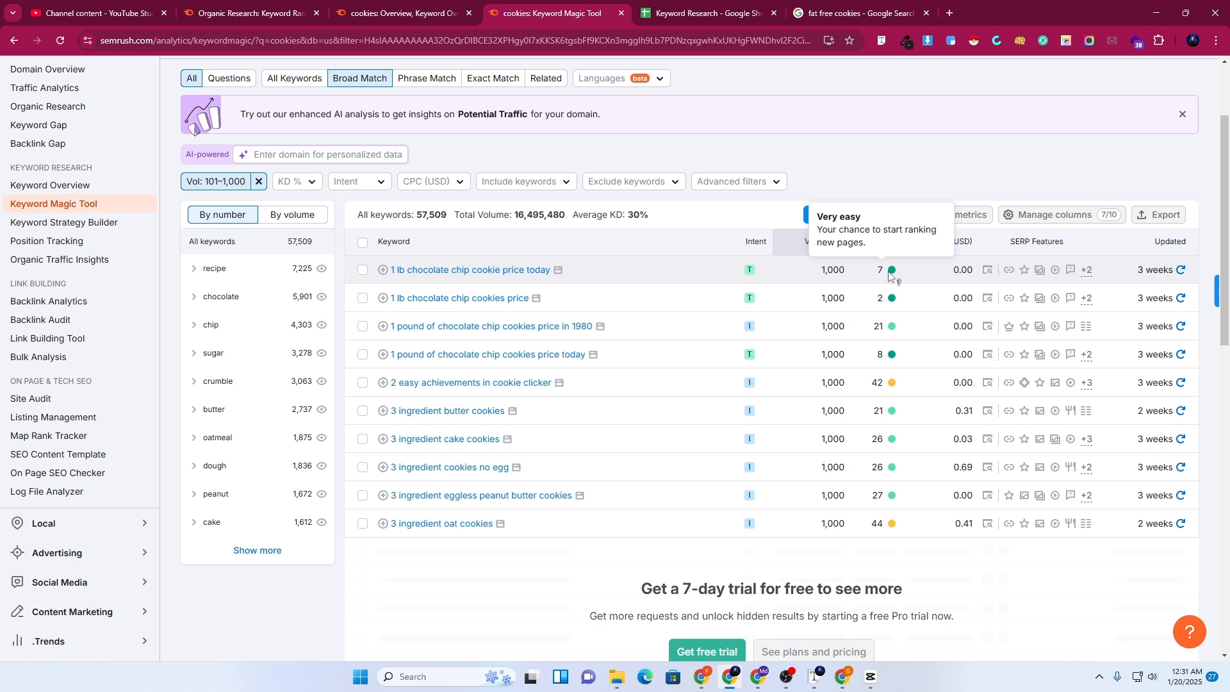
{"action": "left_click", "coordinate": [311, 185]}
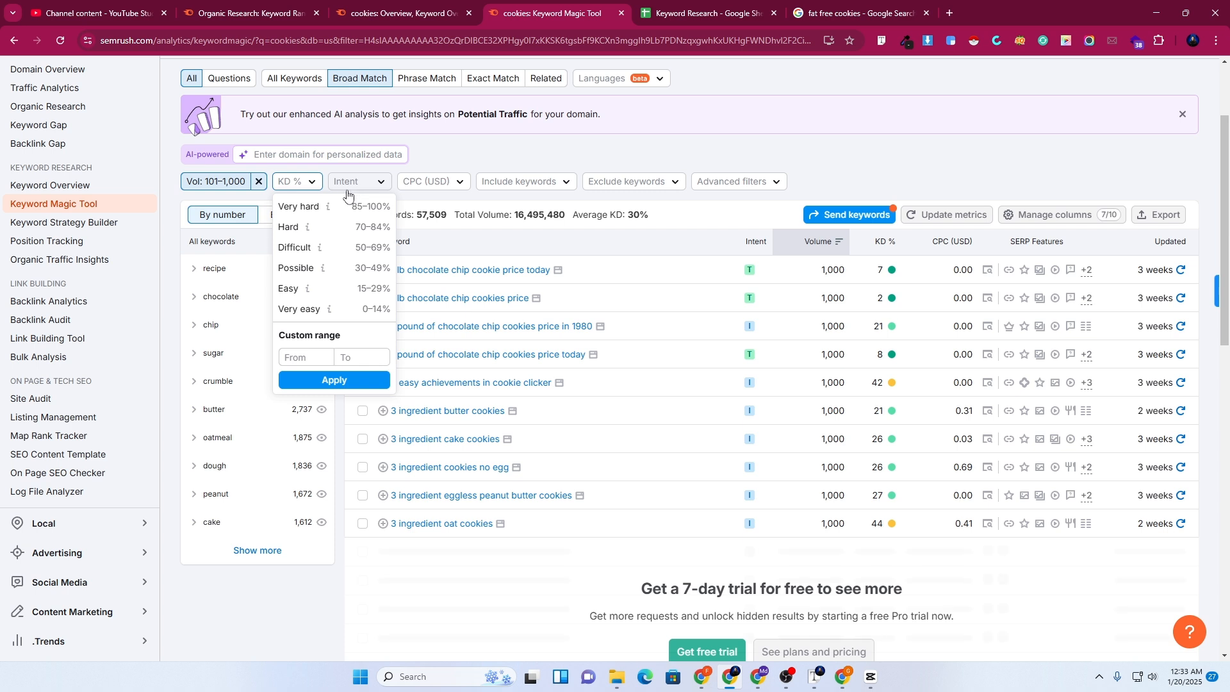
Look over the Intent, KD % and CPC filter options, then open Include keywords
{"action": "left_click", "coordinate": [415, 157]}
{"action": "left_click", "coordinate": [375, 182]}
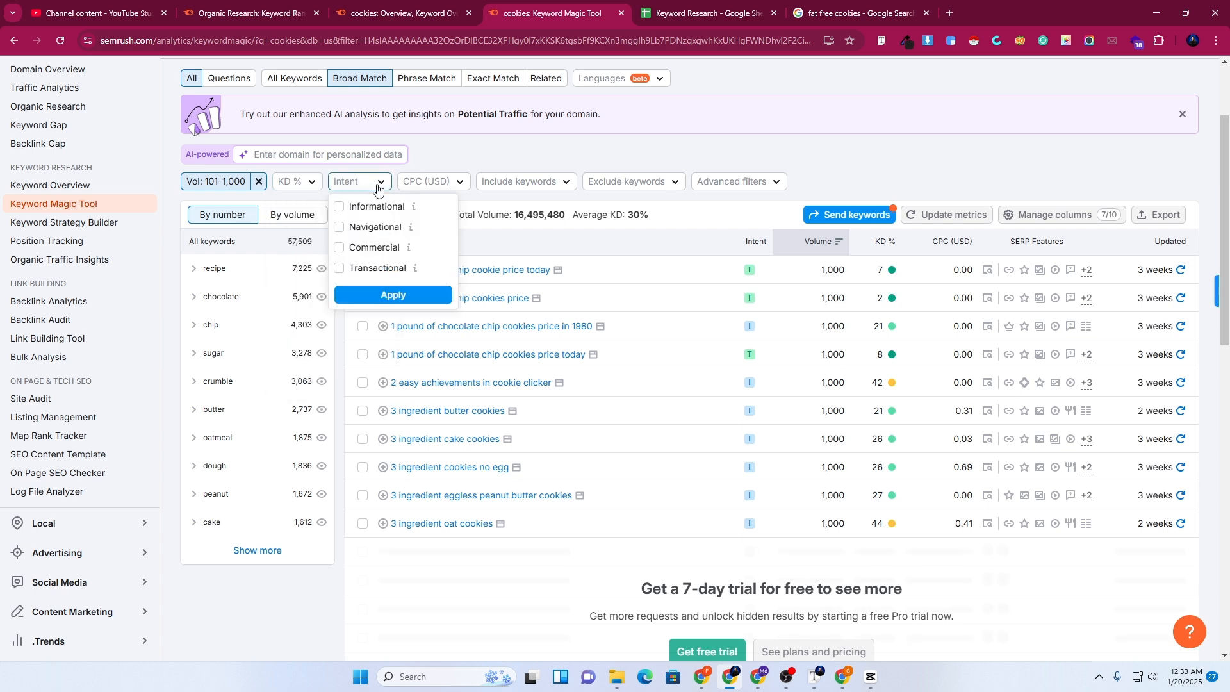
{"action": "left_click", "coordinate": [313, 186]}
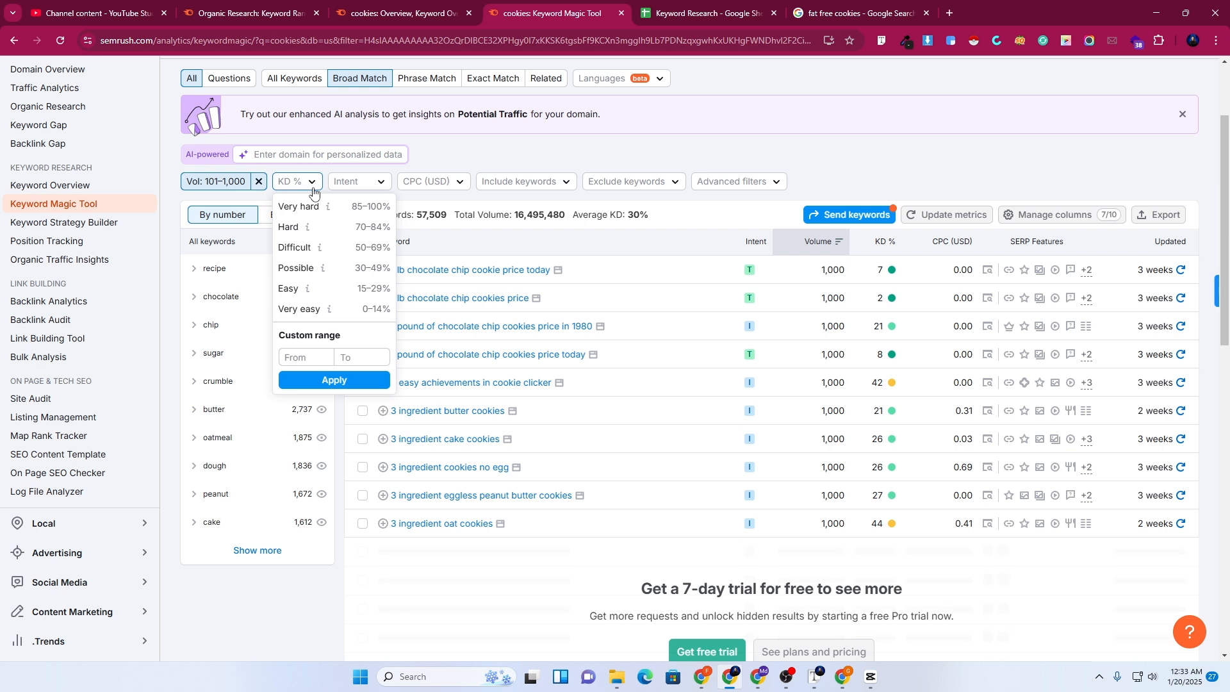
{"action": "left_click", "coordinate": [388, 187]}
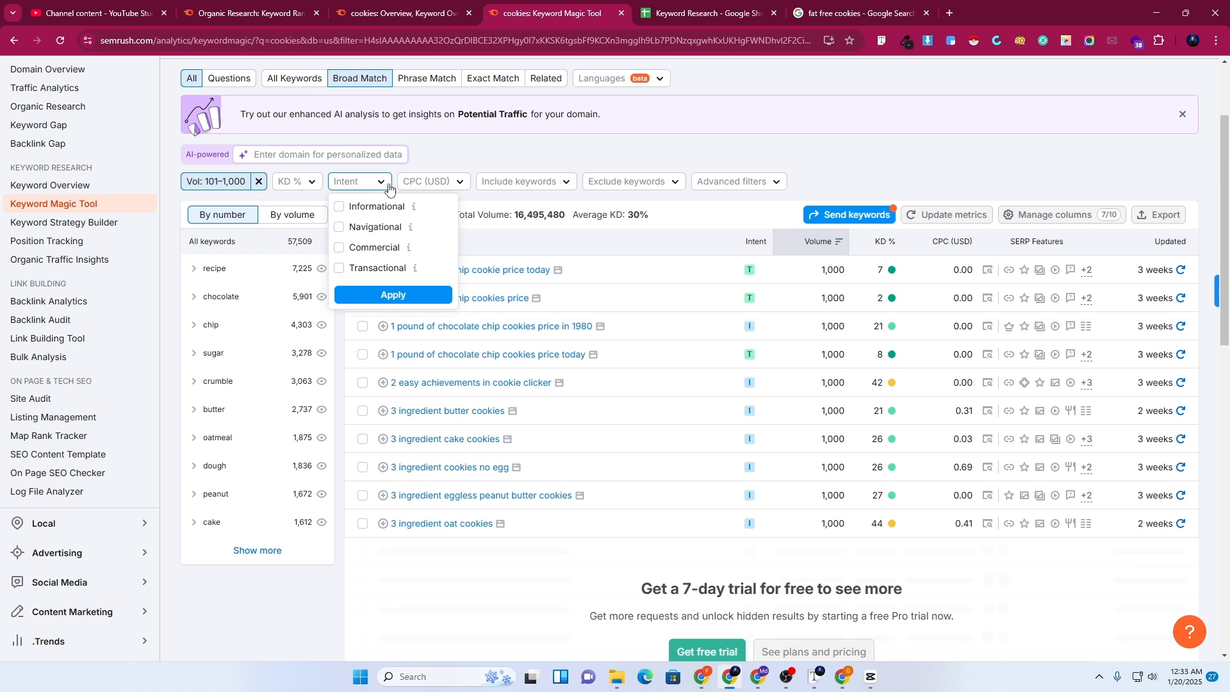
{"action": "left_click", "coordinate": [437, 185]}
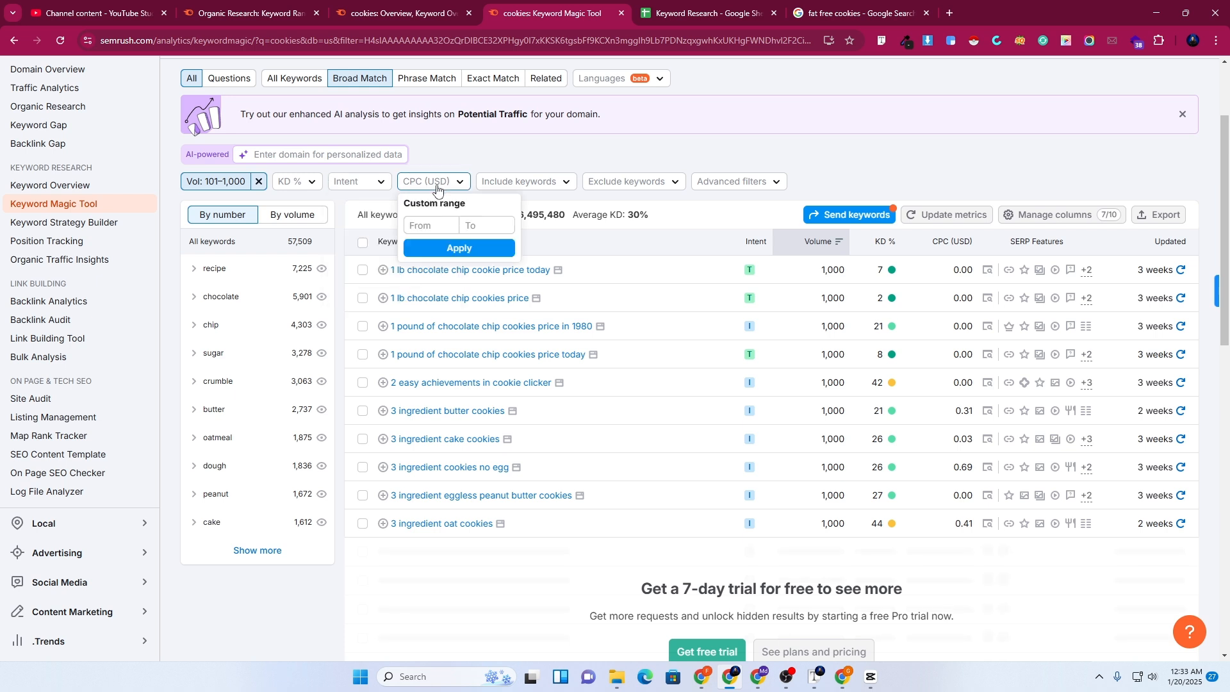
{"action": "left_click", "coordinate": [520, 184]}
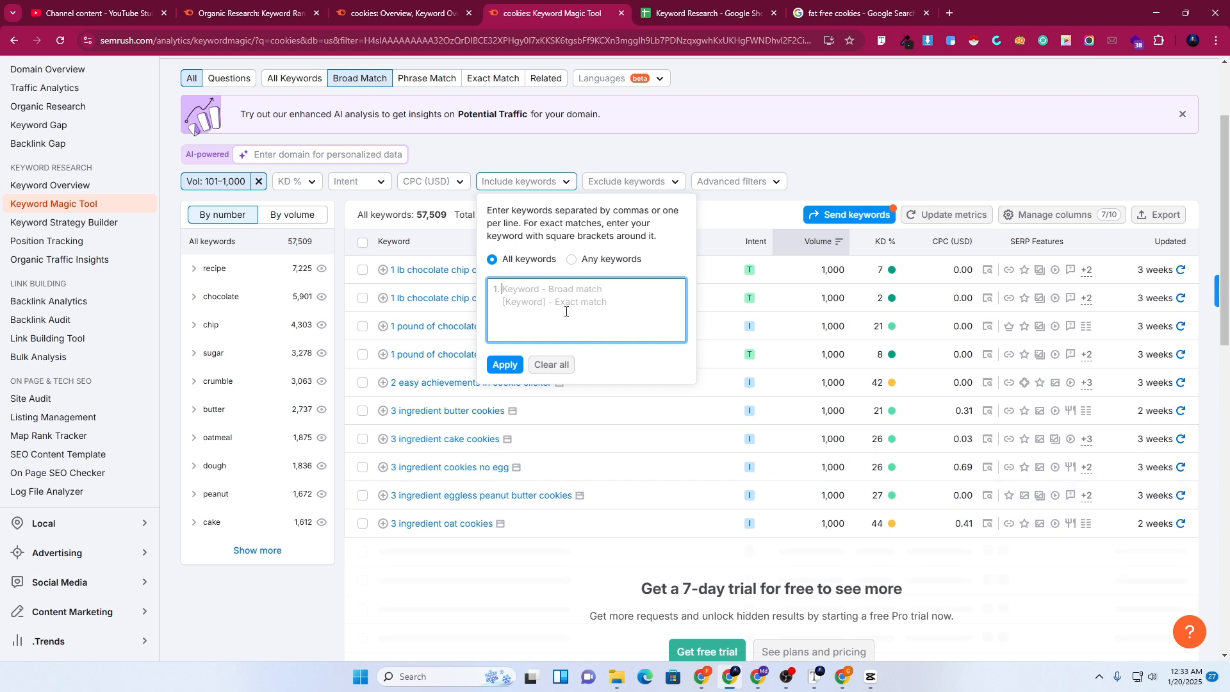
Include only keywords containing '4 ingredient', narrowing the list to 44 keywords
{"action": "type", "text": "4"}
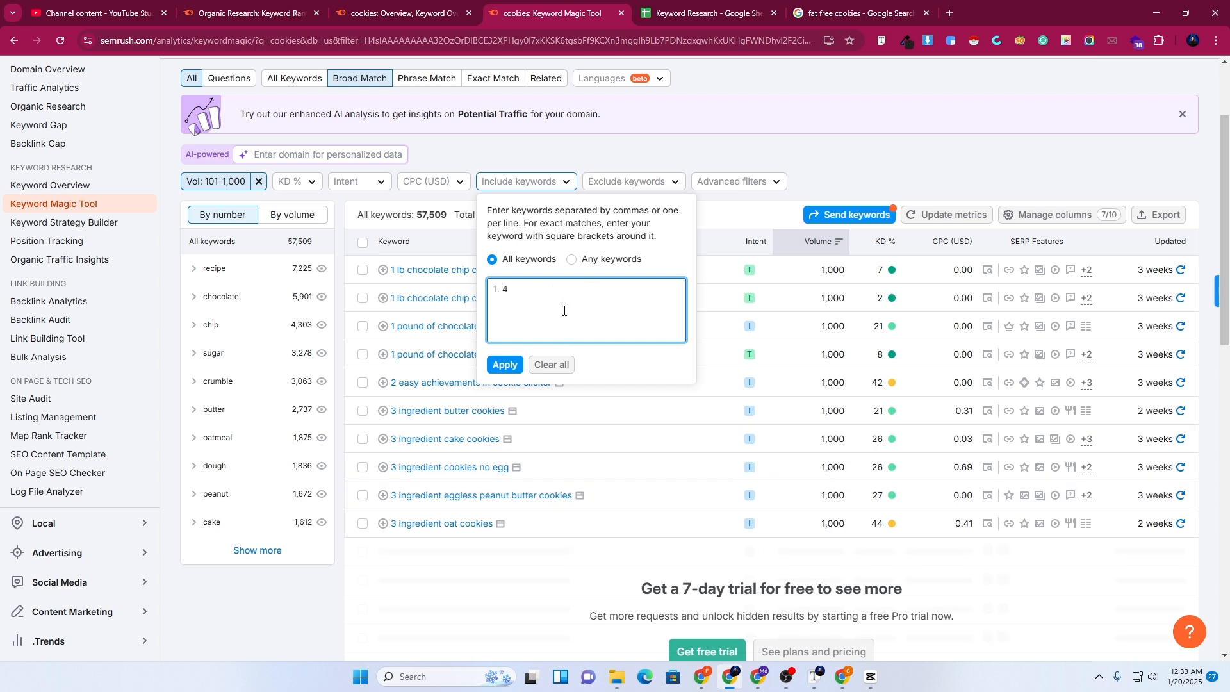
{"action": "type", "text": " ingredient"}
{"action": "left_click", "coordinate": [515, 366]}
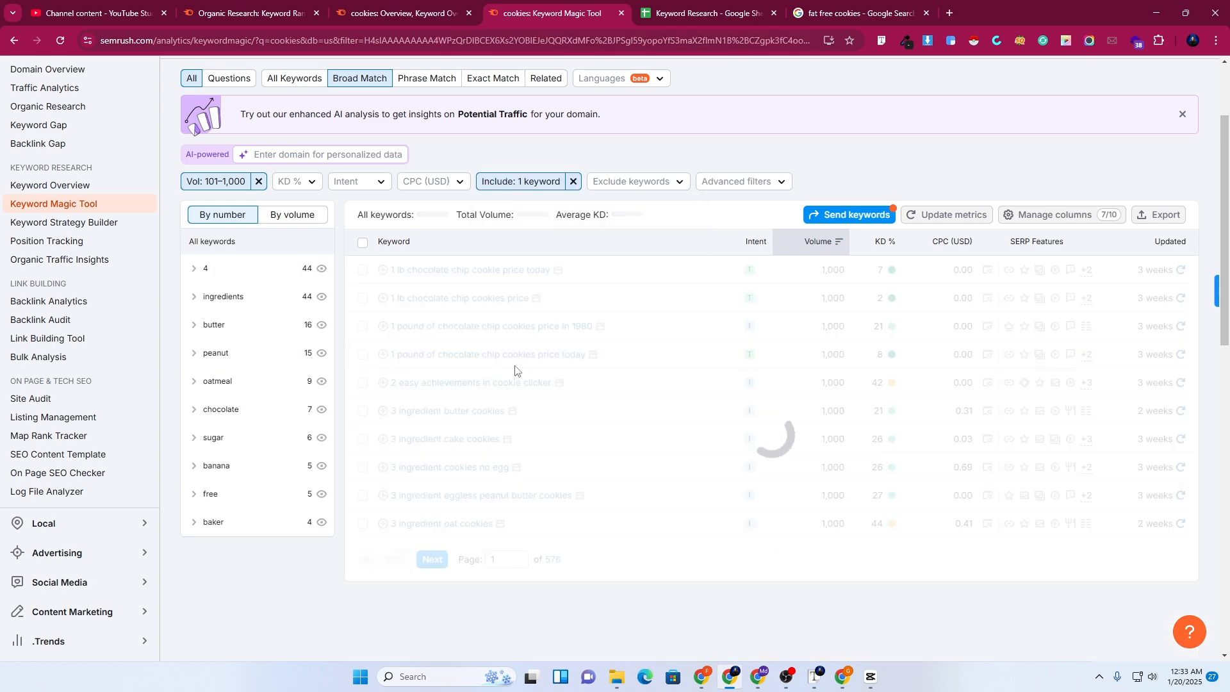
{"action": "scroll", "coordinate": [517, 370], "scroll_direction": "up", "scroll_amount": 2}
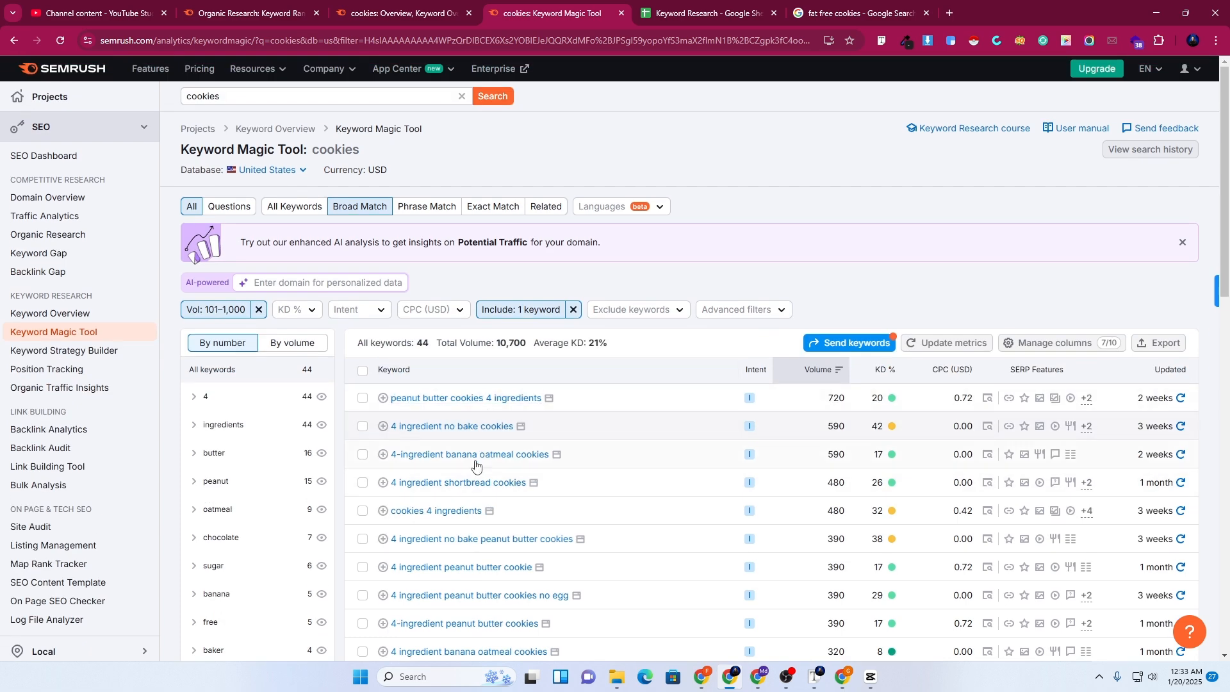
{"action": "scroll", "coordinate": [537, 410], "scroll_direction": "down", "scroll_amount": 3}
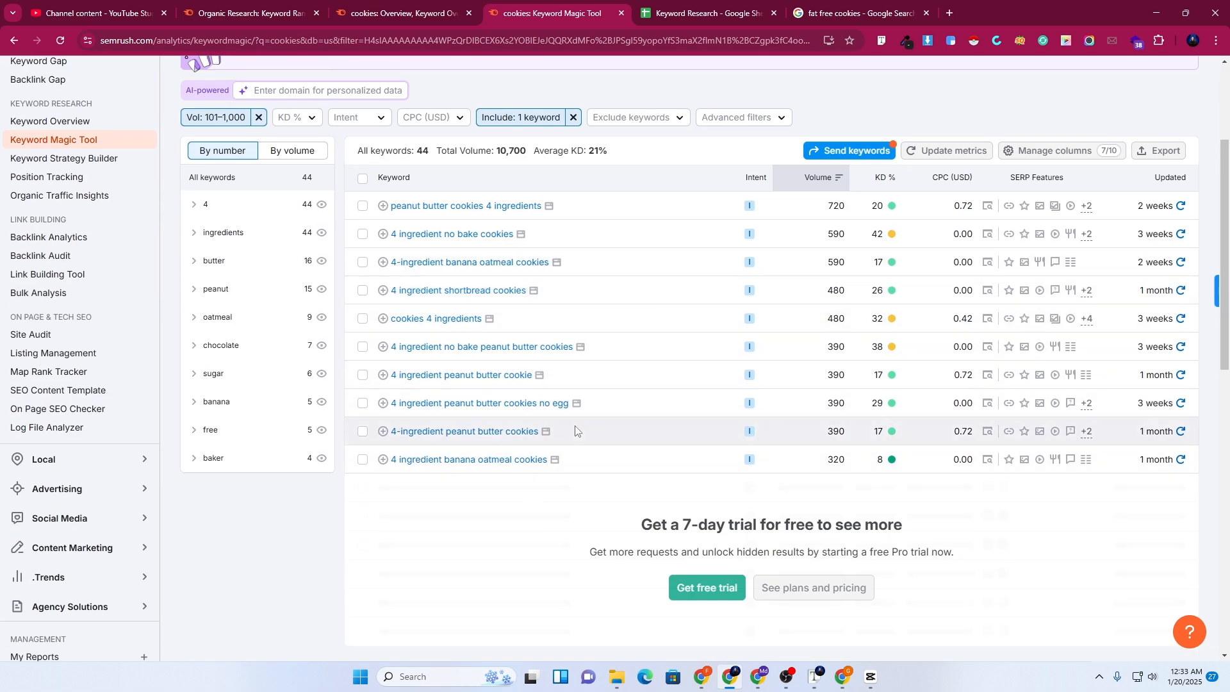
{"action": "scroll", "coordinate": [495, 290], "scroll_direction": "up", "scroll_amount": 1}
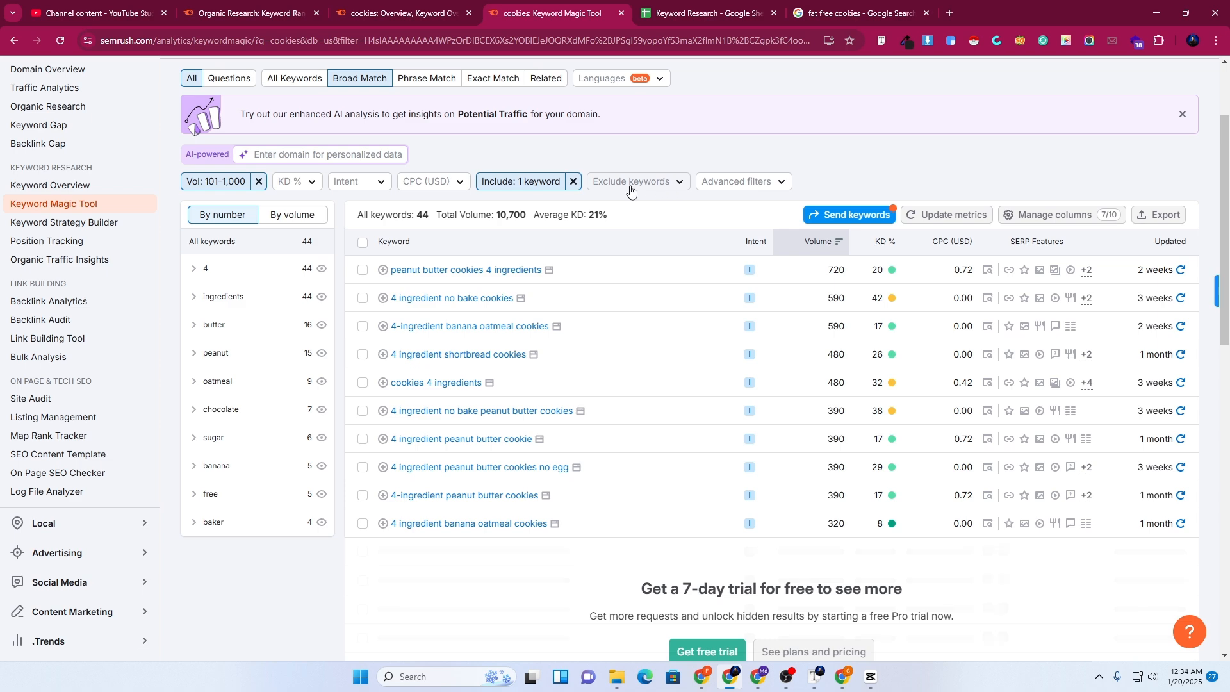
Remove the '4 ingredient' include filter and open the Exclude keywords box
{"action": "left_click", "coordinate": [574, 182]}
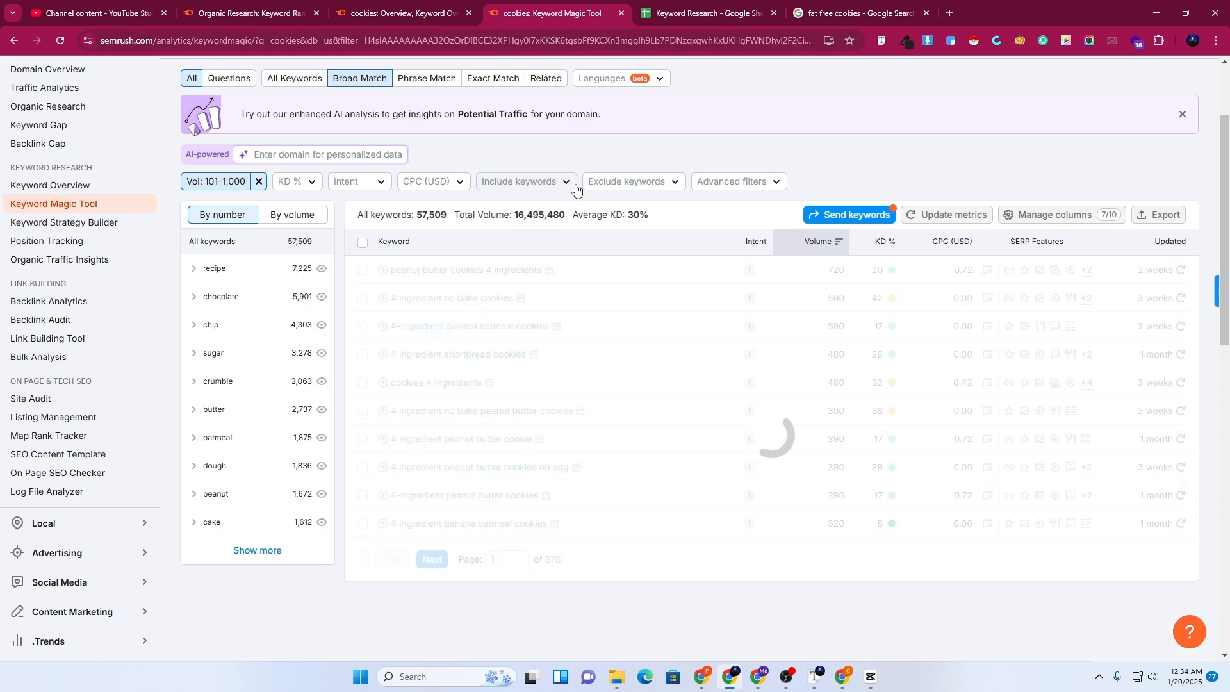
{"action": "scroll", "coordinate": [682, 327], "scroll_direction": "down", "scroll_amount": 3}
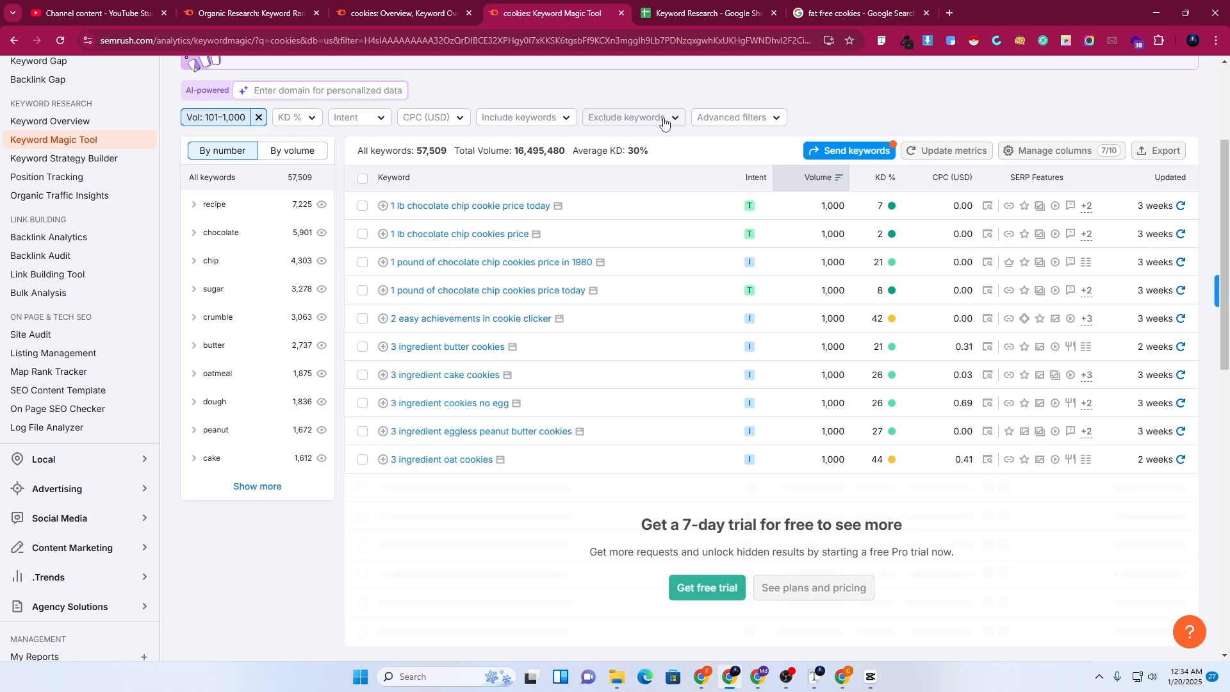
{"action": "left_click", "coordinate": [655, 121]}
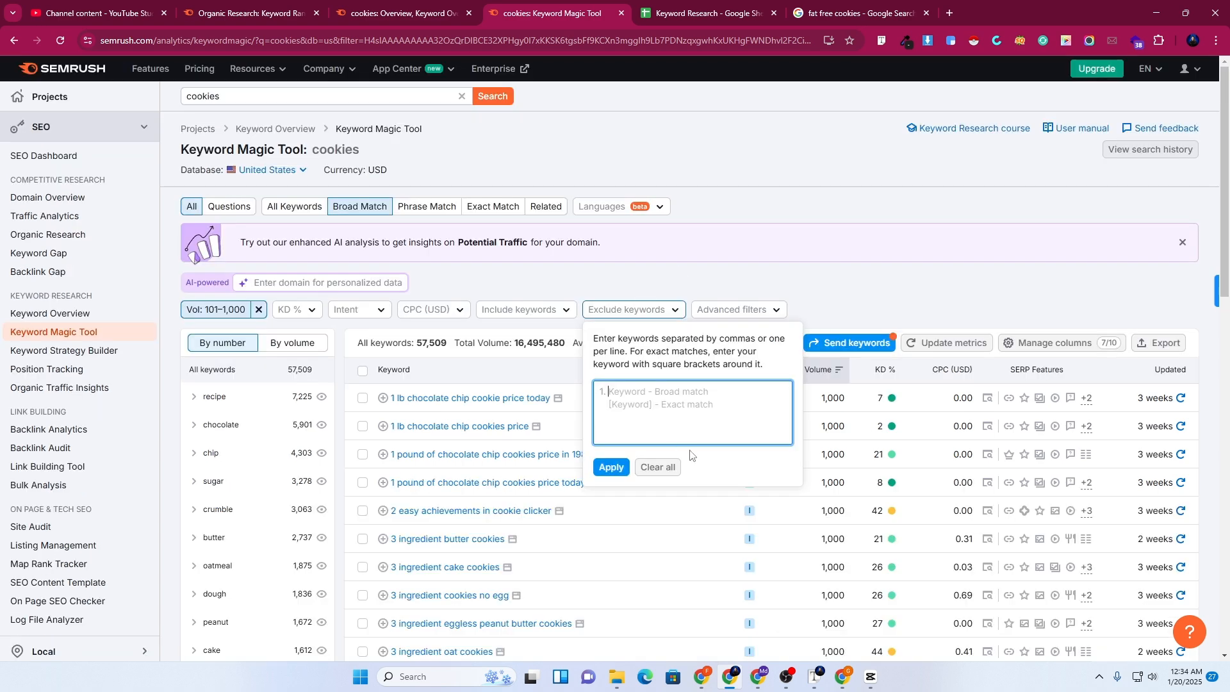
{"action": "scroll", "coordinate": [649, 296], "scroll_direction": "down", "scroll_amount": 3}
Exclude keywords containing '3 ingredient', leaving 57,307 keywords
{"action": "type", "text": "3"}
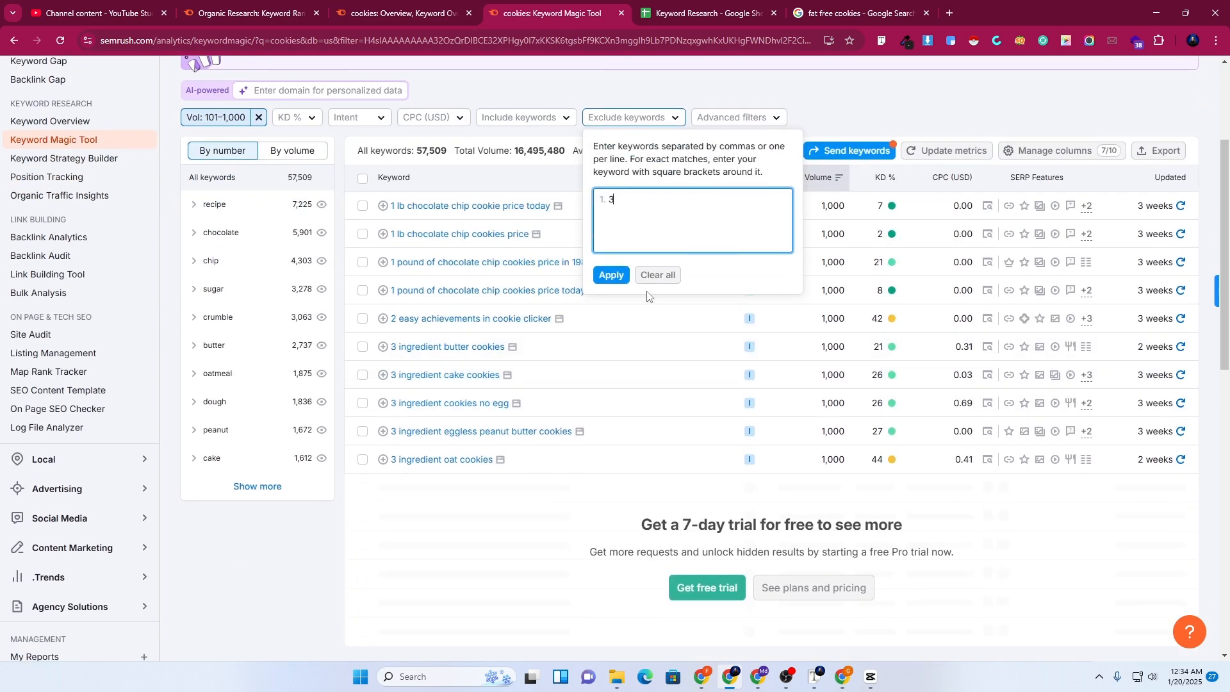
{"action": "type", "text": " ingridient"}
{"action": "left_click", "coordinate": [634, 201]}
{"action": "key", "text": "BackSpace"}
{"action": "type", "text": "e"}
{"action": "key", "text": "BackSpace"}
{"action": "type", "text": "r"}
{"action": "left_click", "coordinate": [635, 201]}
{"action": "key", "text": "BackSpace"}
{"action": "type", "text": "e"}
{"action": "left_click", "coordinate": [611, 274]}
{"action": "scroll", "coordinate": [616, 277], "scroll_direction": "up", "scroll_amount": 3}
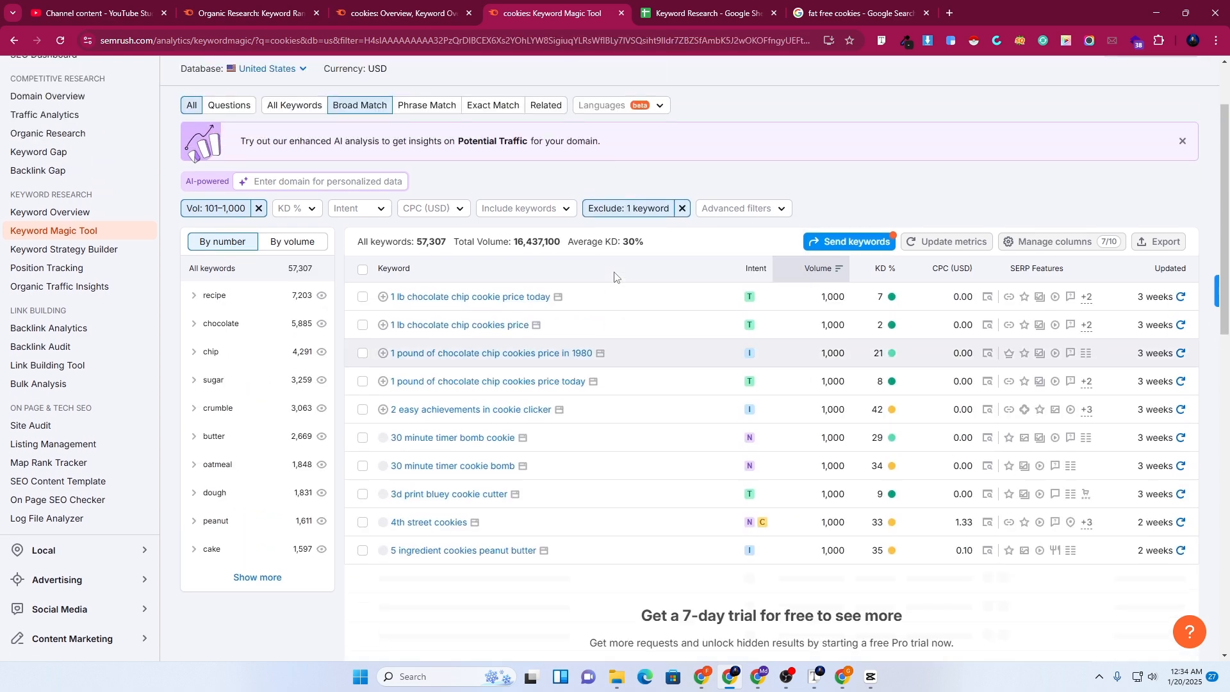
{"action": "scroll", "coordinate": [593, 467], "scroll_direction": "down", "scroll_amount": 4}
{"action": "scroll", "coordinate": [479, 391], "scroll_direction": "up", "scroll_amount": 2}
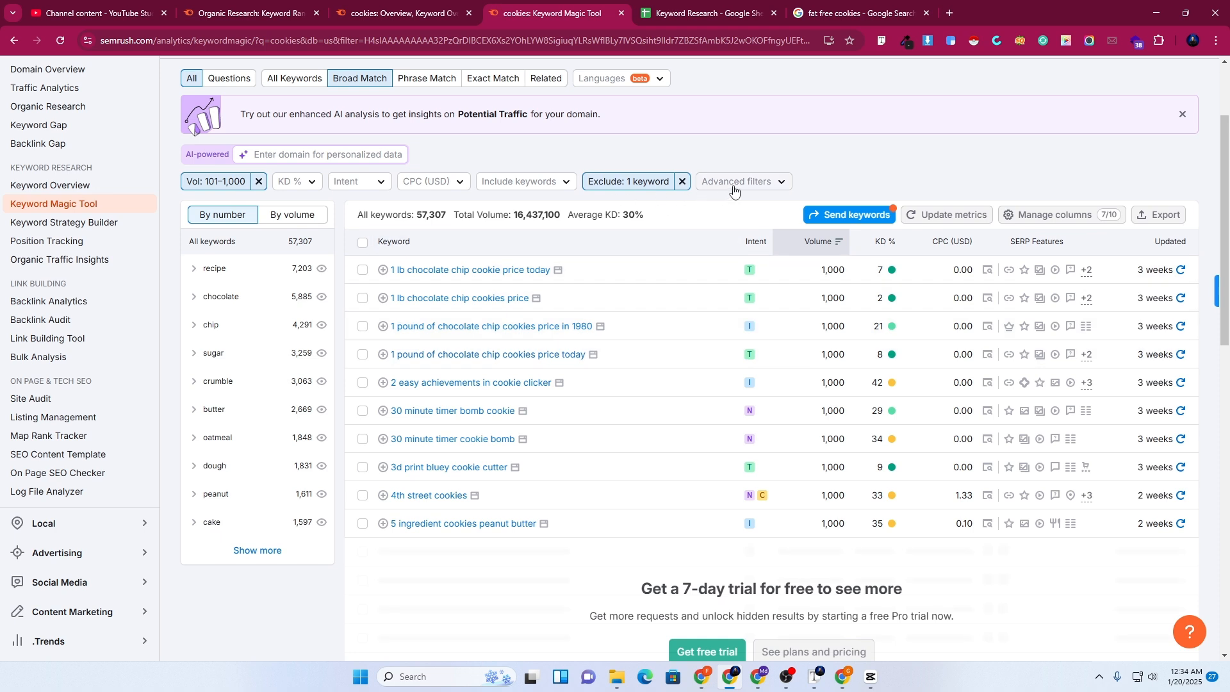
Set an Advanced filter word count of at least 3, cutting the list to 42,445 keywords
{"action": "left_click", "coordinate": [738, 185]}
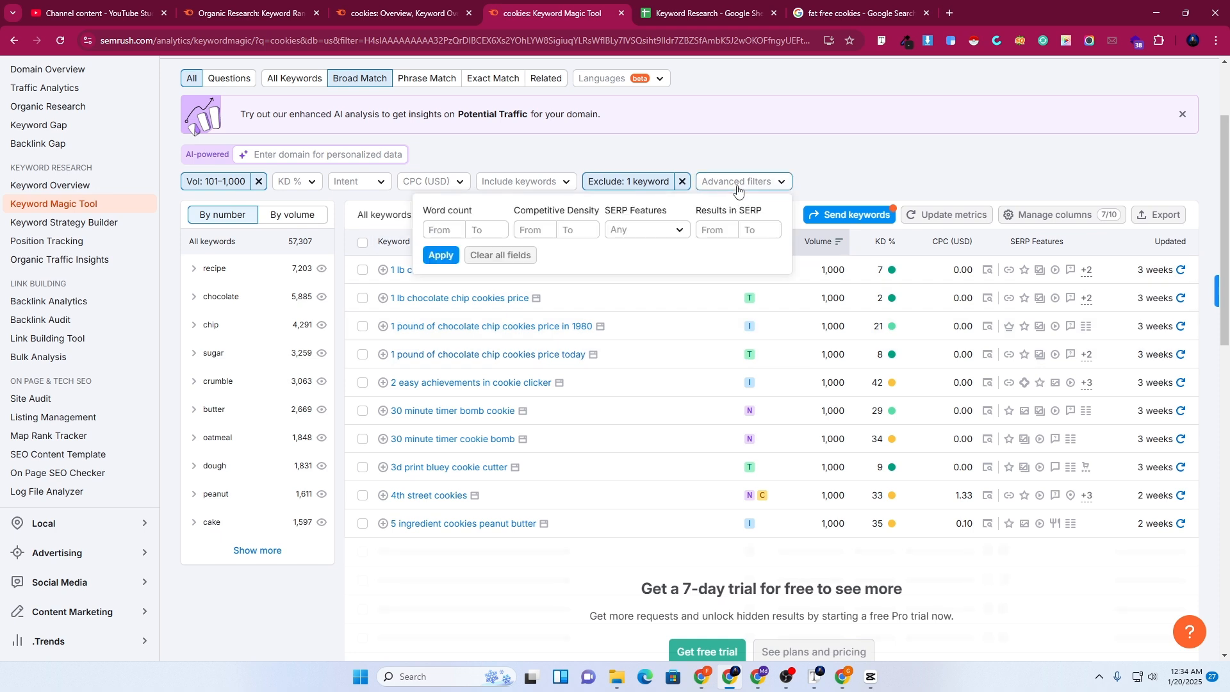
{"action": "left_click", "coordinate": [446, 232]}
{"action": "type", "text": "3"}
{"action": "left_click", "coordinate": [489, 230]}
{"action": "left_click", "coordinate": [441, 255]}
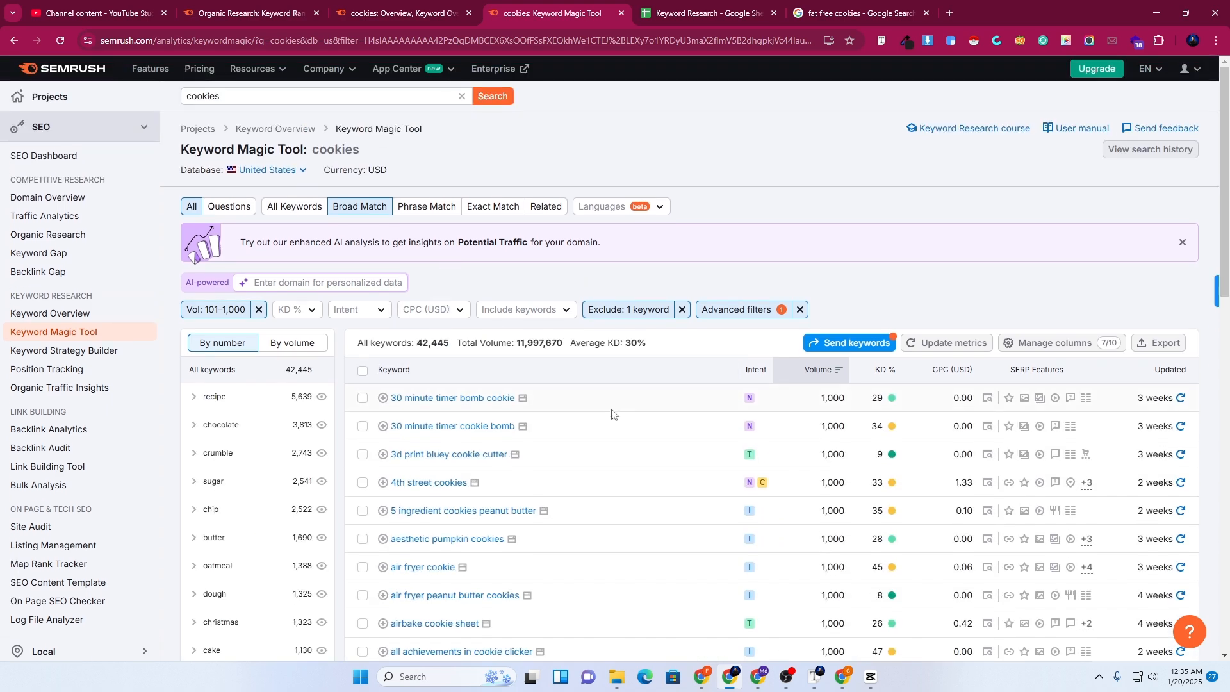
{"action": "scroll", "coordinate": [612, 413], "scroll_direction": "down", "scroll_amount": 2}
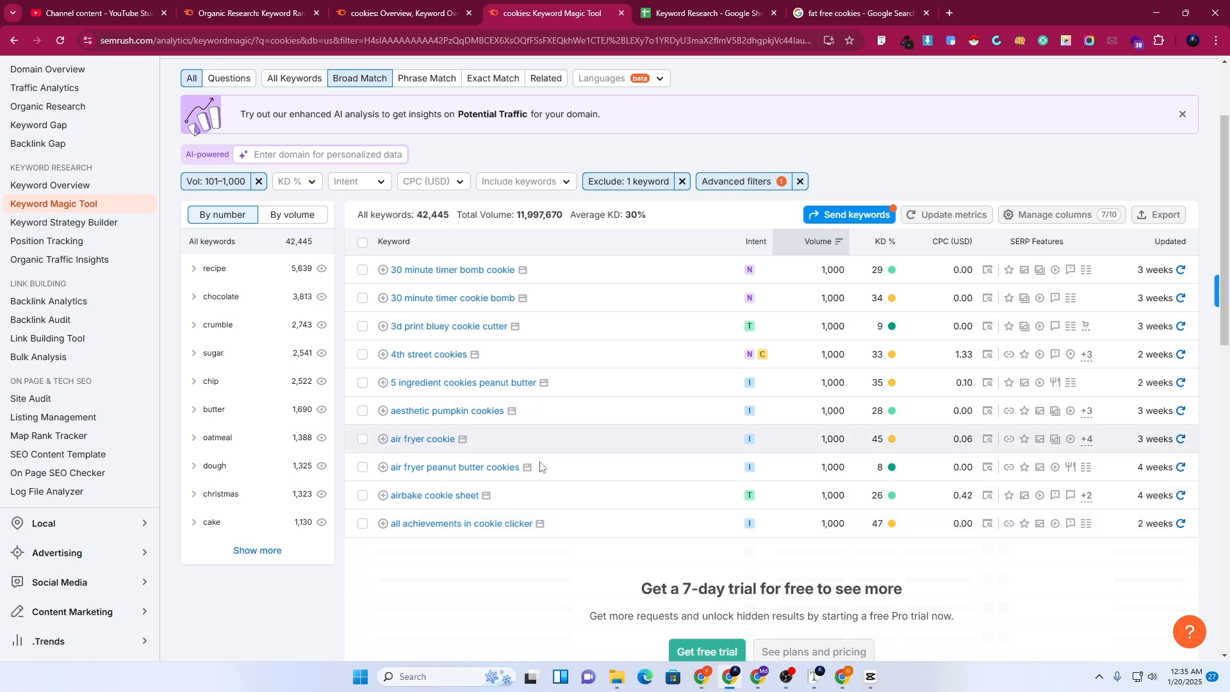
{"action": "scroll", "coordinate": [512, 448], "scroll_direction": "up", "scroll_amount": 2}
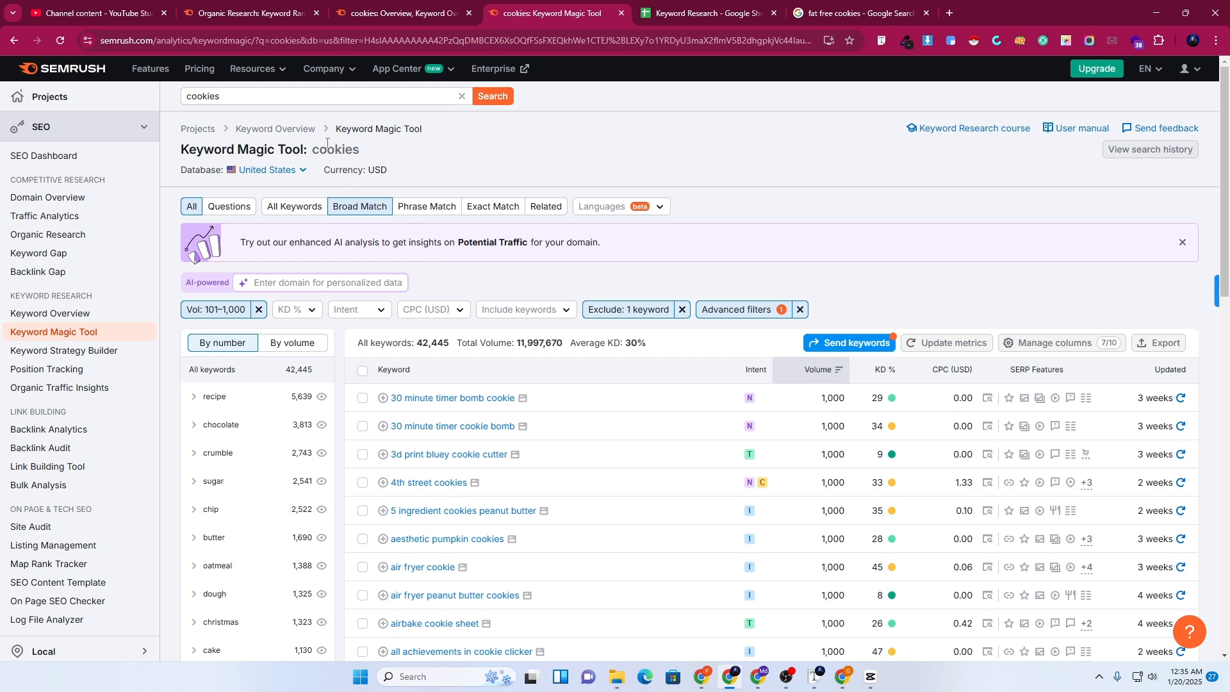
Select the seed keyword 'cookies' and show only its question-based keywords
{"action": "left_click", "coordinate": [231, 96]}
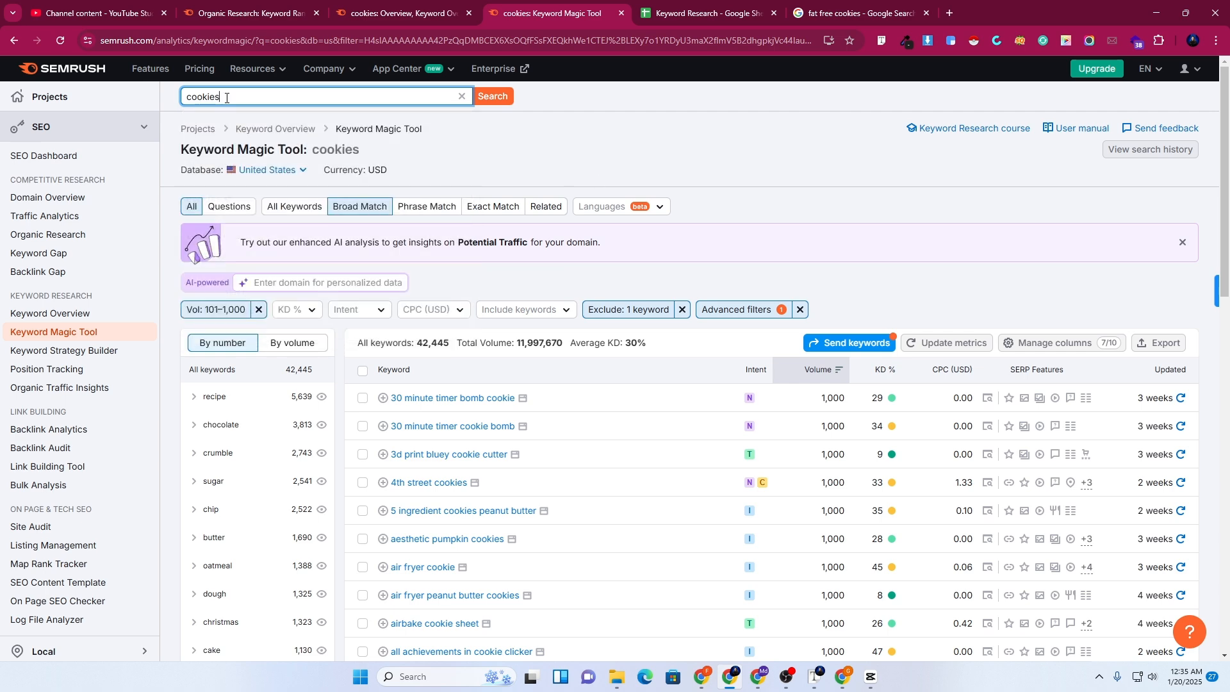
{"action": "left_click_drag", "start_coordinate": [225, 97], "coordinate": [166, 98]}
{"action": "scroll", "coordinate": [482, 293], "scroll_direction": "down", "scroll_amount": 5}
{"action": "scroll", "coordinate": [483, 294], "scroll_direction": "up", "scroll_amount": 5}
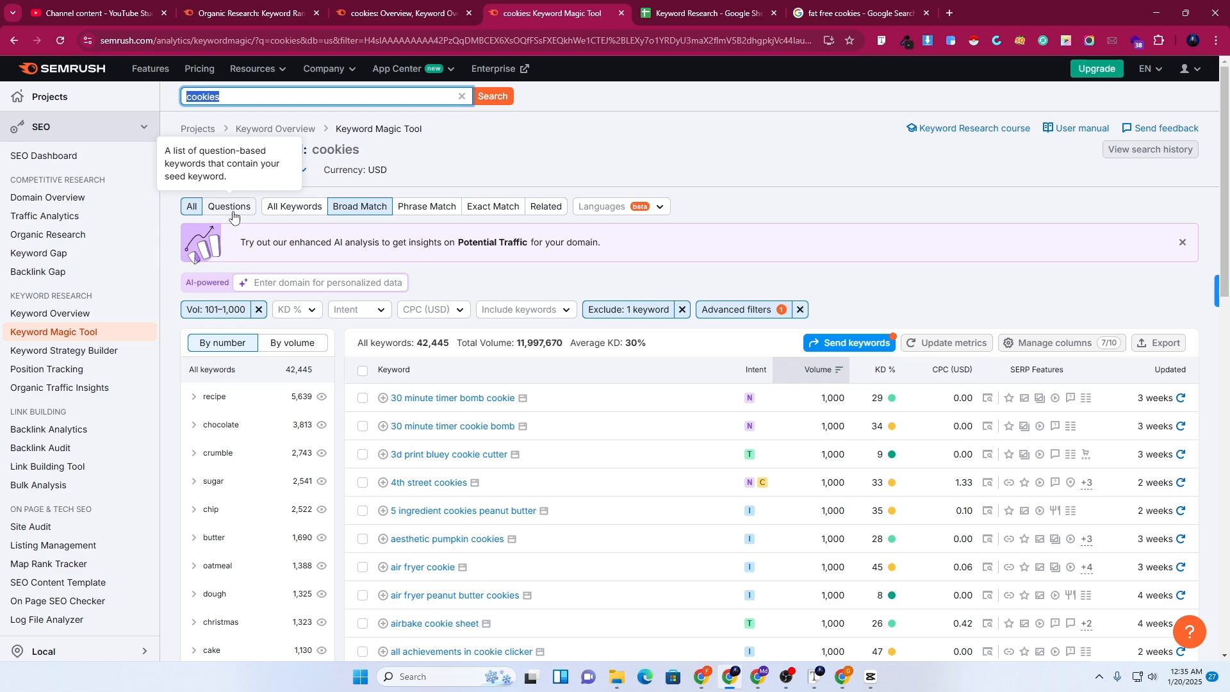
{"action": "left_click", "coordinate": [233, 214]}
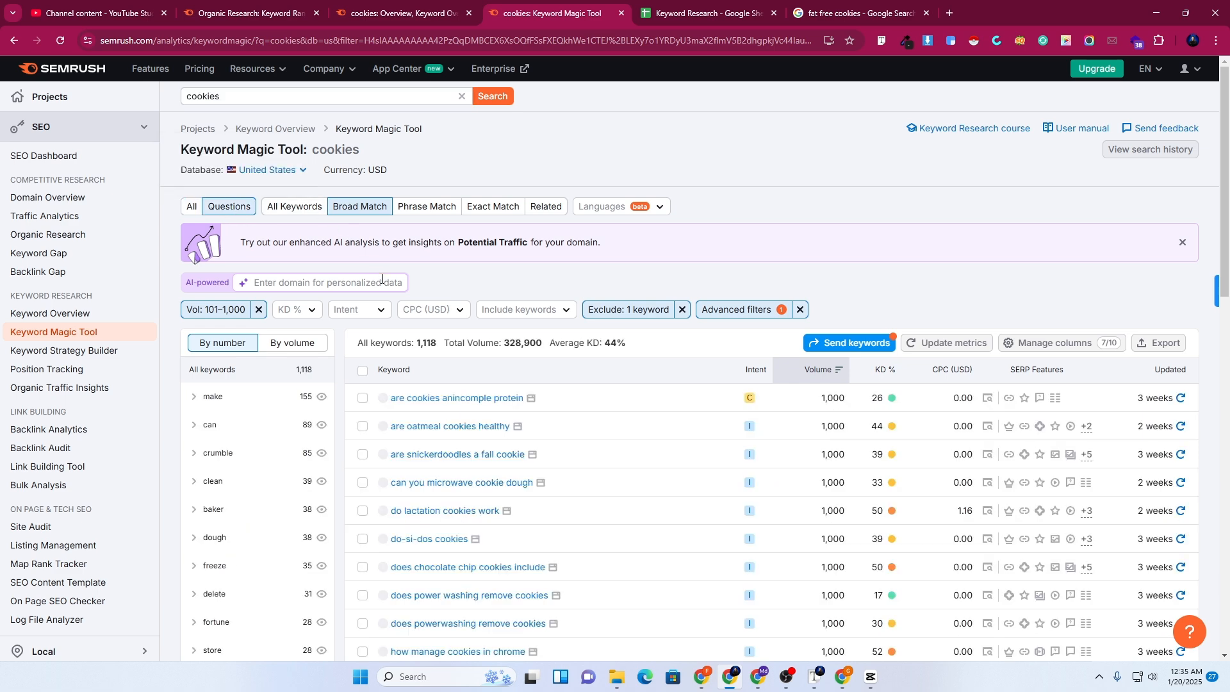
{"action": "scroll", "coordinate": [383, 279], "scroll_direction": "down", "scroll_amount": 3}
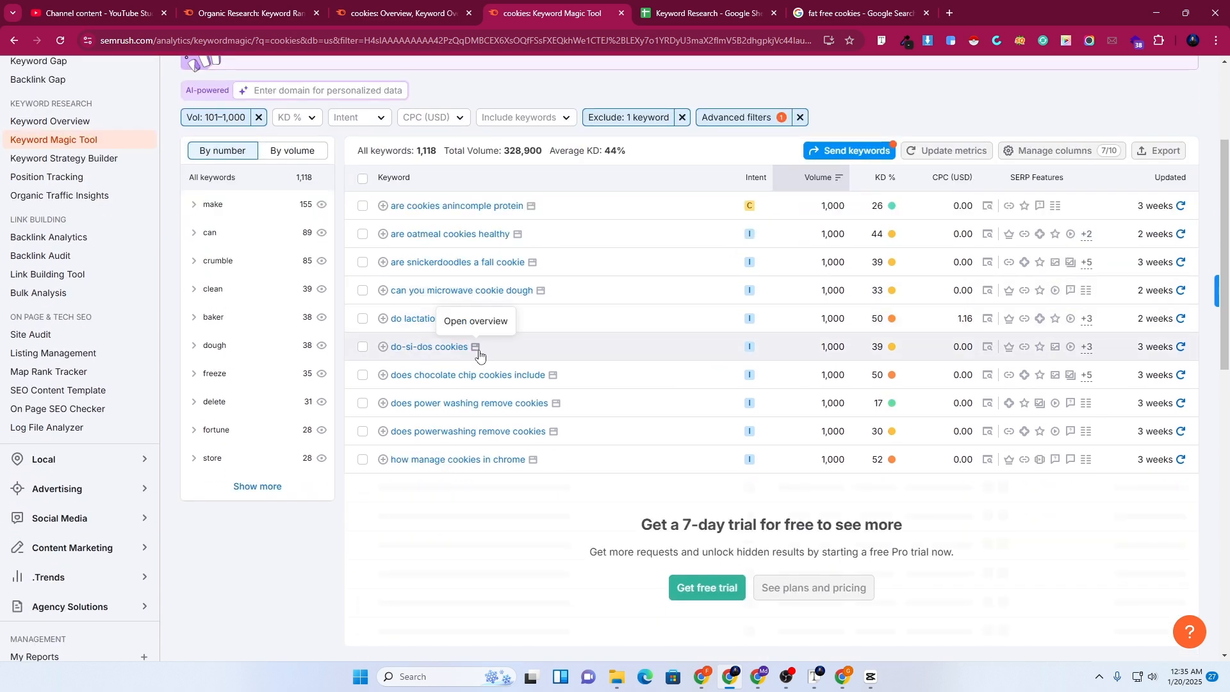
{"action": "scroll", "coordinate": [278, 215], "scroll_direction": "up", "scroll_amount": 3}
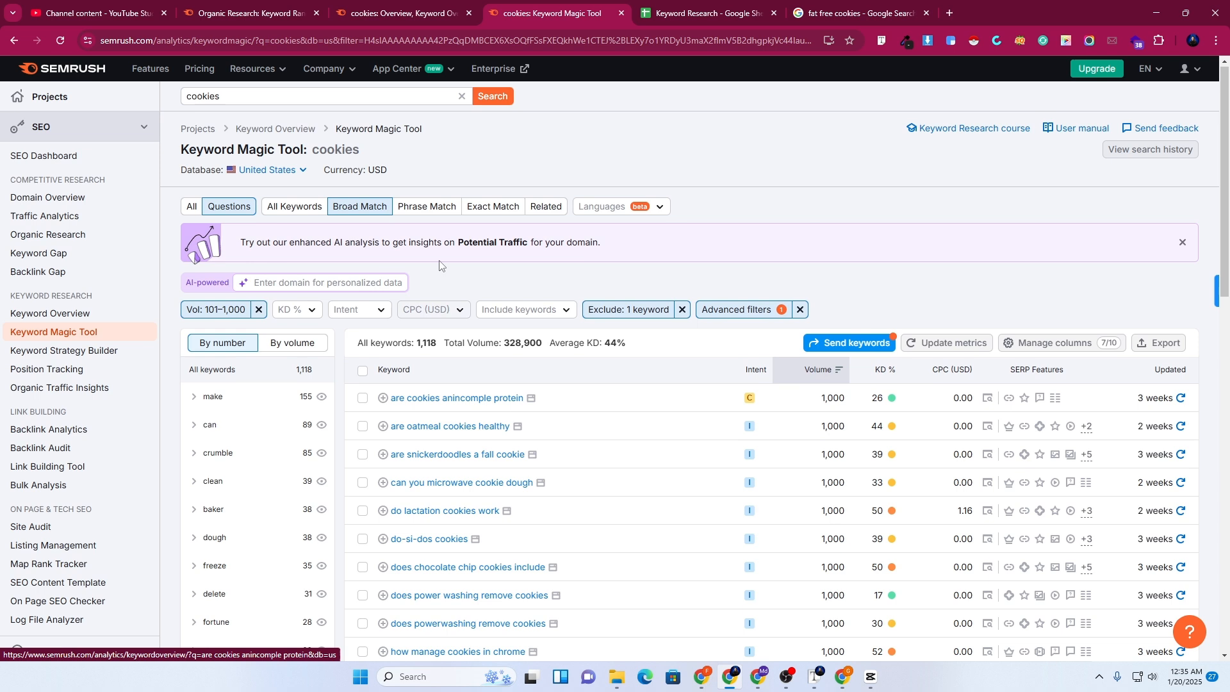
Show all match types and remove the 'Exclude: 1 keyword' filter, hitting the daily request limit
{"action": "left_click", "coordinate": [278, 208]}
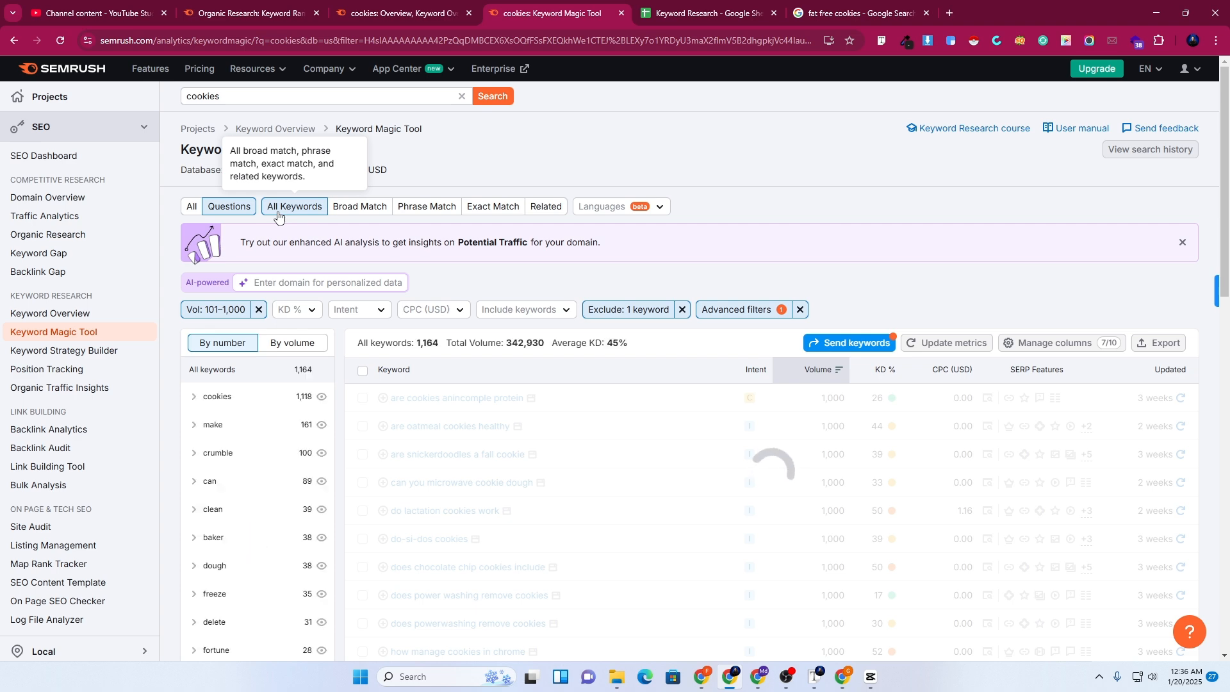
{"action": "scroll", "coordinate": [278, 215], "scroll_direction": "down", "scroll_amount": 2}
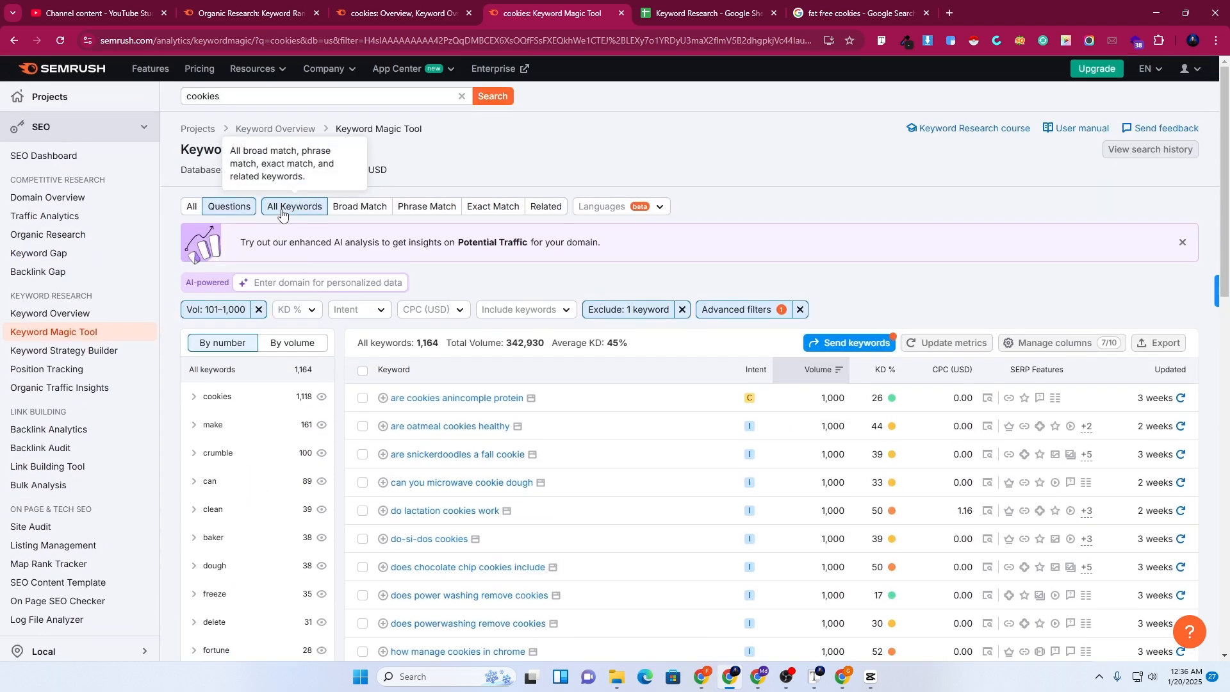
{"action": "scroll", "coordinate": [538, 275], "scroll_direction": "down", "scroll_amount": 2}
{"action": "scroll", "coordinate": [538, 276], "scroll_direction": "down", "scroll_amount": 1}
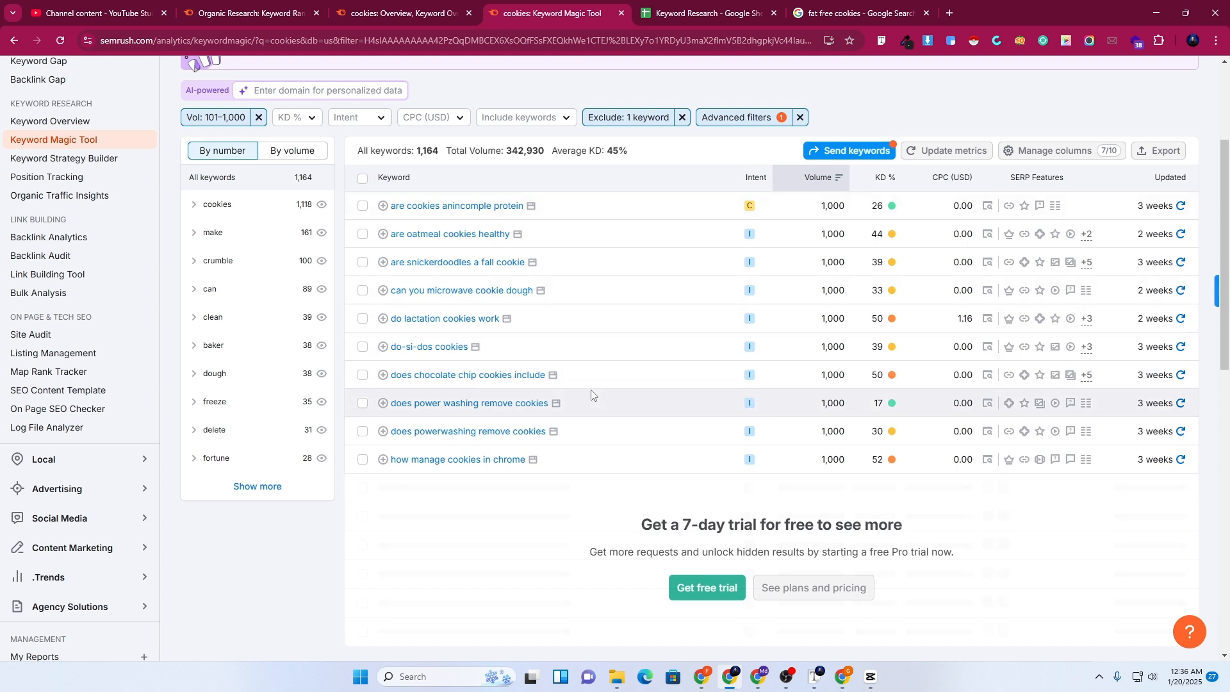
{"action": "scroll", "coordinate": [589, 391], "scroll_direction": "up", "scroll_amount": 3}
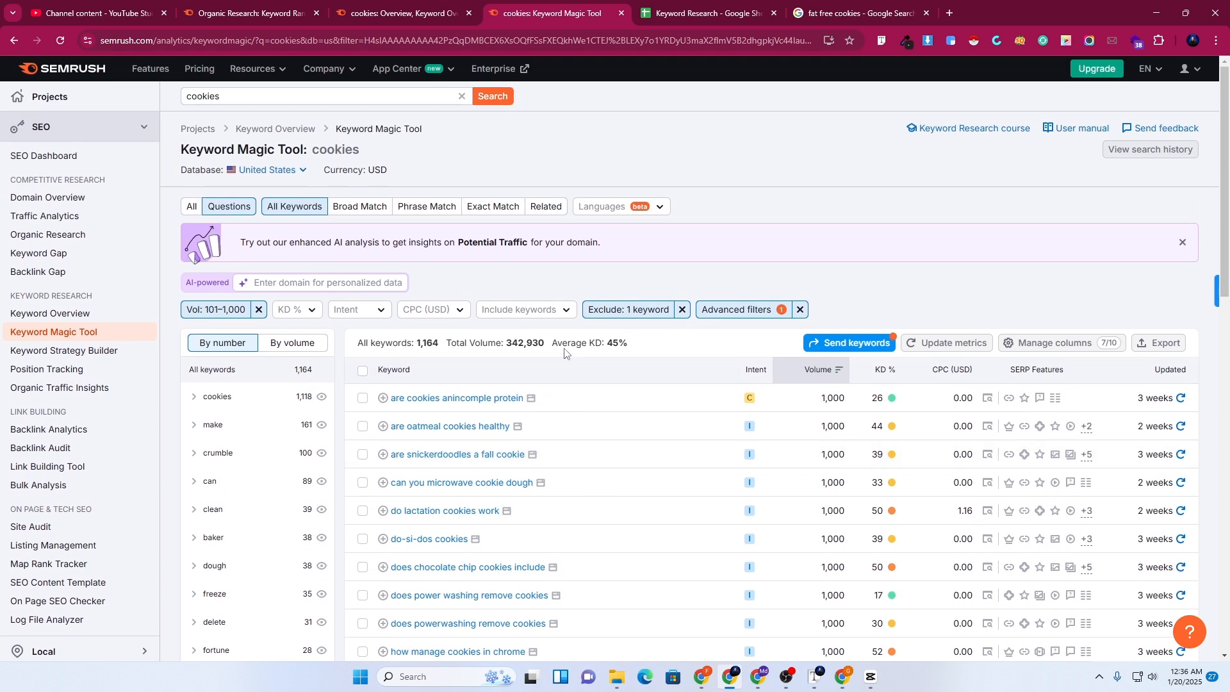
{"action": "left_click", "coordinate": [682, 309]}
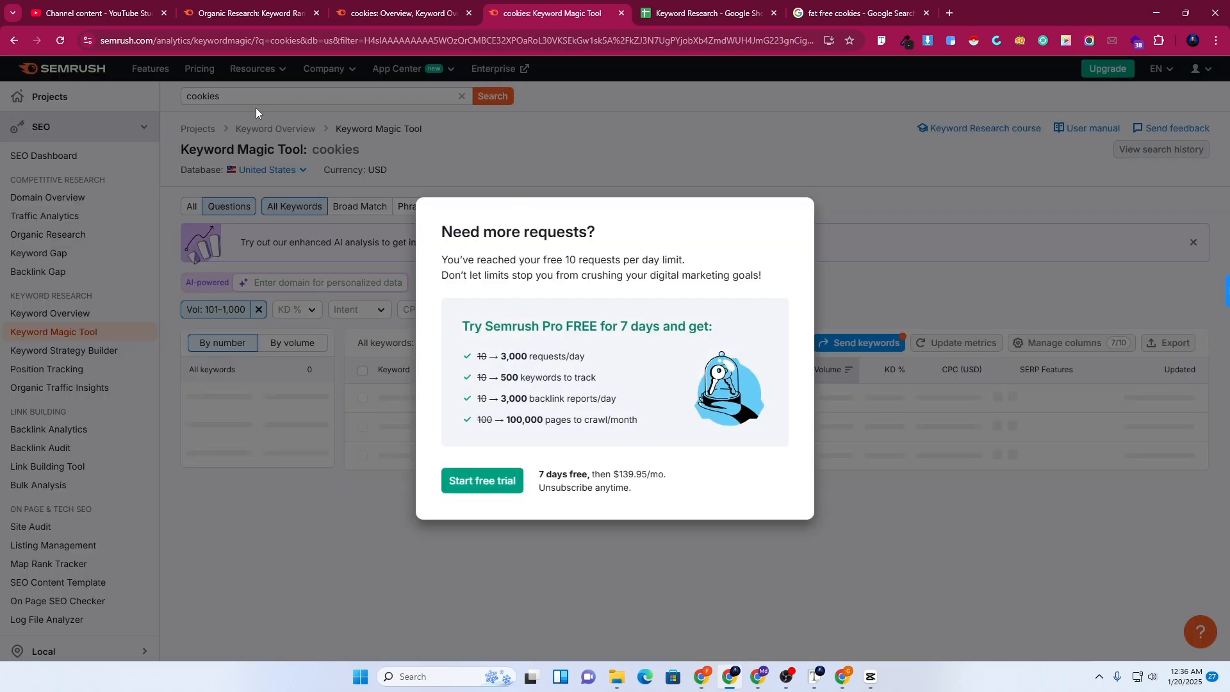
Dismiss the request-limit notice and bring up the fat free cookies Keyword Overview window (880 volume, 20% KD)
{"action": "left_click", "coordinate": [59, 41]}
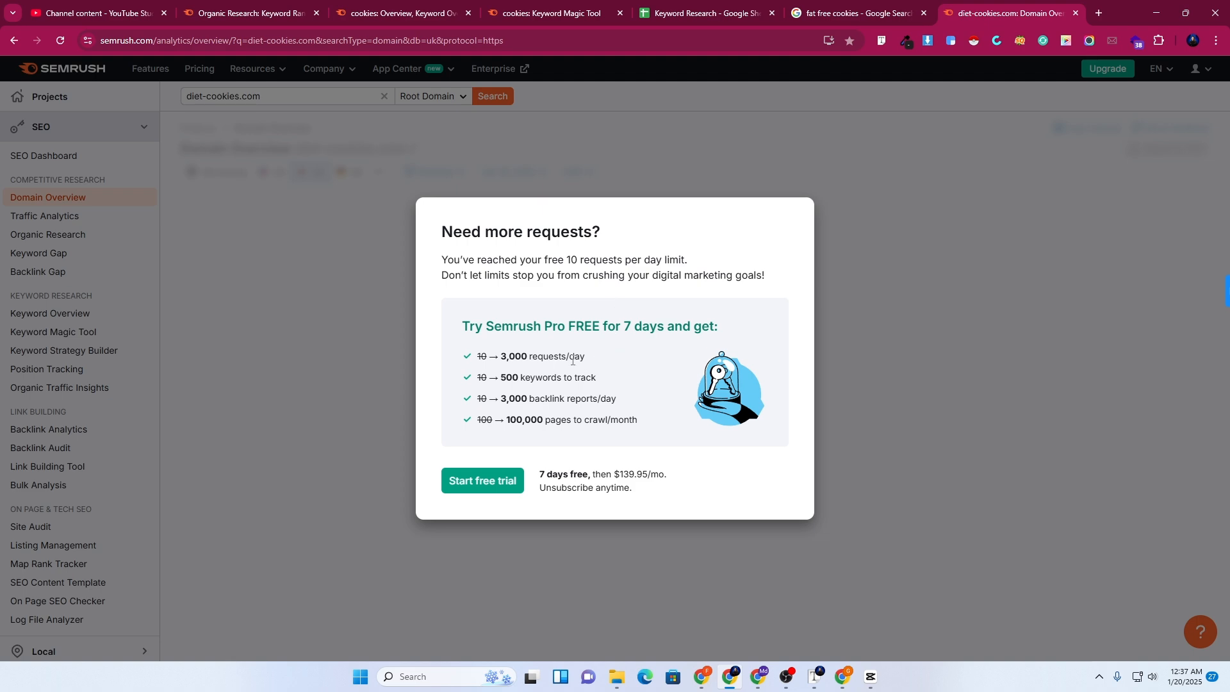
{"action": "left_click", "coordinate": [758, 675]}
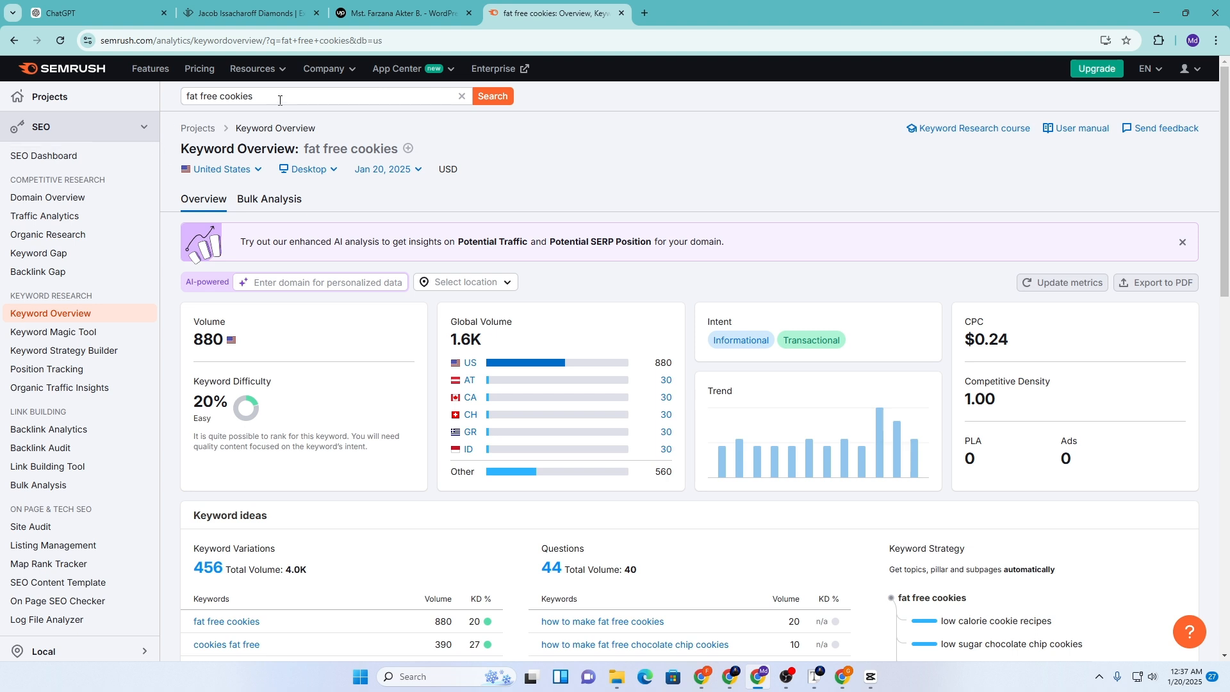
Open the full list of 456 fat free cookies keyword variations in a new tab
{"action": "scroll", "coordinate": [261, 377], "scroll_direction": "down", "scroll_amount": 2}
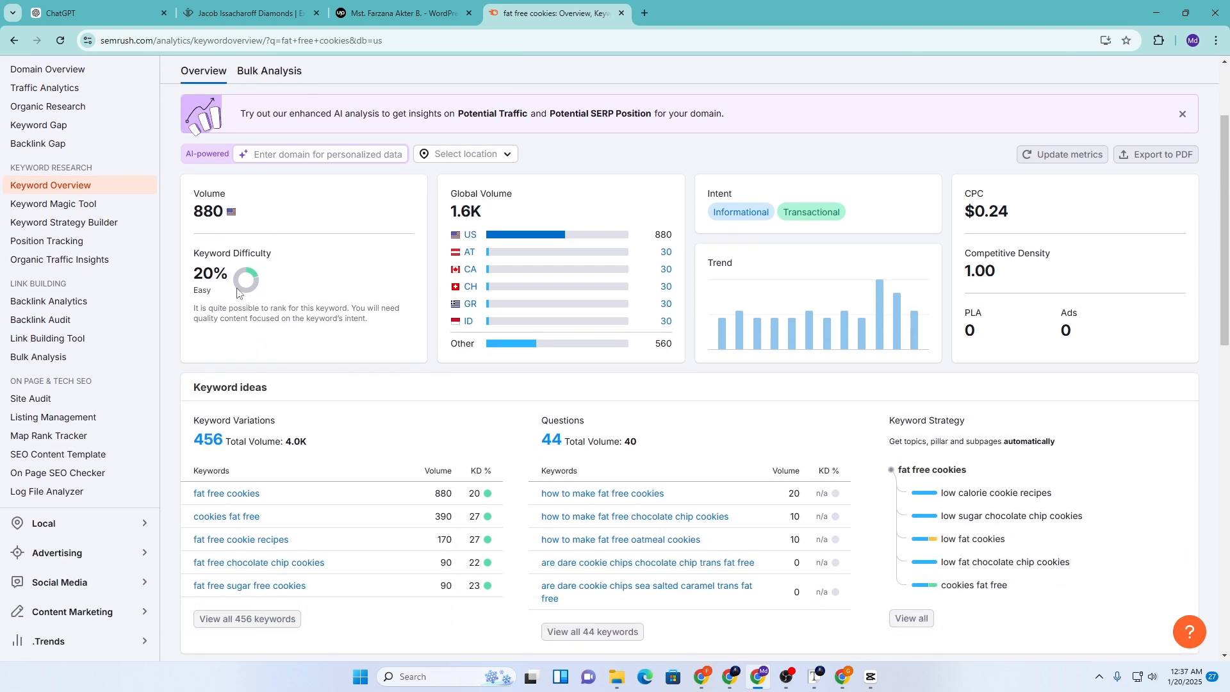
{"action": "scroll", "coordinate": [355, 384], "scroll_direction": "down", "scroll_amount": 3}
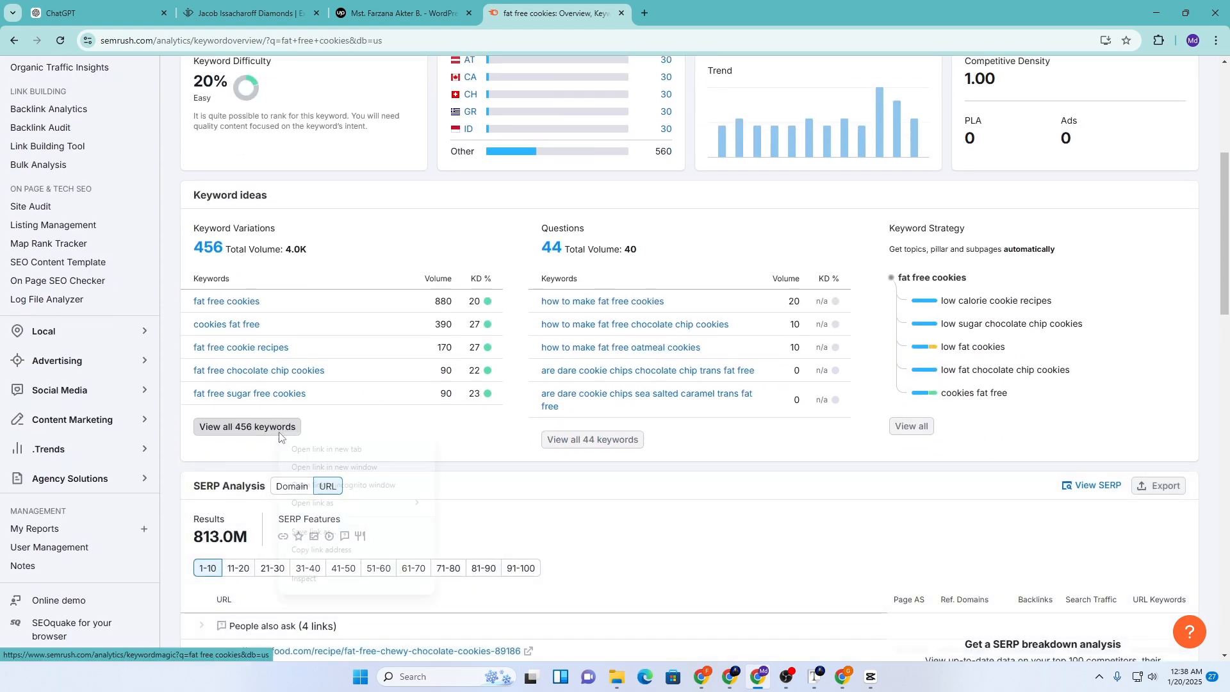
{"action": "right_click", "coordinate": [279, 431]}
{"action": "left_click", "coordinate": [324, 449]}
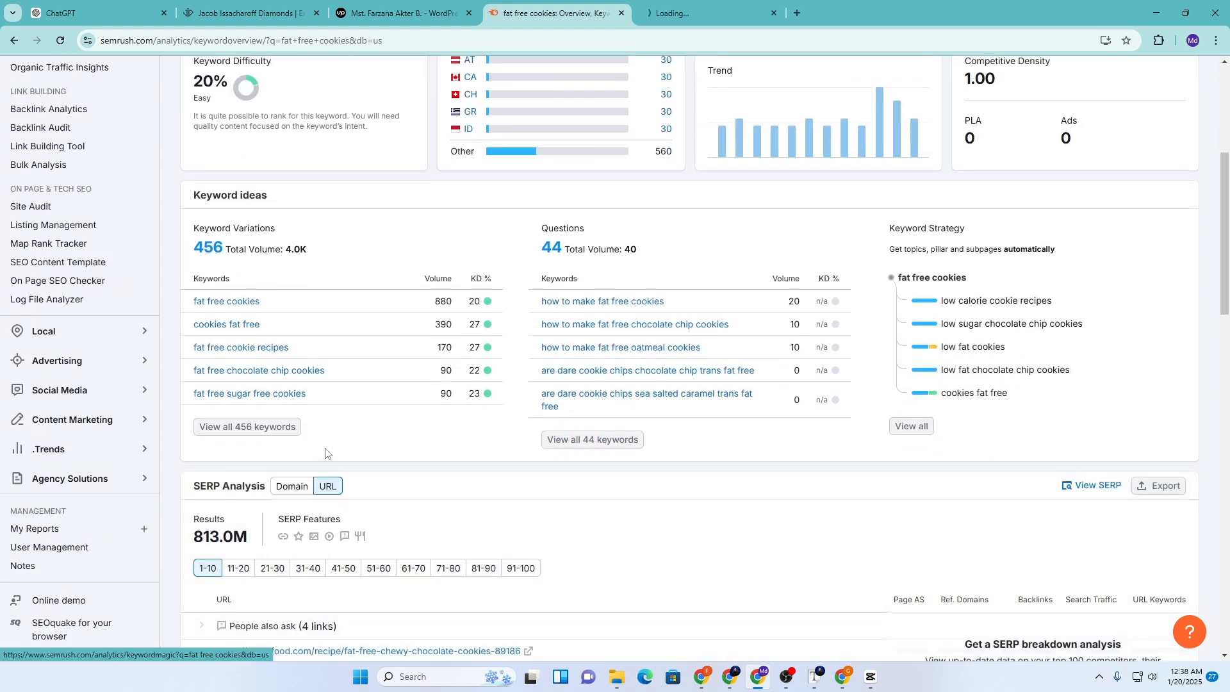
{"action": "left_click", "coordinate": [678, 15]}
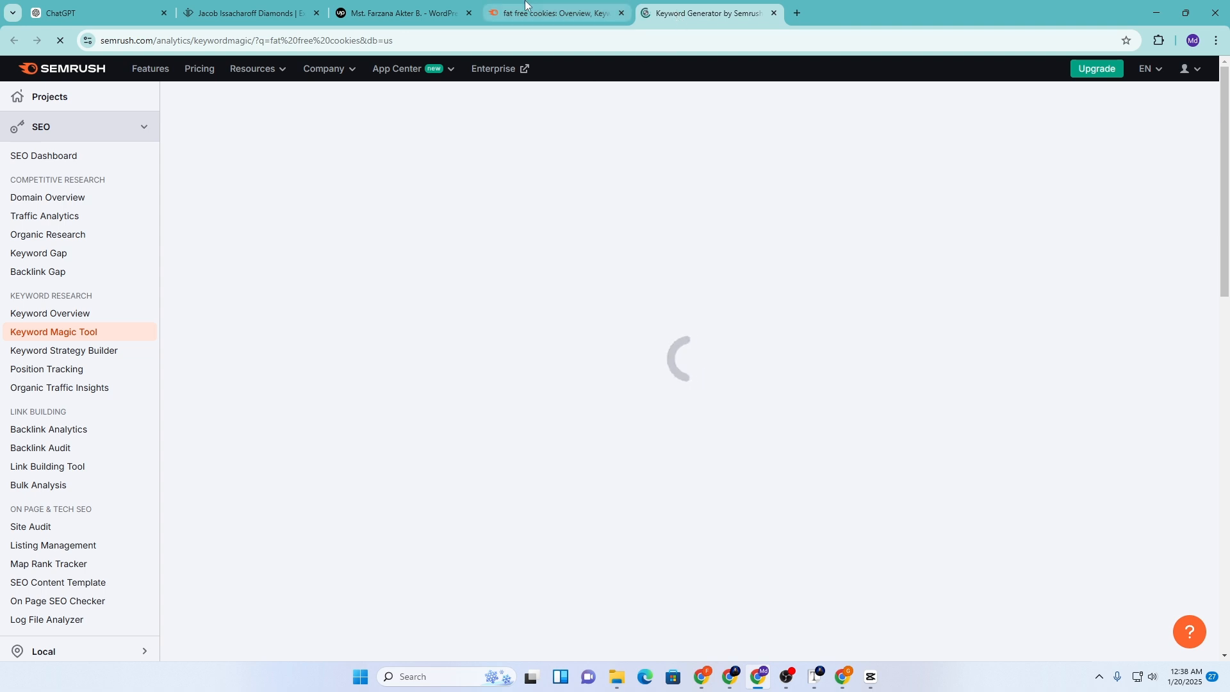
Select the top keyword 'fat free cookies' in the Keyword Magic Tool list
{"action": "mouse_move", "coordinate": [533, 10]}
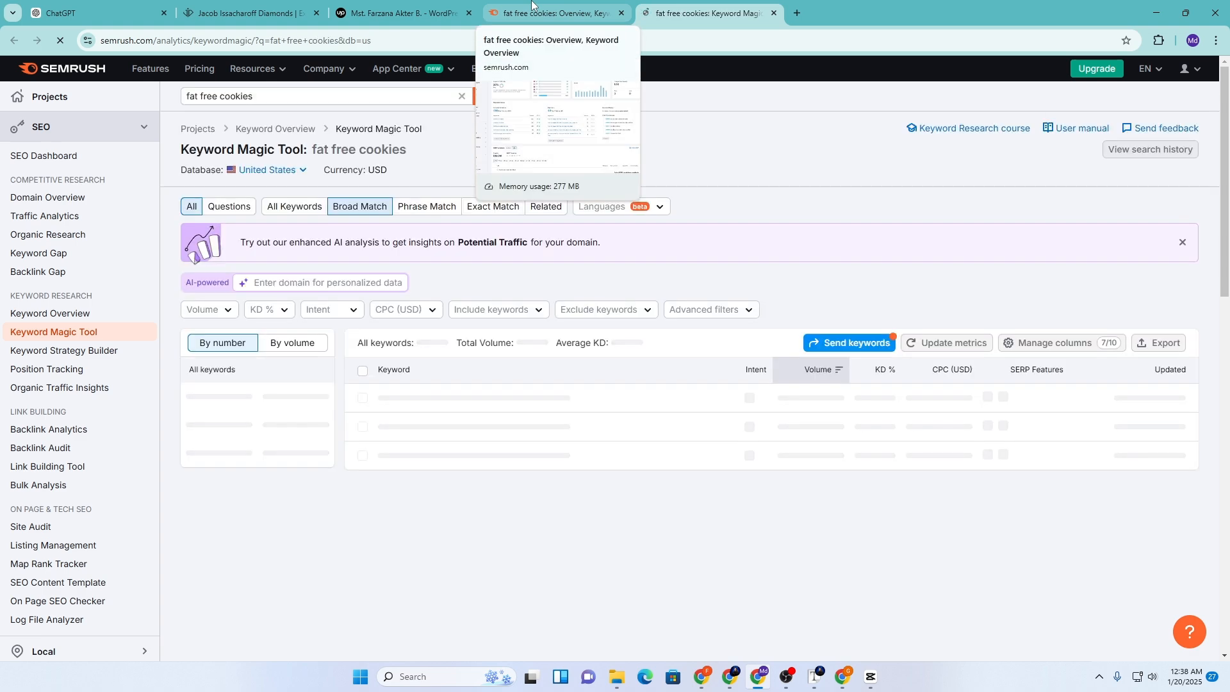
{"action": "scroll", "coordinate": [598, 219], "scroll_direction": "down", "scroll_amount": 3}
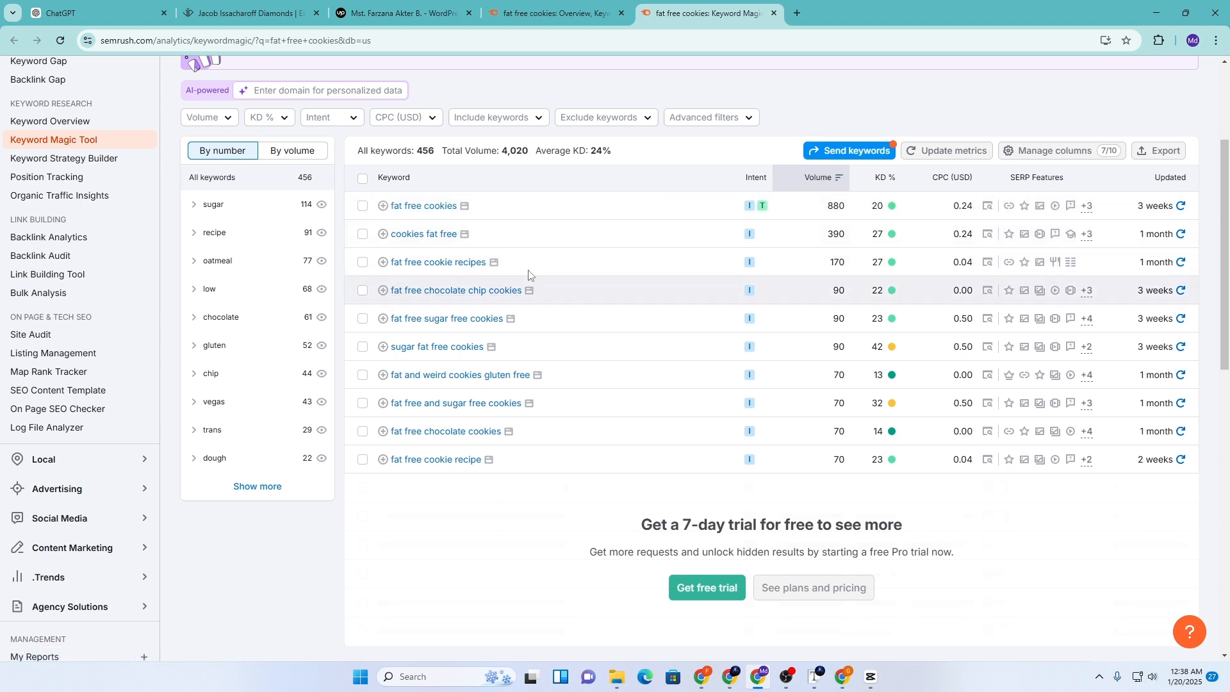
{"action": "left_click_drag", "start_coordinate": [387, 207], "coordinate": [455, 220]}
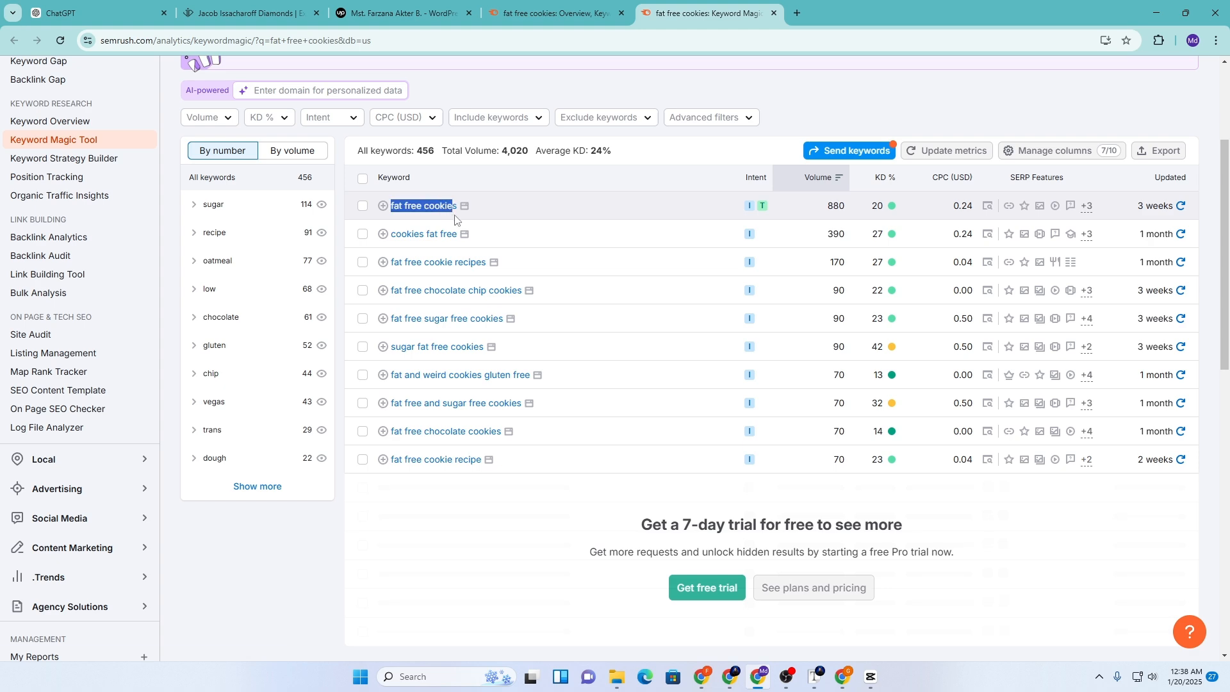
Copy the Keyword Research spreadsheet's web address
{"action": "mouse_move", "coordinate": [728, 677]}
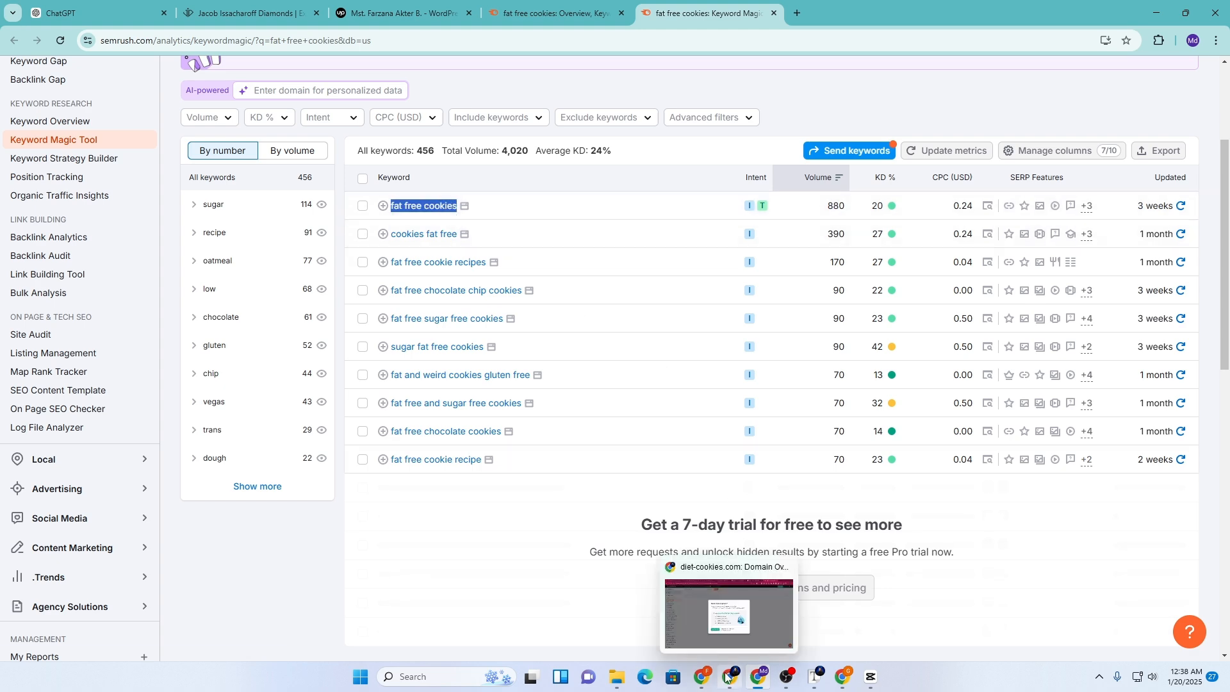
{"action": "left_click", "coordinate": [726, 645]}
{"action": "left_click", "coordinate": [747, 5]}
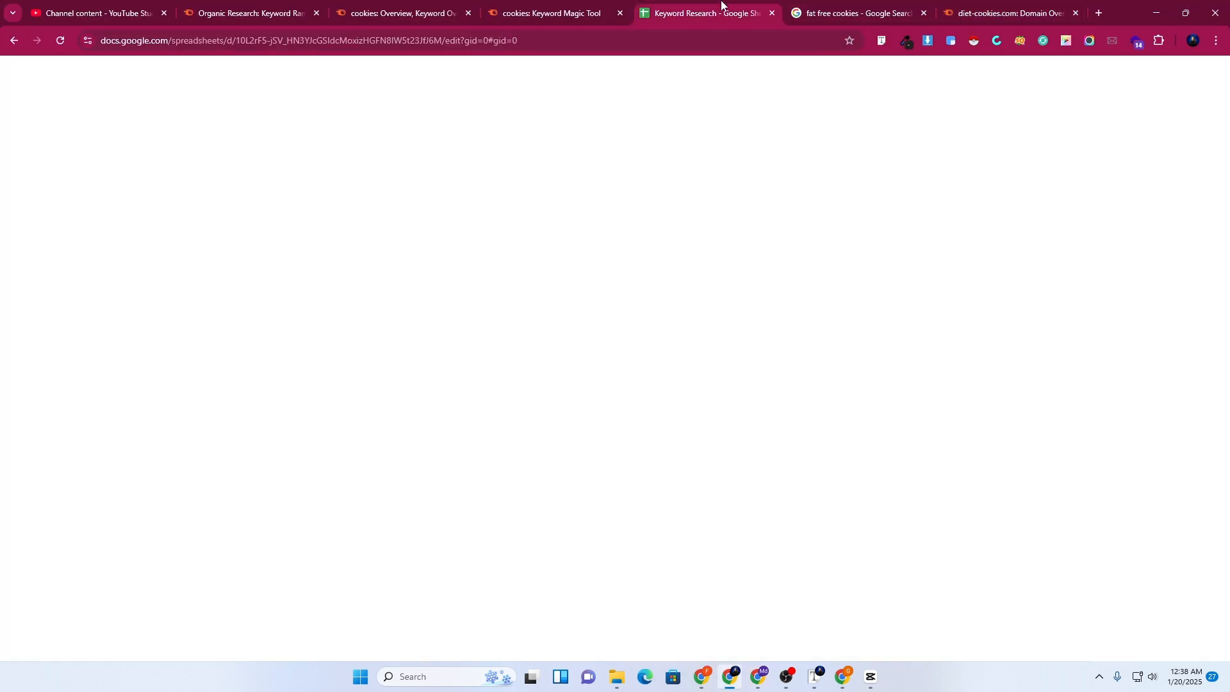
{"action": "left_click", "coordinate": [269, 40]}
{"action": "right_click", "coordinate": [269, 40]}
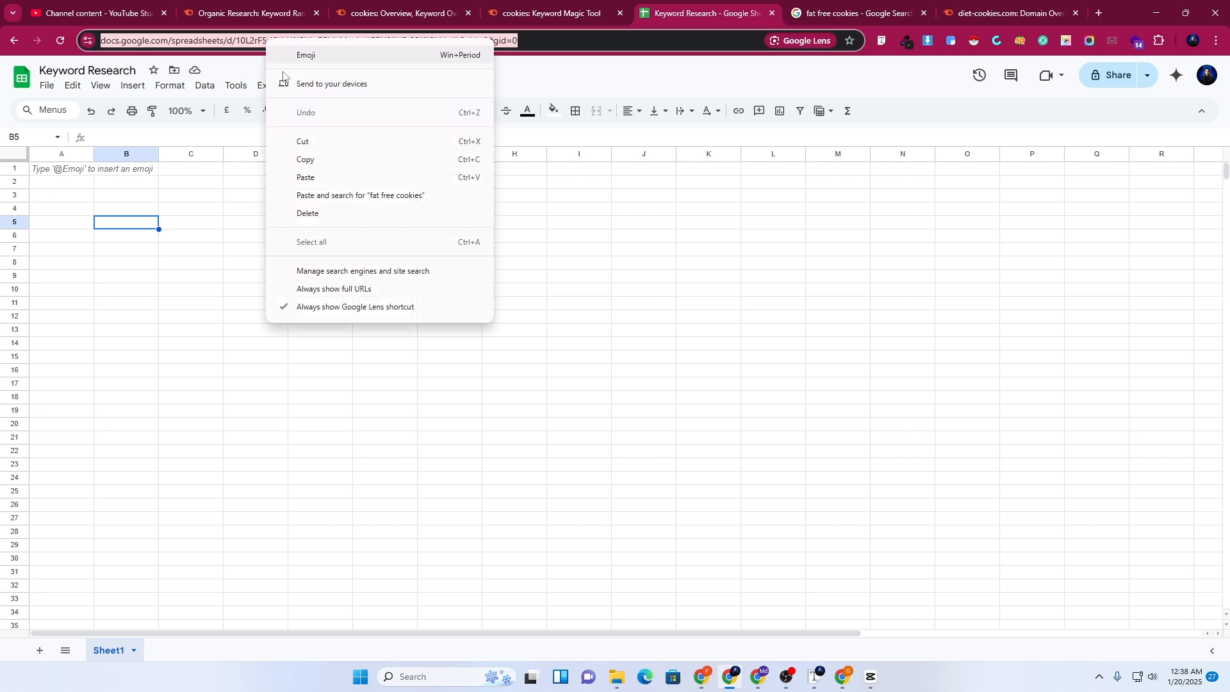
{"action": "left_click", "coordinate": [303, 160]}
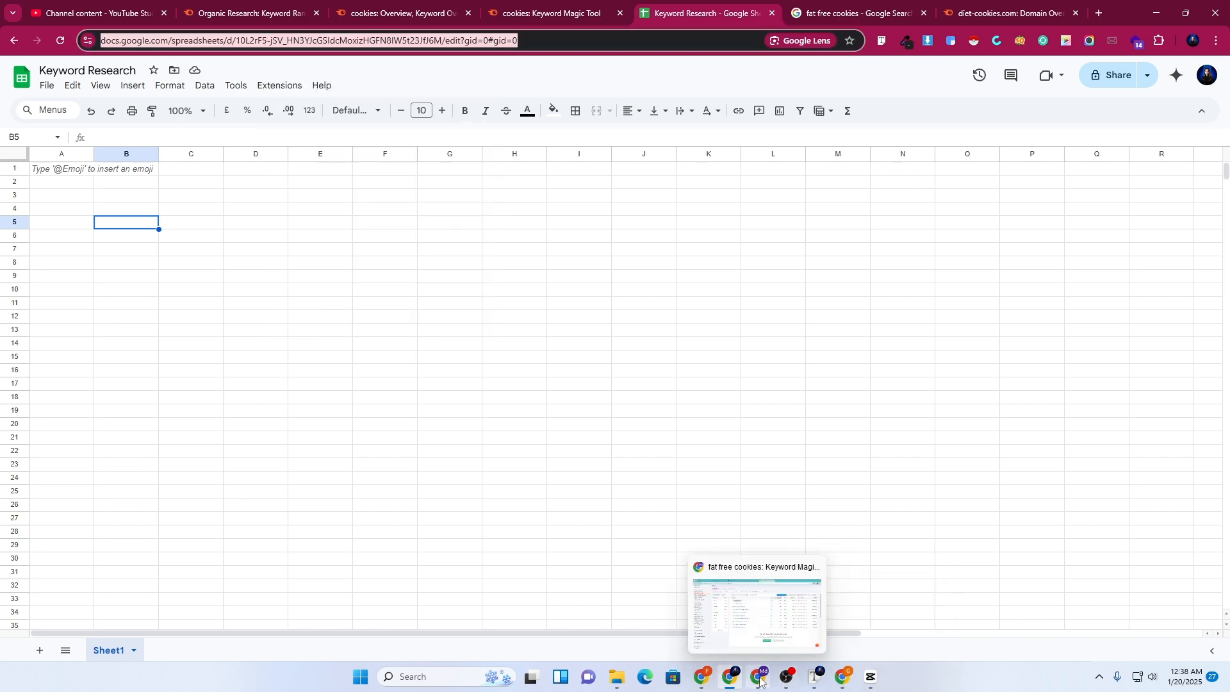
Load the spreadsheet URL in a new tab of the Semrush browser window
{"action": "left_click", "coordinate": [759, 609]}
{"action": "left_click", "coordinate": [798, 14]}
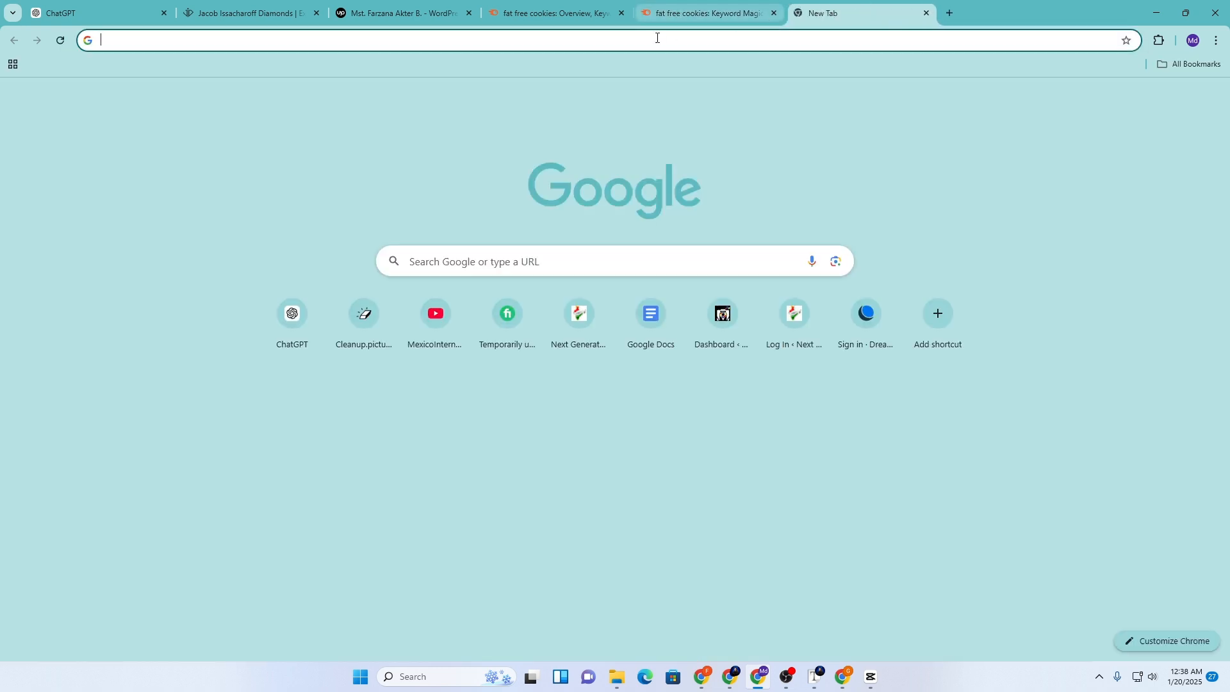
{"action": "left_click", "coordinate": [651, 40]}
{"action": "key", "text": "Return"}
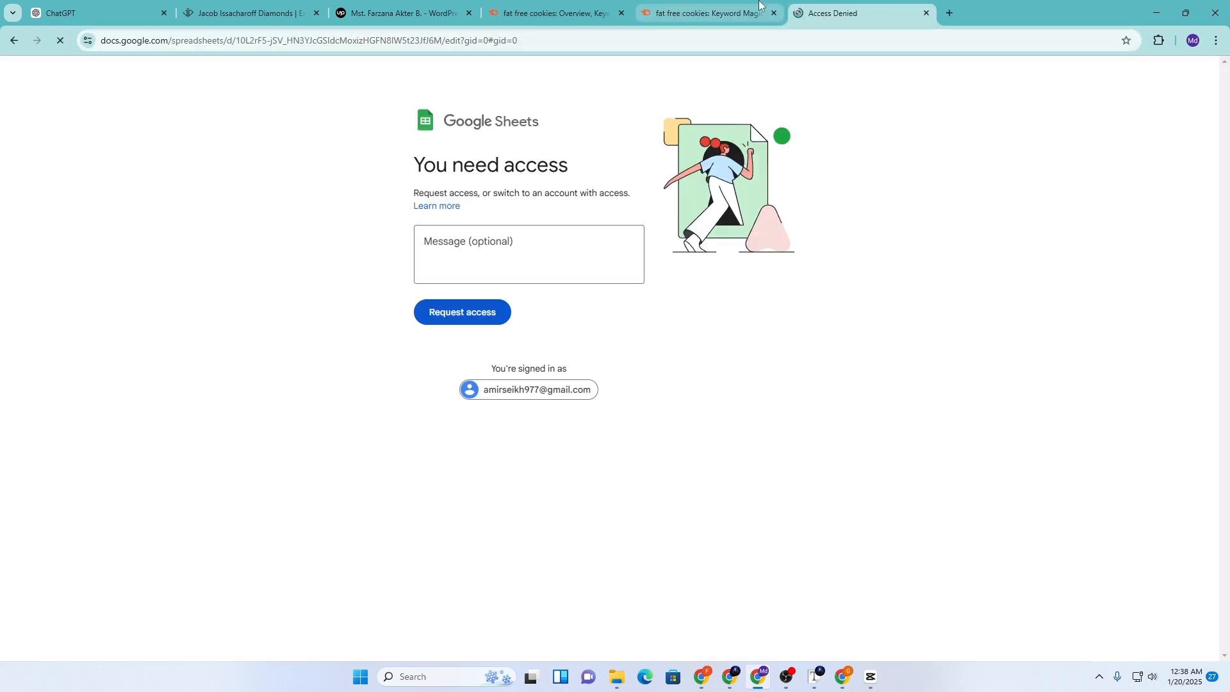
Set the spreadsheet's general access to Anyone with the link as Editor
{"action": "left_click", "coordinate": [759, 3]}
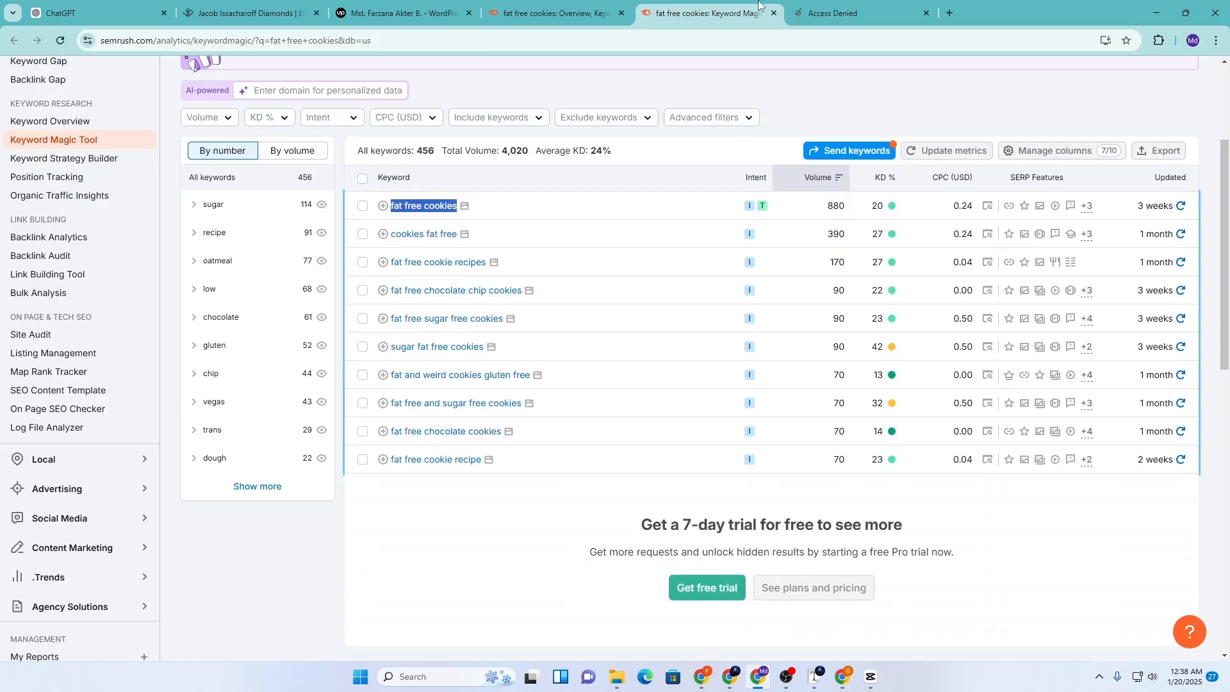
{"action": "left_click", "coordinate": [724, 615]}
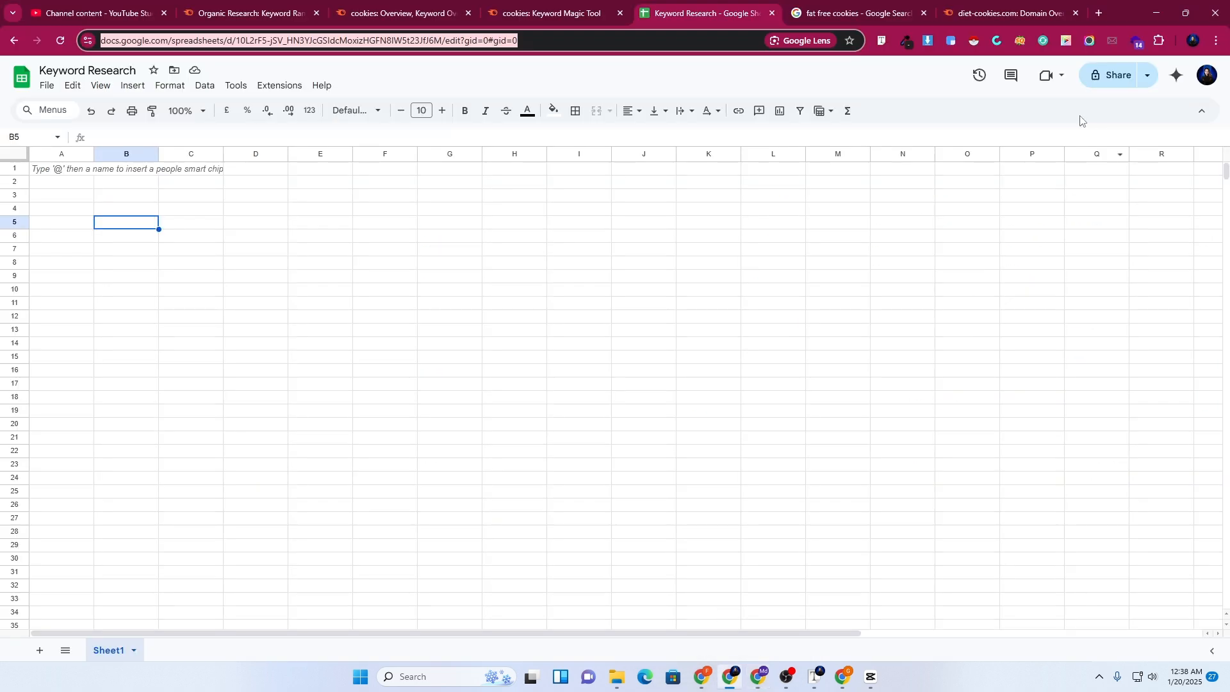
{"action": "left_click", "coordinate": [1107, 76]}
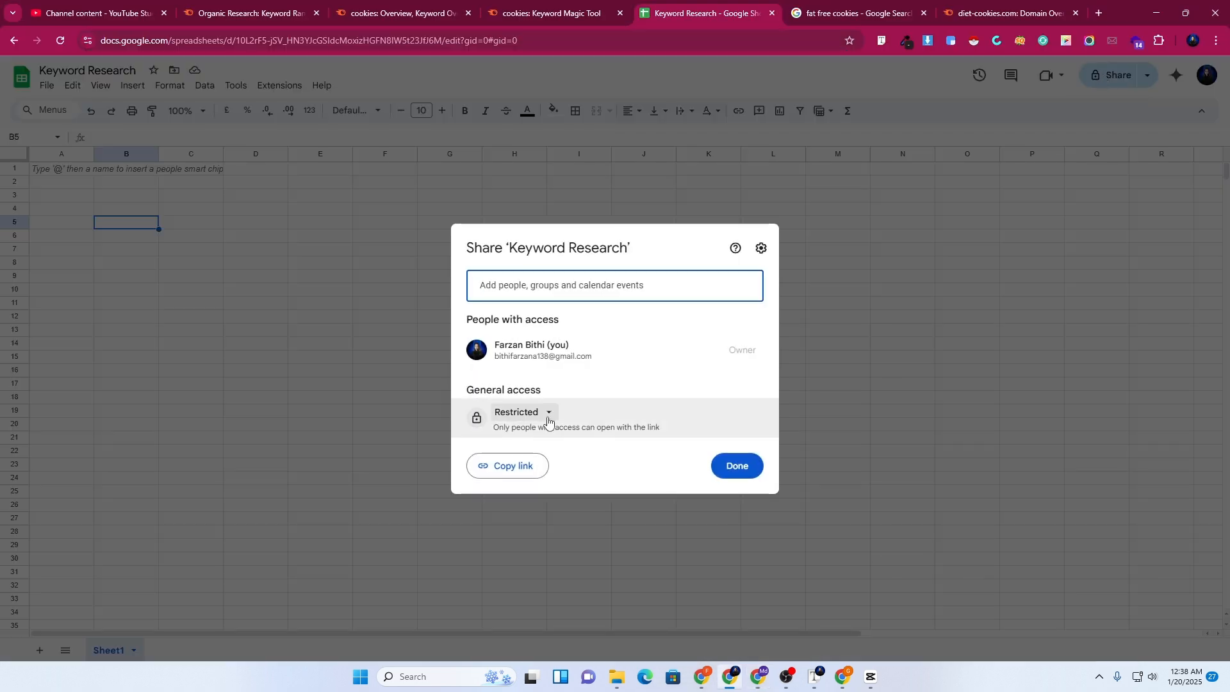
{"action": "left_click", "coordinate": [545, 415]}
{"action": "left_click", "coordinate": [546, 472]}
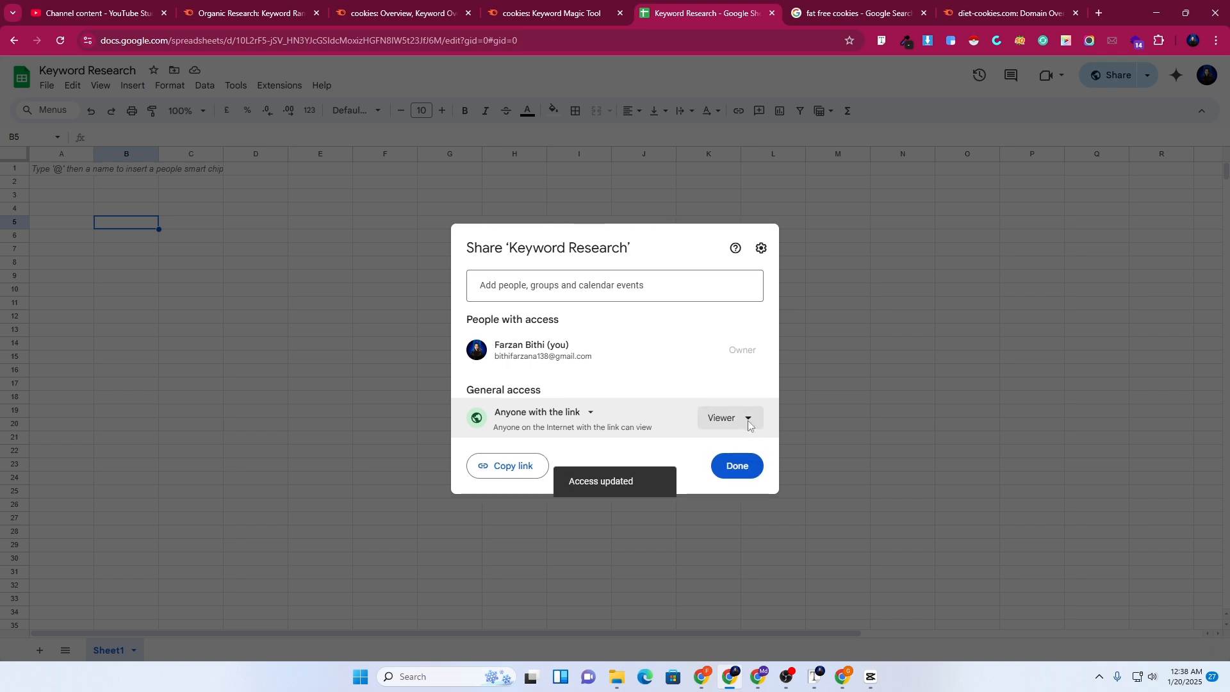
{"action": "left_click", "coordinate": [734, 419]}
{"action": "left_click", "coordinate": [730, 527]}
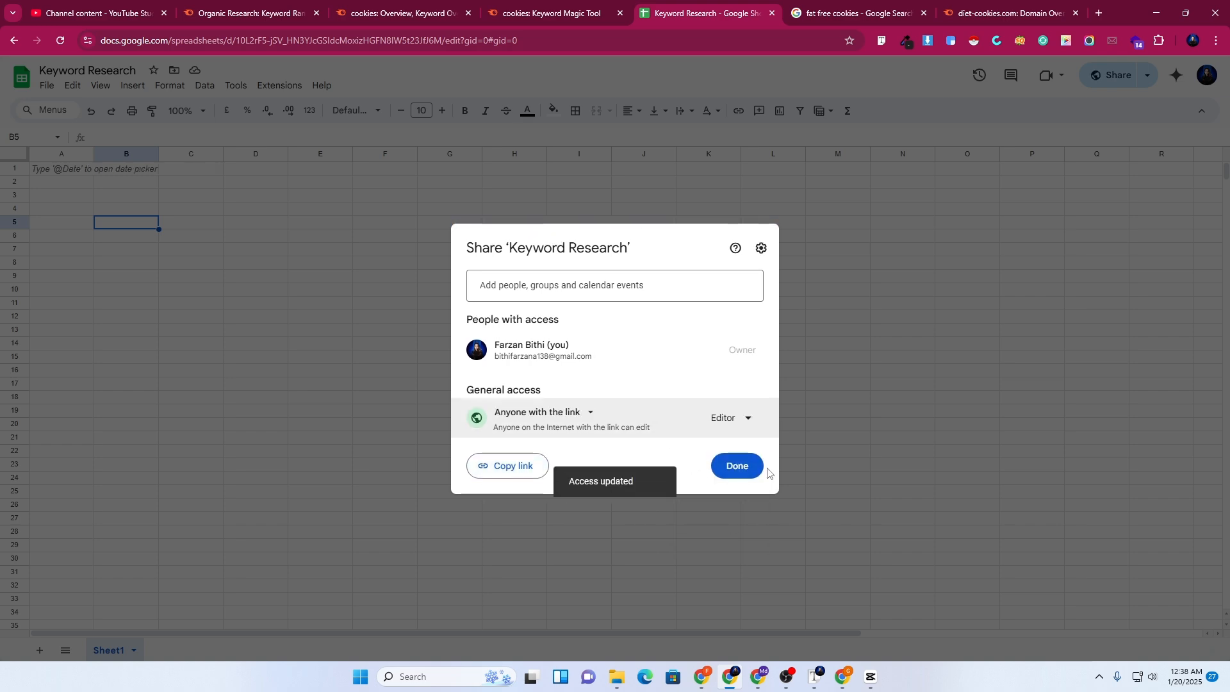
{"action": "left_click", "coordinate": [735, 466]}
{"action": "left_click", "coordinate": [1165, 8]}
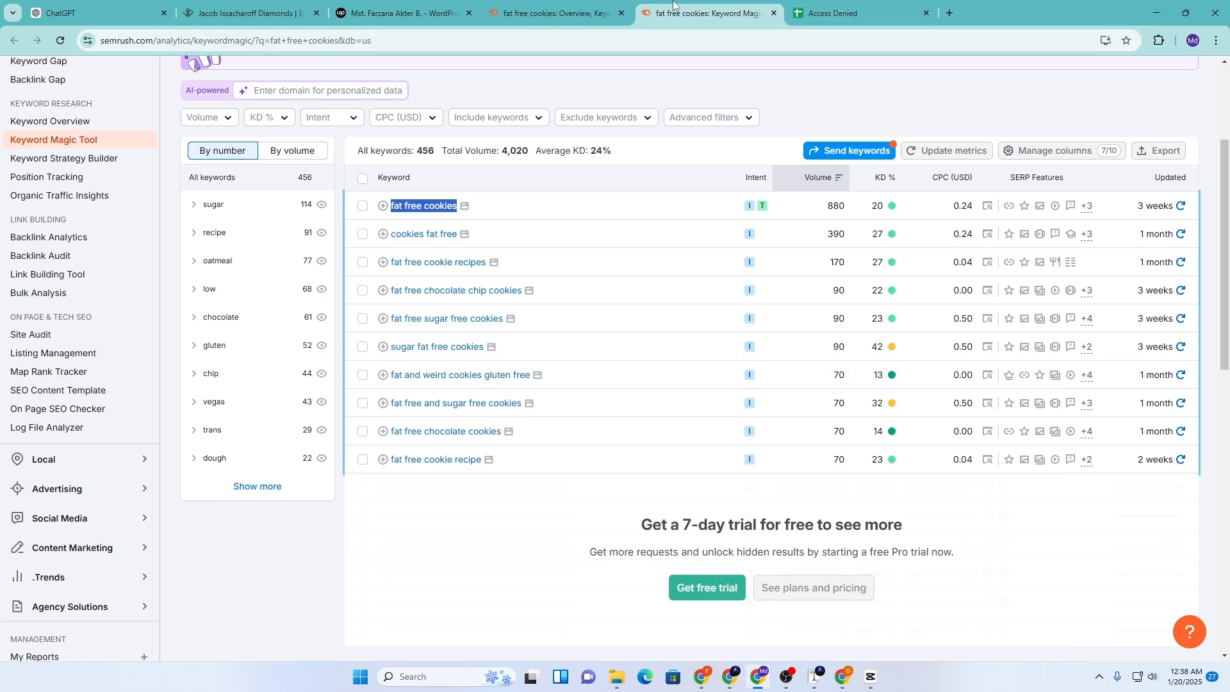
{"action": "left_click", "coordinate": [852, 13]}
Reload the now-shared sheet and undo an accidental link paste in A3
{"action": "left_click", "coordinate": [62, 40]}
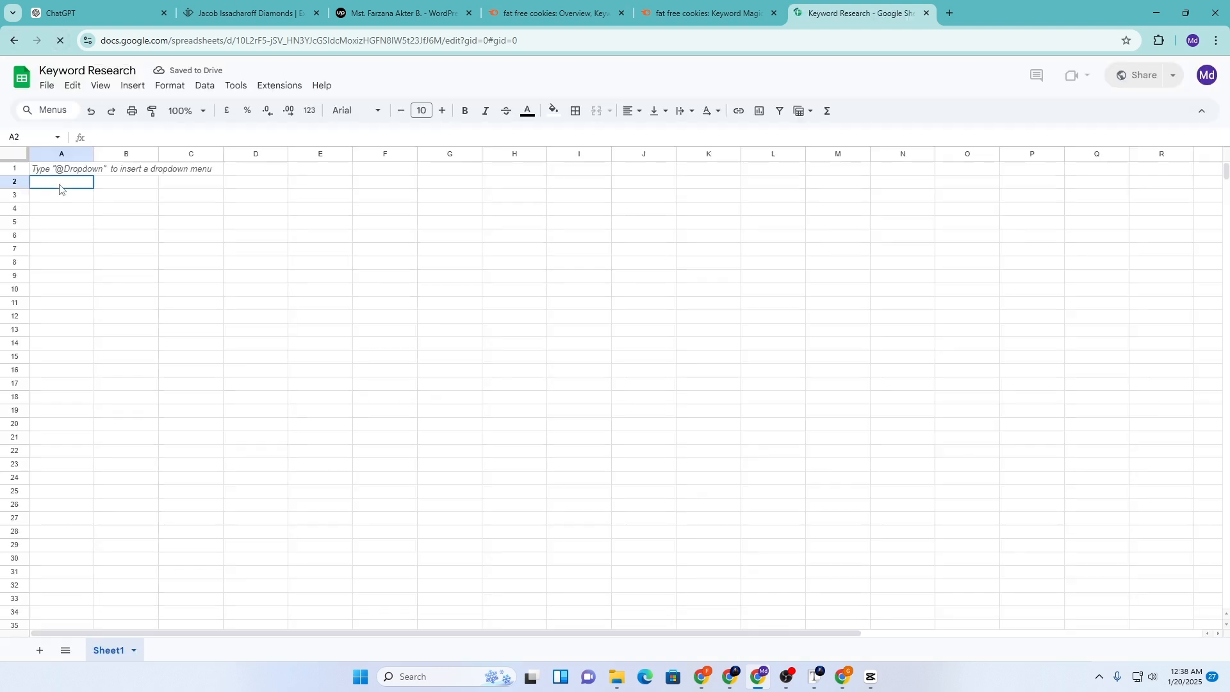
{"action": "left_click", "coordinate": [61, 204]}
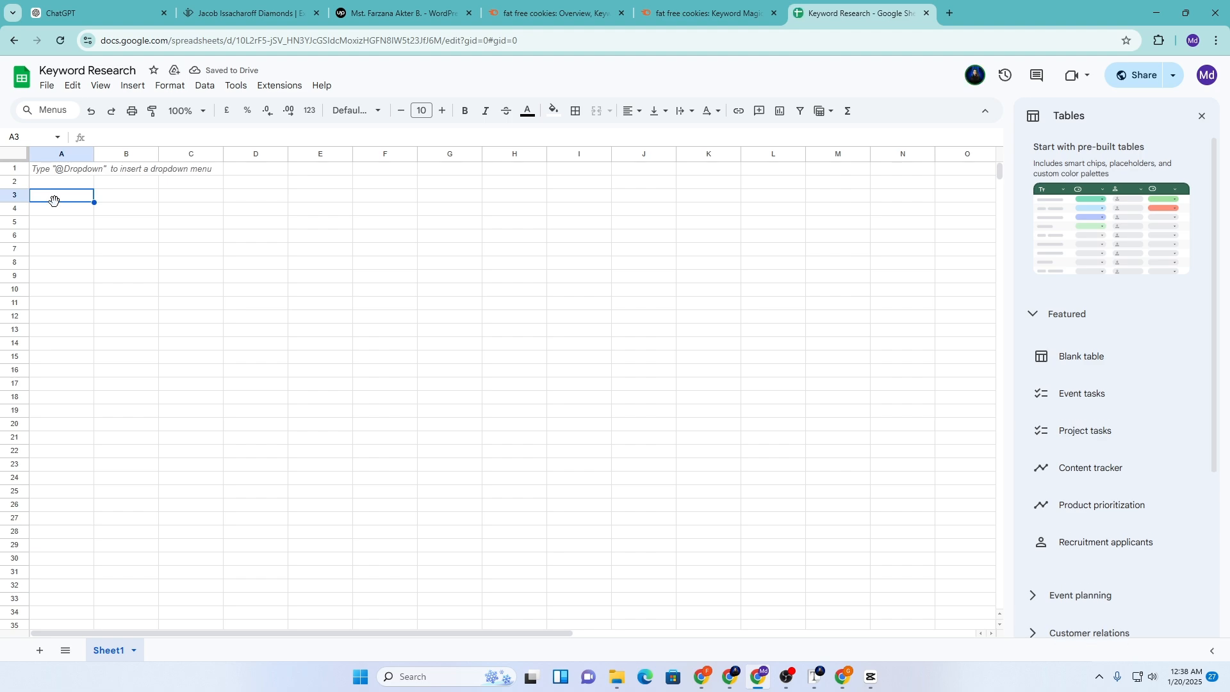
{"action": "key", "text": "ctrl+z"}
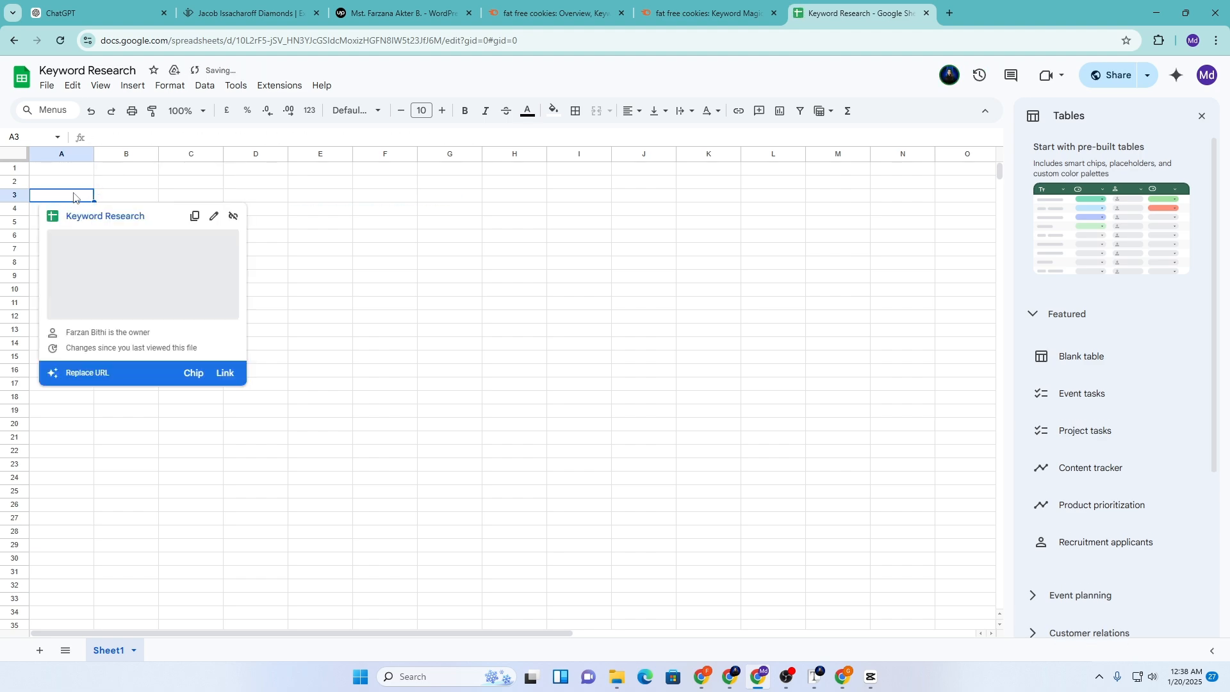
Copy 'fat free cookies' from Semrush and paste it into cell A3
{"action": "left_click", "coordinate": [704, 13]}
{"action": "right_click", "coordinate": [420, 206]}
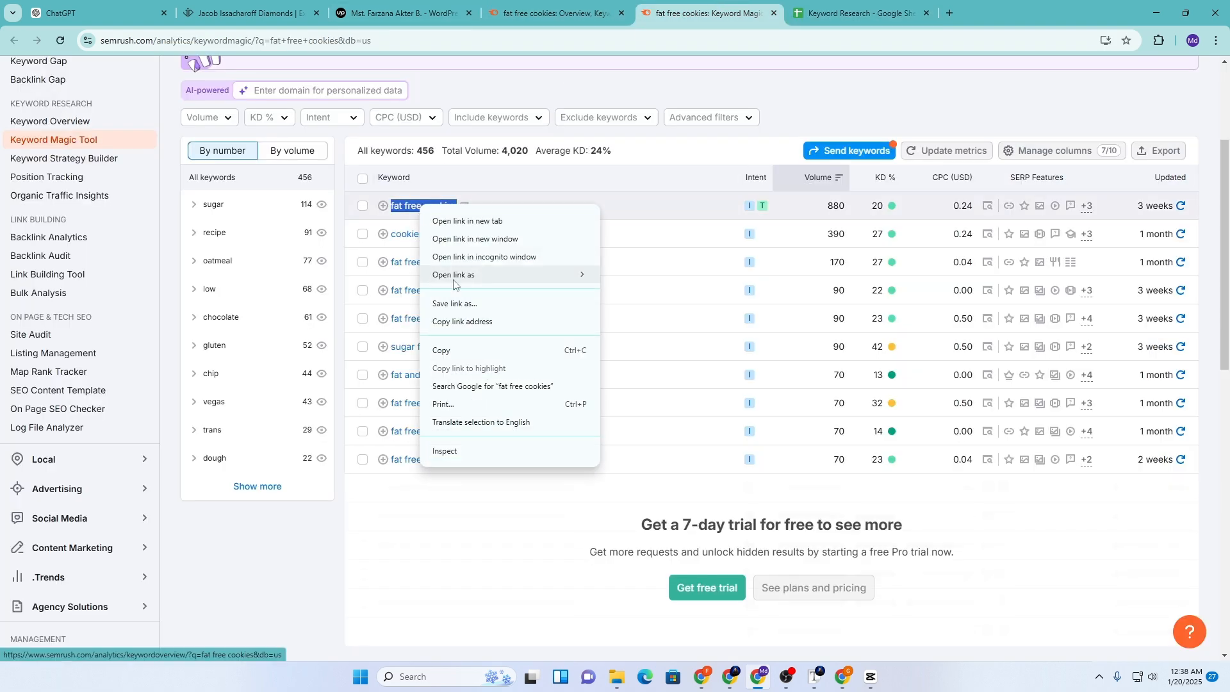
{"action": "left_click", "coordinate": [440, 348]}
{"action": "left_click", "coordinate": [858, 13]}
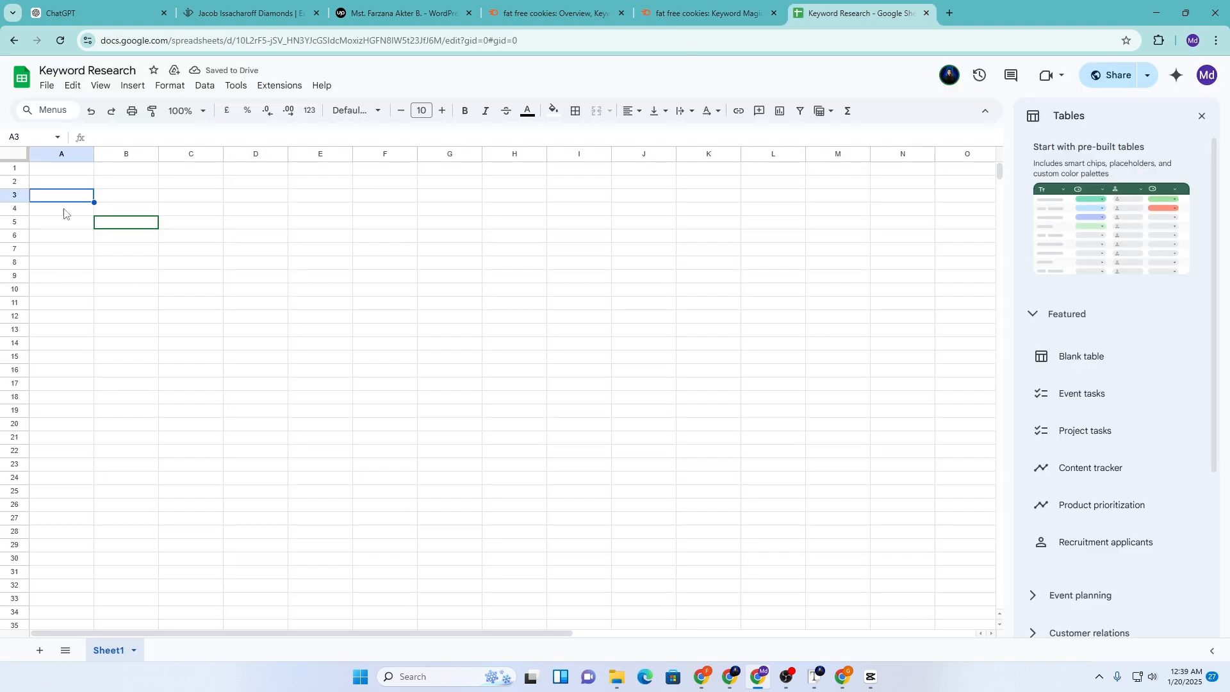
{"action": "key", "text": "ctrl+v"}
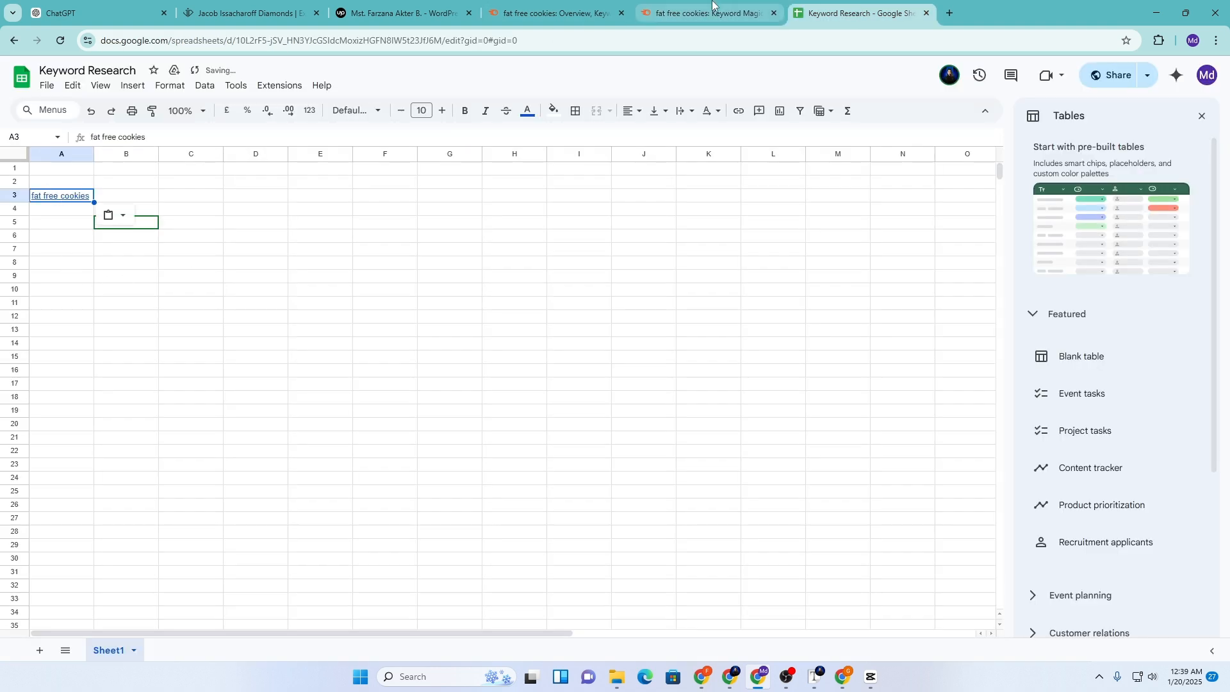
{"action": "left_click", "coordinate": [710, 12]}
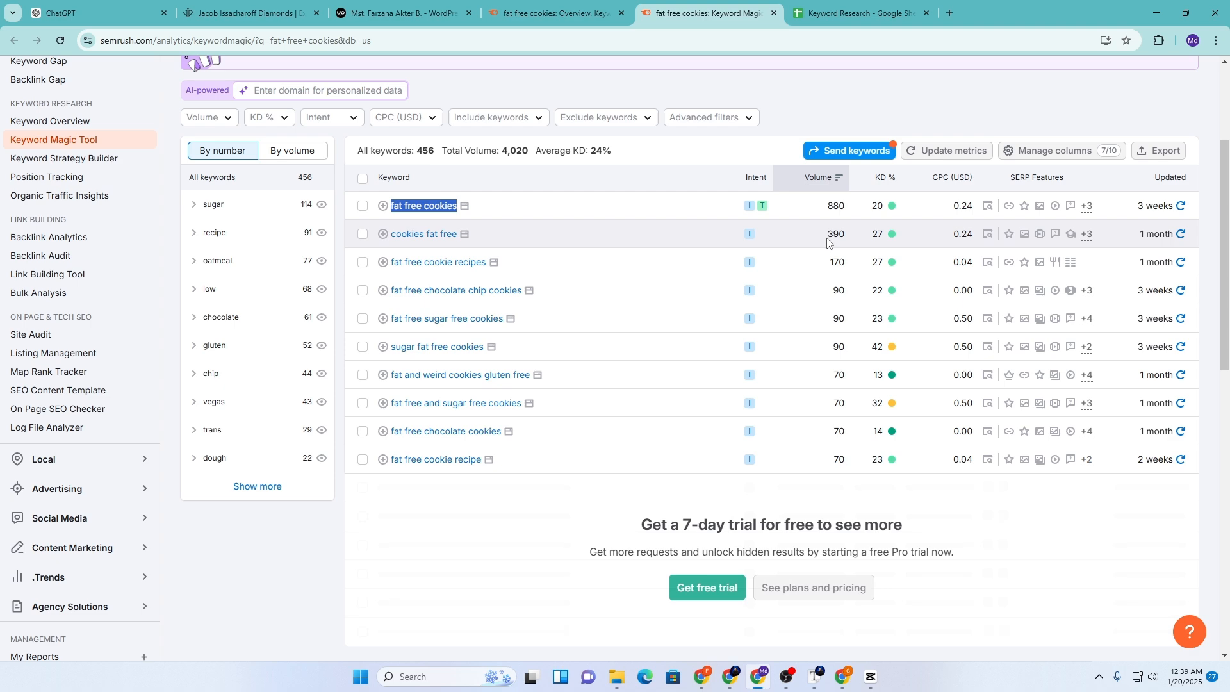
Copy the 880 search volume for fat free cookies from Semrush
{"action": "left_click_drag", "start_coordinate": [827, 213], "coordinate": [848, 212]}
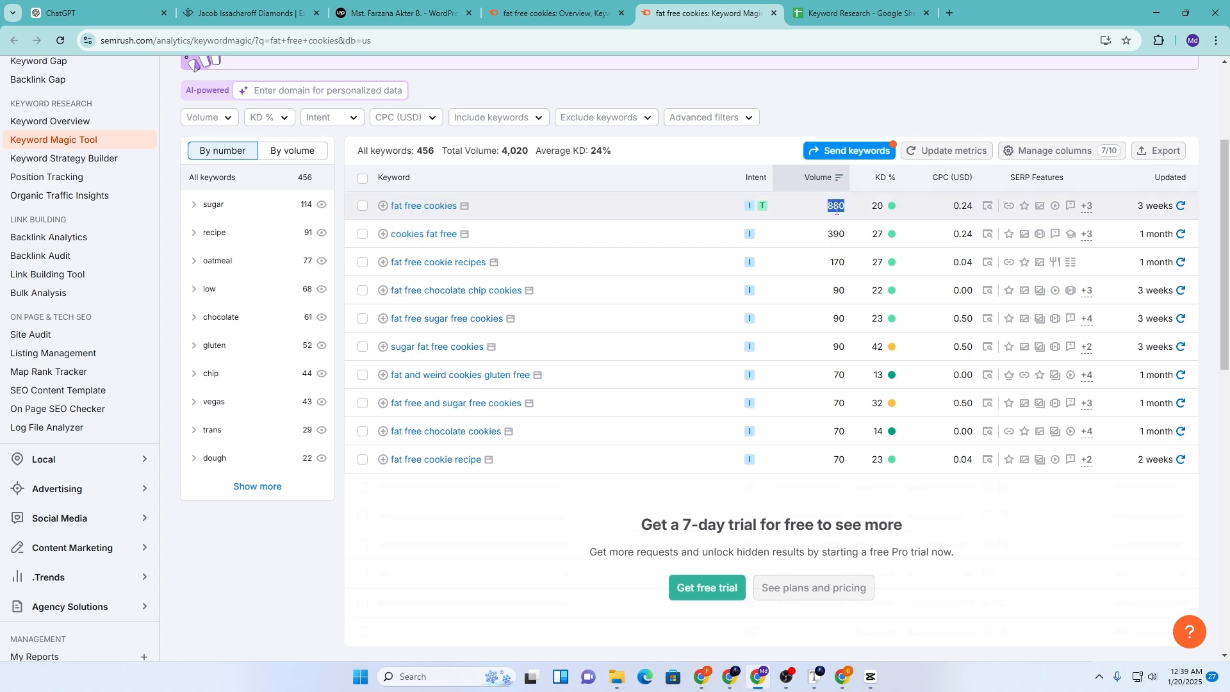
{"action": "right_click", "coordinate": [836, 209]}
{"action": "left_click", "coordinate": [862, 228]}
{"action": "left_click", "coordinate": [858, 13]}
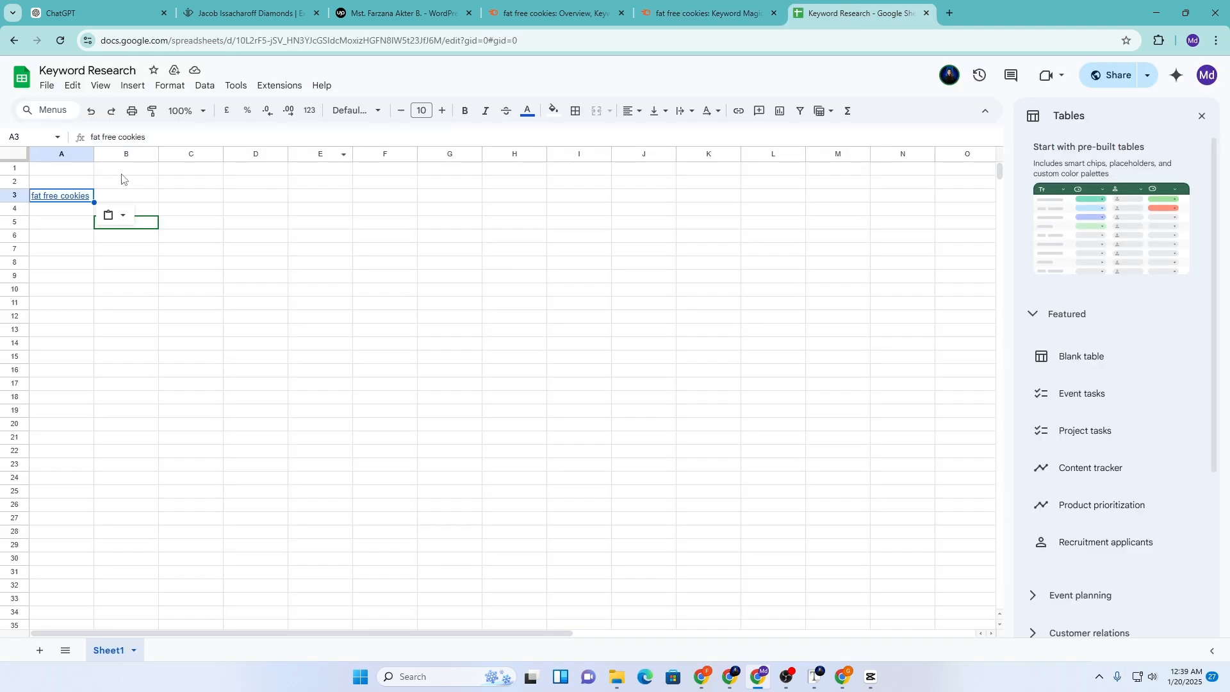
Type the headers Keywords, Search Volume and Kd into A1:C1
{"action": "left_click", "coordinate": [54, 169]}
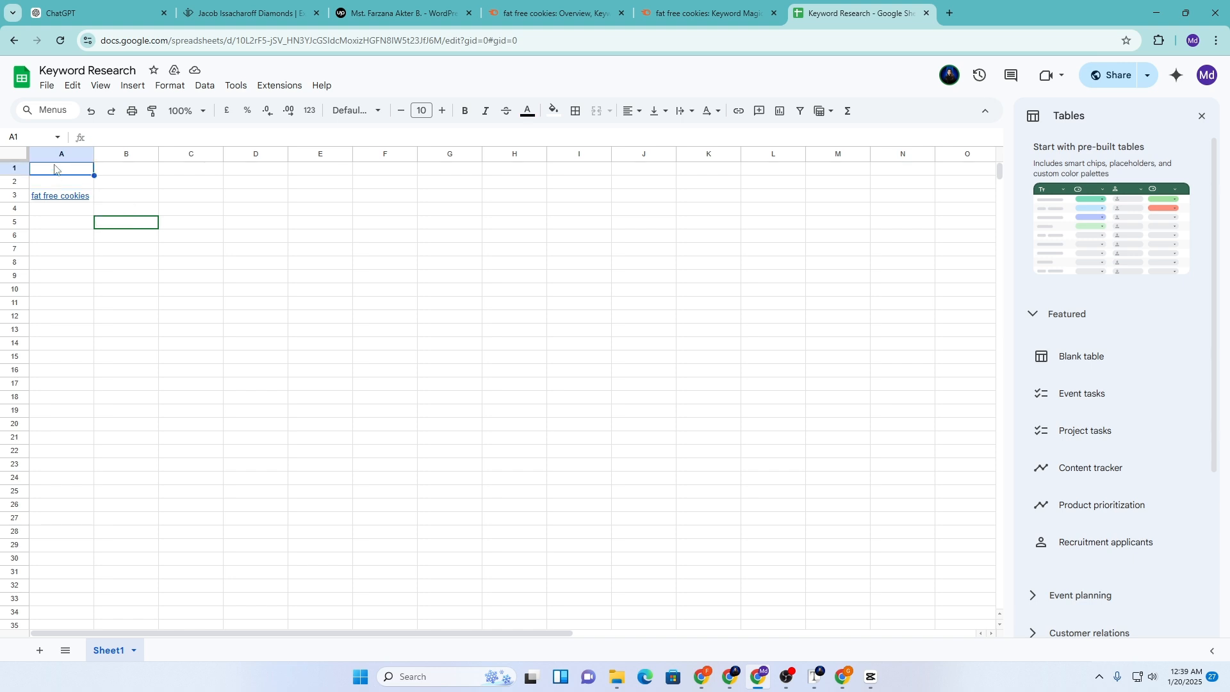
{"action": "type", "text": "Keywords"}
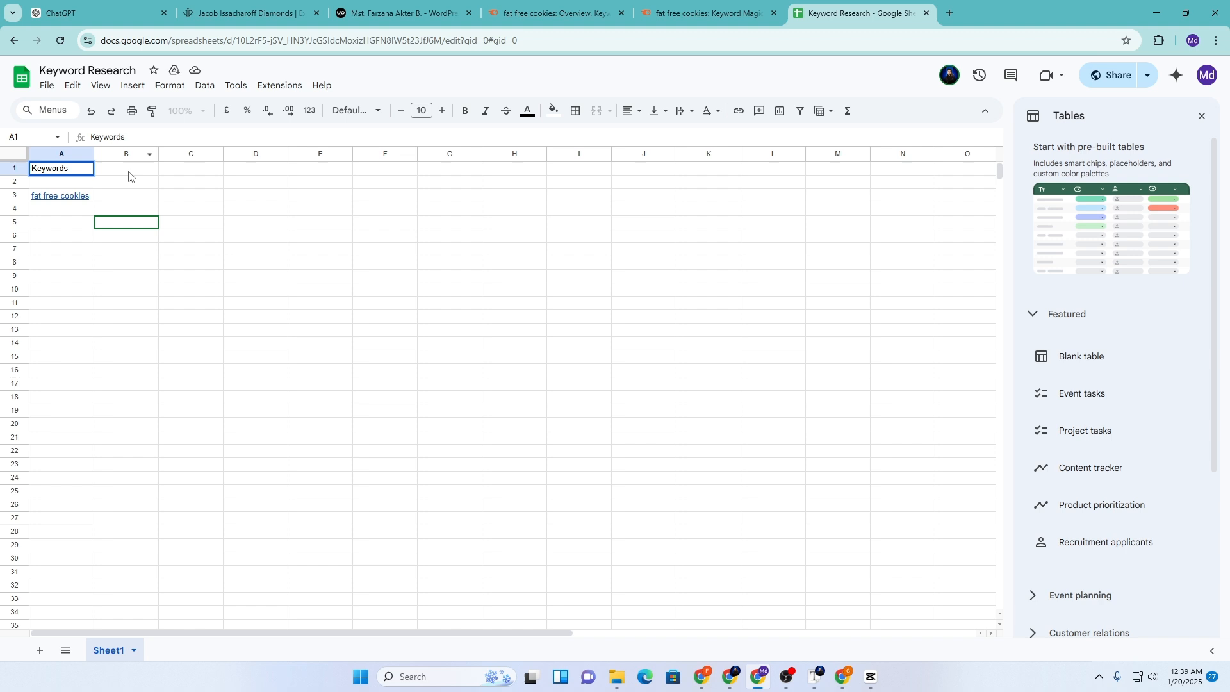
{"action": "left_click", "coordinate": [129, 173]}
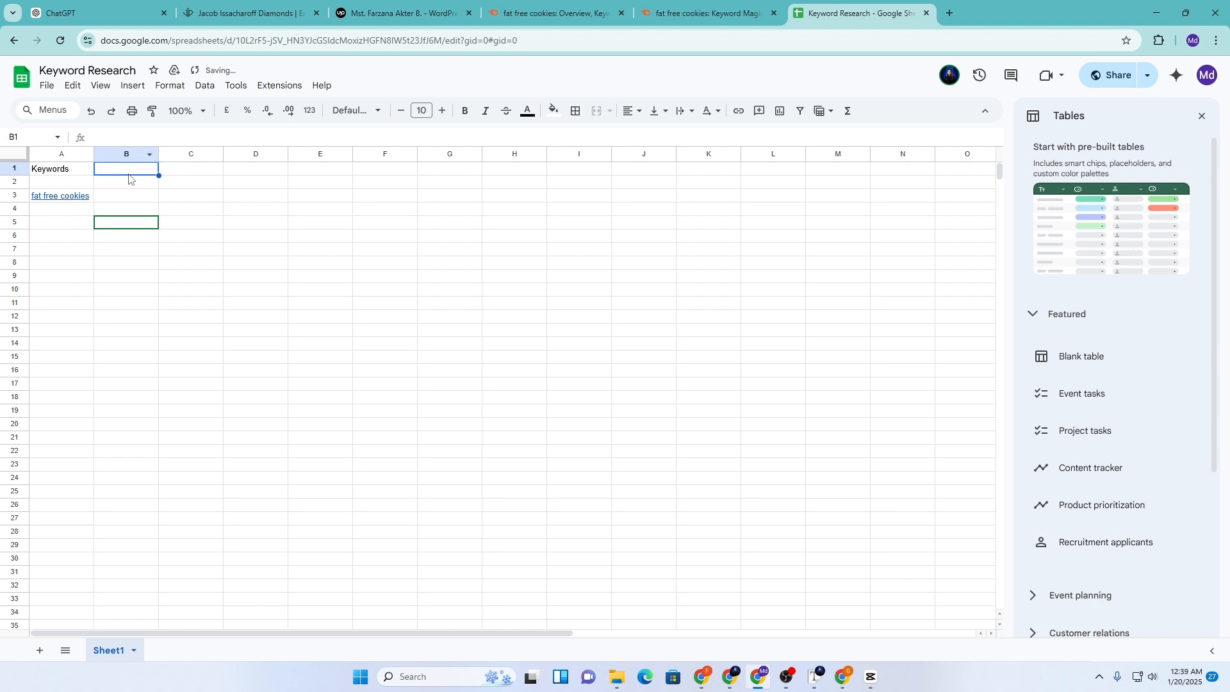
{"action": "type", "text": "Se"}
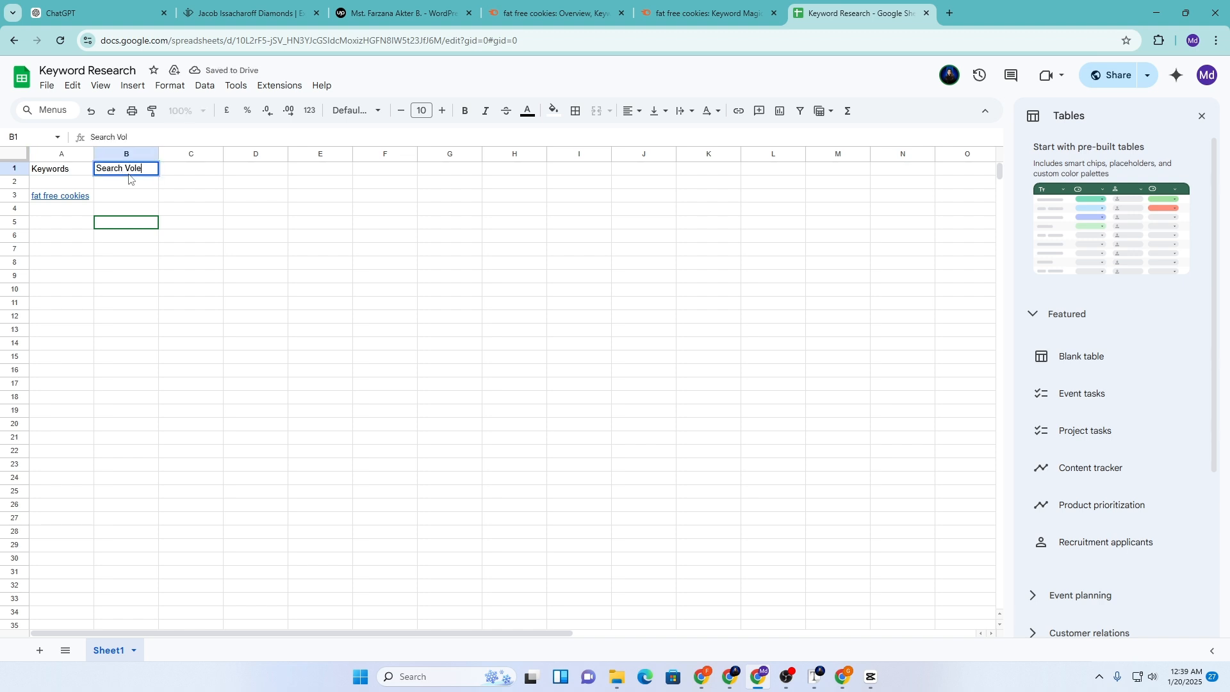
{"action": "type", "text": "arch Vole"}
{"action": "key", "text": "BackSpace"}
{"action": "left_click", "coordinate": [191, 170]}
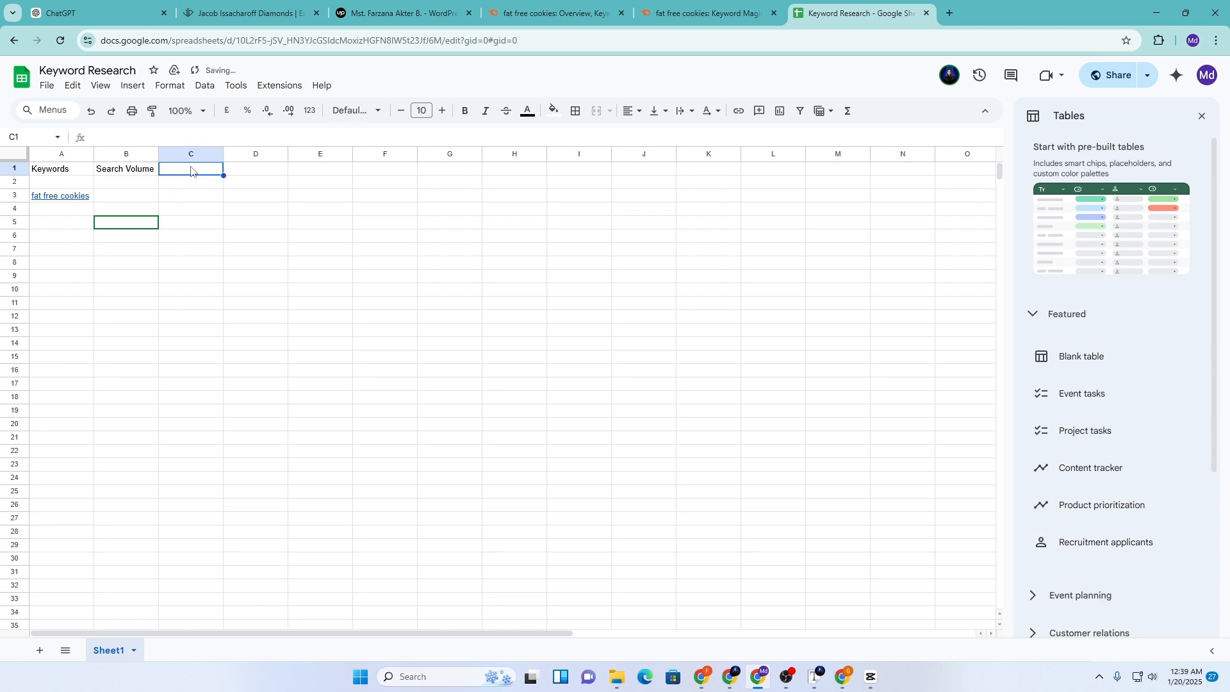
{"action": "type", "text": "Kds"}
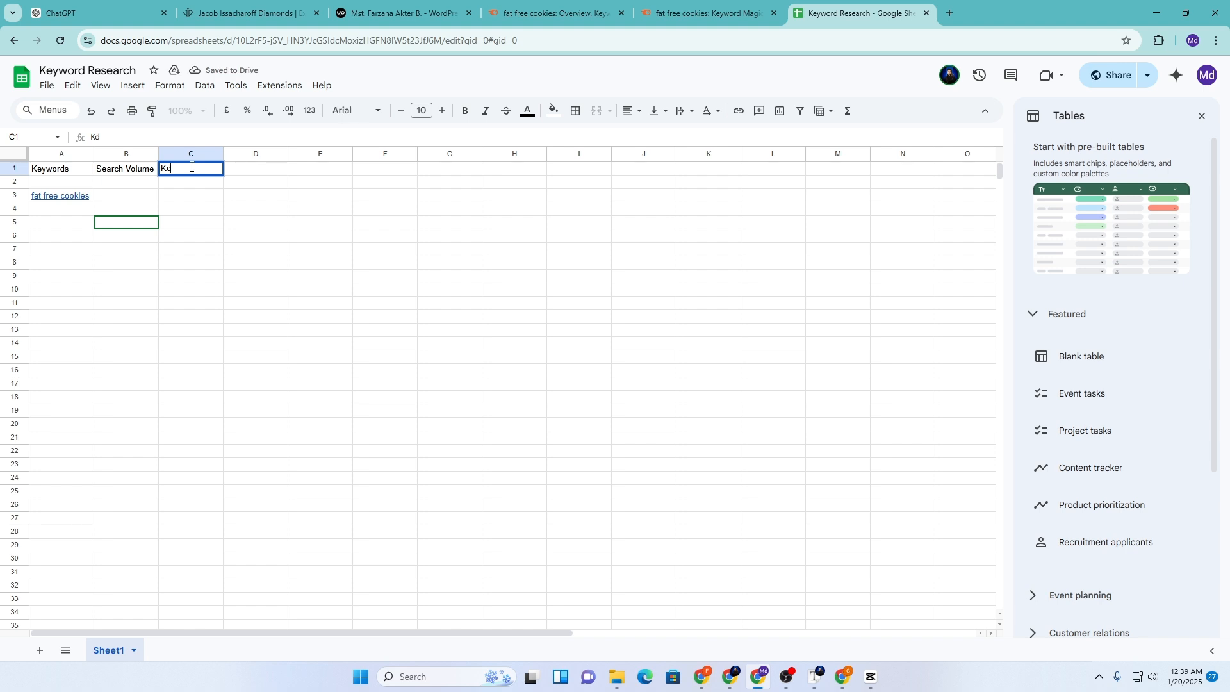
{"action": "left_click", "coordinate": [114, 201]}
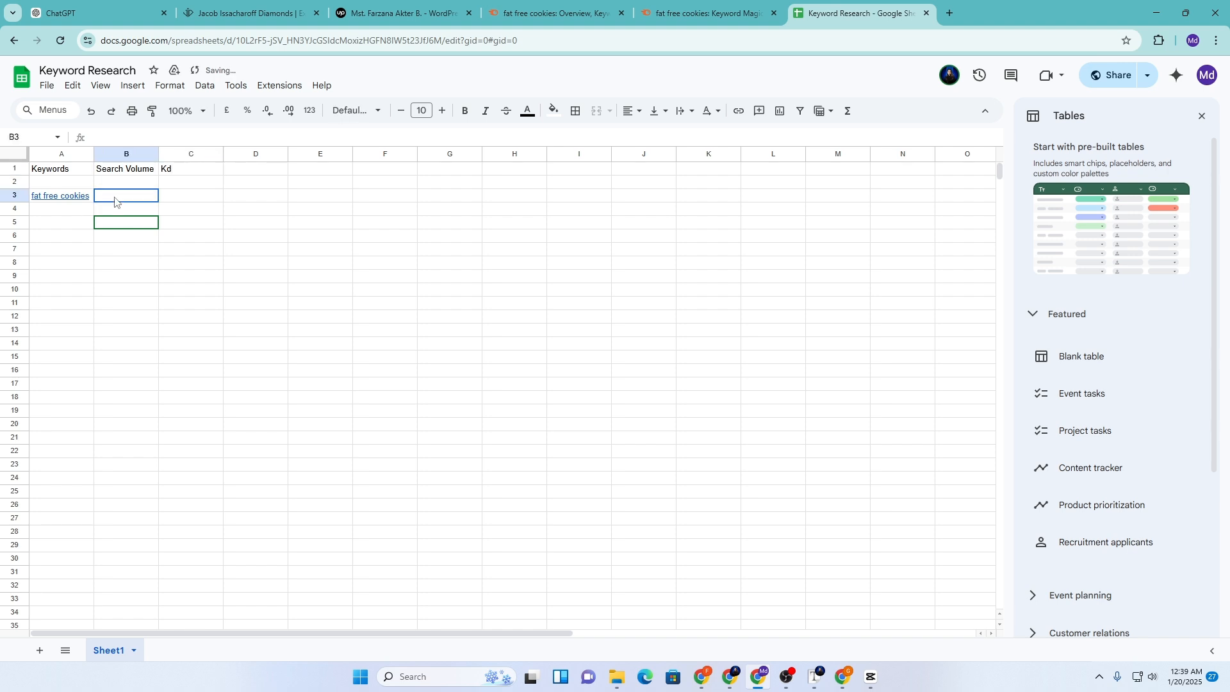
Fill row 3 with volume 880, Kd 20 and status Easy, adding a Status header in D1
{"action": "key", "text": "ctrl+v"}
{"action": "left_click", "coordinate": [176, 203]}
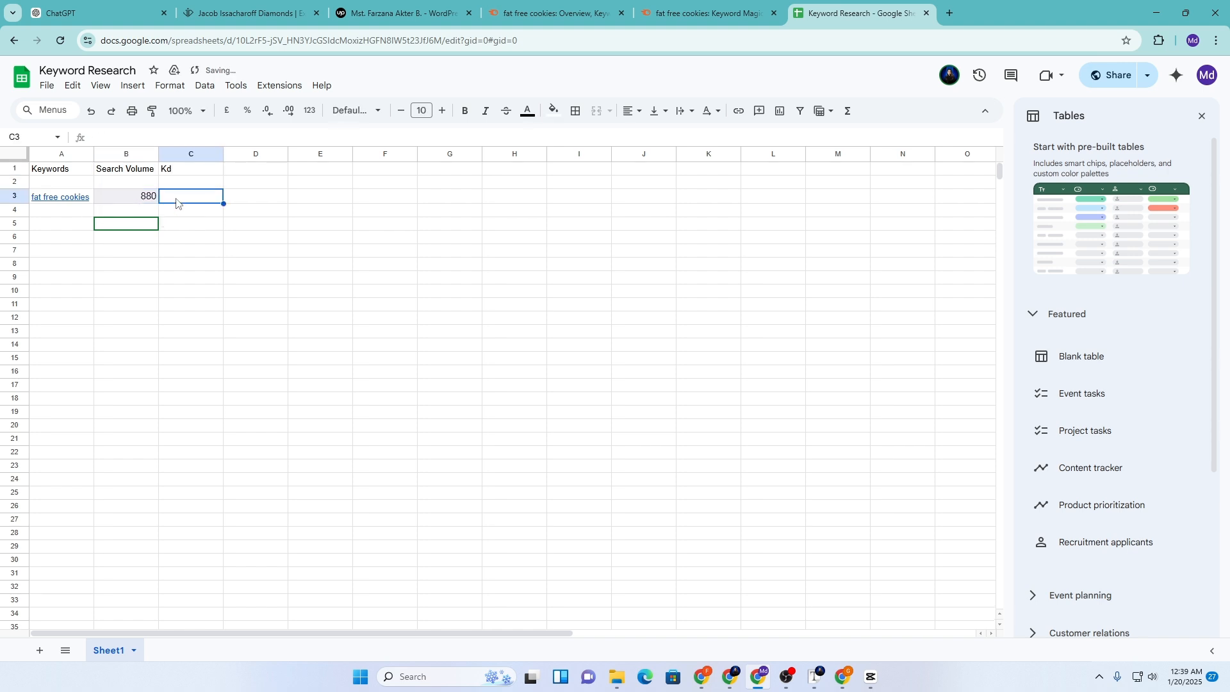
{"action": "left_click", "coordinate": [677, 4]}
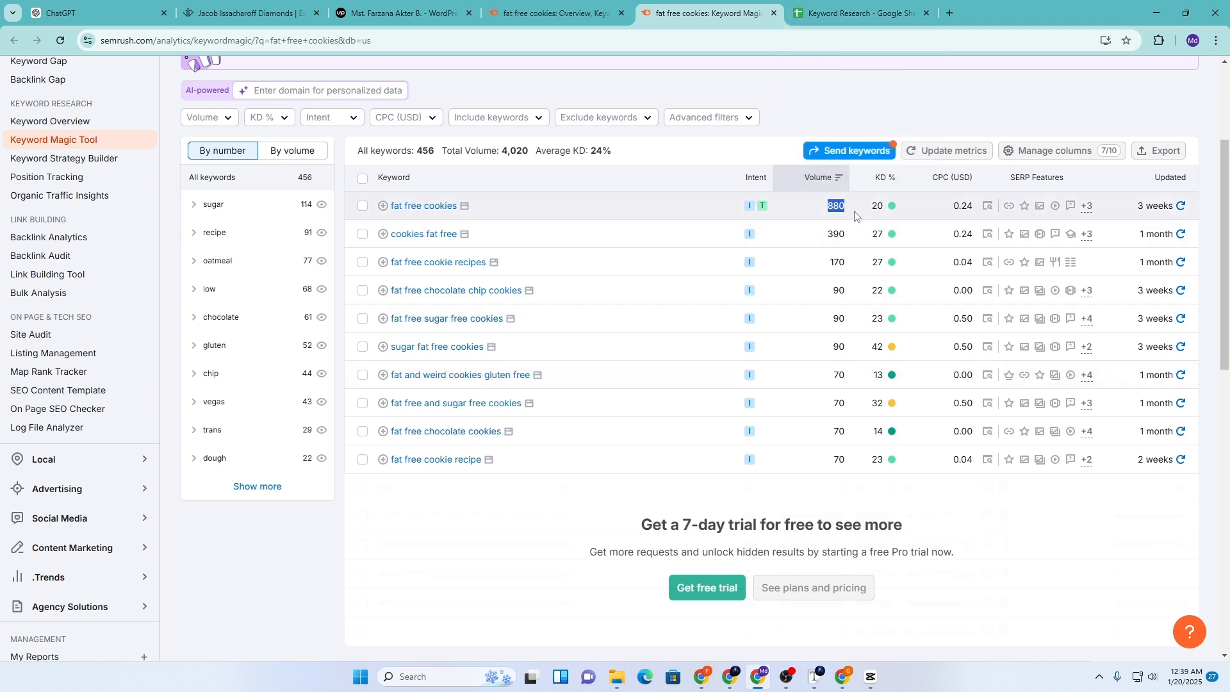
{"action": "left_click", "coordinate": [862, 7]}
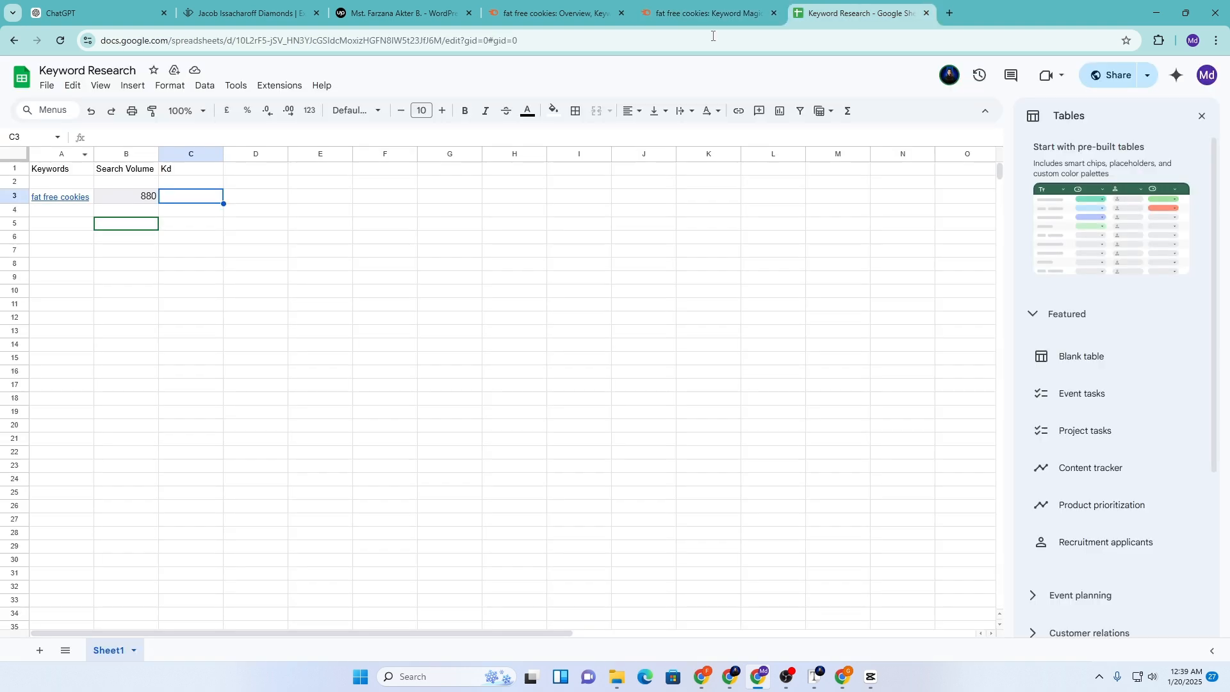
{"action": "type", "text": "20"}
{"action": "left_click", "coordinate": [238, 171]}
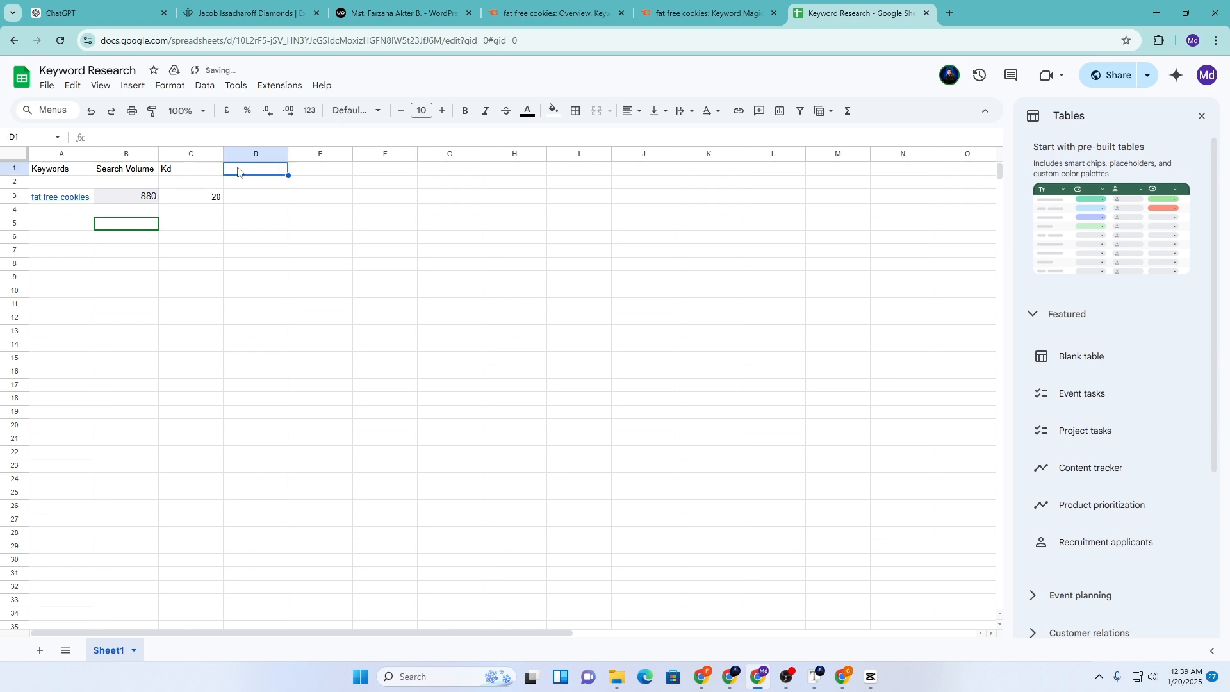
{"action": "type", "text": "Status"}
{"action": "left_click", "coordinate": [243, 198]}
{"action": "type", "text": "Easy"}
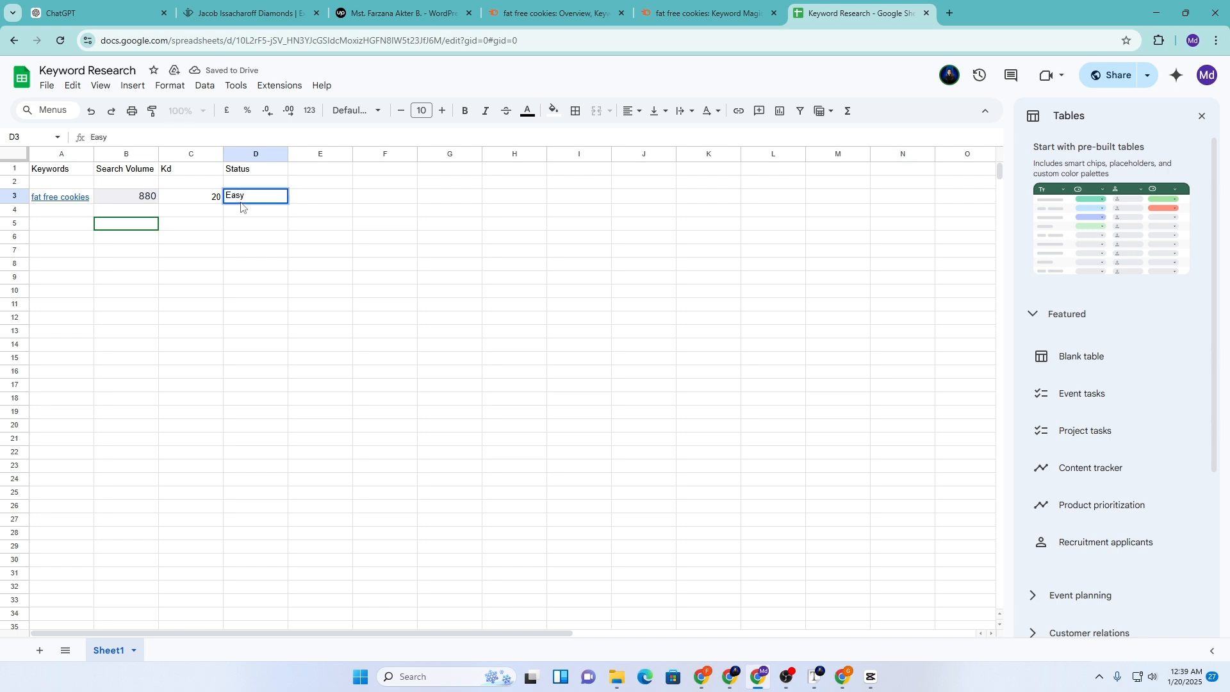
{"action": "left_click", "coordinate": [137, 291]}
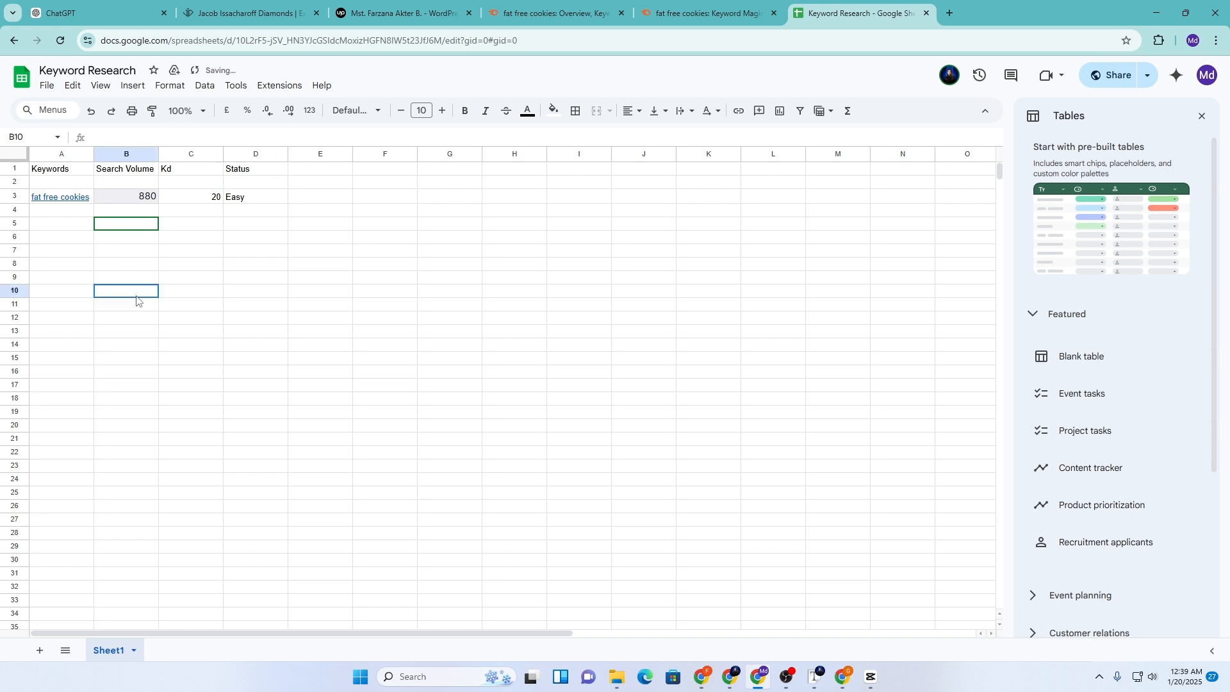
Format the header row with dark blue fill and bold, white, centred text
{"action": "left_click", "coordinate": [14, 169]}
{"action": "left_click", "coordinate": [554, 111]}
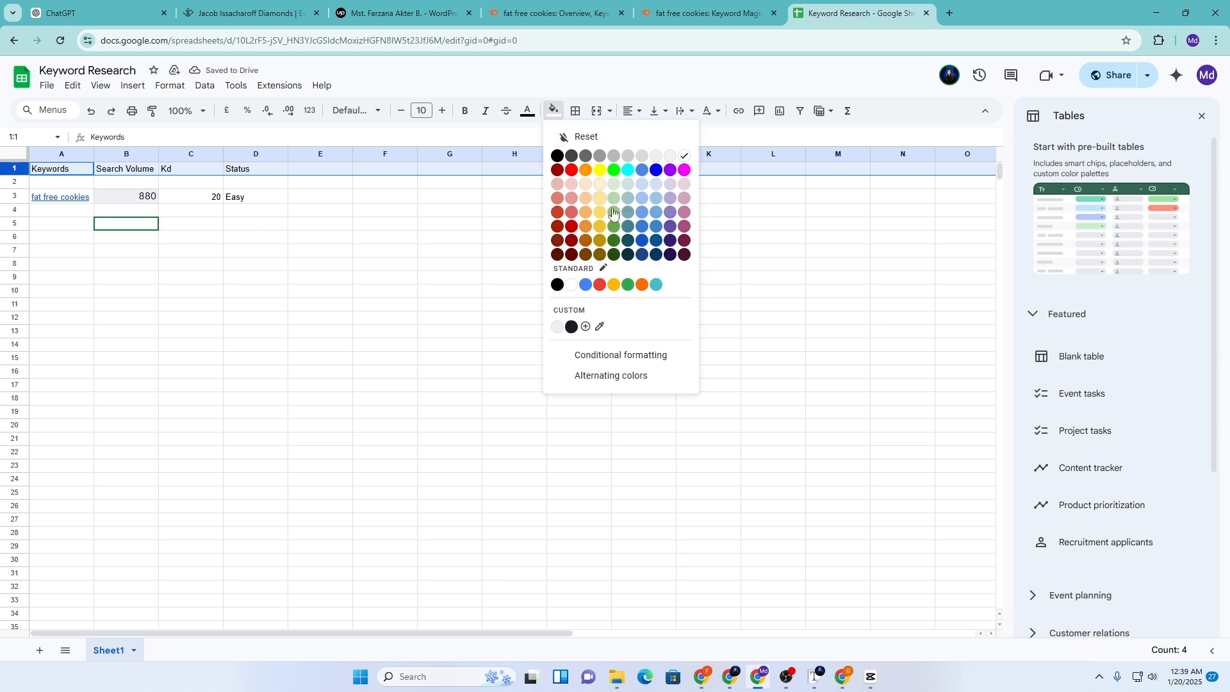
{"action": "left_click", "coordinate": [640, 241]}
{"action": "left_click", "coordinate": [528, 112]}
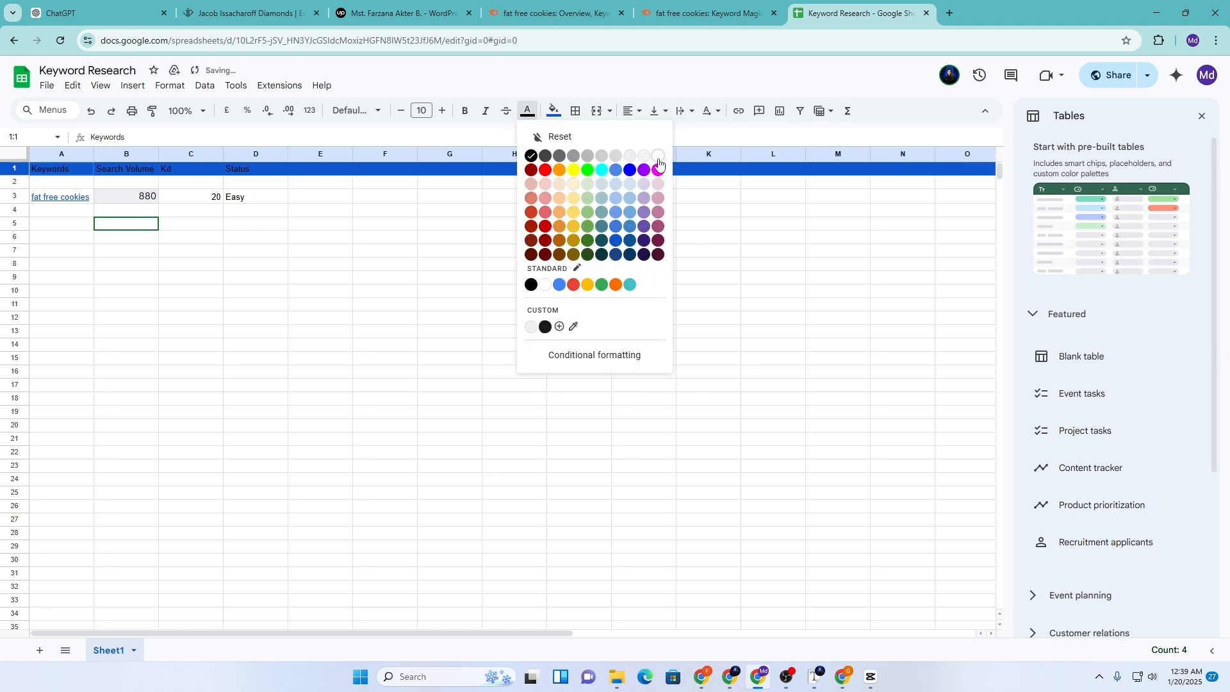
{"action": "left_click", "coordinate": [658, 156]}
{"action": "left_click", "coordinate": [467, 113]}
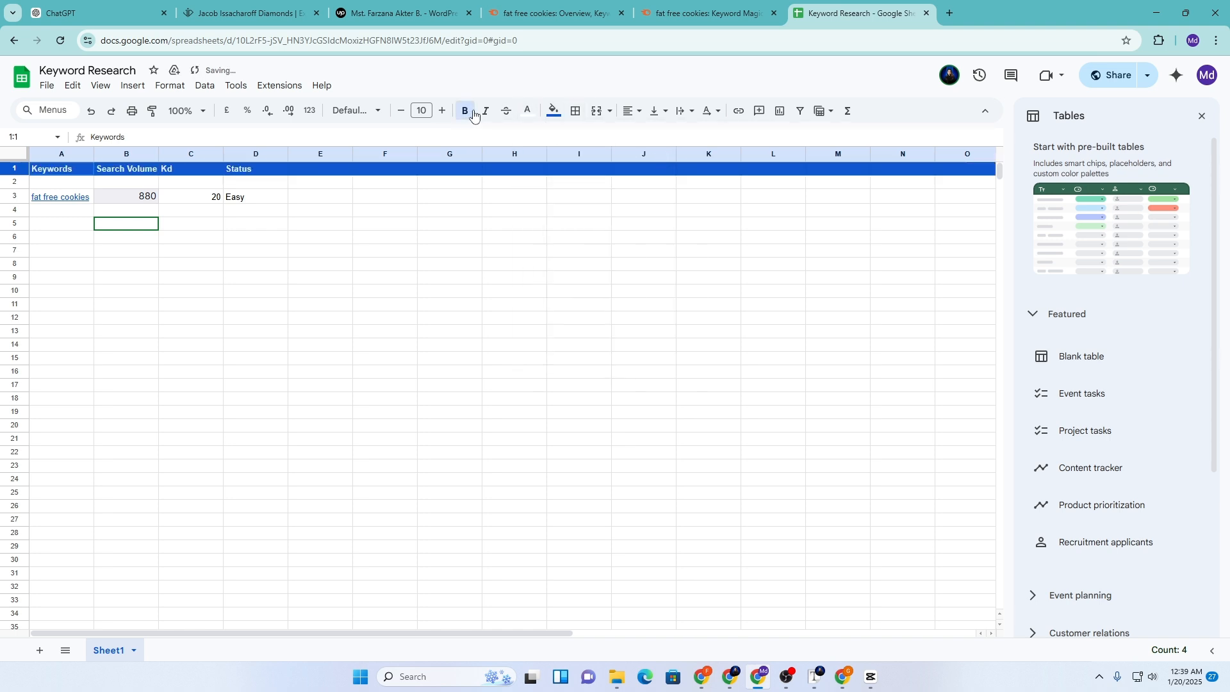
{"action": "left_click", "coordinate": [631, 111]}
{"action": "left_click", "coordinate": [651, 137]}
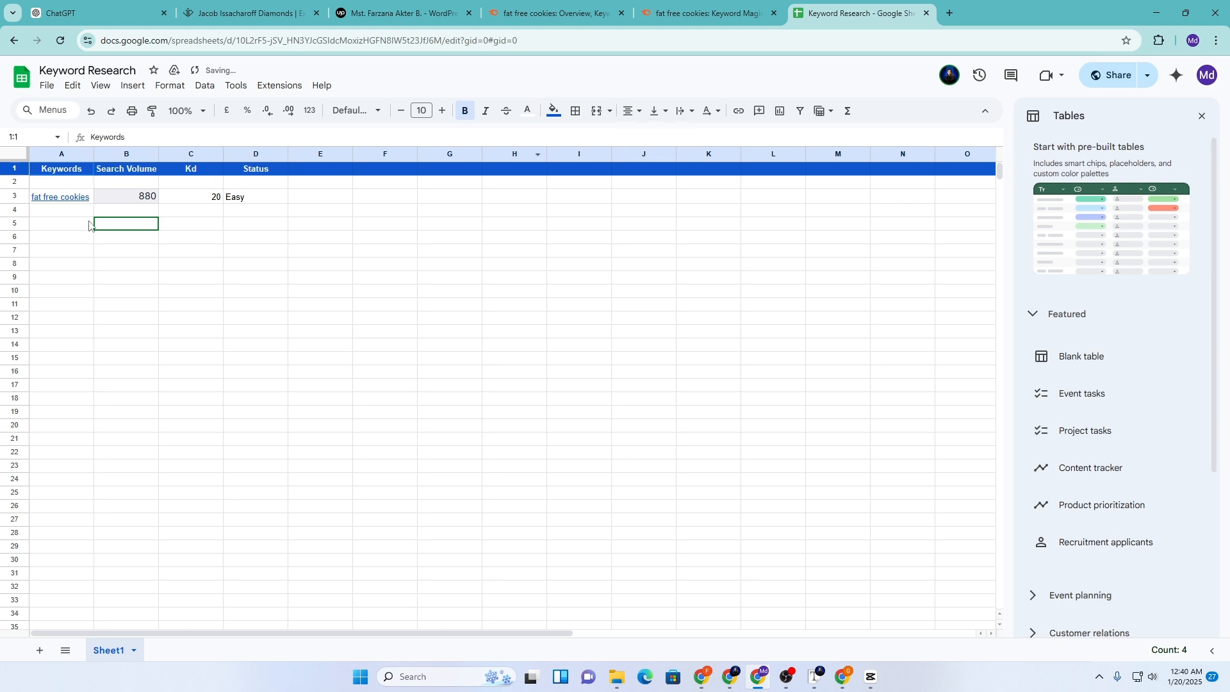
Delete the empty row 2 so the keyword data moves up
{"action": "left_click", "coordinate": [14, 181]}
{"action": "right_click", "coordinate": [15, 182]}
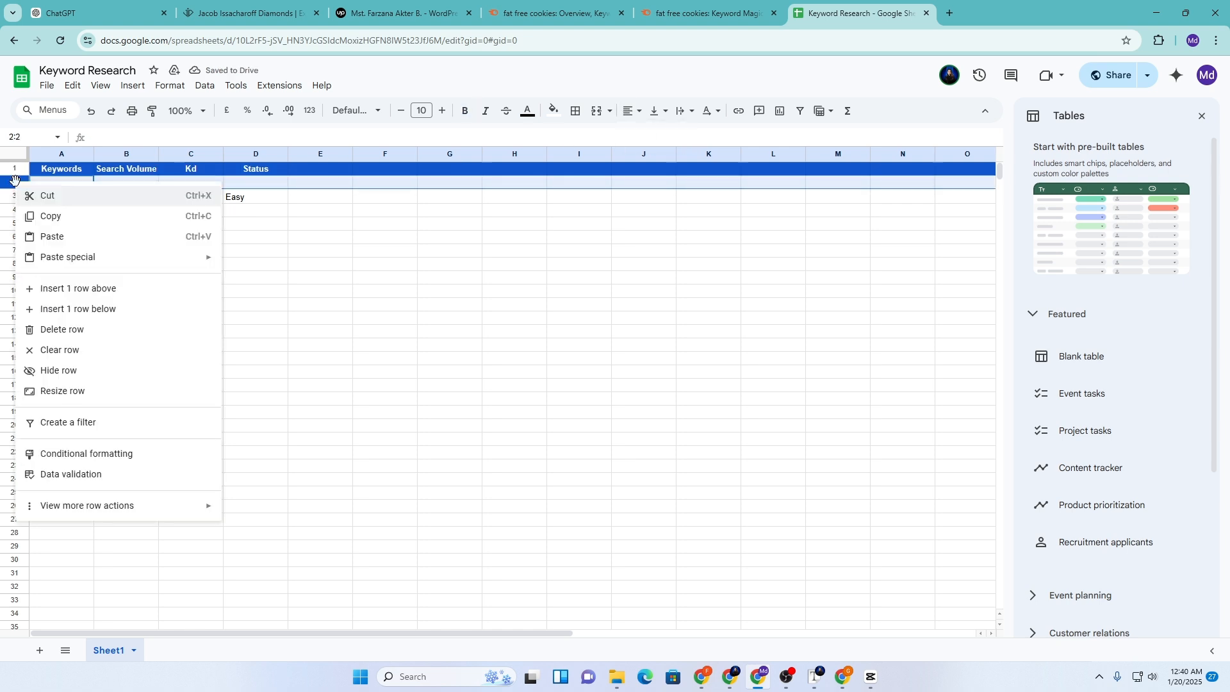
{"action": "left_click", "coordinate": [56, 329]}
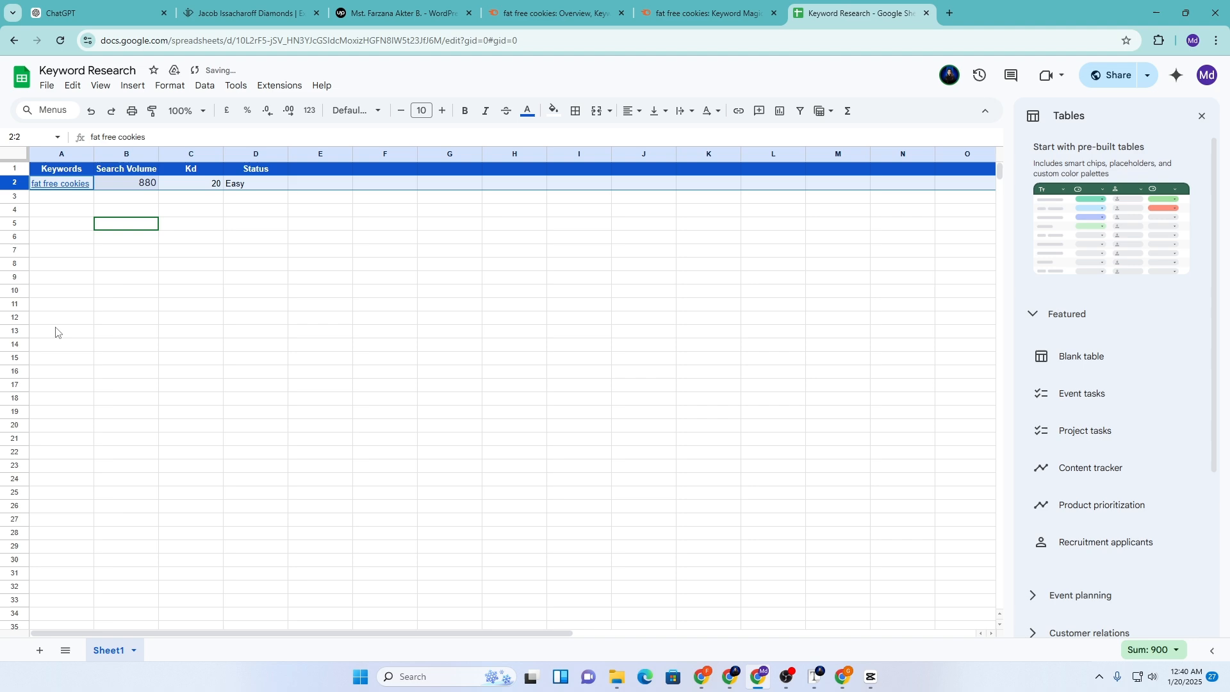
{"action": "left_click", "coordinate": [55, 211]}
{"action": "left_click", "coordinate": [702, 13]}
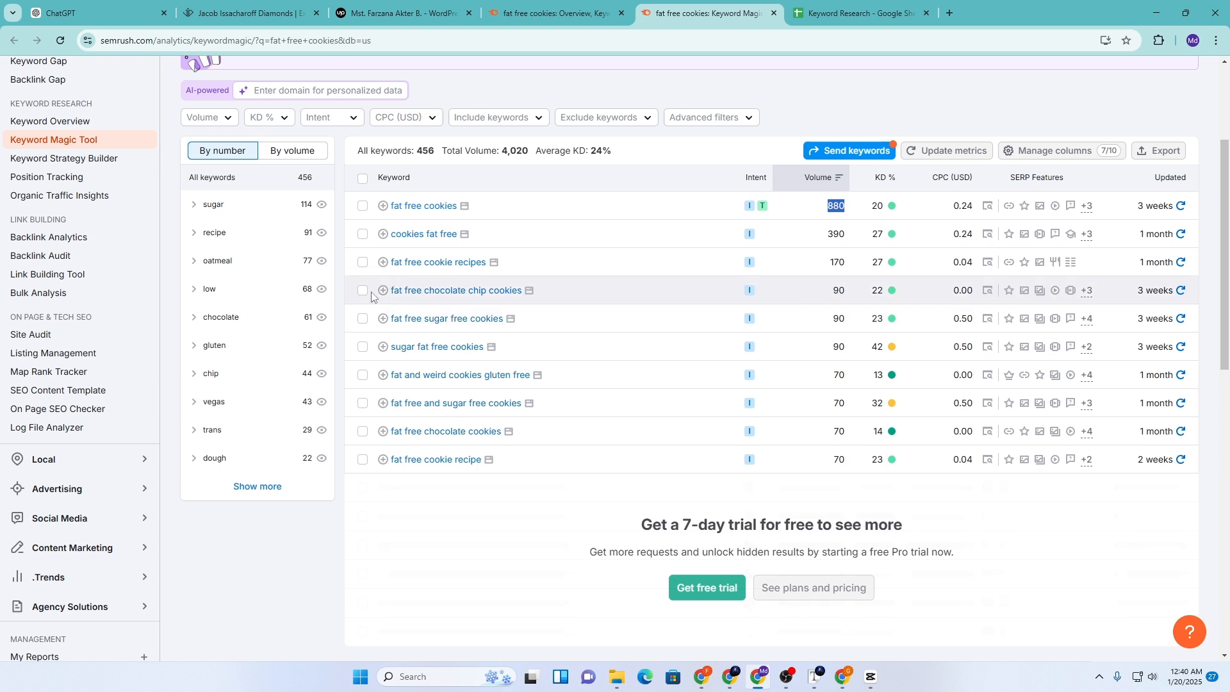
Paste 'fat free chocolate chip cookies' from Semrush into cell A3
{"action": "left_click_drag", "start_coordinate": [371, 296], "coordinate": [529, 301]}
{"action": "key", "text": "ctrl+c"}
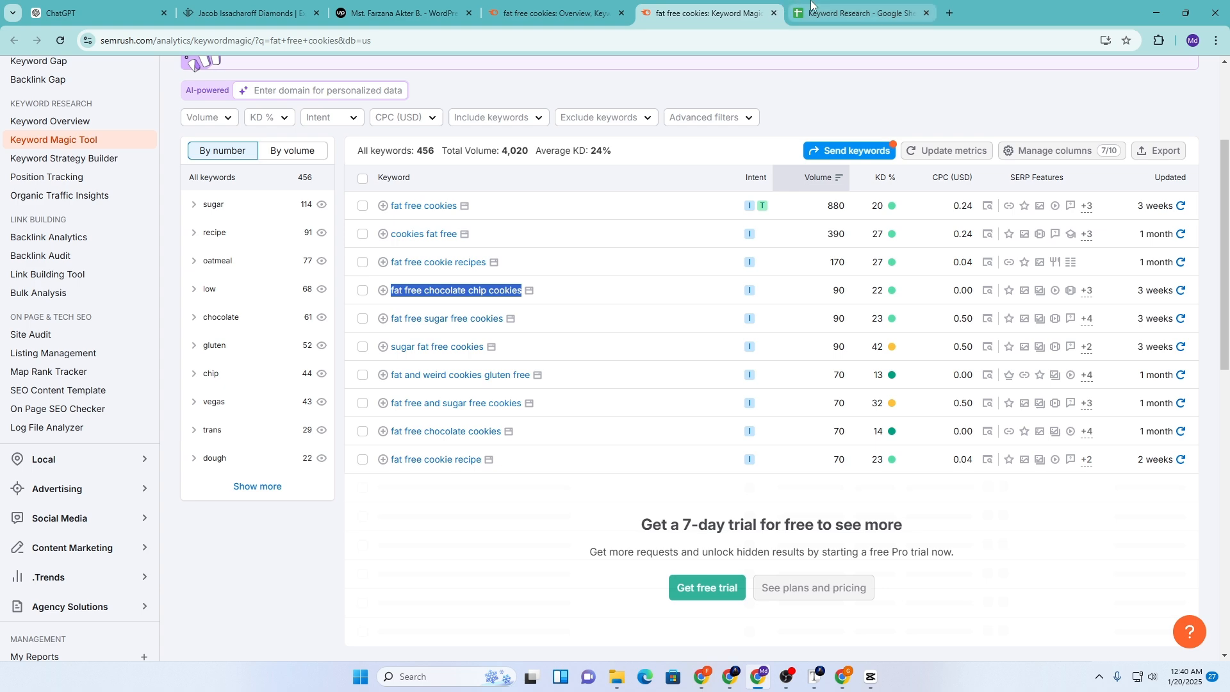
{"action": "left_click", "coordinate": [852, 13]}
{"action": "left_click", "coordinate": [62, 197]}
{"action": "key", "text": "ctrl+v"}
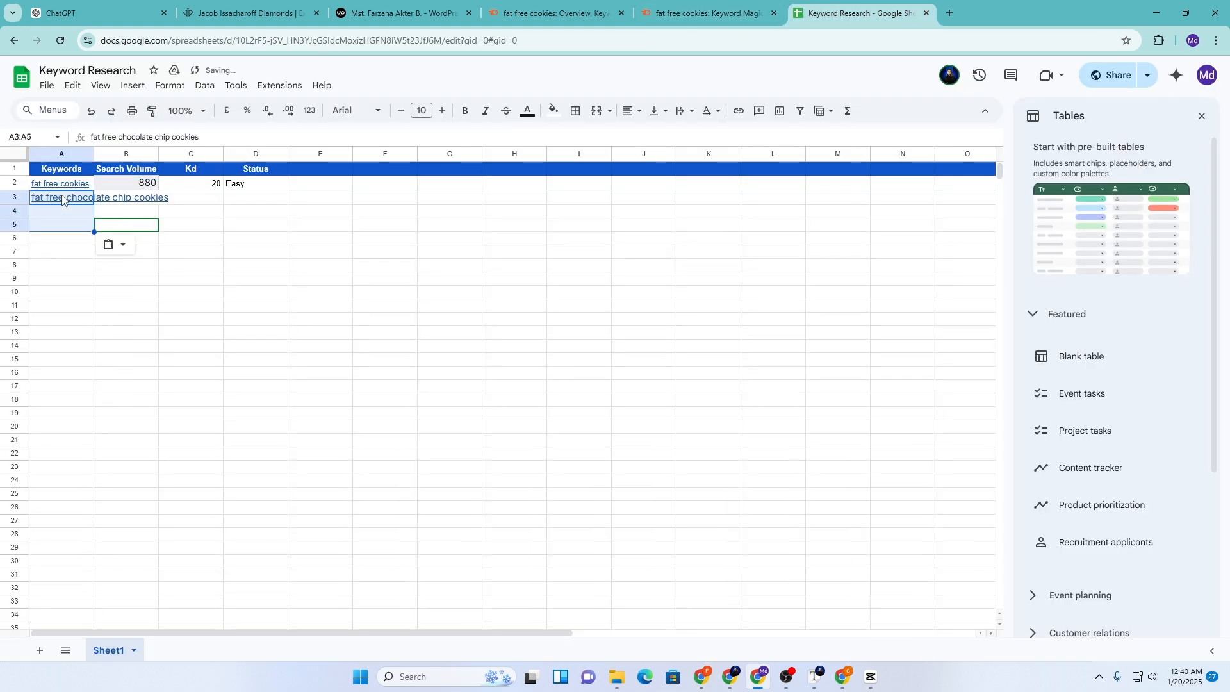
{"action": "left_click", "coordinate": [705, 13]}
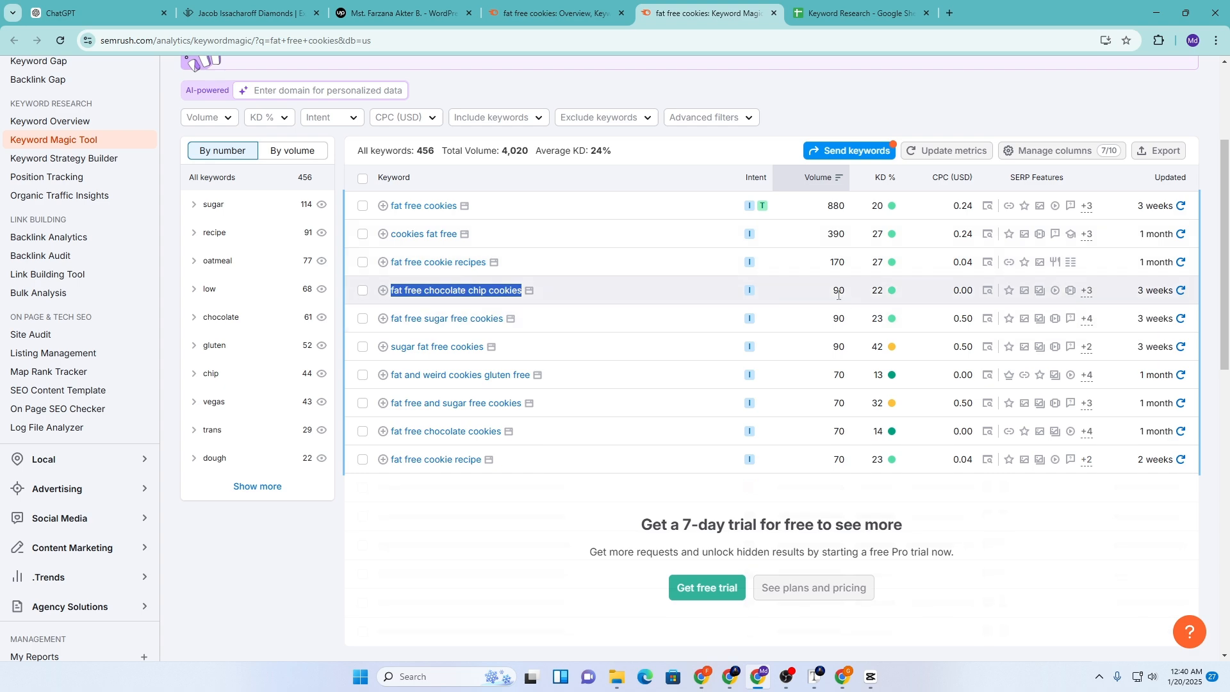
{"action": "left_click", "coordinate": [858, 13]}
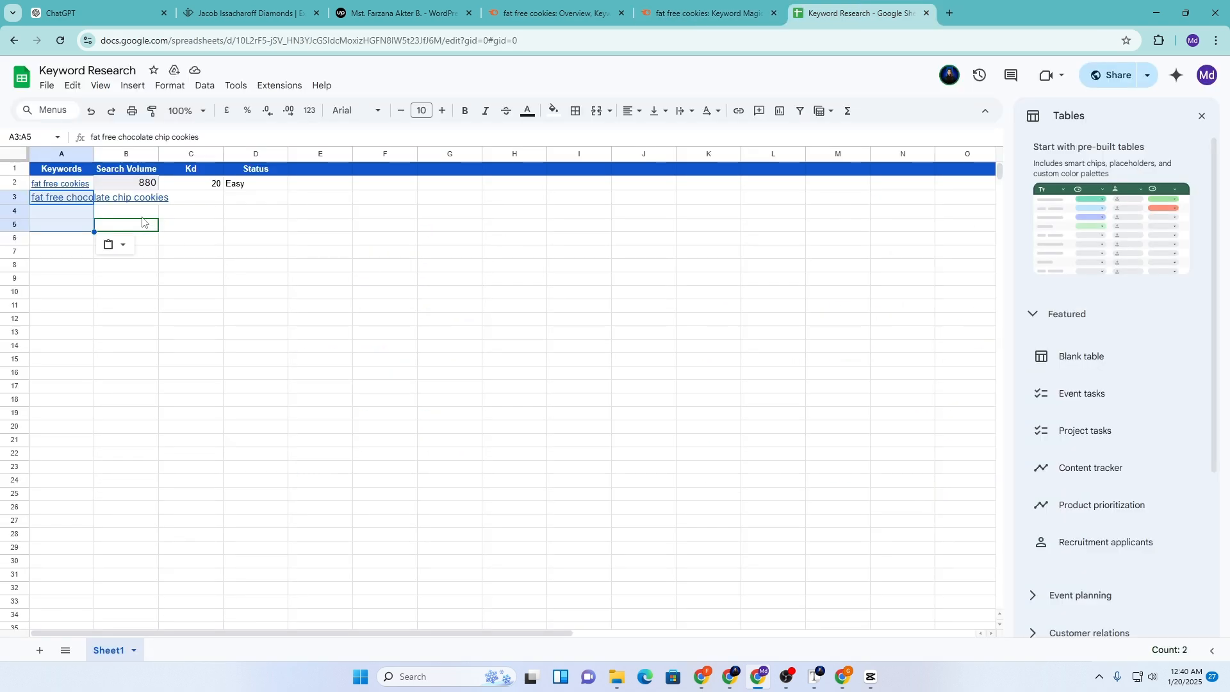
Enter volume 90 and Kd 22 in row 3, and fill Easy down from D2 to D3
{"action": "left_click", "coordinate": [135, 204]}
{"action": "type", "text": "90"}
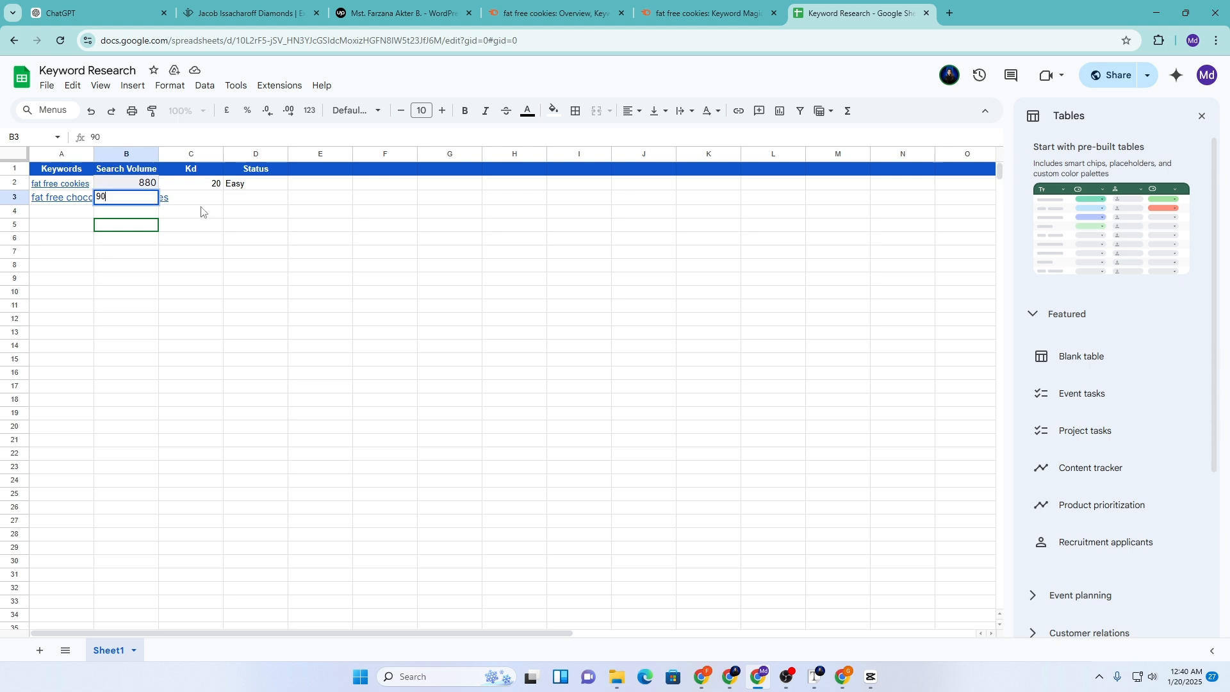
{"action": "left_click", "coordinate": [204, 202]}
{"action": "type", "text": "22"}
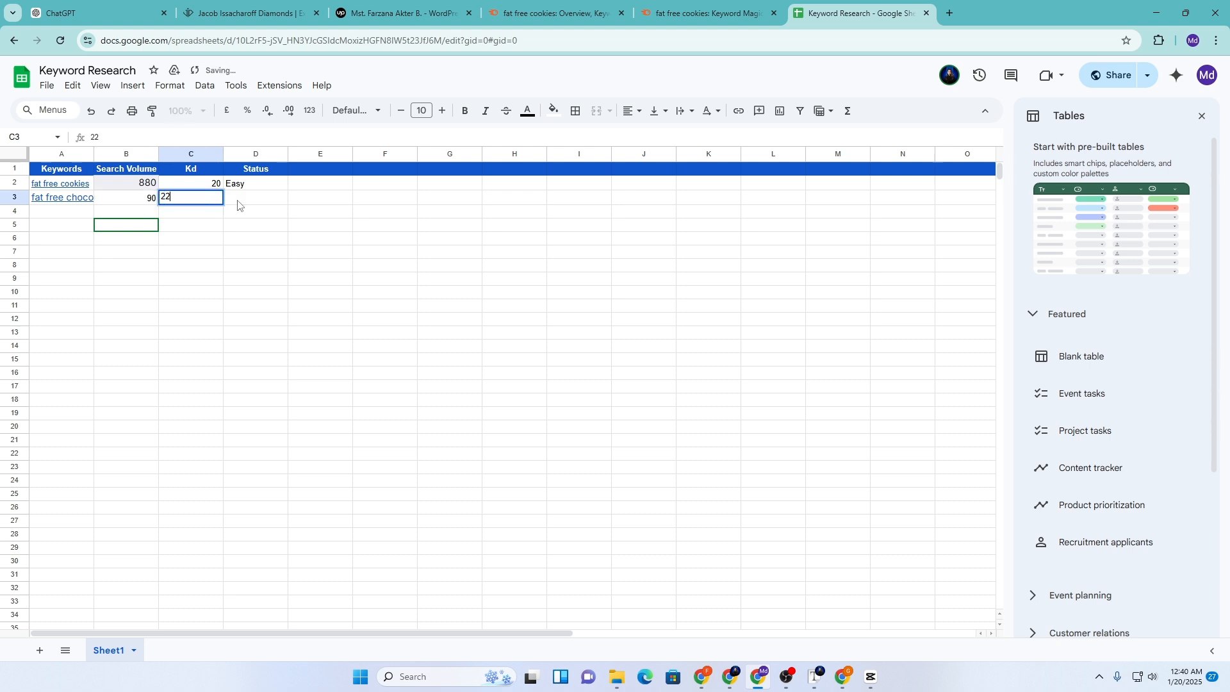
{"action": "left_click", "coordinate": [261, 187]}
{"action": "left_click_drag", "start_coordinate": [287, 188], "coordinate": [286, 199]}
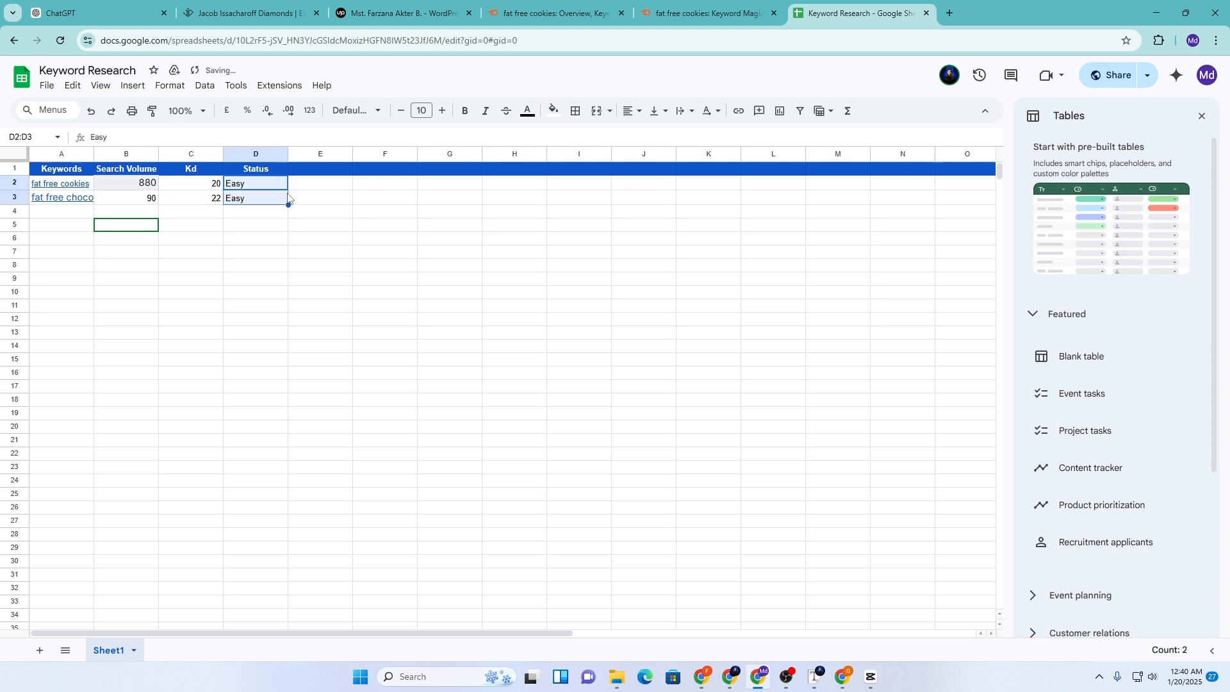
{"action": "left_click", "coordinate": [705, 13]}
Paste 'fat free sugar free cookies' from Semrush into cell A4
{"action": "left_click", "coordinate": [485, 531]}
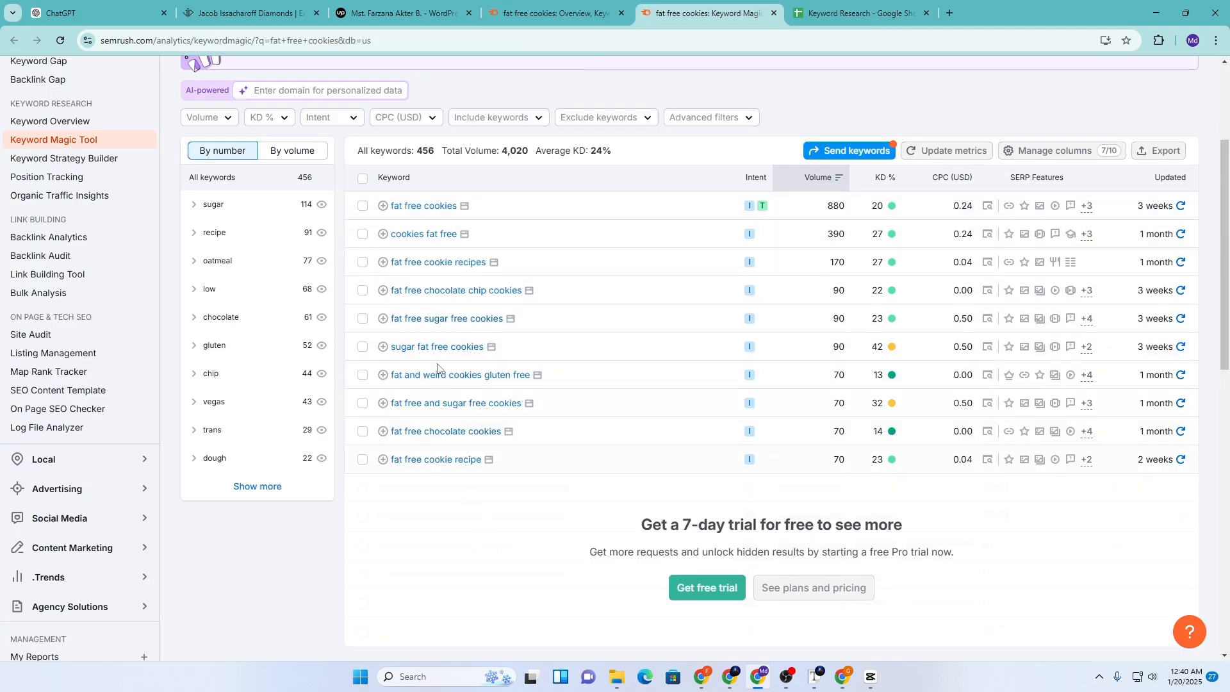
{"action": "left_click_drag", "start_coordinate": [374, 322], "coordinate": [502, 325]}
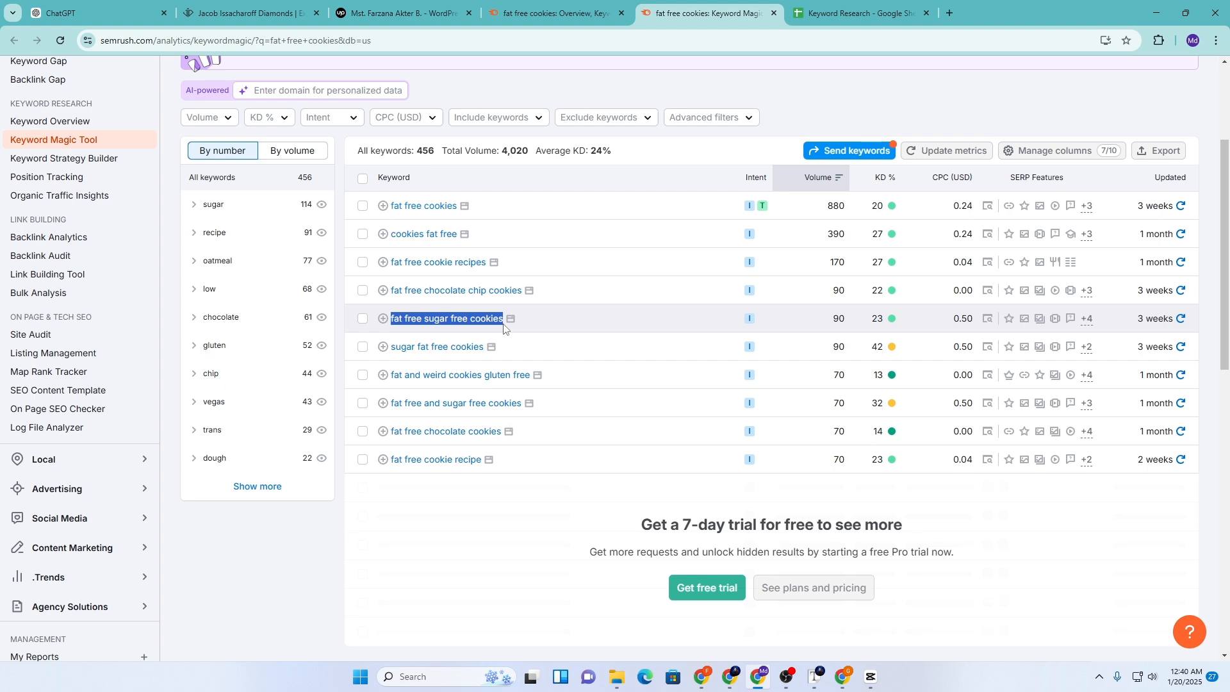
{"action": "left_click", "coordinate": [855, 13]}
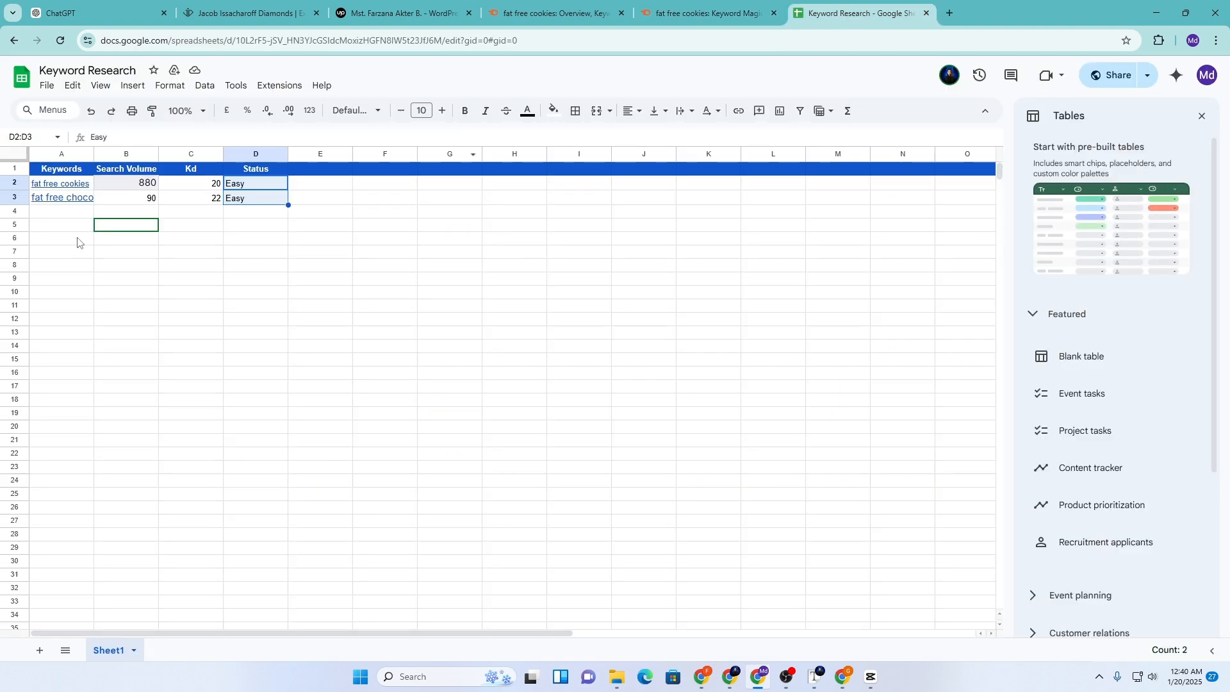
{"action": "left_click", "coordinate": [62, 212]}
{"action": "type", "text": "fat free sugar free cookies"}
Copy the 90 search volume down into B4 with the fill handle
{"action": "left_click", "coordinate": [147, 201]}
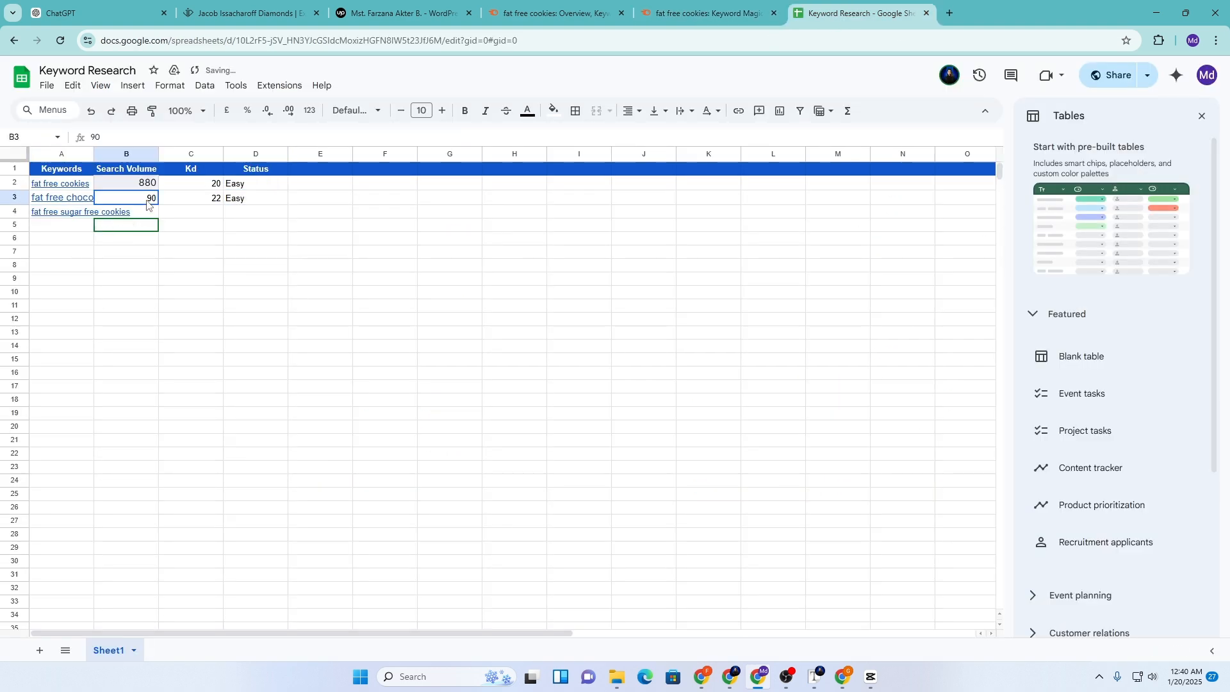
{"action": "left_click_drag", "start_coordinate": [158, 212], "coordinate": [221, 216]}
{"action": "left_click", "coordinate": [205, 199]}
{"action": "left_click", "coordinate": [700, 12]}
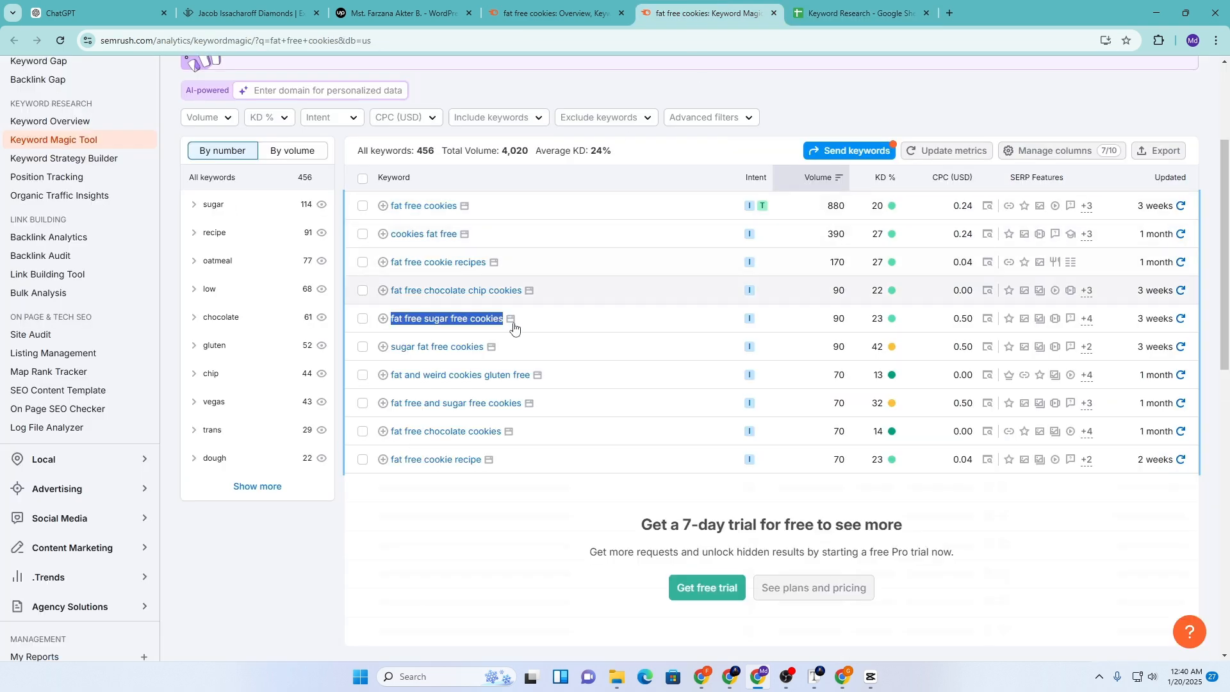
{"action": "left_click", "coordinate": [444, 546]}
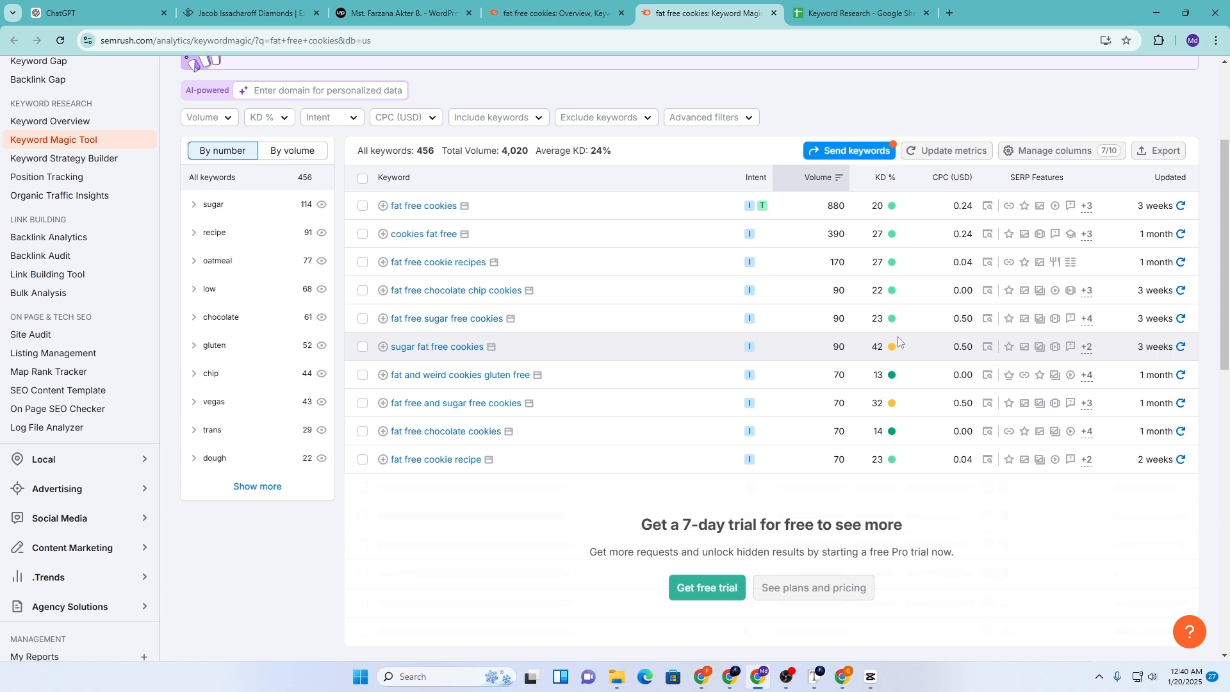
{"action": "mouse_move", "coordinate": [891, 347]}
Paste 'sugar fat free cookies' from Semrush into cell A5
{"action": "left_click_drag", "start_coordinate": [376, 350], "coordinate": [484, 351]}
{"action": "right_click", "coordinate": [481, 351]}
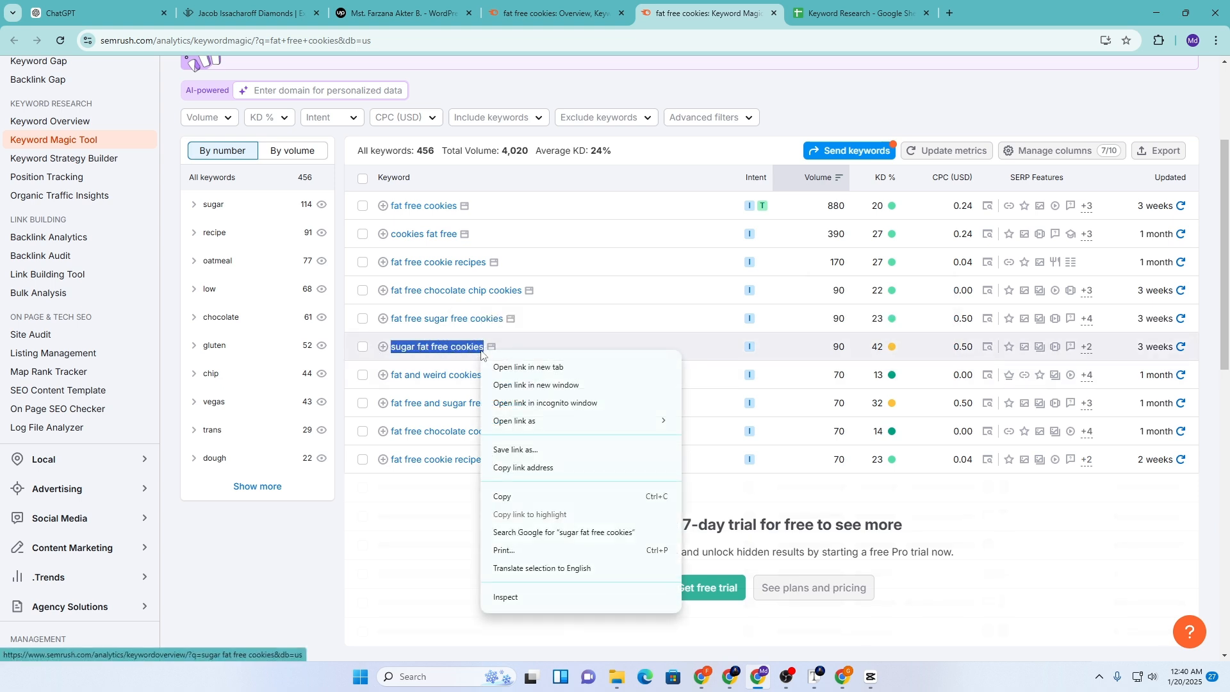
{"action": "left_click", "coordinate": [527, 496]}
{"action": "left_click", "coordinate": [858, 13]}
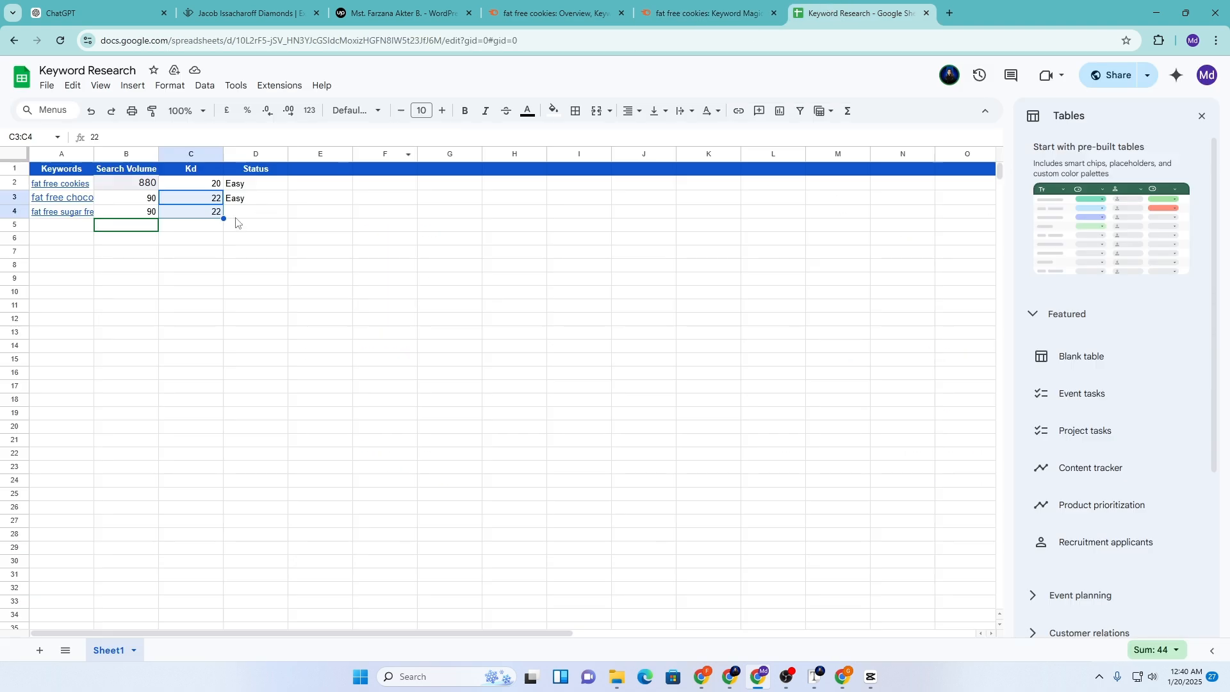
{"action": "left_click", "coordinate": [74, 225]}
{"action": "key", "text": "ctrl+v"}
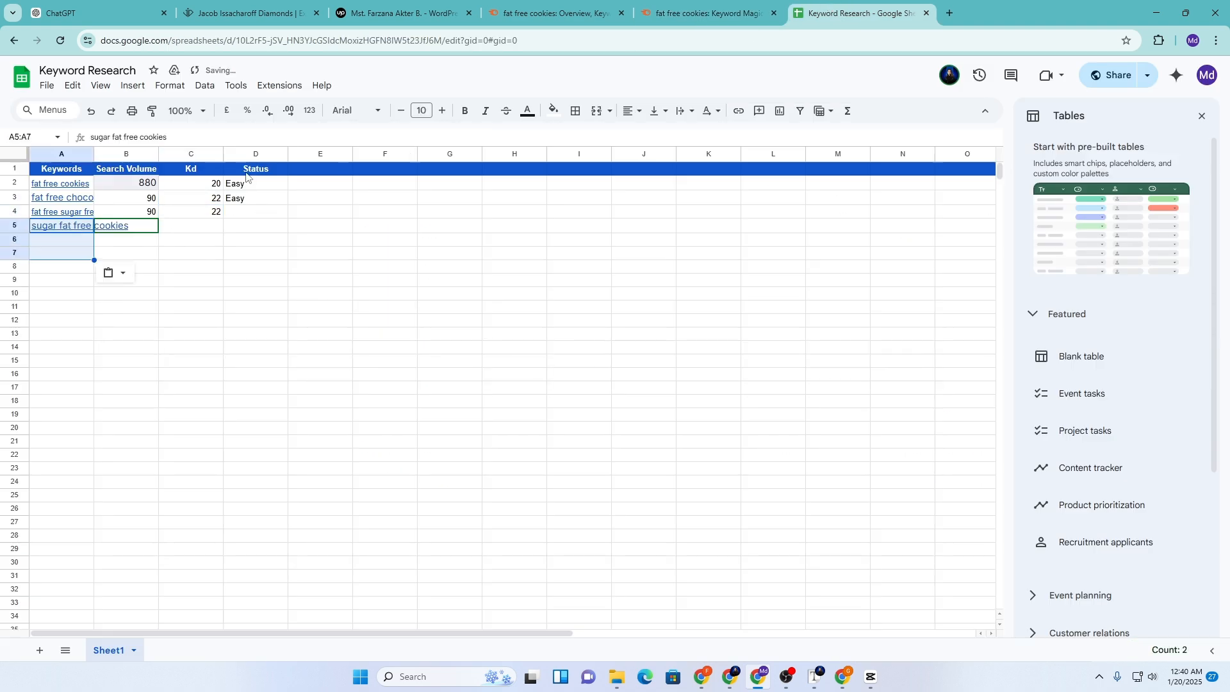
{"action": "left_click", "coordinate": [705, 13]}
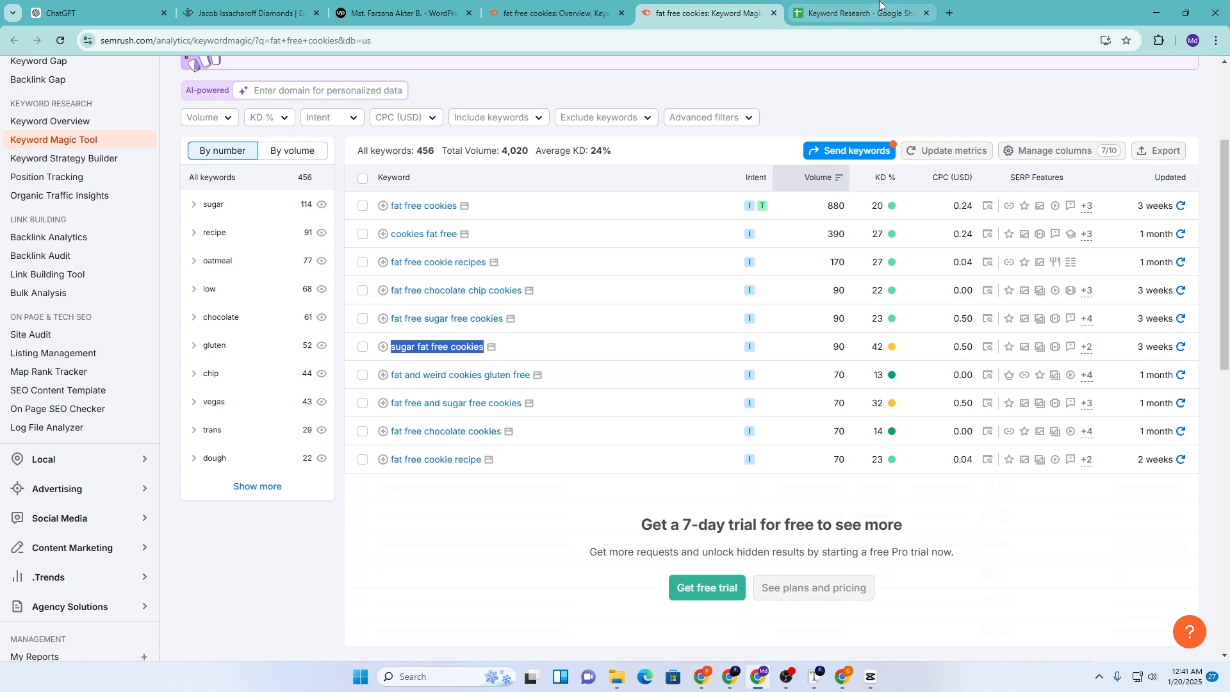
{"action": "left_click", "coordinate": [859, 13]}
Fill row 5 with volume 90, Kd 42 and status Possible, and copy Easy down to D4
{"action": "left_click", "coordinate": [136, 232]}
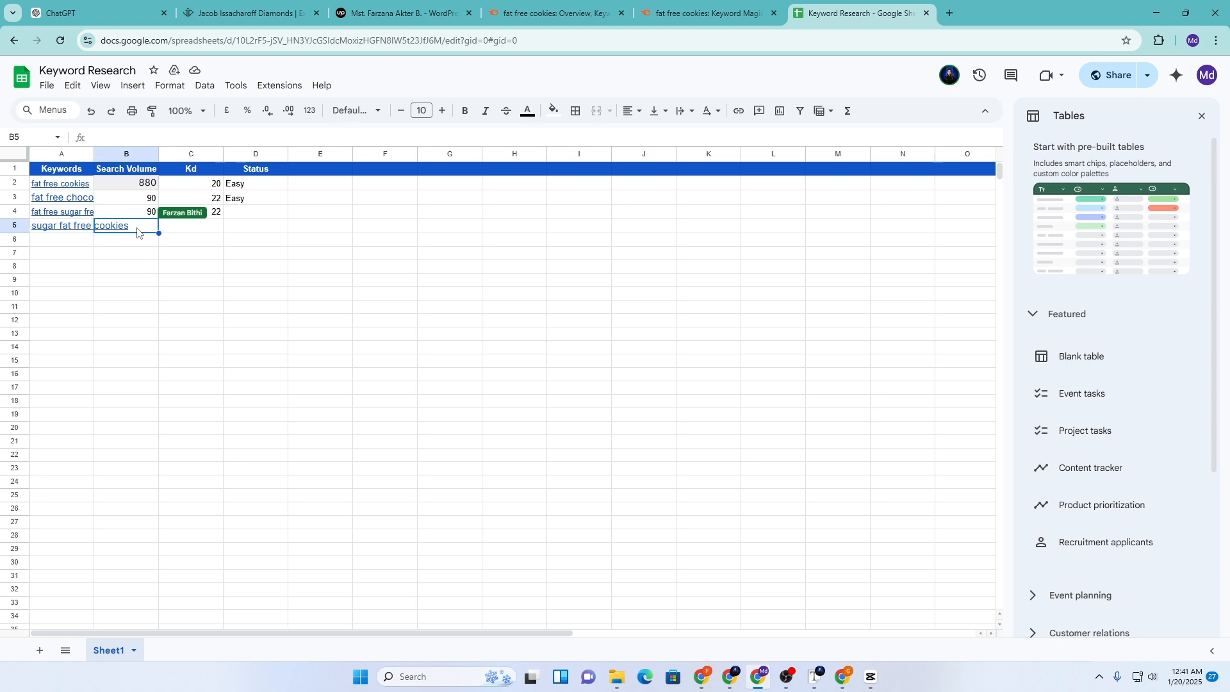
{"action": "left_click", "coordinate": [146, 216]}
{"action": "left_click_drag", "start_coordinate": [157, 217], "coordinate": [156, 227]}
{"action": "left_click", "coordinate": [196, 230]}
{"action": "type", "text": "42"}
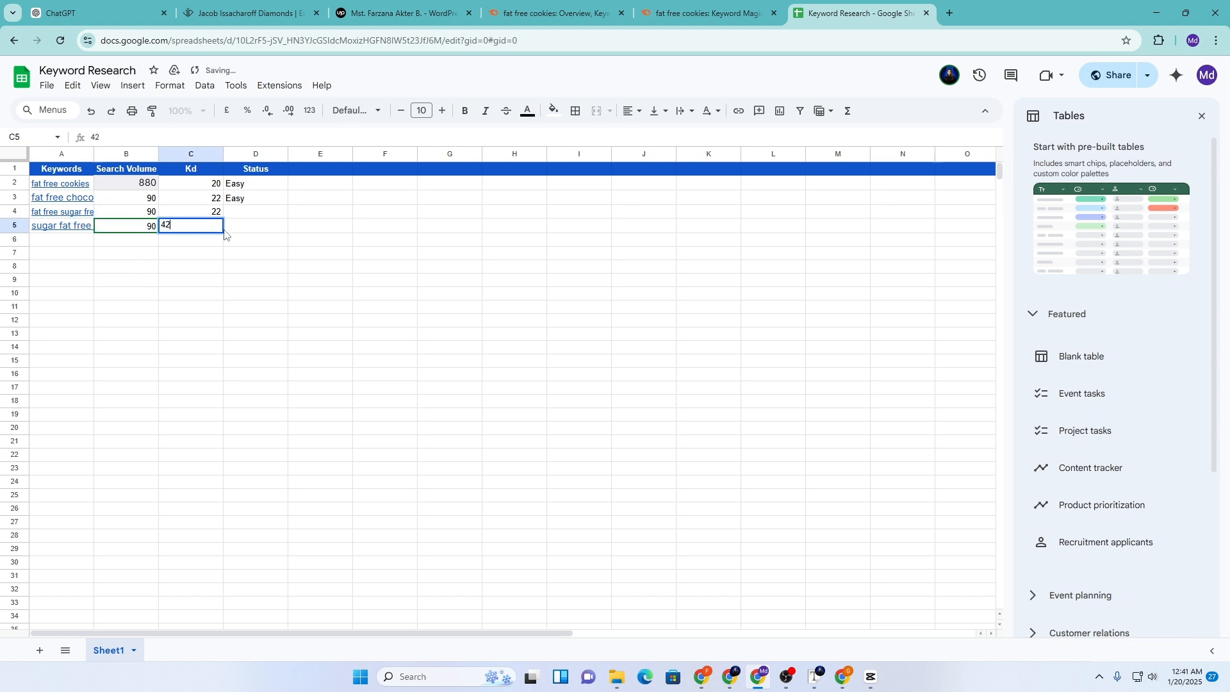
{"action": "left_click", "coordinate": [241, 228]}
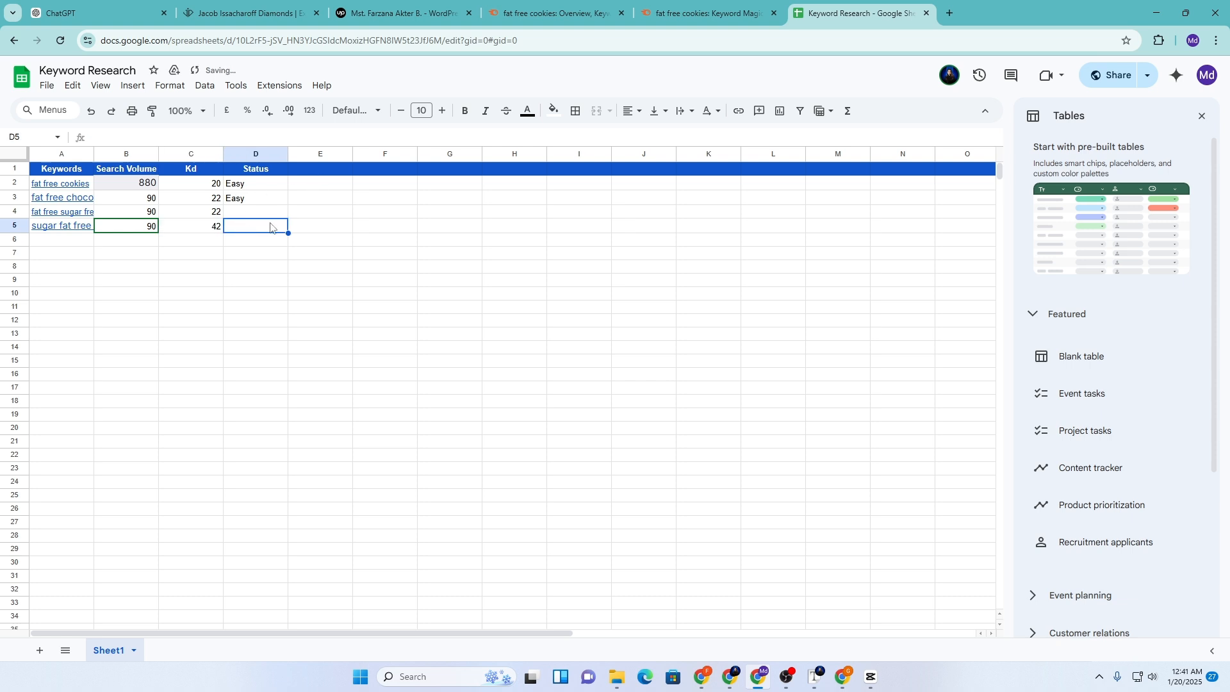
{"action": "type", "text": "Possible"}
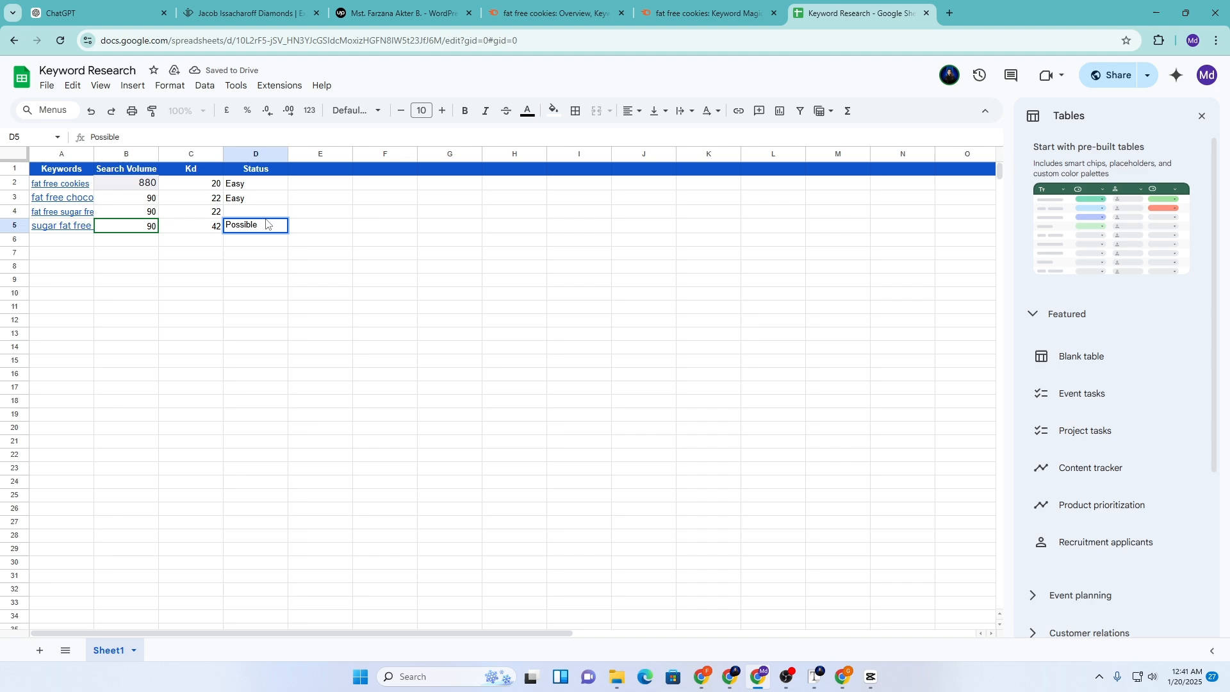
{"action": "left_click", "coordinate": [235, 201]}
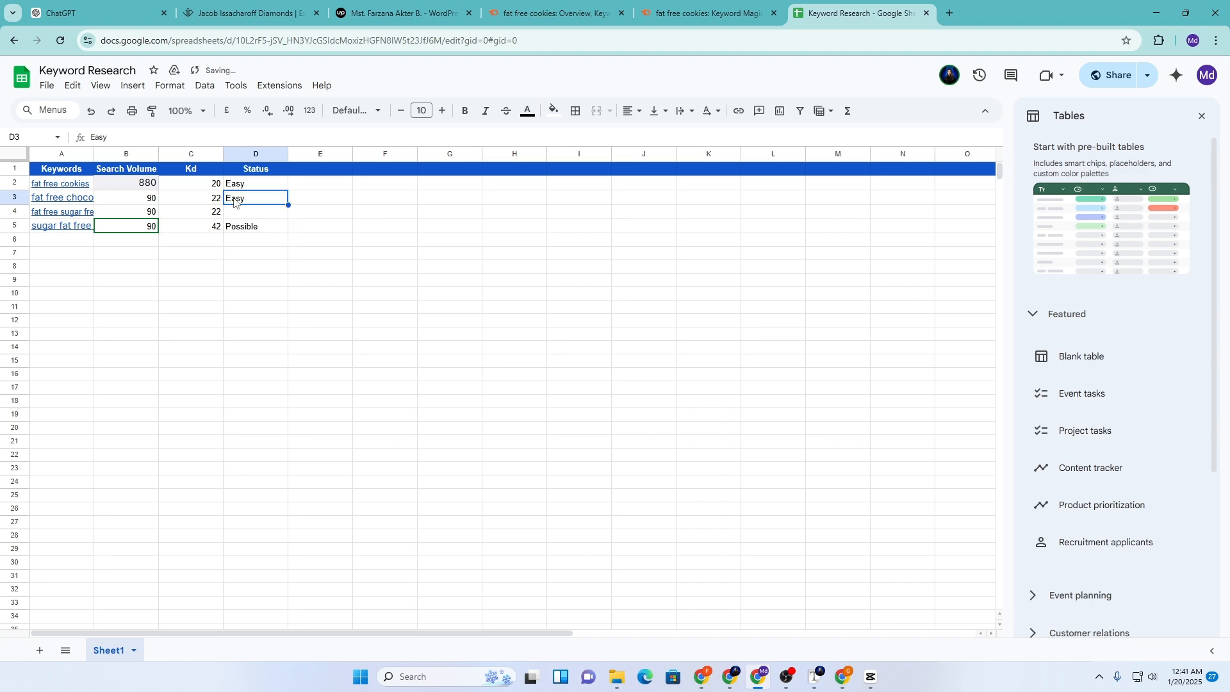
{"action": "left_click_drag", "start_coordinate": [285, 203], "coordinate": [286, 217]}
Paste 'fat free chocolate cookies' from Semrush into cell A6
{"action": "left_click", "coordinate": [42, 242]}
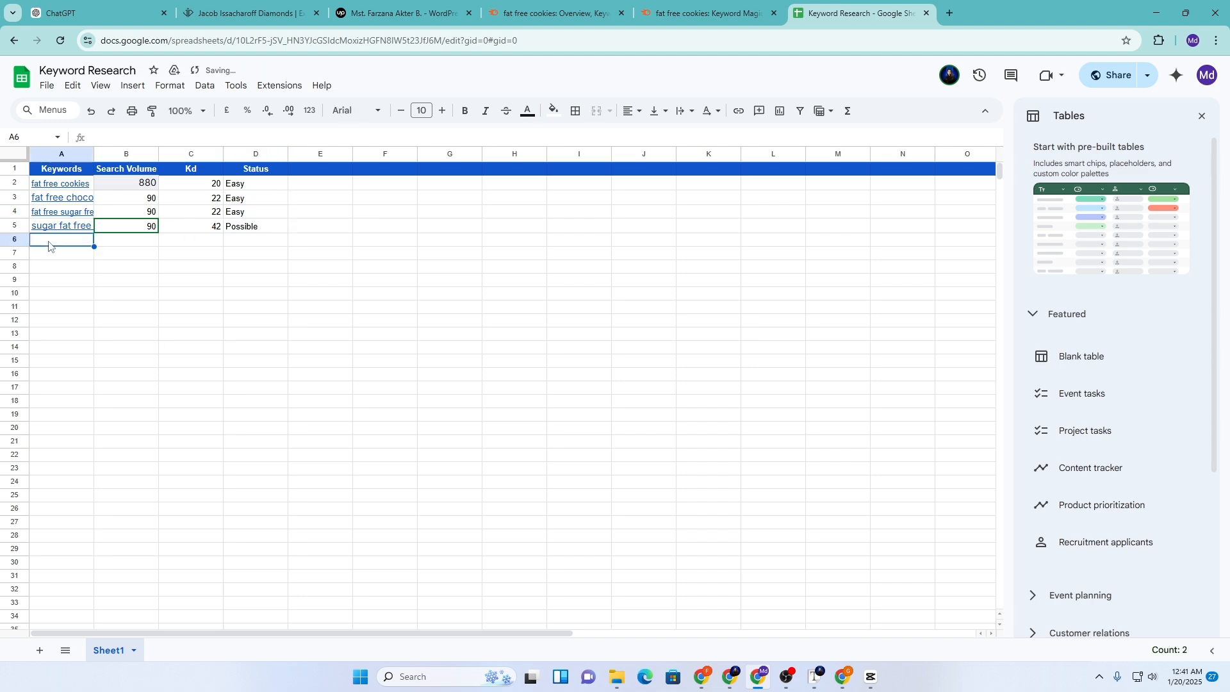
{"action": "left_click", "coordinate": [698, 12]}
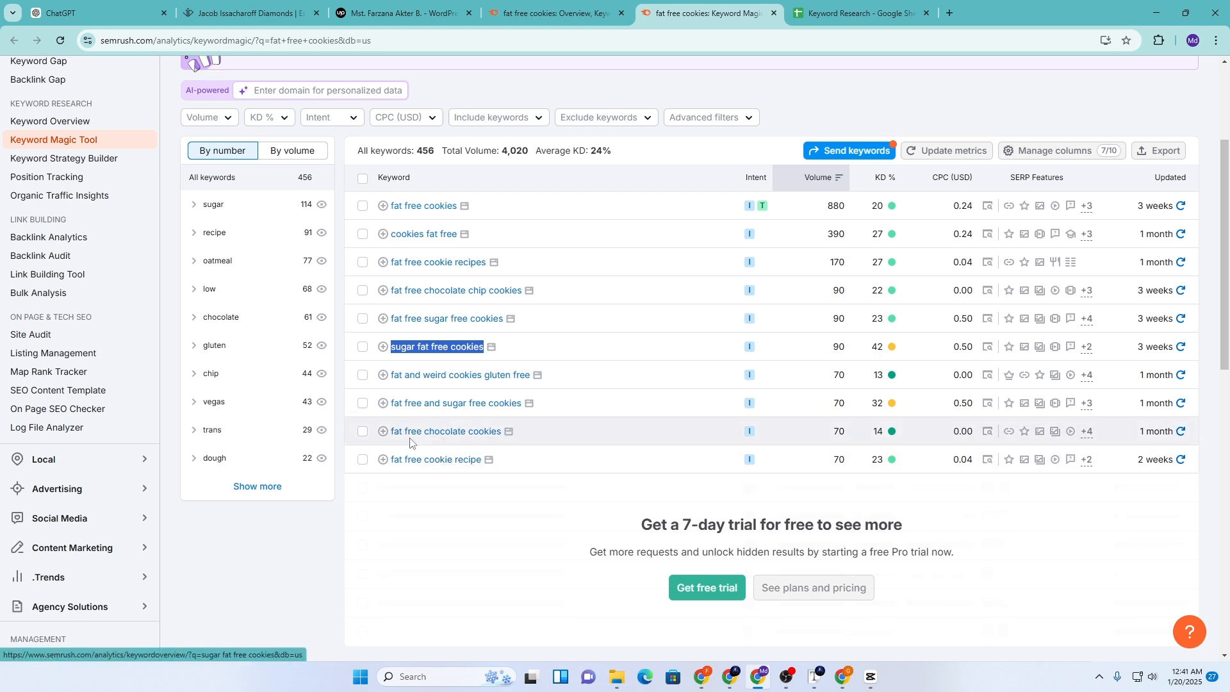
{"action": "left_click_drag", "start_coordinate": [374, 432], "coordinate": [510, 445]}
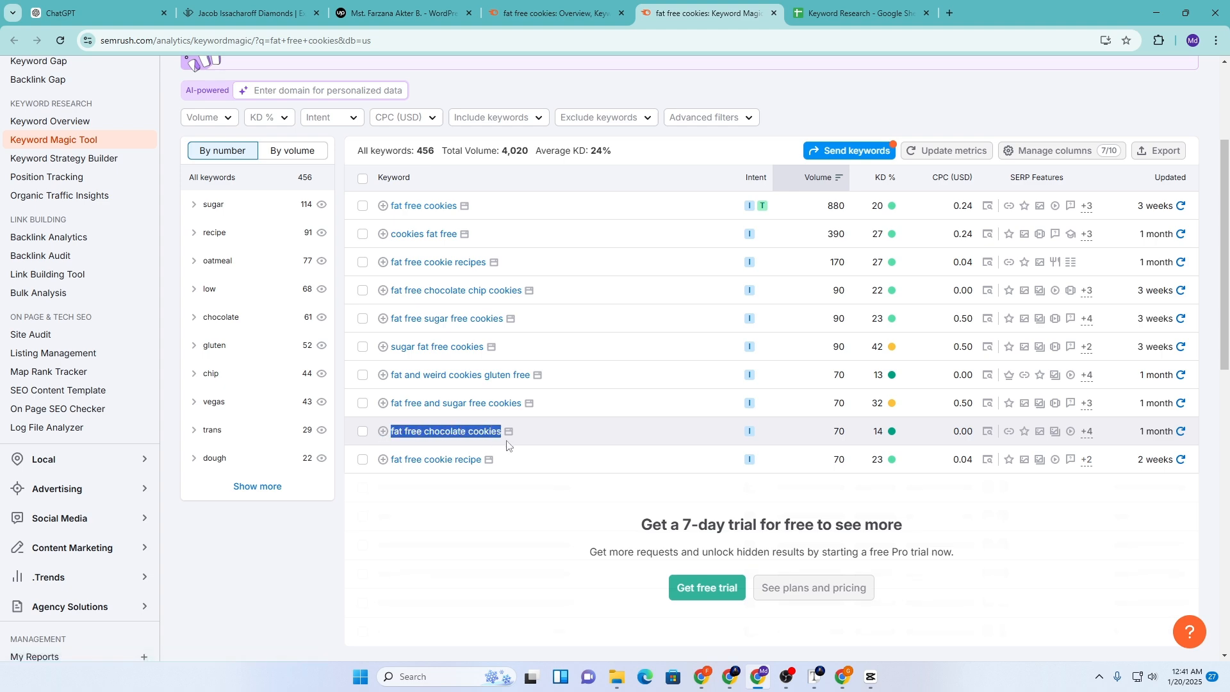
{"action": "left_click", "coordinate": [876, 8]}
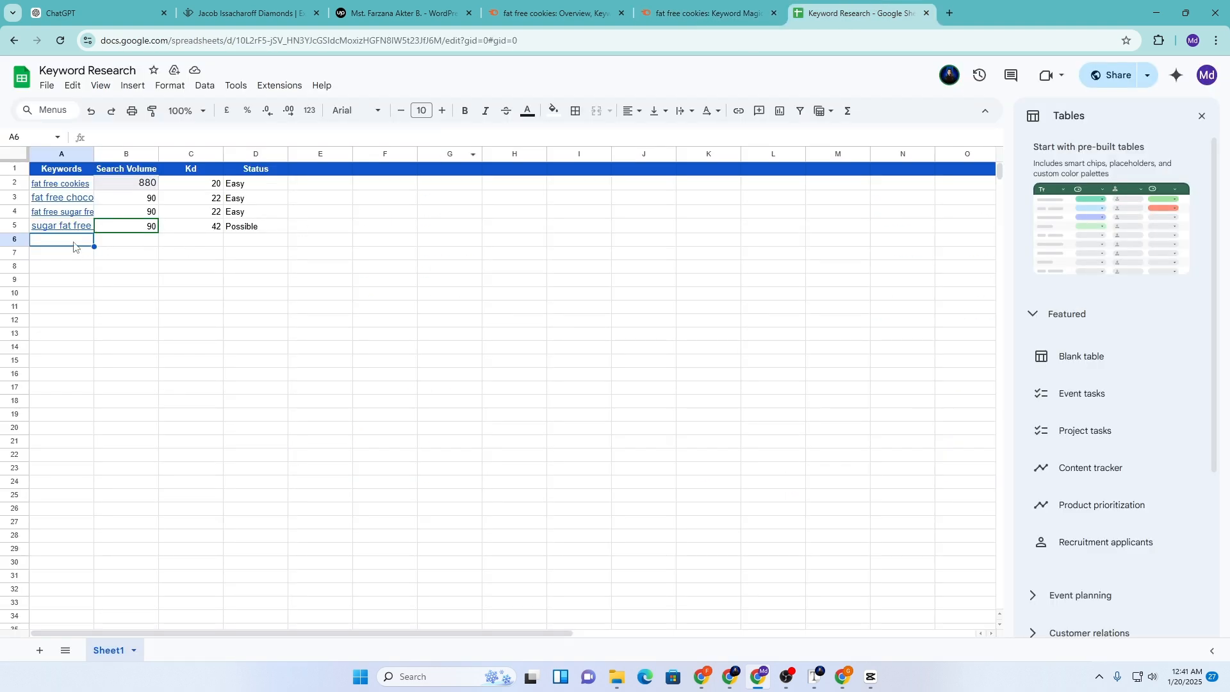
{"action": "key", "text": "ctrl+v"}
Enter volume 70, Kd 14 and status 'very easy' in row 6, then widen column A
{"action": "key", "text": "Tab"}
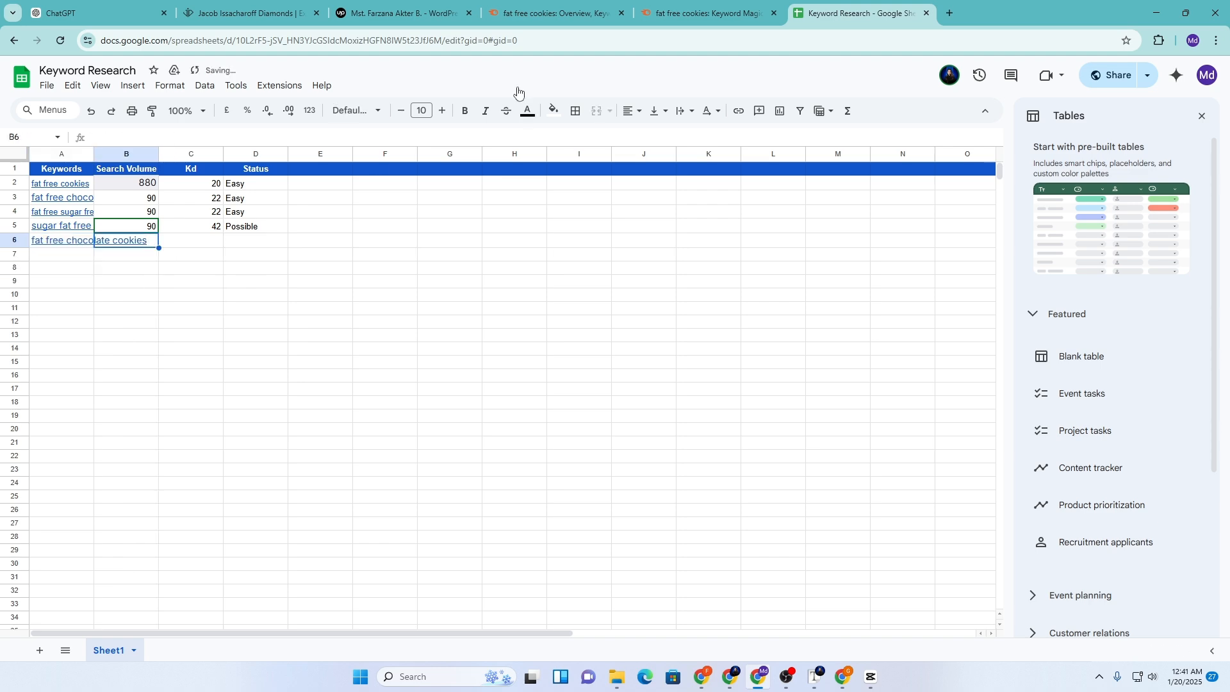
{"action": "left_click", "coordinate": [687, 5]}
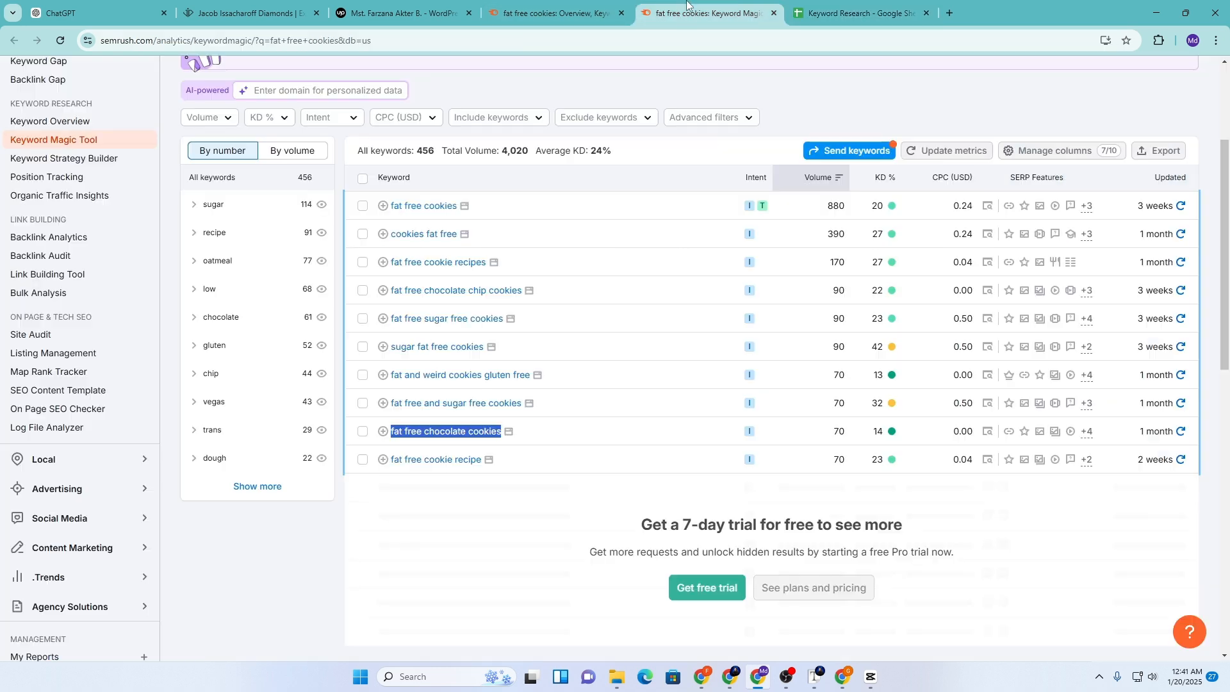
{"action": "left_click", "coordinate": [835, 5]}
{"action": "type", "text": "70"}
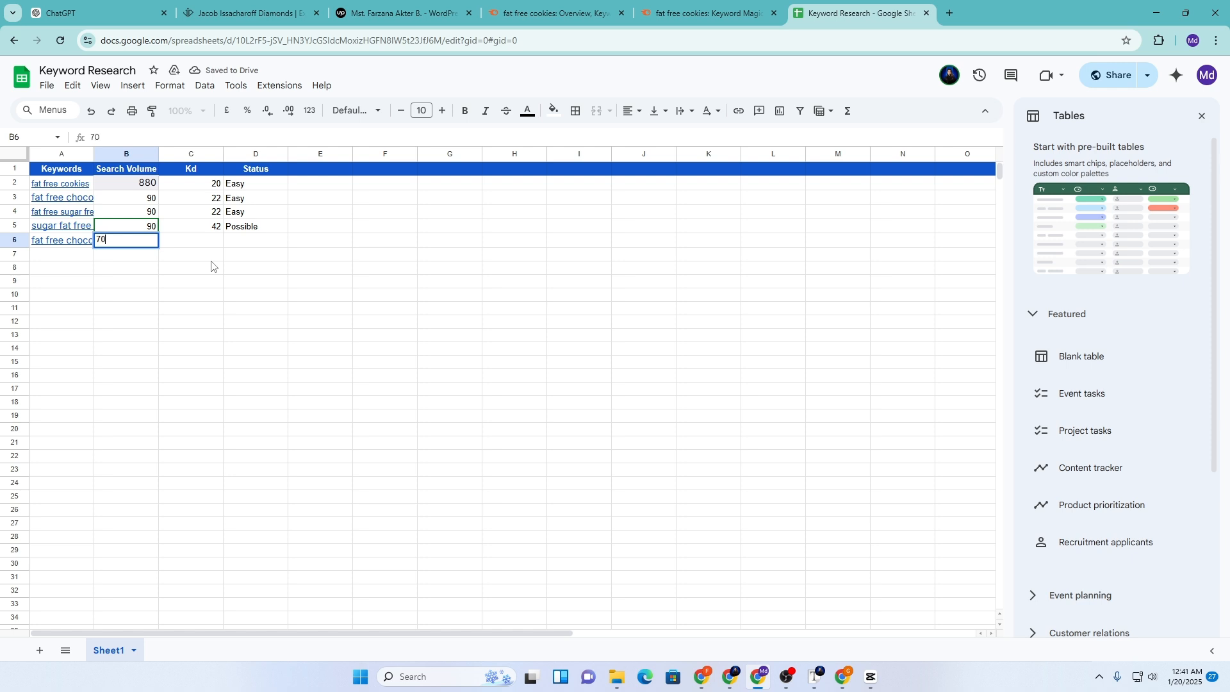
{"action": "key", "text": "Tab"}
{"action": "type", "text": "1"}
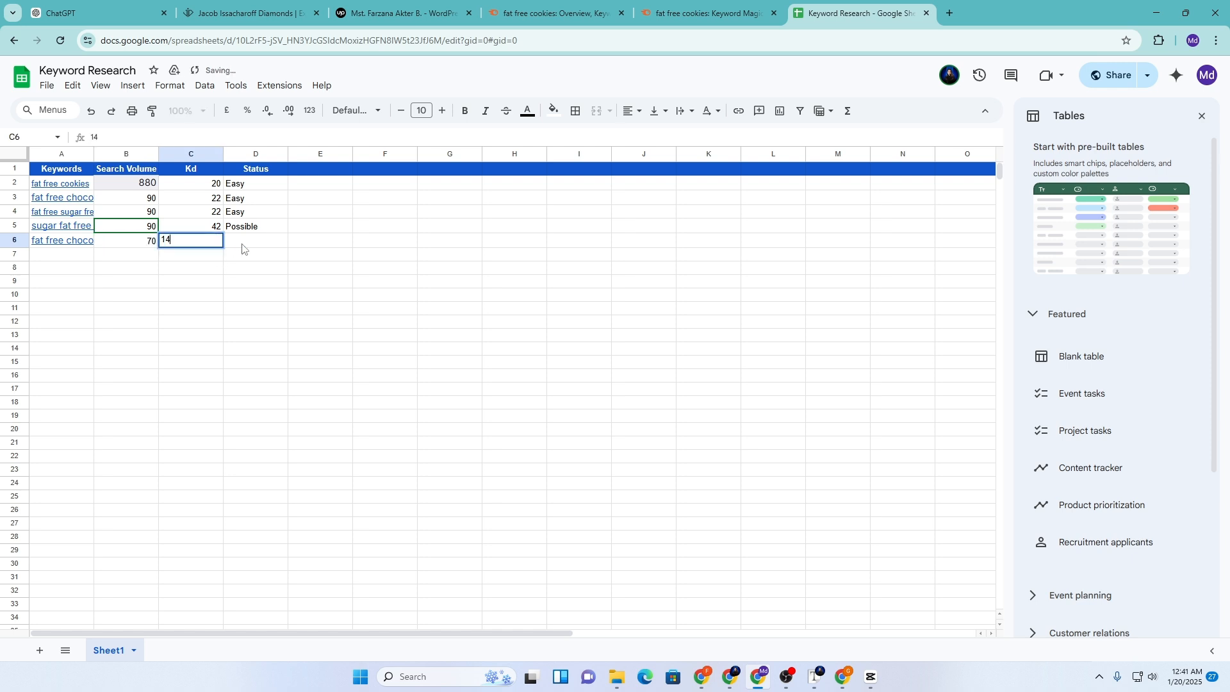
{"action": "key", "text": "Tab"}
{"action": "left_click", "coordinate": [256, 214]}
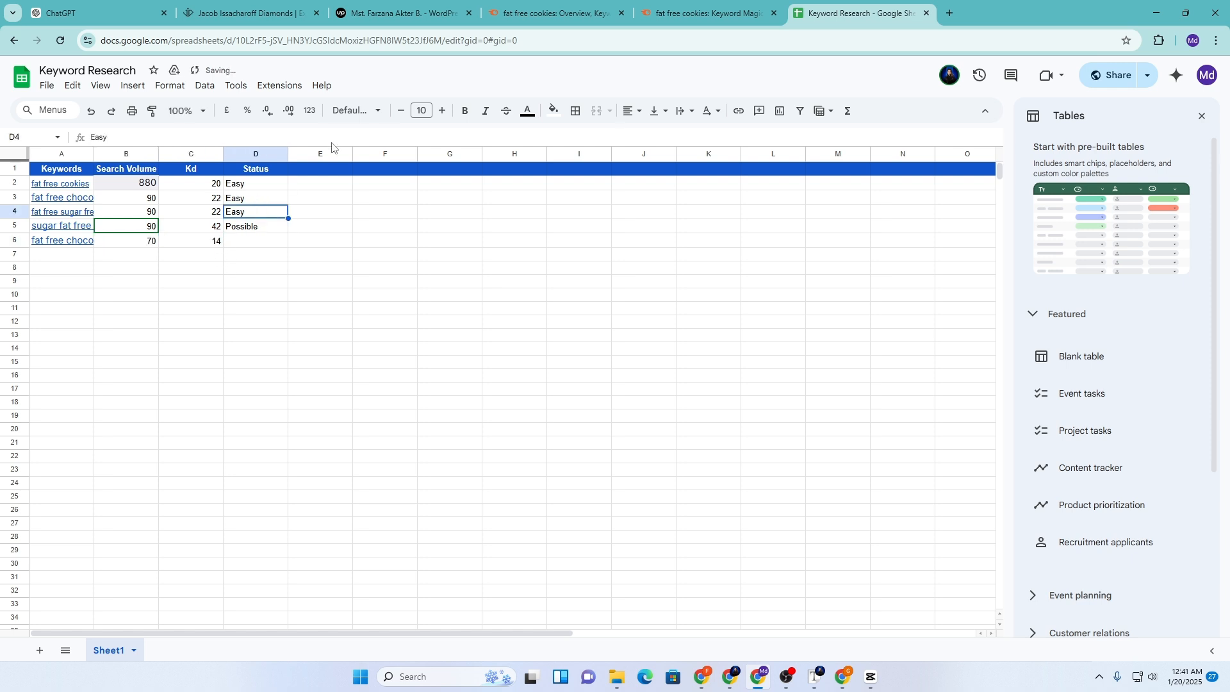
{"action": "left_click", "coordinate": [238, 242]}
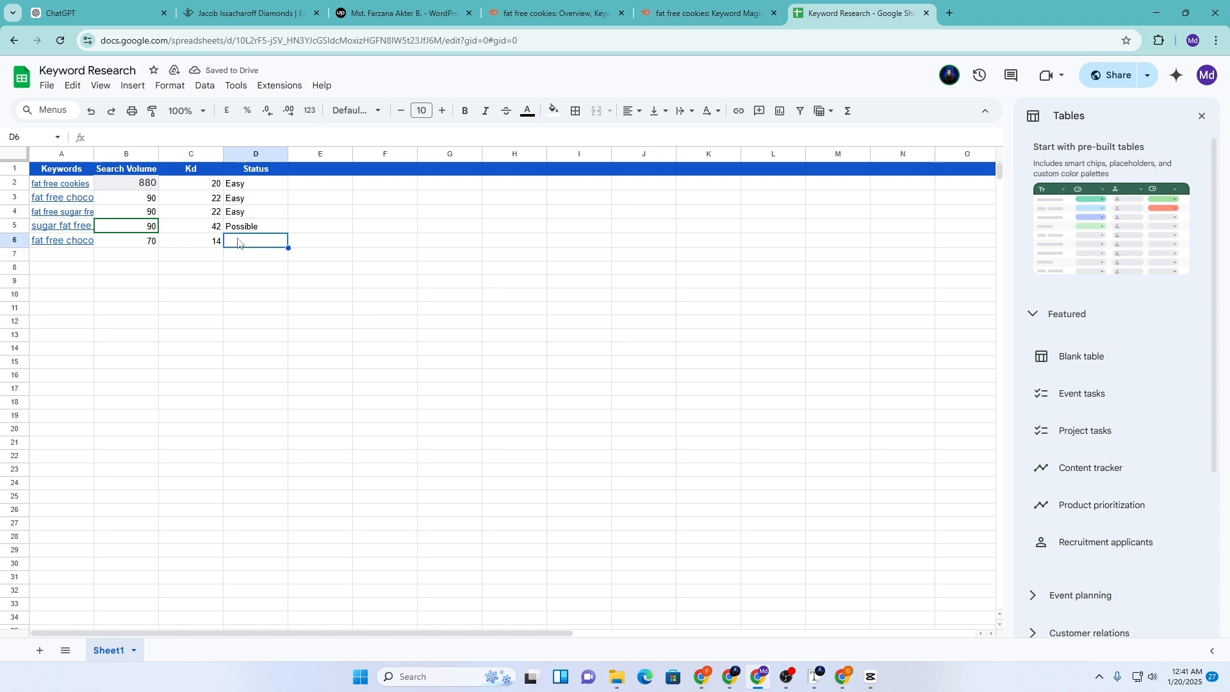
{"action": "type", "text": "V"}
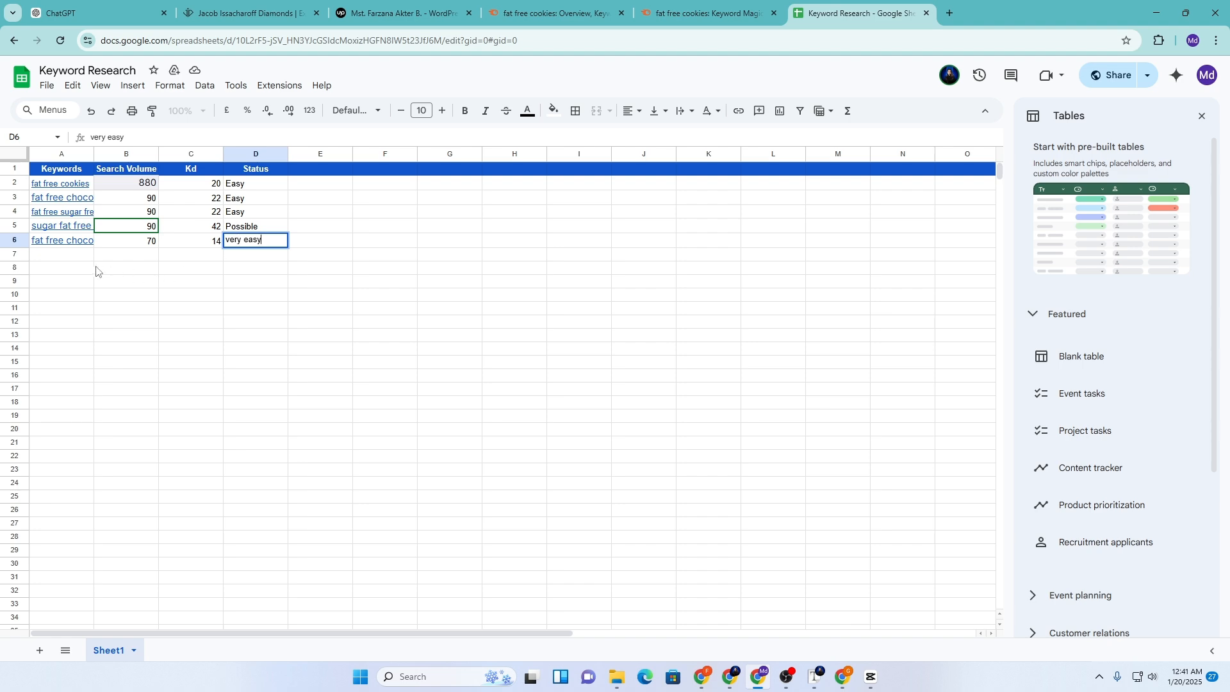
{"action": "left_click", "coordinate": [56, 257]}
{"action": "left_click_drag", "start_coordinate": [93, 154], "coordinate": [147, 153]}
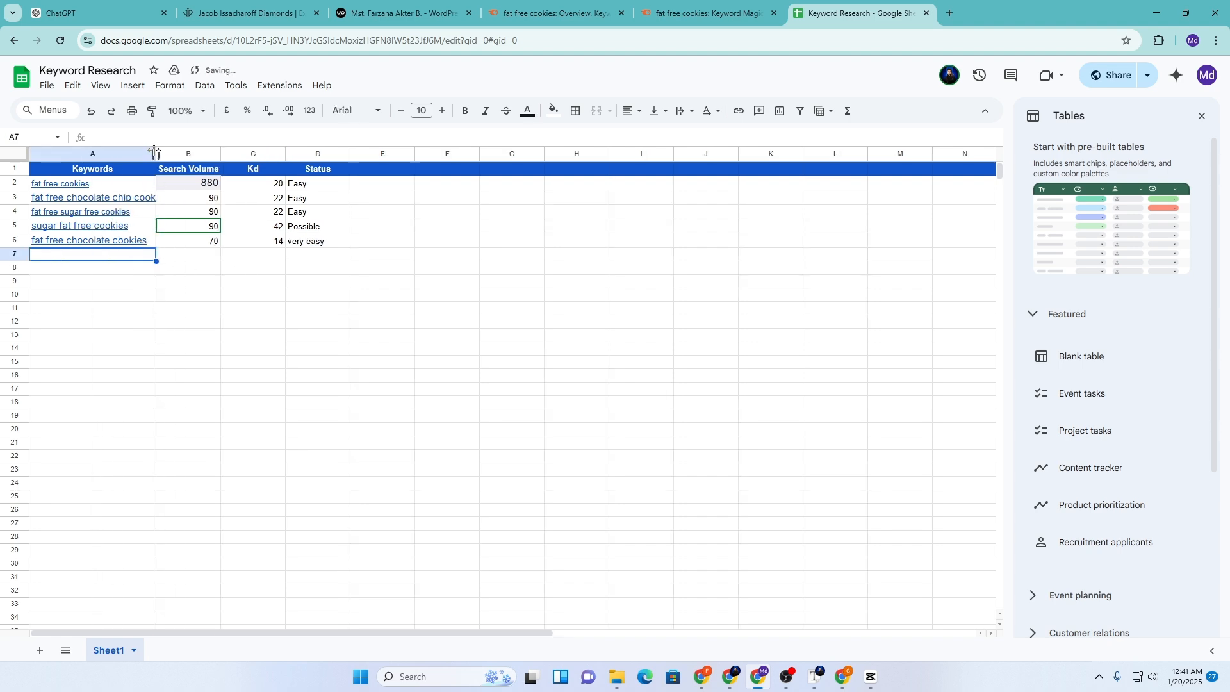
Return to the Semrush Keyword Overview page for 'fat free cookies'
{"action": "left_click", "coordinate": [711, 9]}
{"action": "scroll", "coordinate": [569, 559], "scroll_direction": "up", "scroll_amount": 3}
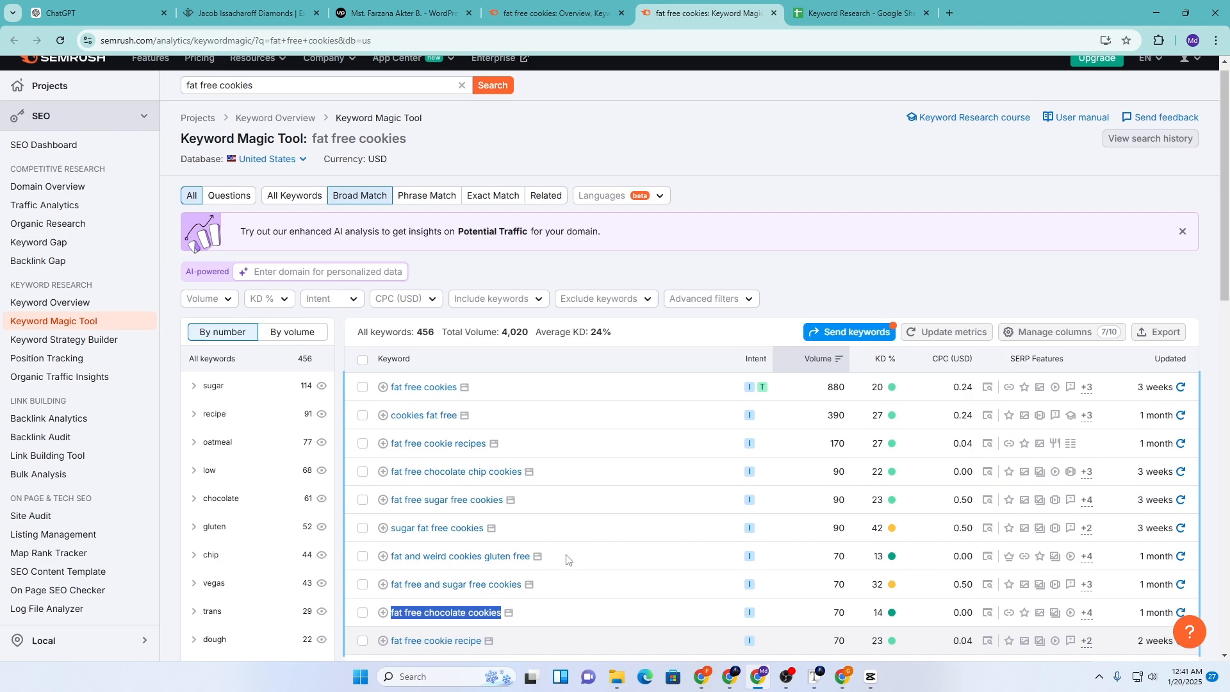
{"action": "left_click", "coordinate": [547, 5]}
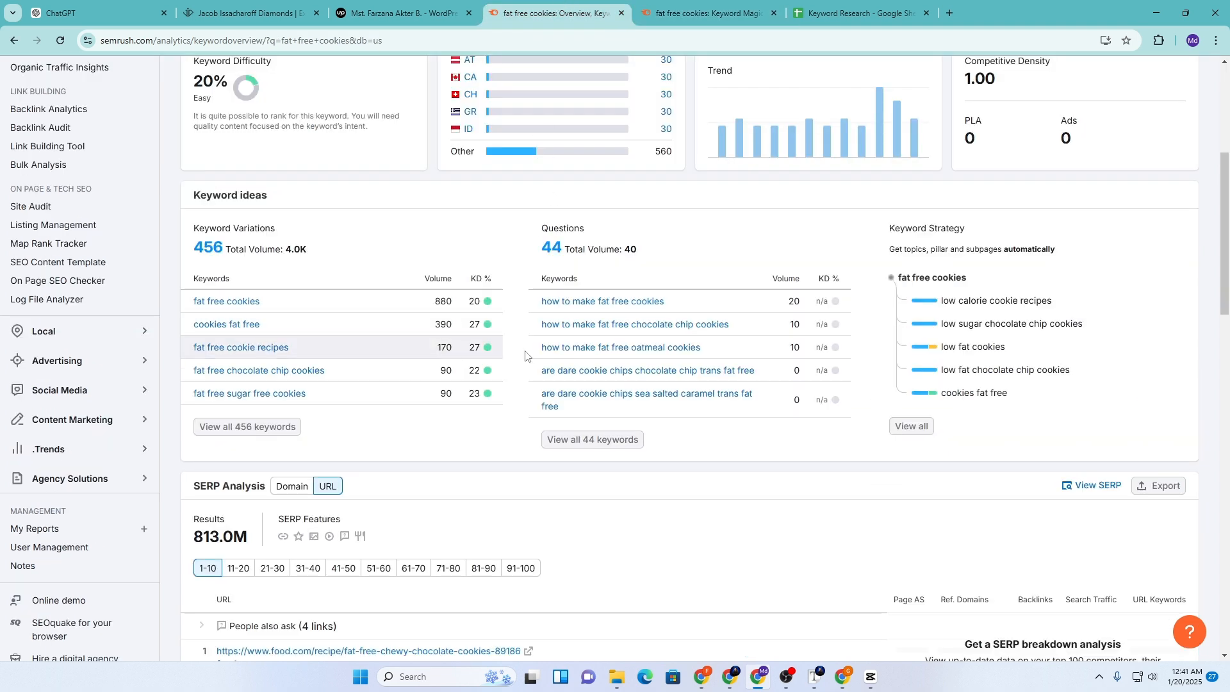
{"action": "mouse_move", "coordinate": [552, 235]}
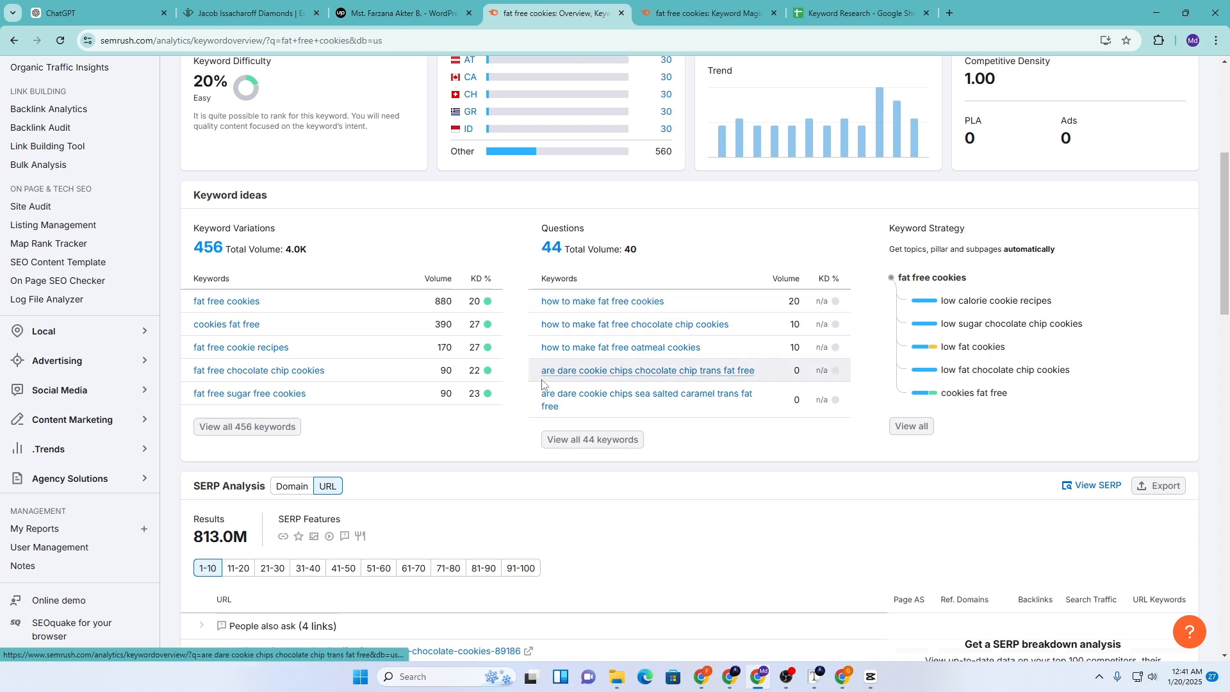
Open Keyword Strategy 'View all' in a new tab and browse the buy bicycle sample list
{"action": "right_click", "coordinate": [910, 430]}
{"action": "left_click", "coordinate": [929, 442]}
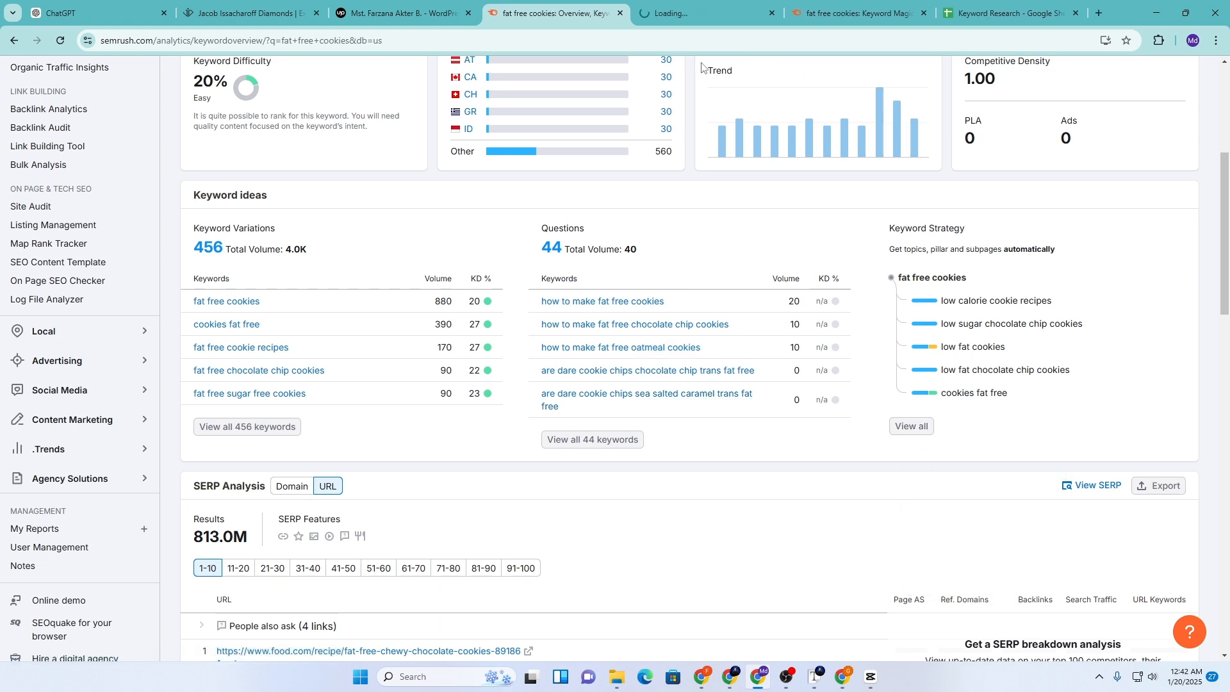
{"action": "left_click", "coordinate": [702, 5]}
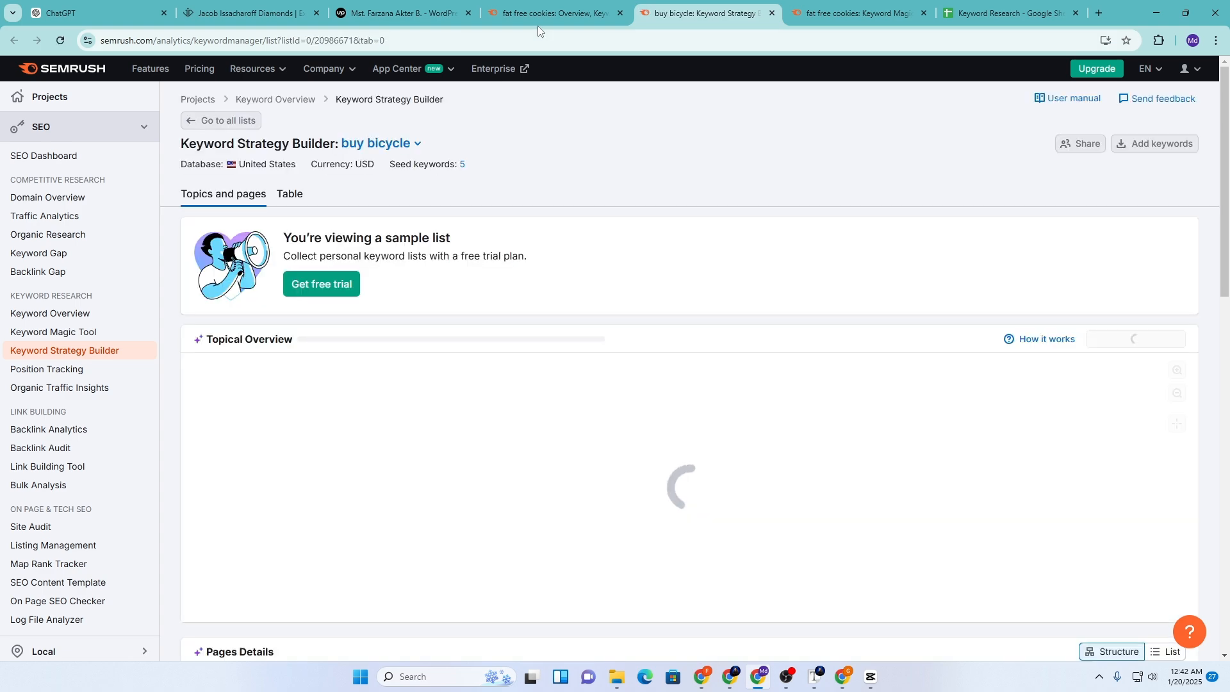
{"action": "scroll", "coordinate": [659, 348], "scroll_direction": "down", "scroll_amount": 4}
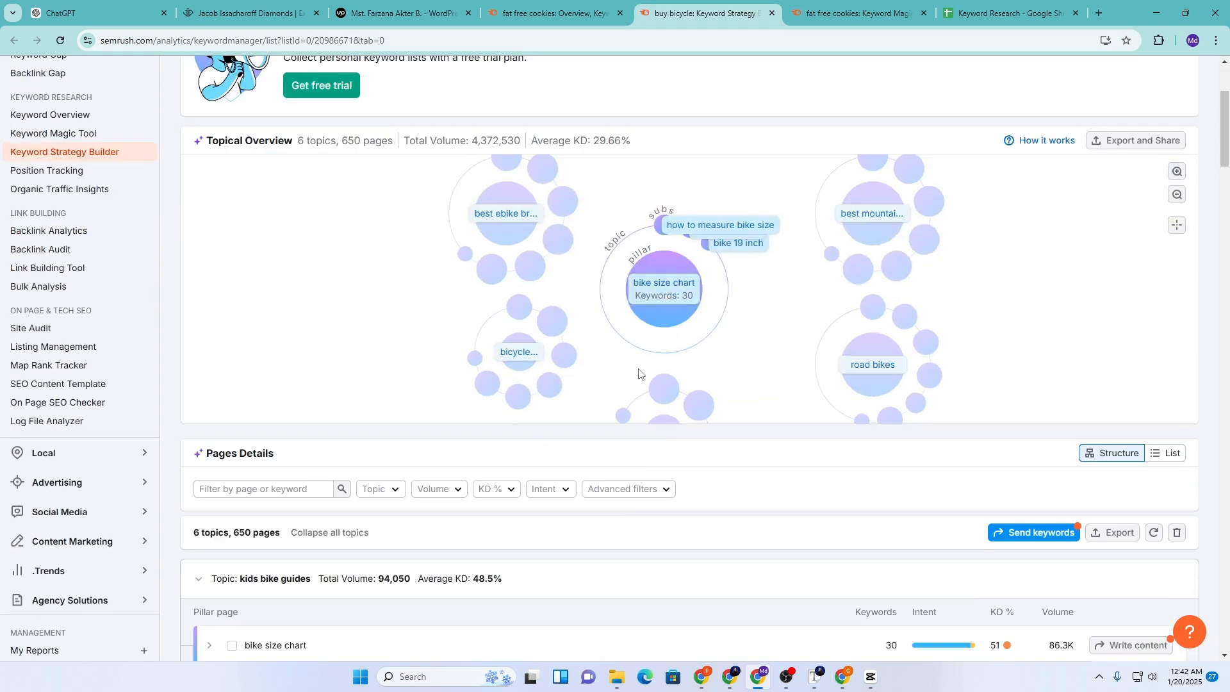
{"action": "scroll", "coordinate": [638, 373], "scroll_direction": "down", "scroll_amount": 5}
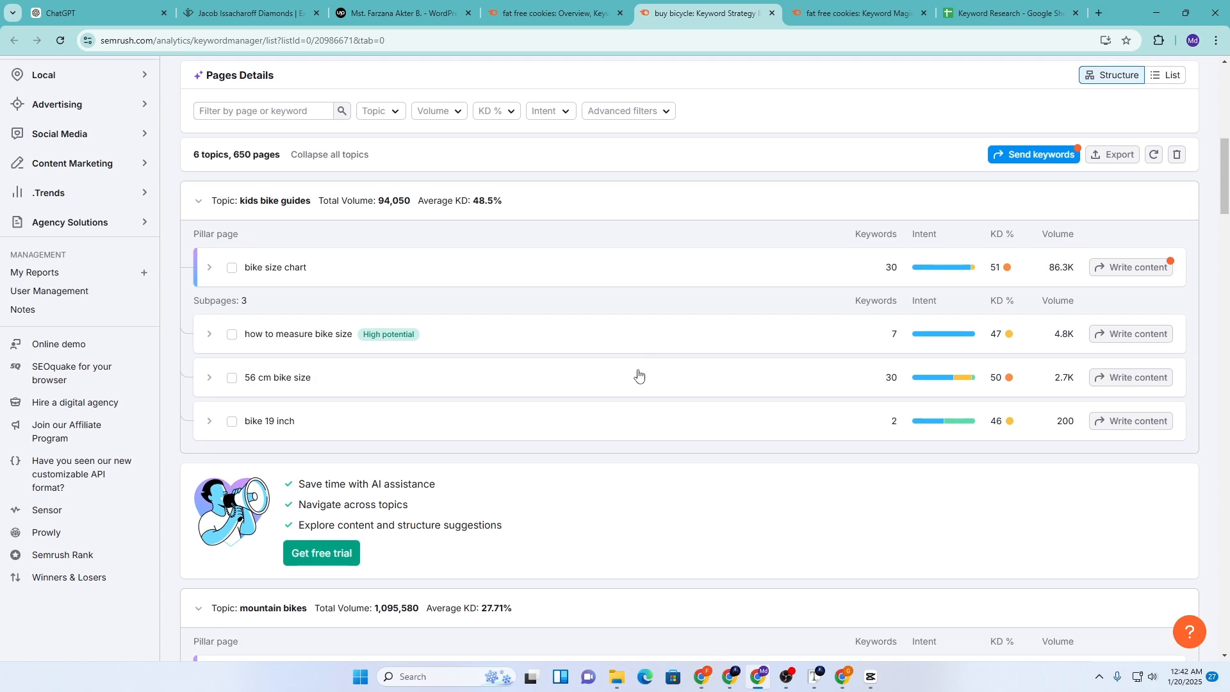
{"action": "scroll", "coordinate": [639, 373], "scroll_direction": "down", "scroll_amount": 6}
{"action": "scroll", "coordinate": [639, 373], "scroll_direction": "down", "scroll_amount": 5}
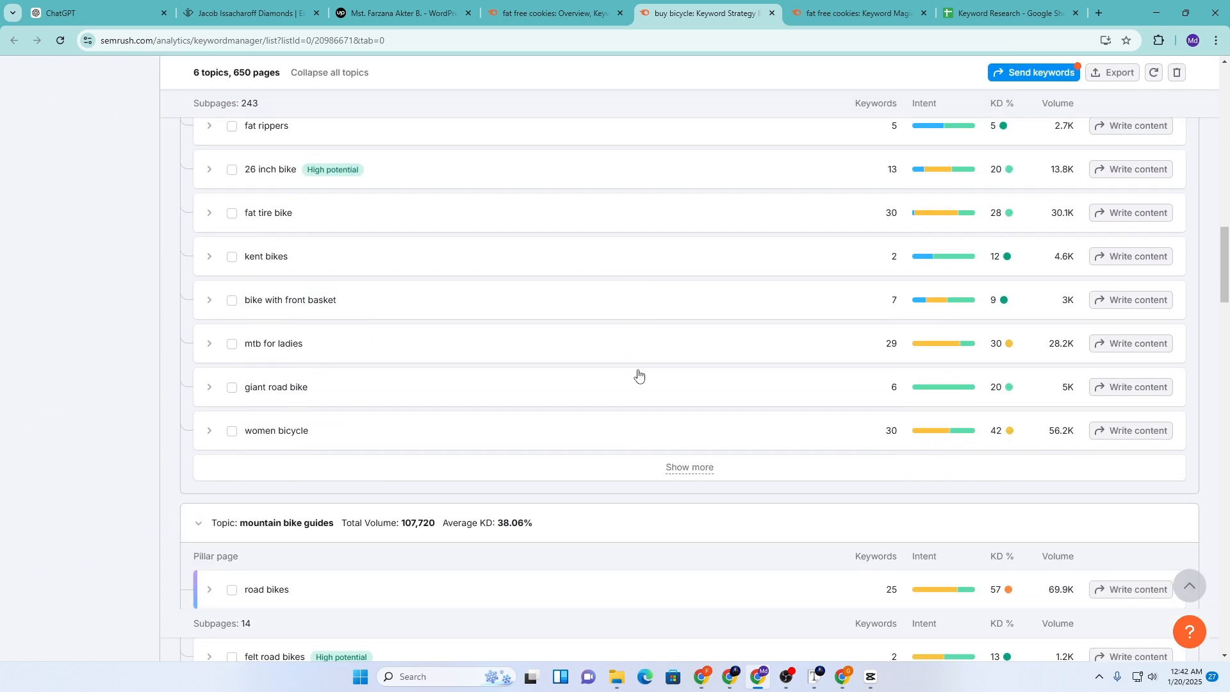
{"action": "scroll", "coordinate": [638, 375], "scroll_direction": "down", "scroll_amount": 9}
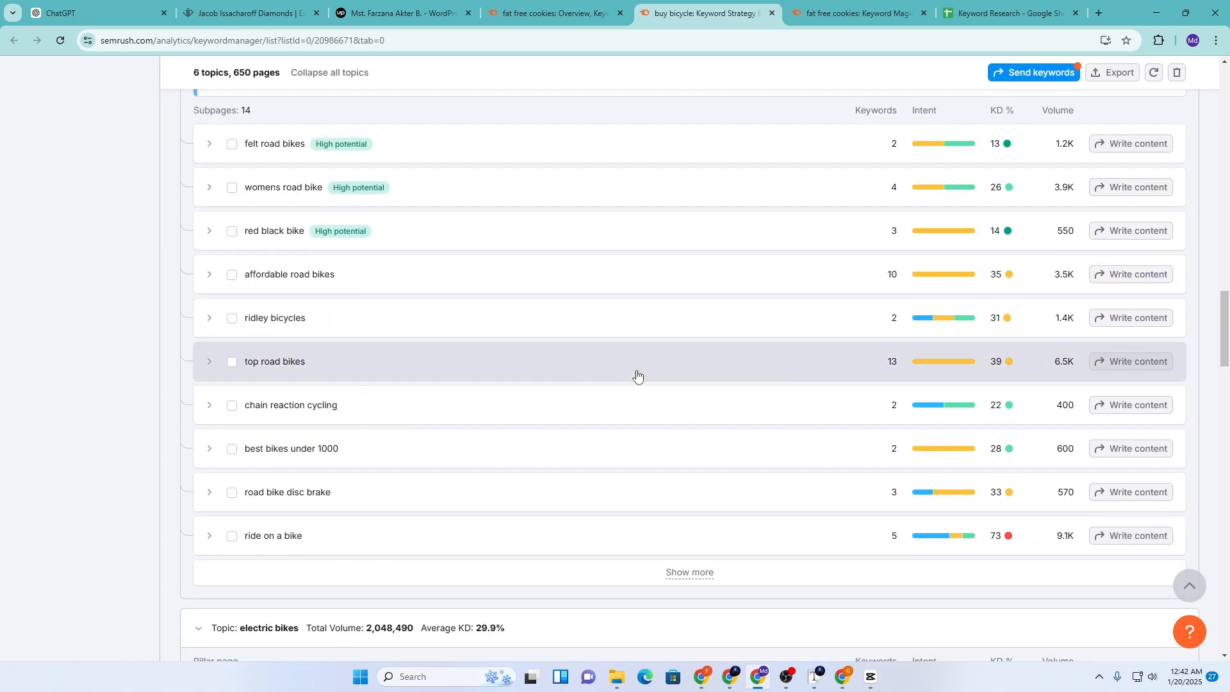
{"action": "scroll", "coordinate": [638, 375], "scroll_direction": "down", "scroll_amount": 10}
{"action": "scroll", "coordinate": [639, 373], "scroll_direction": "down", "scroll_amount": 6}
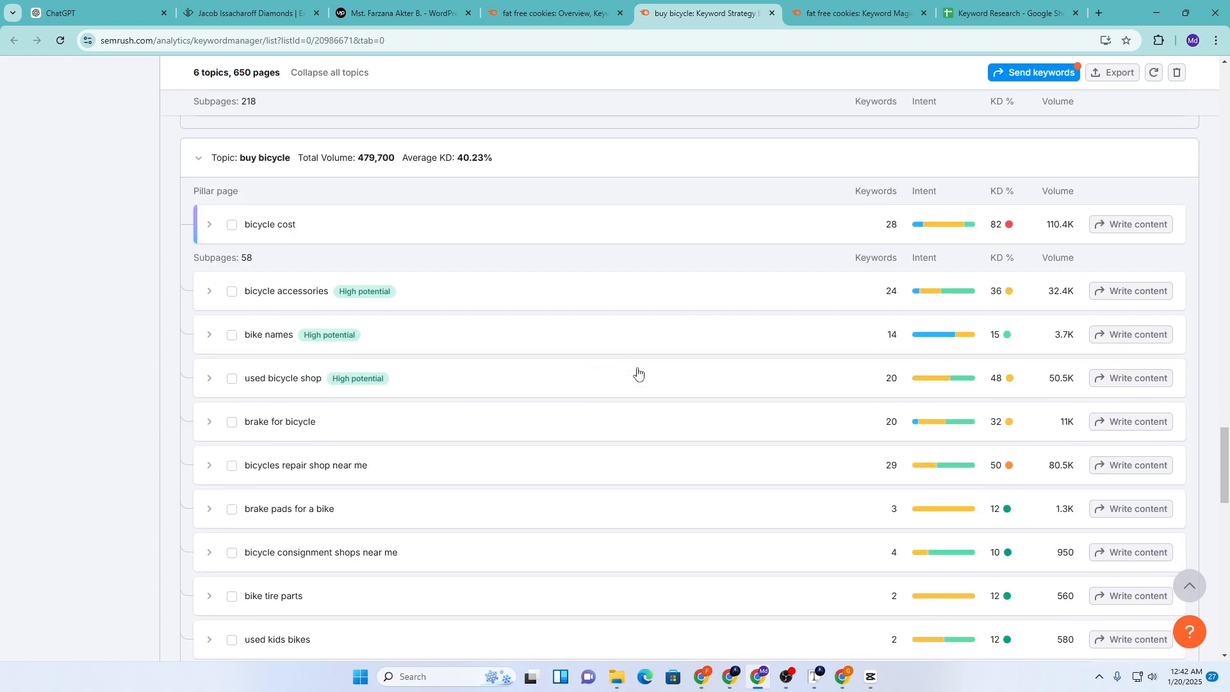
{"action": "scroll", "coordinate": [638, 372], "scroll_direction": "down", "scroll_amount": 15}
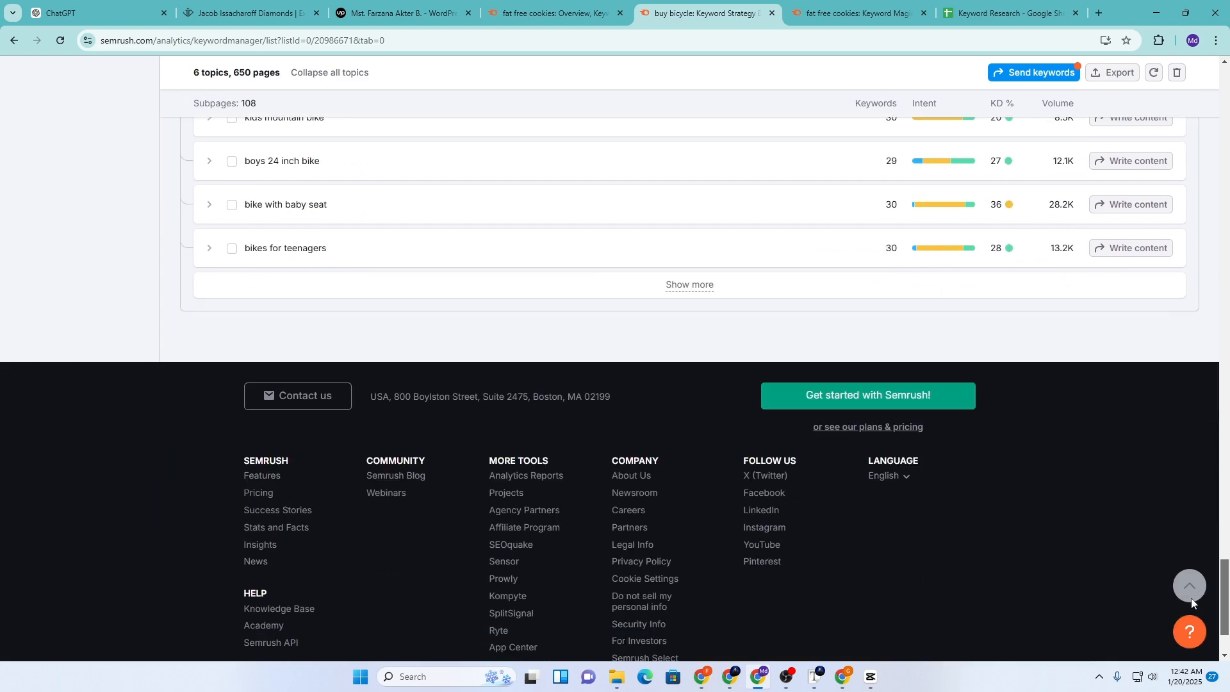
{"action": "left_click", "coordinate": [1189, 591]}
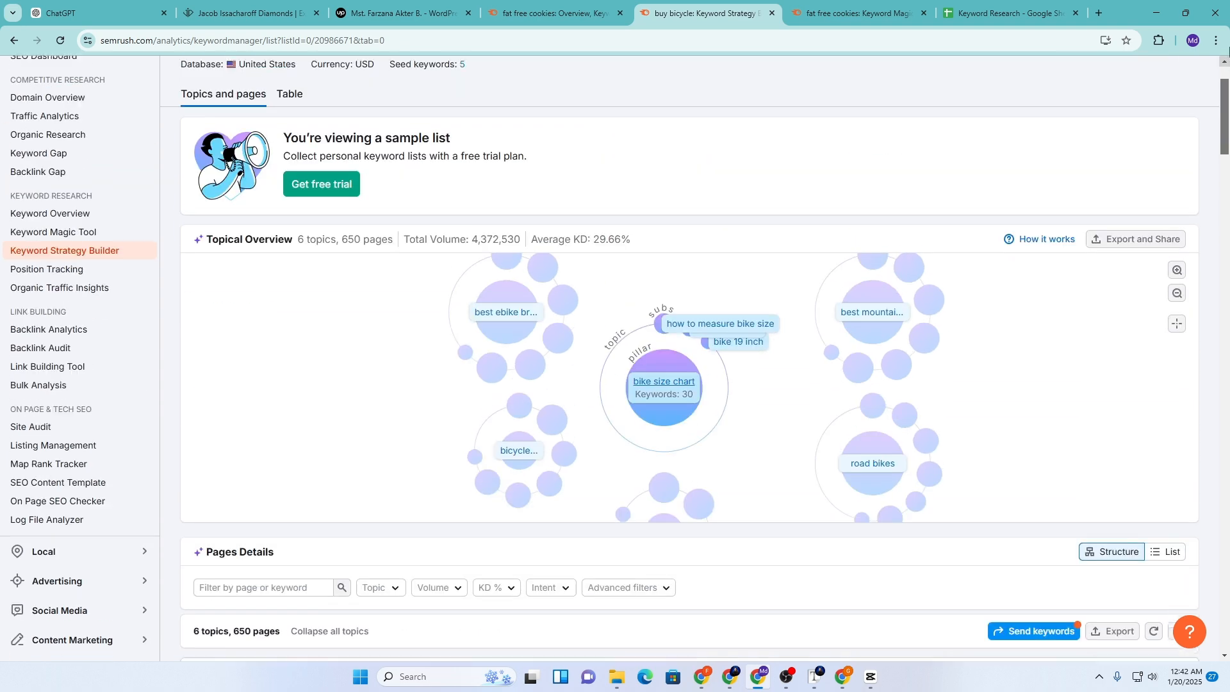
Copy 'fat free cookies' from Semrush and search it on Google in a new tab
{"action": "left_click", "coordinate": [863, 12]}
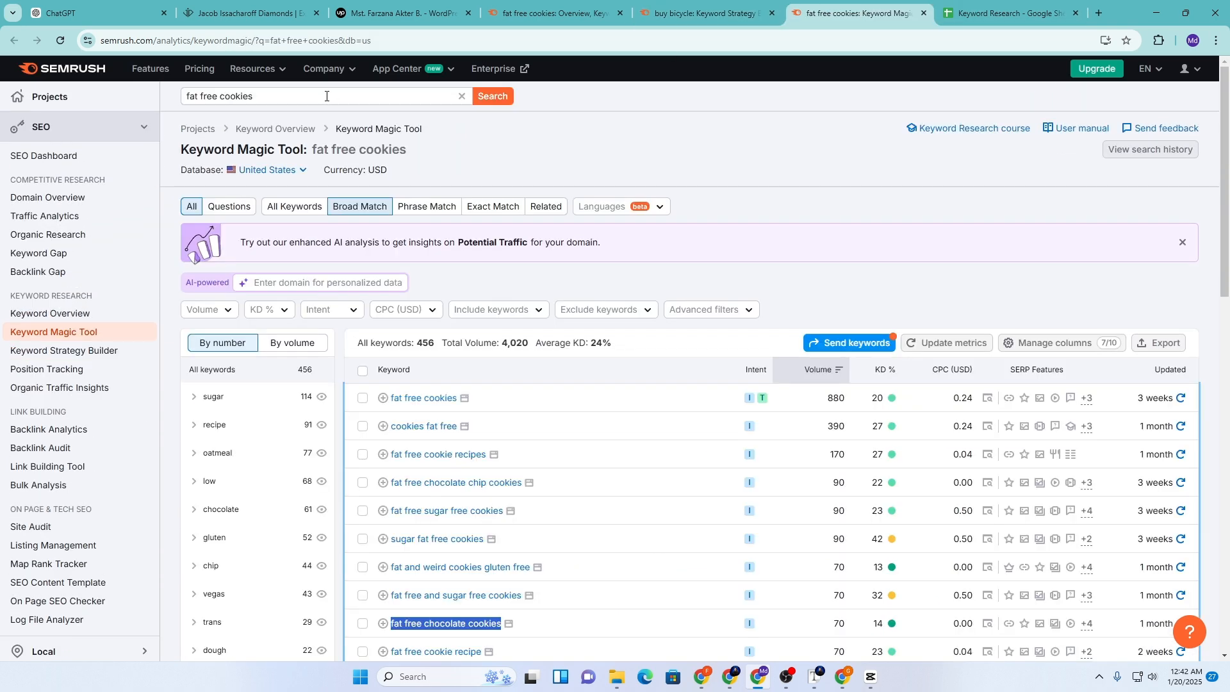
{"action": "left_click_drag", "start_coordinate": [253, 98], "coordinate": [184, 97]}
{"action": "key", "text": "ctrl+c"}
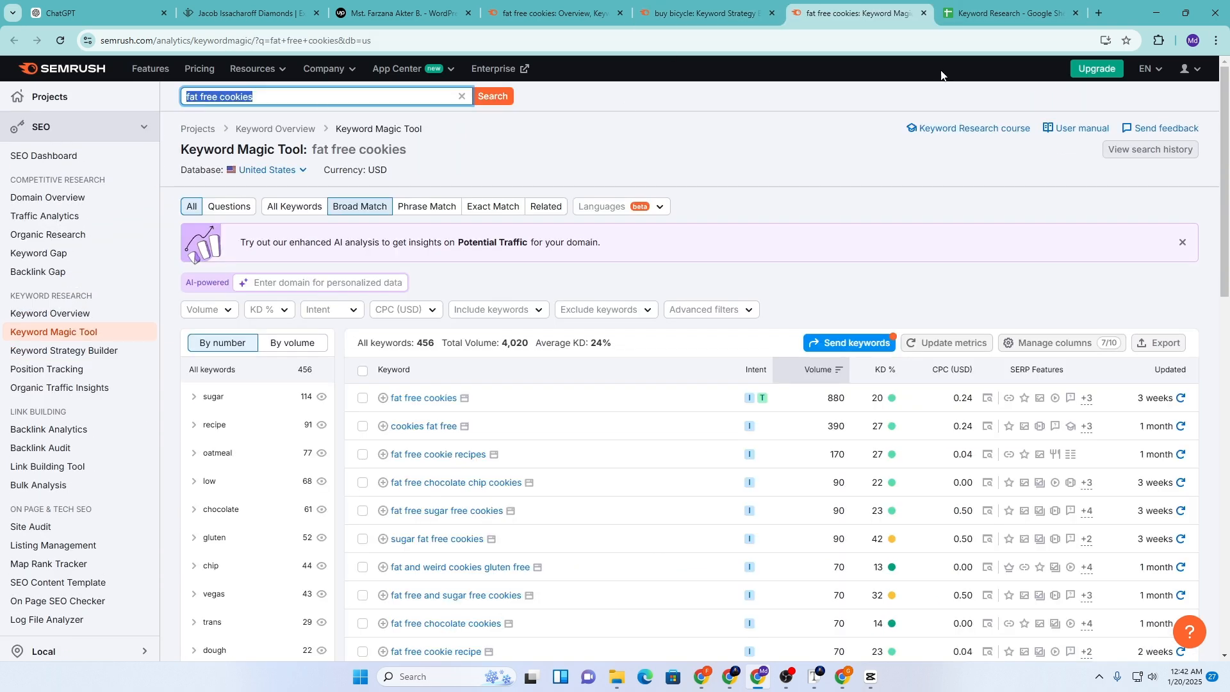
{"action": "left_click", "coordinate": [1099, 13]}
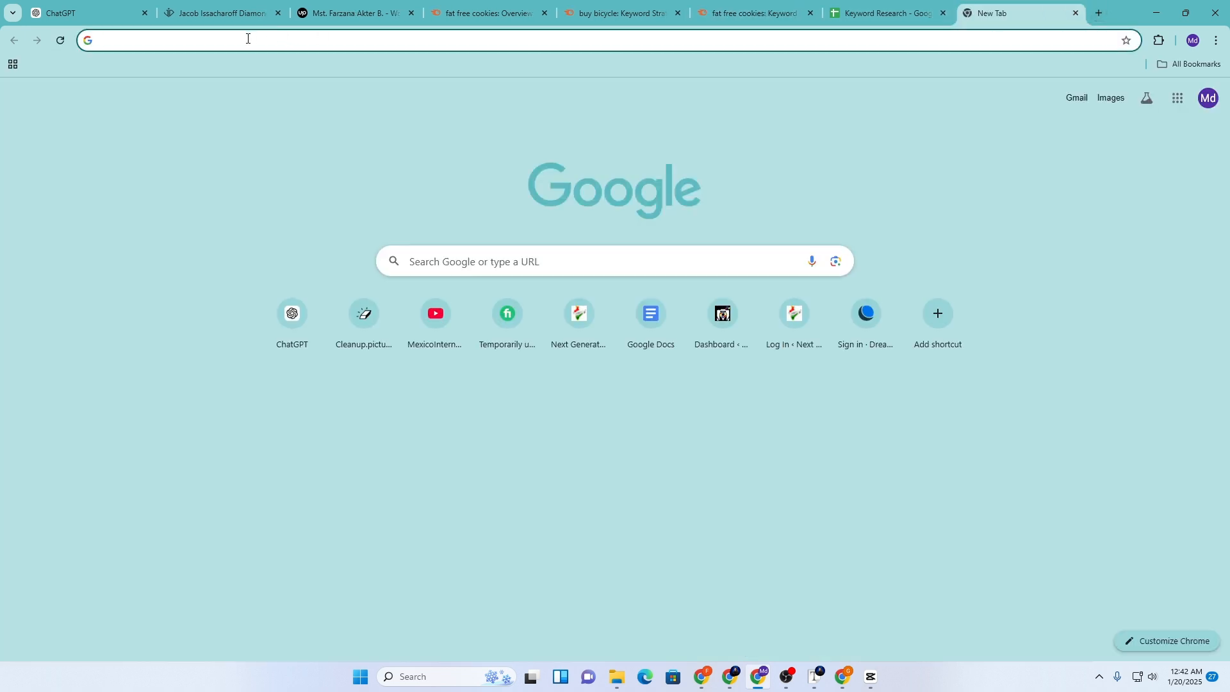
{"action": "left_click", "coordinate": [192, 45]}
{"action": "key", "text": "ctrl+v"}
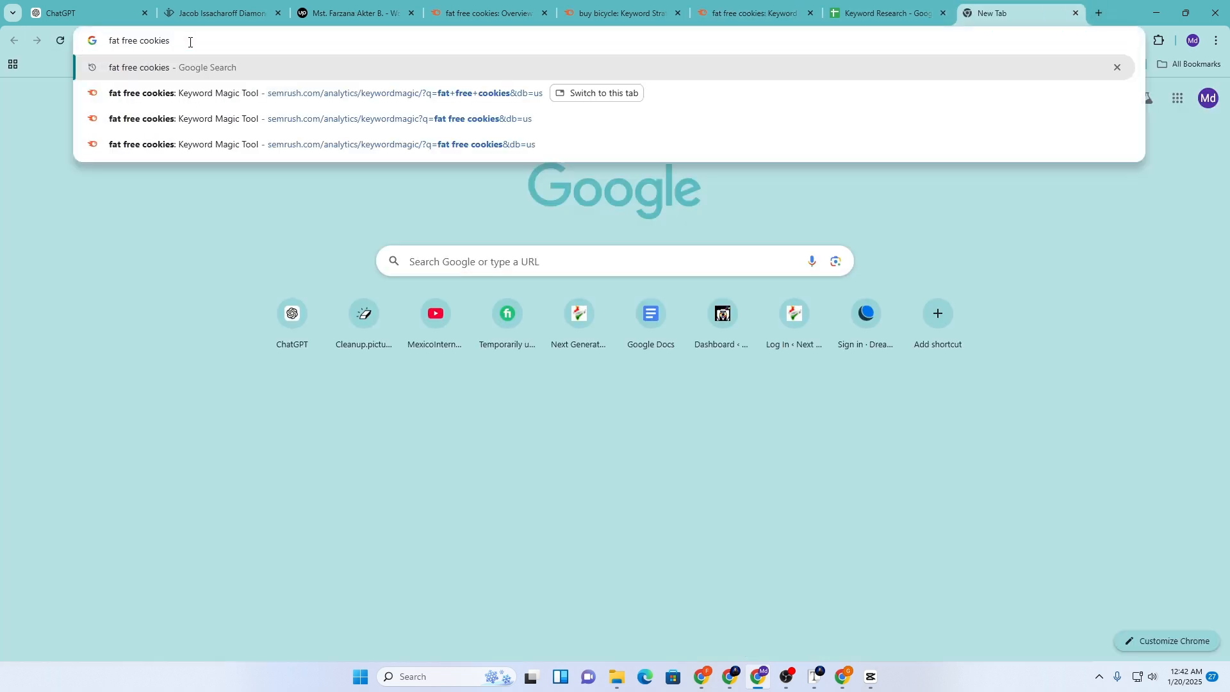
{"action": "key", "text": "Return"}
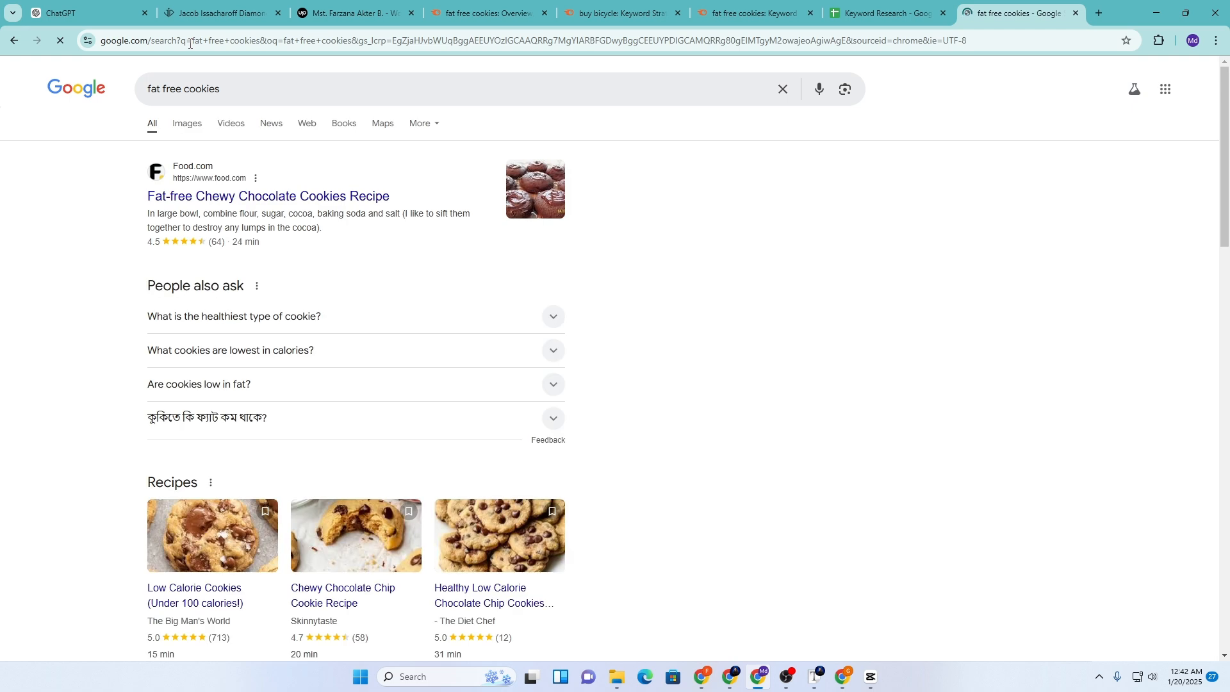
Scroll to the related searches and highlight 'Fat free cookies for weight loss'
{"action": "scroll", "coordinate": [293, 486], "scroll_direction": "down", "scroll_amount": 10}
{"action": "scroll", "coordinate": [293, 486], "scroll_direction": "down", "scroll_amount": 10}
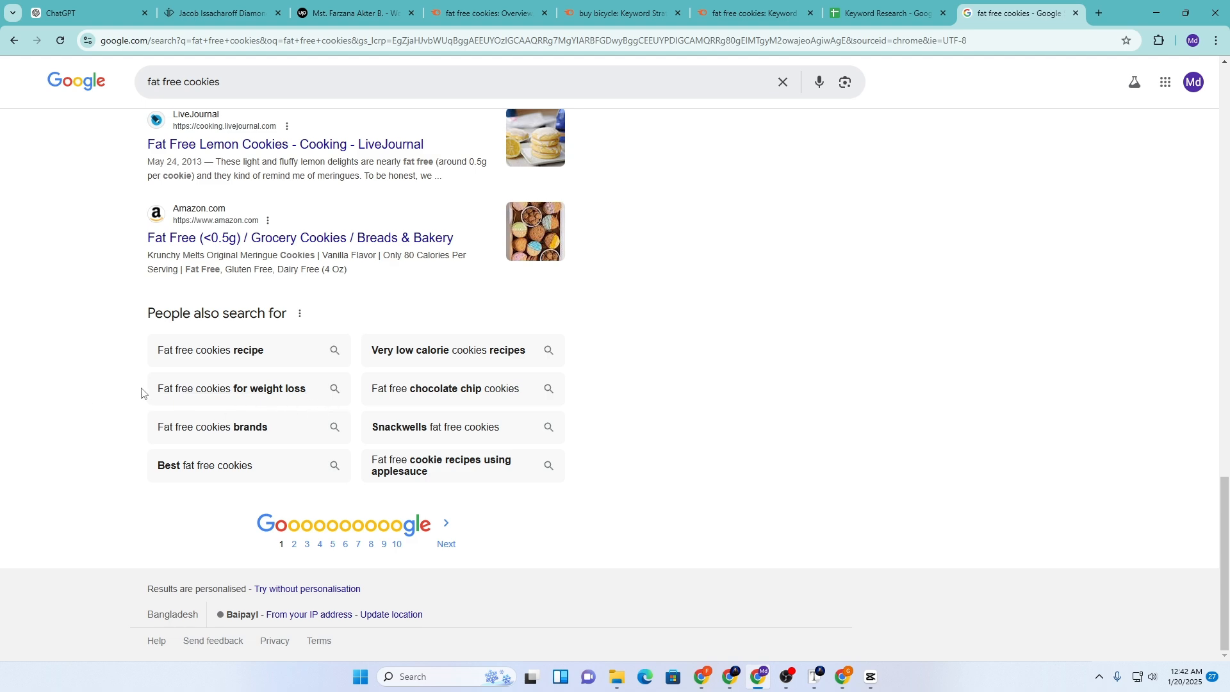
{"action": "left_click_drag", "start_coordinate": [147, 392], "coordinate": [303, 392]}
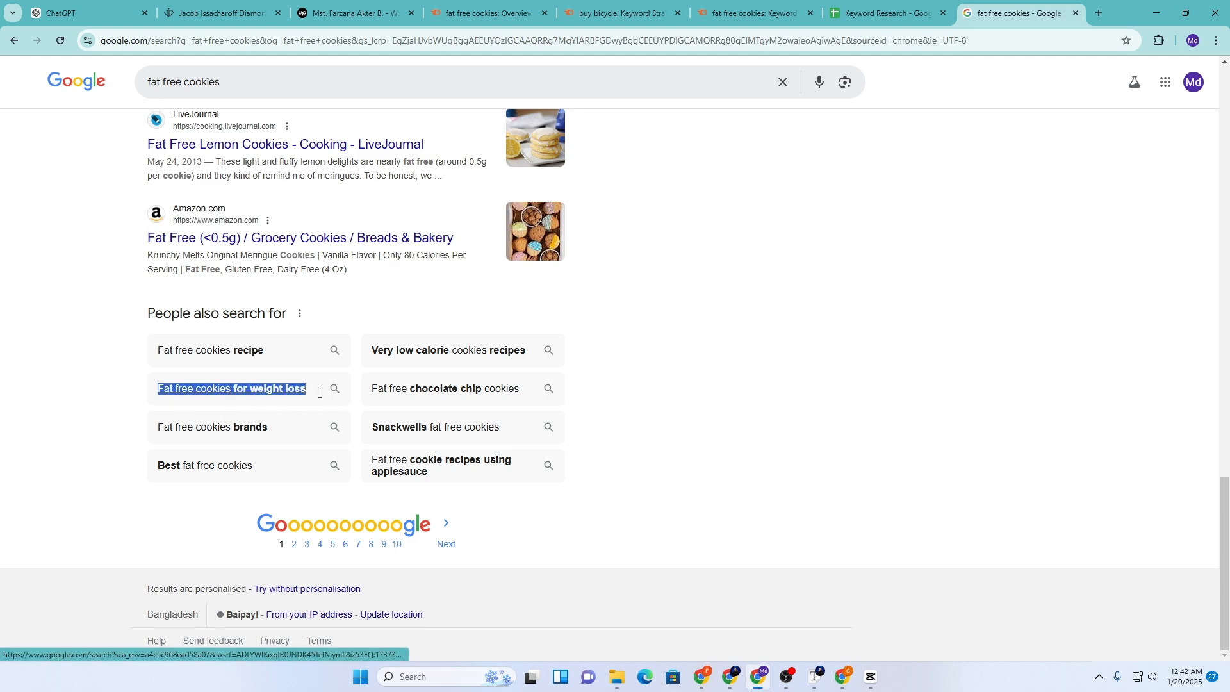
Search Semrush for 'Fat free cookies for weight loss' and view its overview: 5.3K volume, 48% KD
{"action": "left_click", "coordinate": [743, 12]}
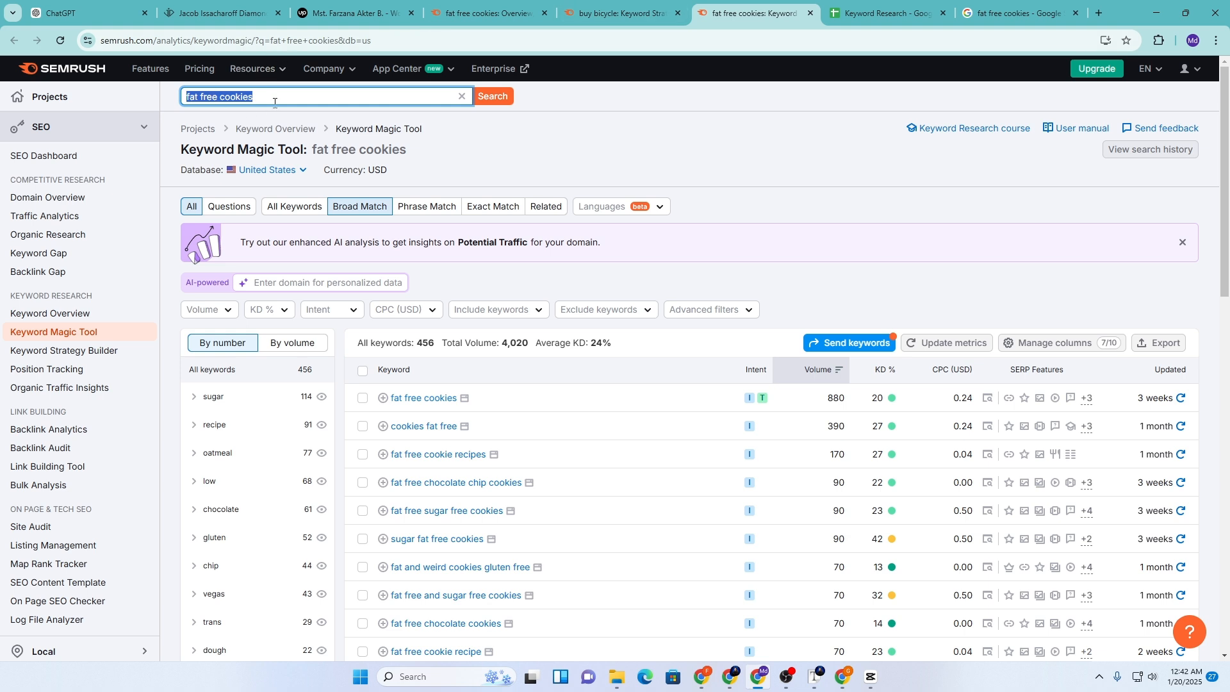
{"action": "left_click_drag", "start_coordinate": [275, 102], "coordinate": [190, 95]}
{"action": "type", "text": "fat free cookies for weight loss"}
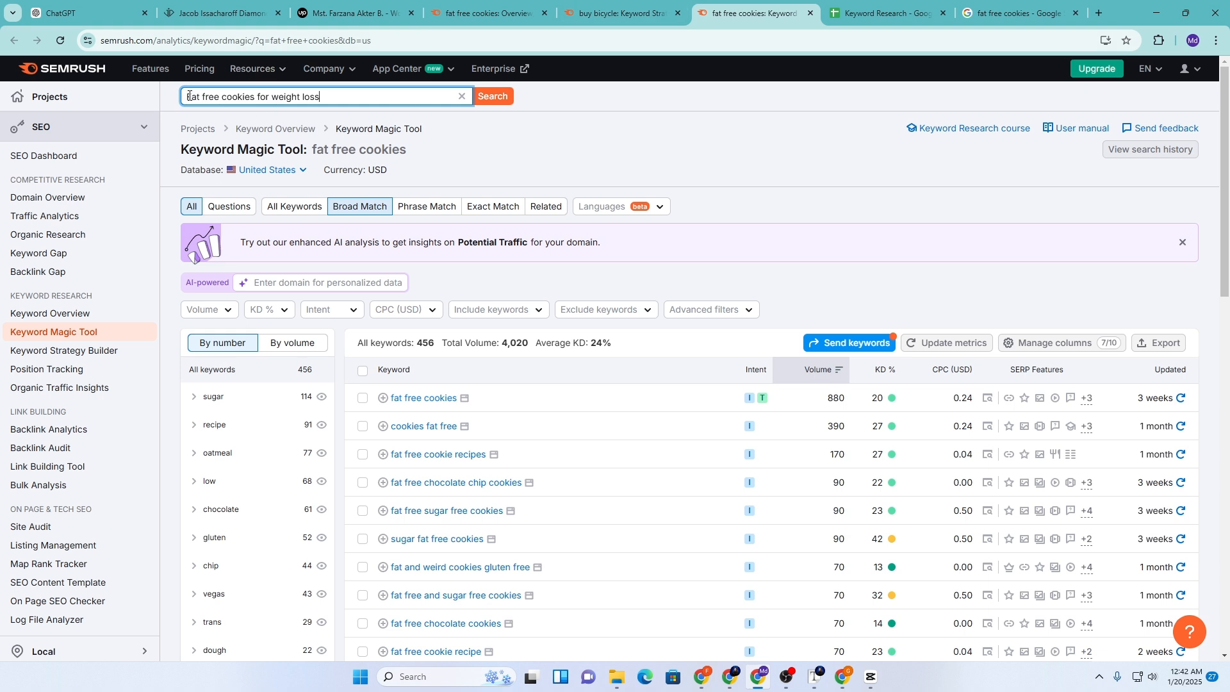
{"action": "left_click", "coordinate": [493, 97]}
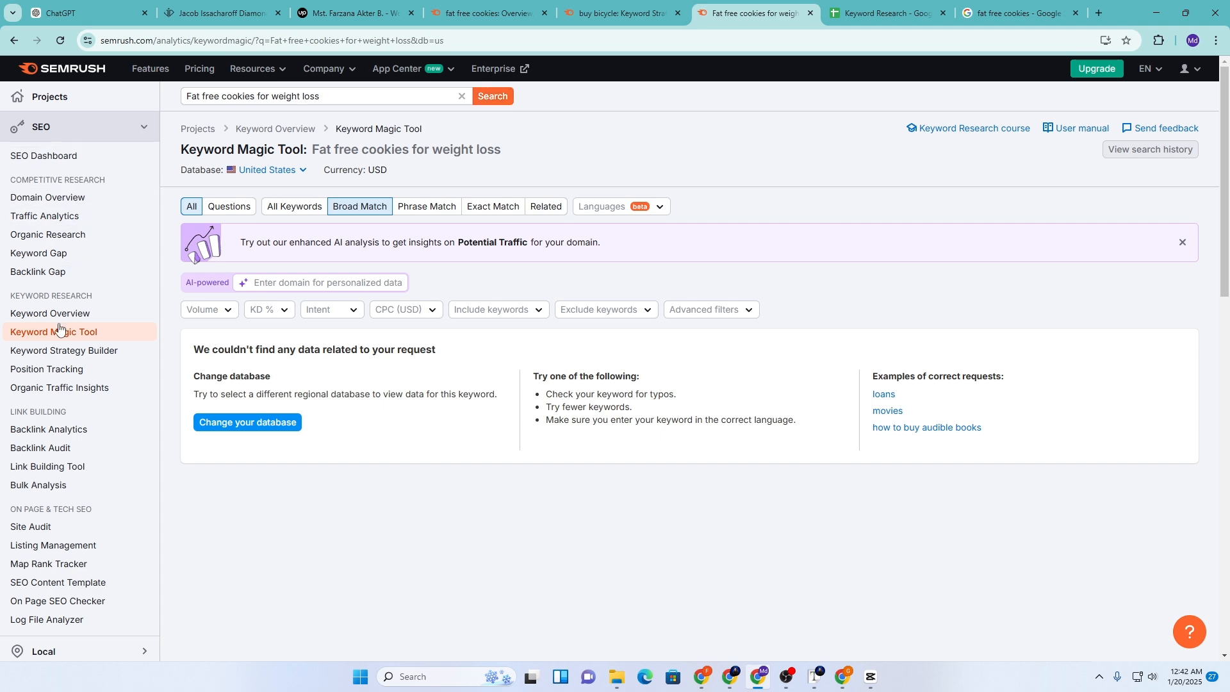
{"action": "left_click", "coordinate": [50, 323]}
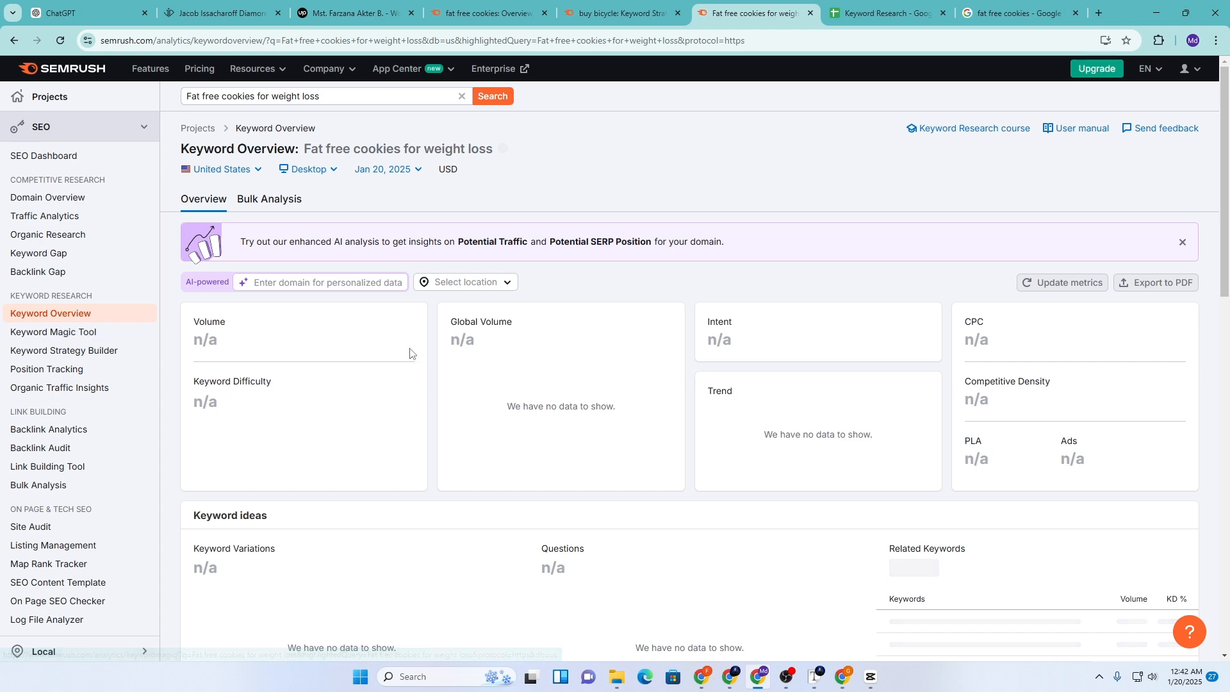
{"action": "scroll", "coordinate": [322, 385], "scroll_direction": "down", "scroll_amount": 4}
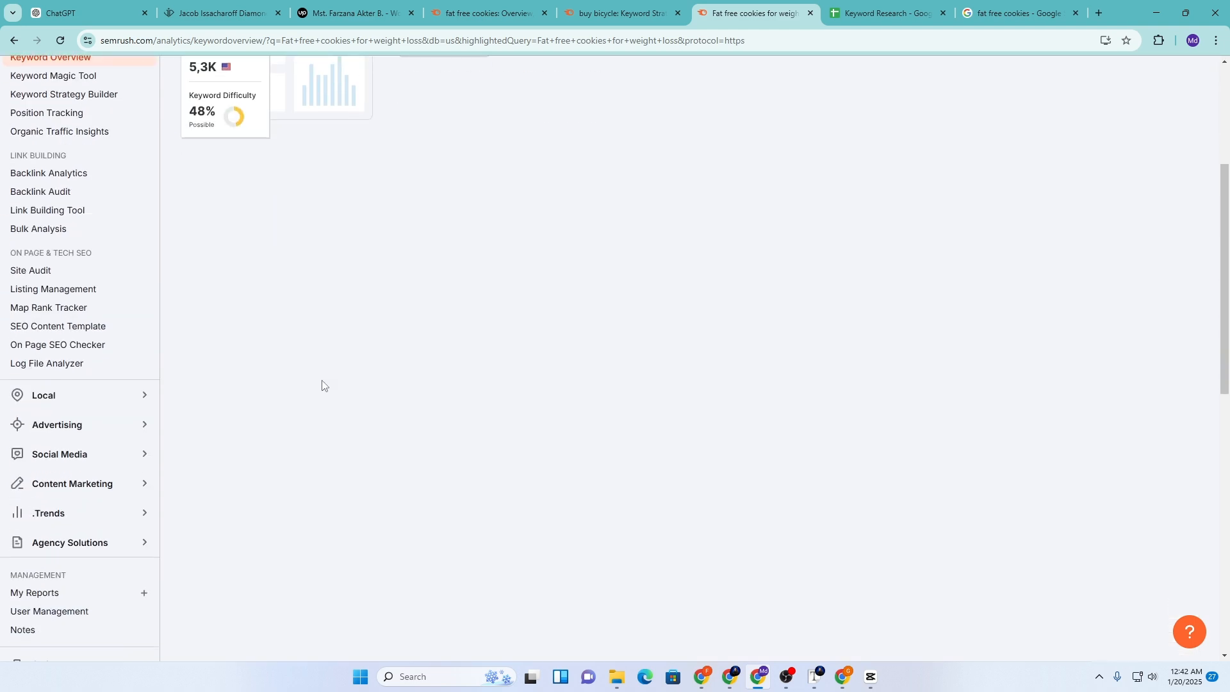
{"action": "scroll", "coordinate": [322, 384], "scroll_direction": "up", "scroll_amount": 4}
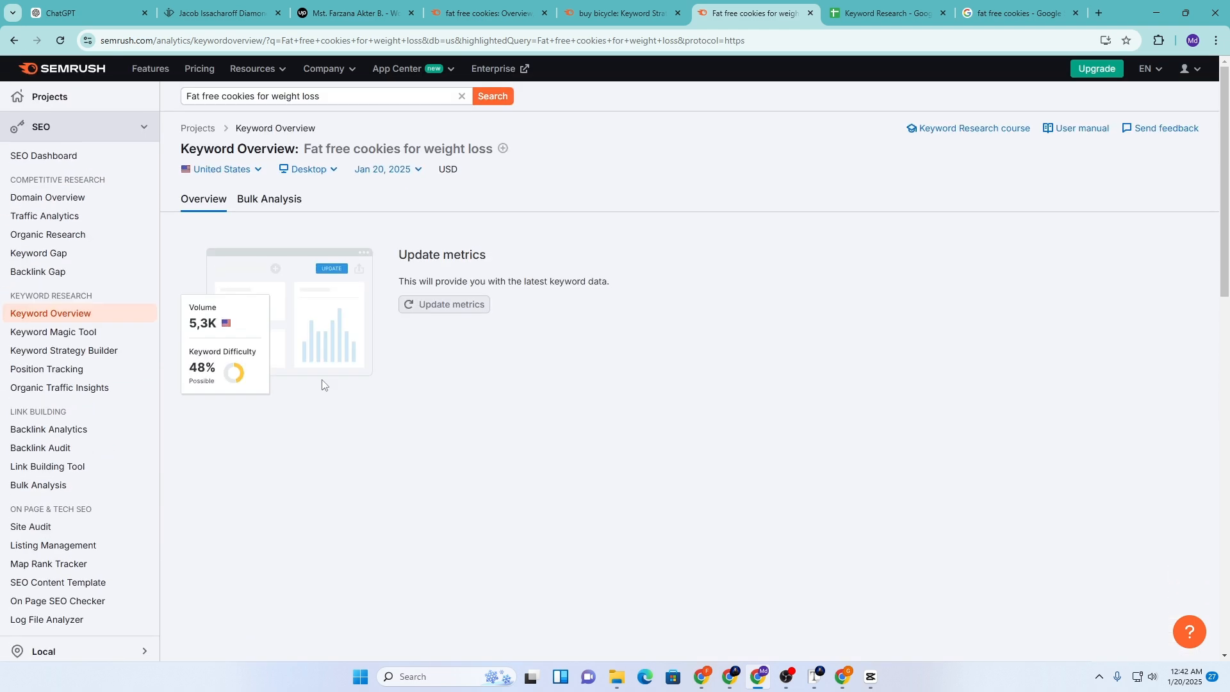
Search the web for 'ahrefs' in a new tab and look at the results
{"action": "left_click", "coordinate": [1100, 11]}
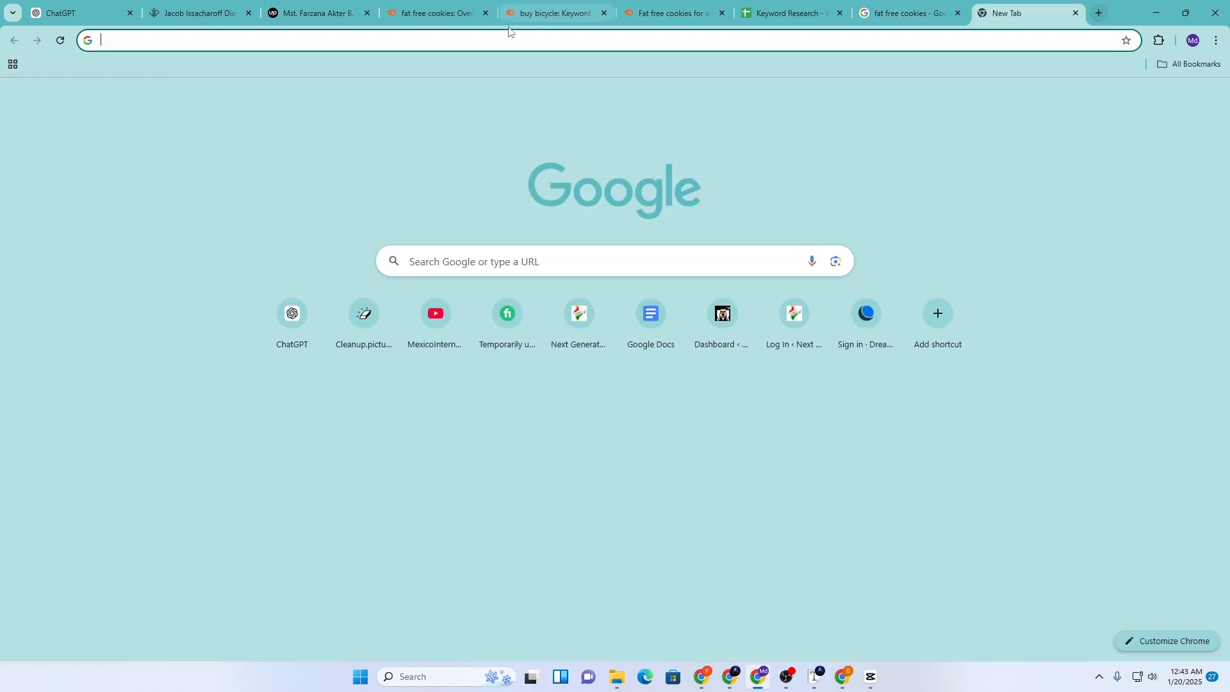
{"action": "left_click", "coordinate": [464, 49]}
{"action": "type", "text": "ahrefs"}
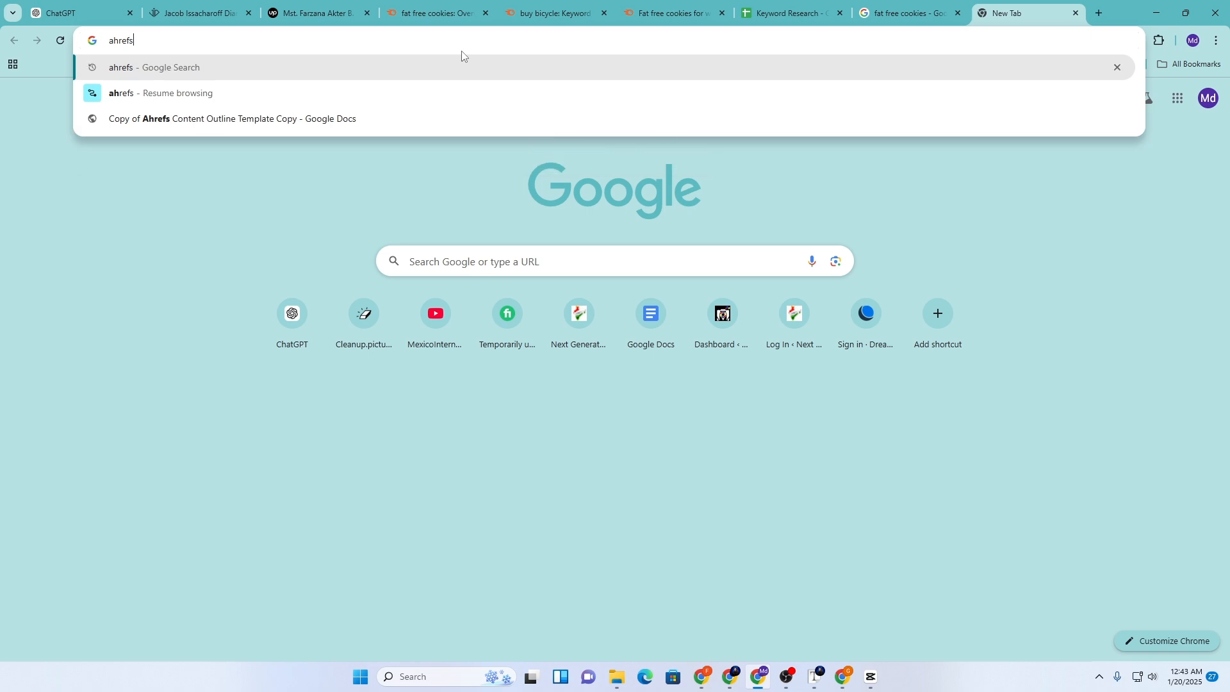
{"action": "key", "text": "Return"}
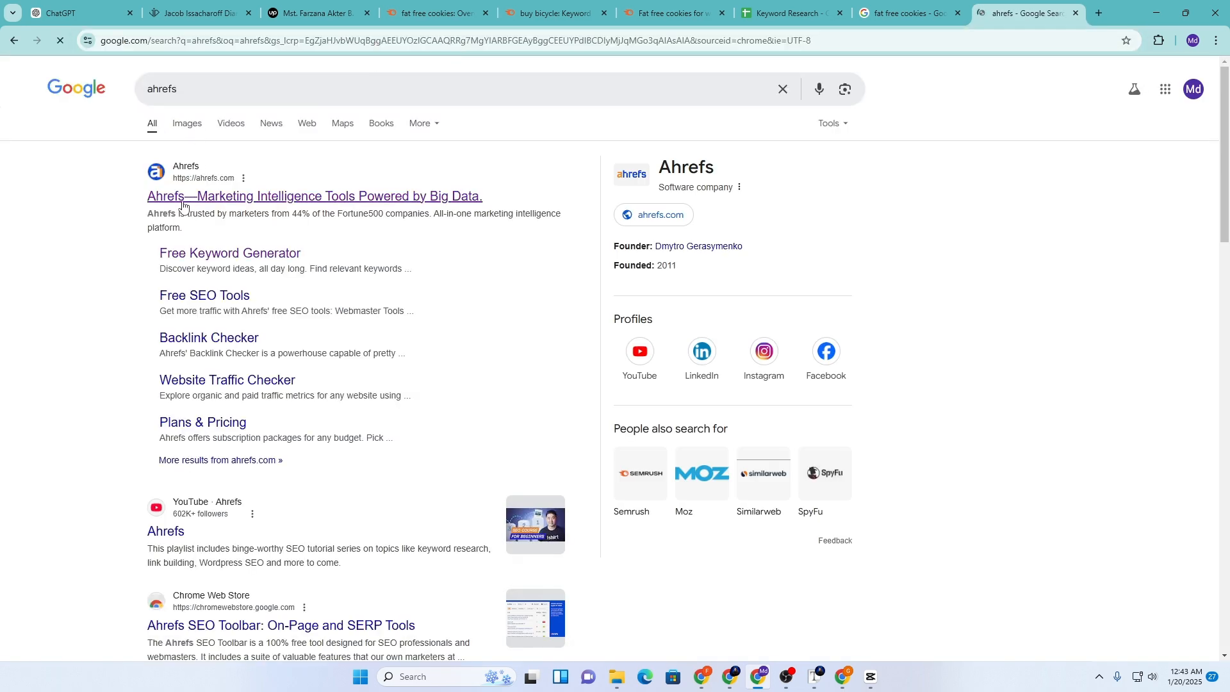
{"action": "left_click", "coordinate": [182, 200]}
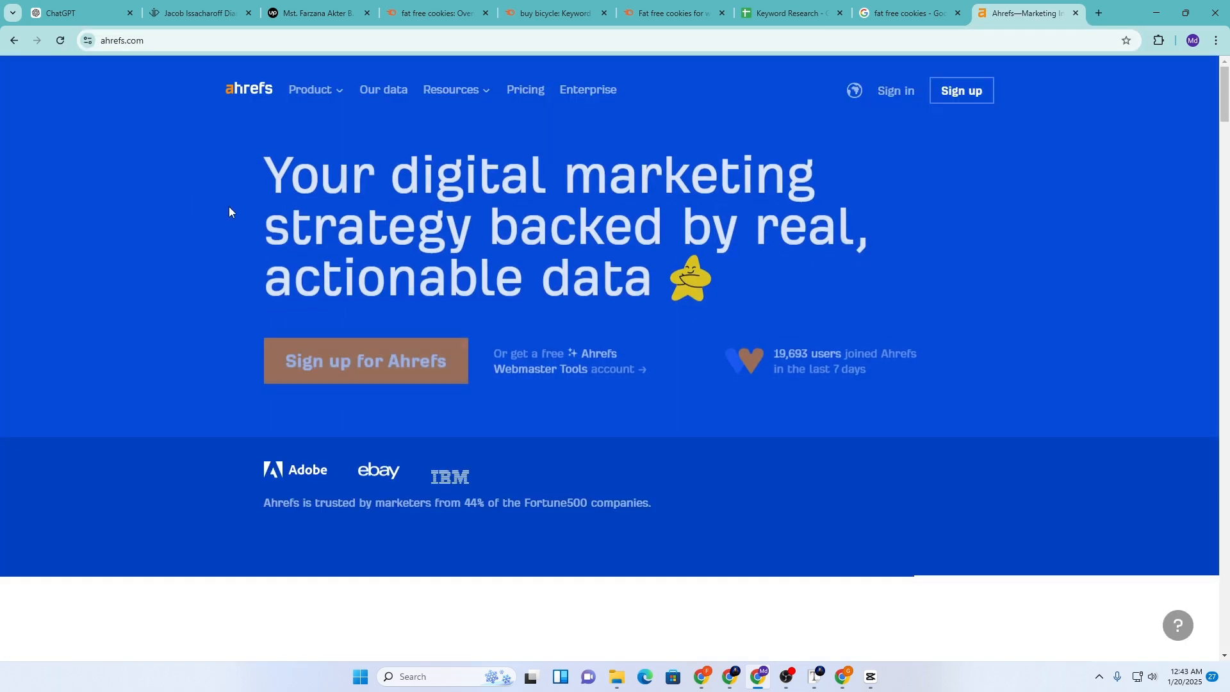
{"action": "left_click", "coordinate": [6, 46]}
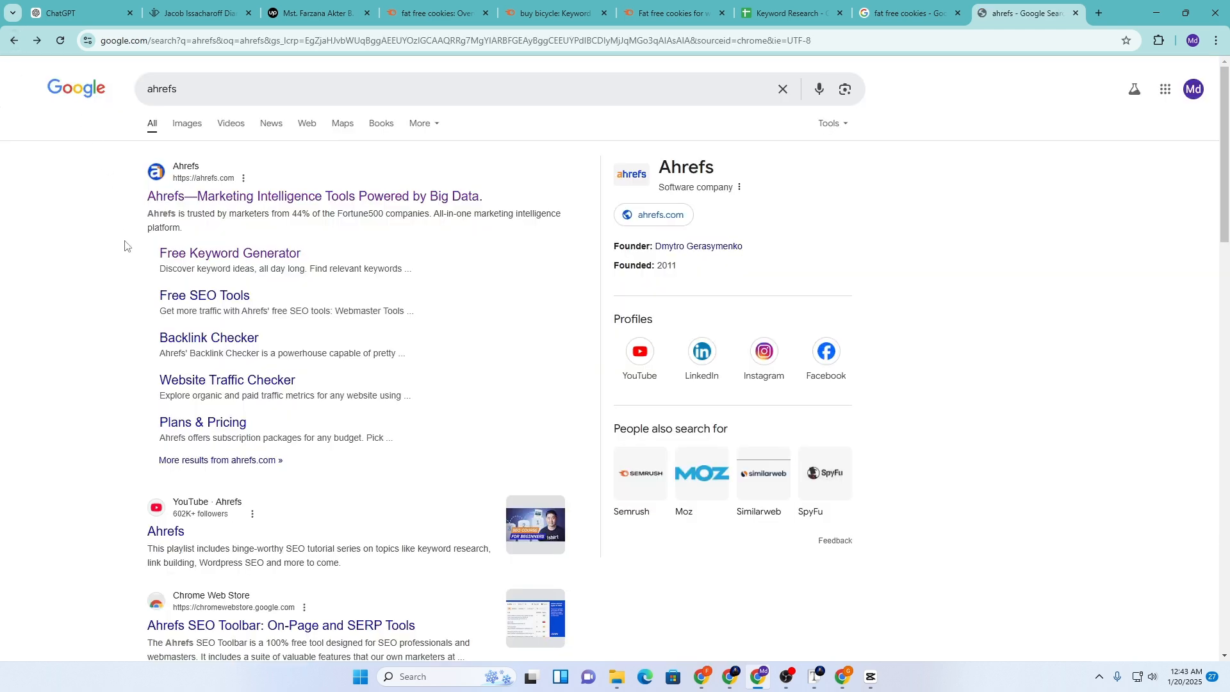
Run Ahrefs' Free Keyword Generator on 'Fat free cookies for weight loss', which finds no ideas
{"action": "left_click", "coordinate": [173, 256]}
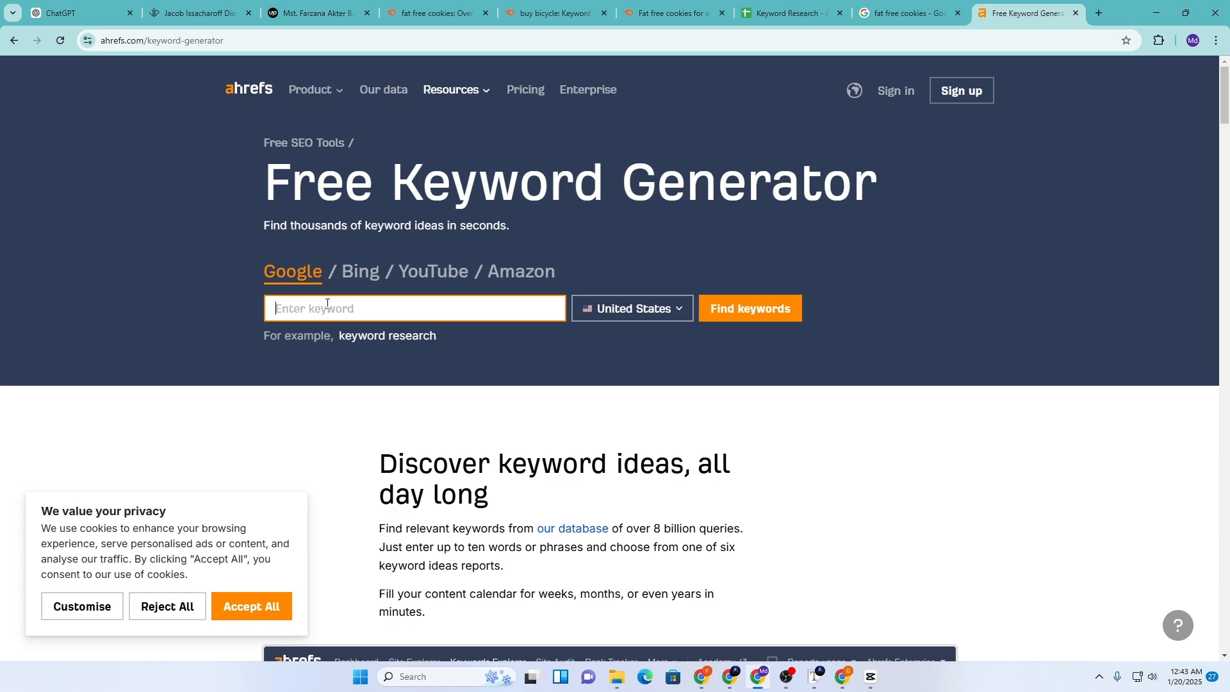
{"action": "type", "text": "Fat free cookies for weight loss"}
{"action": "left_click", "coordinate": [740, 308]}
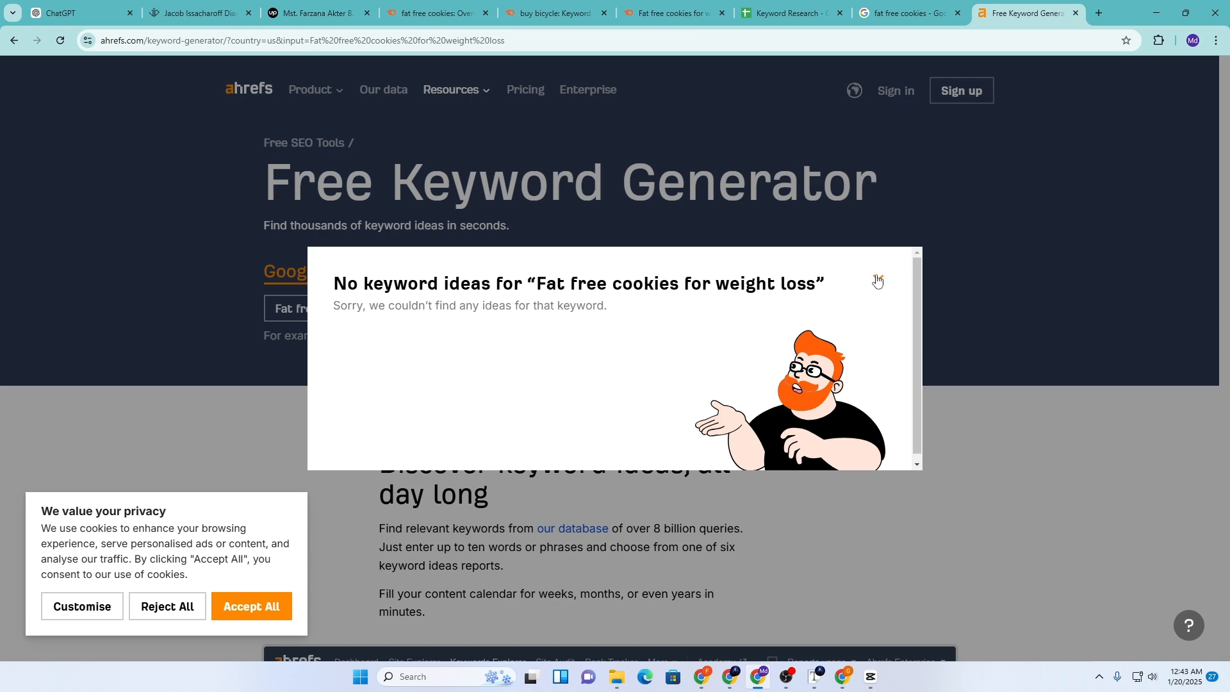
{"action": "left_click", "coordinate": [877, 280]}
{"action": "left_click", "coordinate": [905, 13]}
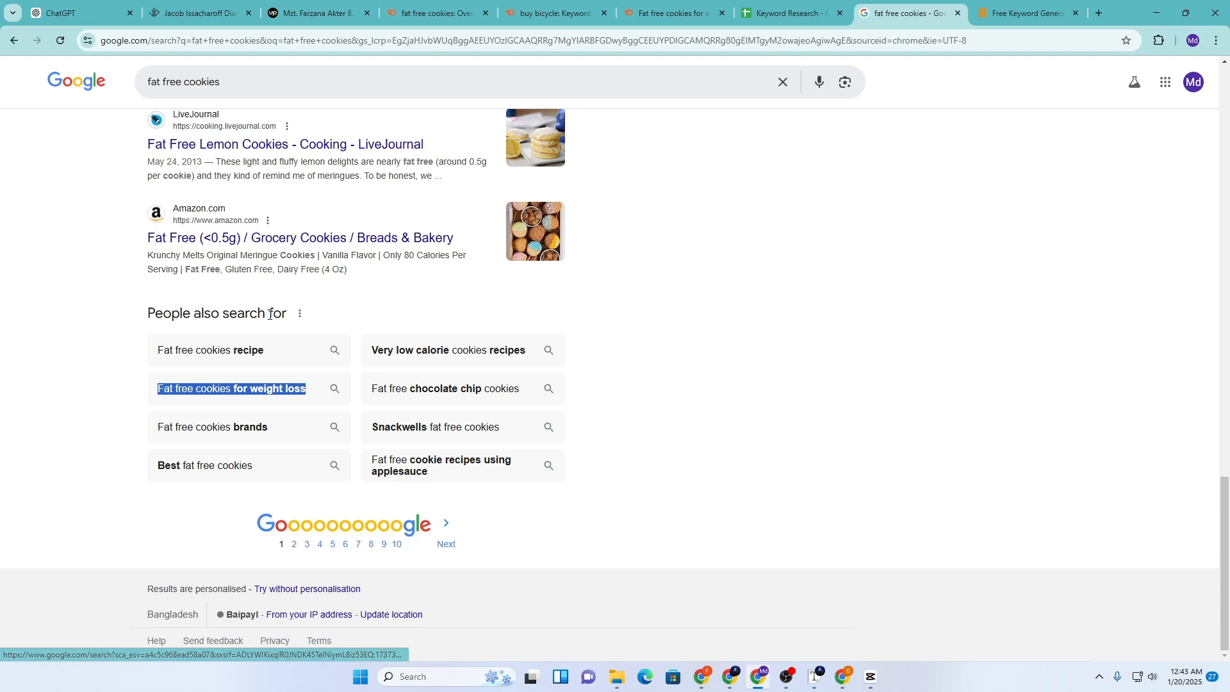
Add the header 'Google' in G1 and paste 'Fat free cookies for weight loss' into G2
{"action": "right_click", "coordinate": [259, 397]}
{"action": "left_click", "coordinate": [276, 533]}
{"action": "left_click", "coordinate": [771, 12]}
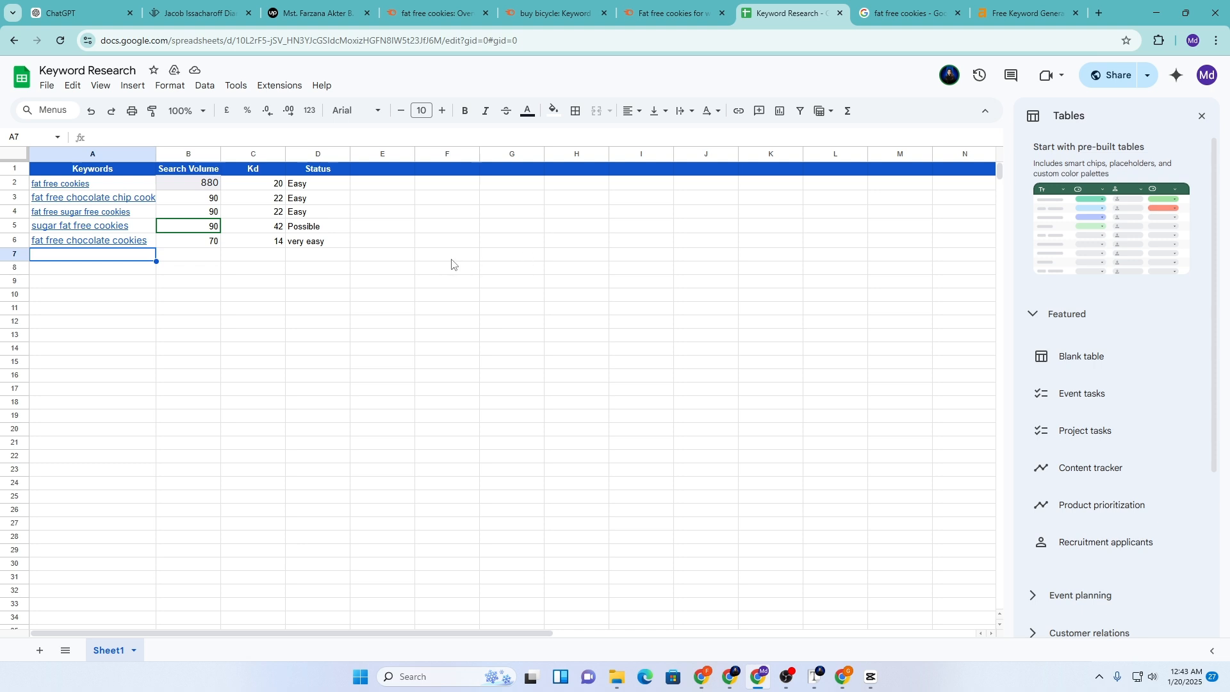
{"action": "left_click", "coordinate": [522, 258]}
{"action": "left_click", "coordinate": [515, 174]}
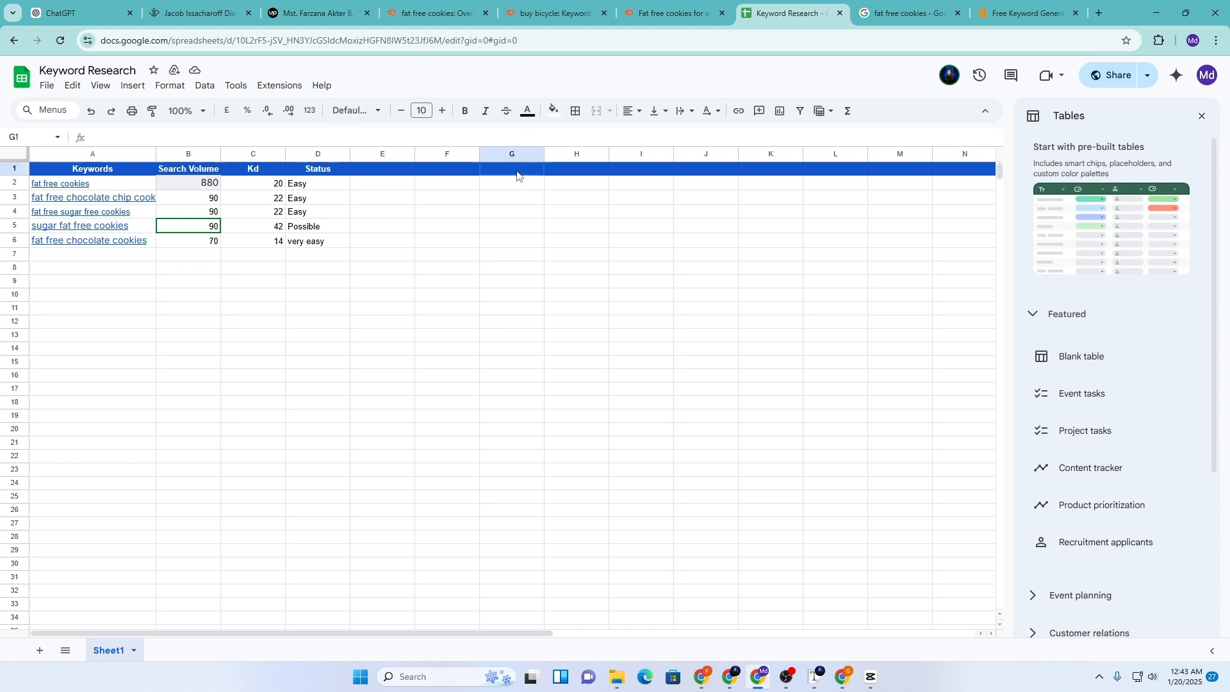
{"action": "type", "text": "Google"}
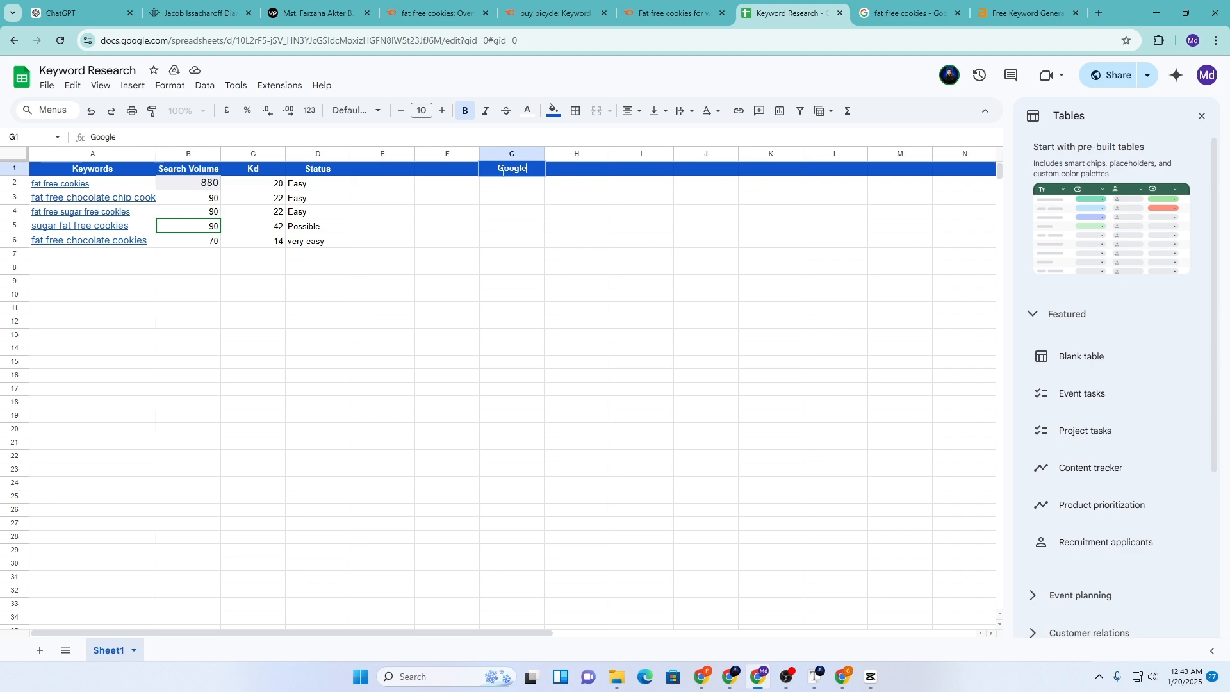
{"action": "key", "text": "Return"}
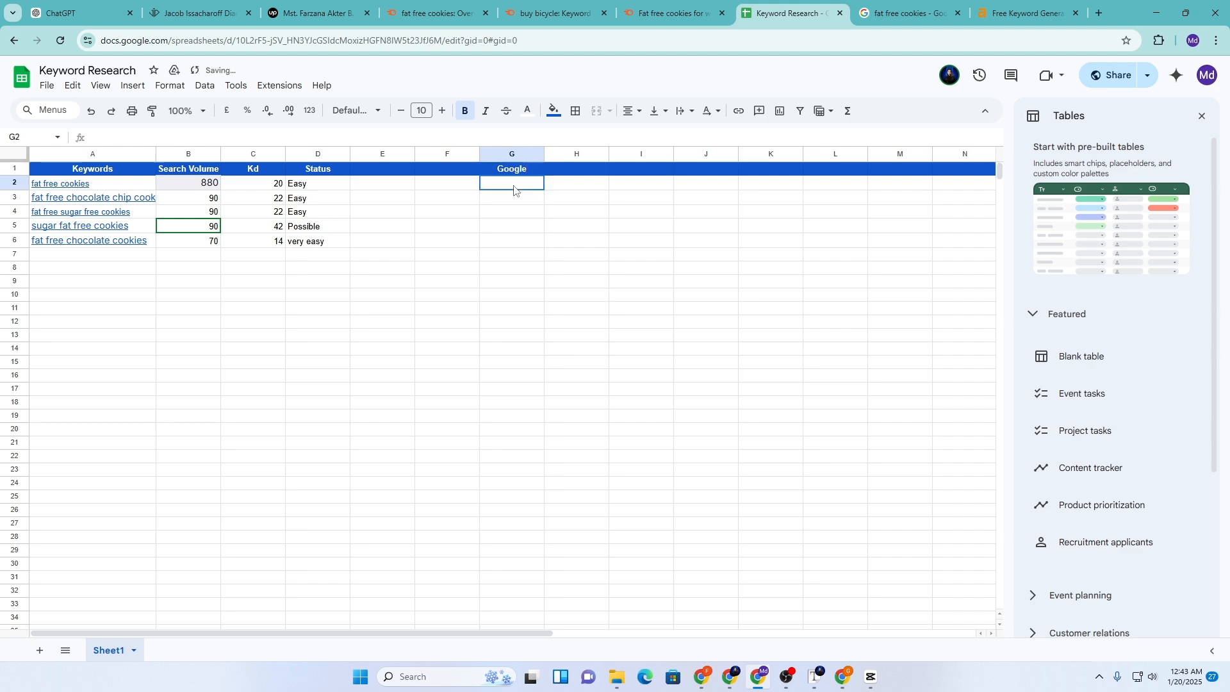
{"action": "key", "text": "ctrl+v"}
Copy the related search 'Fat free cookies brands' from Google into G3
{"action": "left_click", "coordinate": [508, 204]}
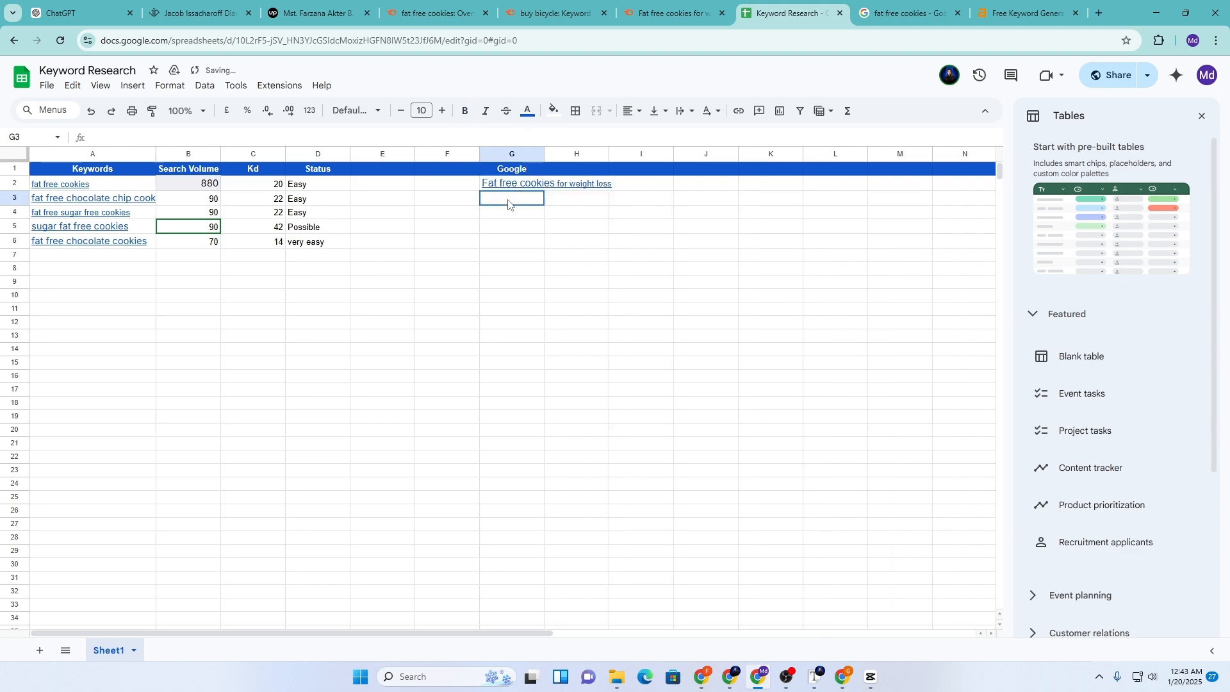
{"action": "left_click", "coordinate": [932, 9]}
{"action": "left_click", "coordinate": [94, 391]}
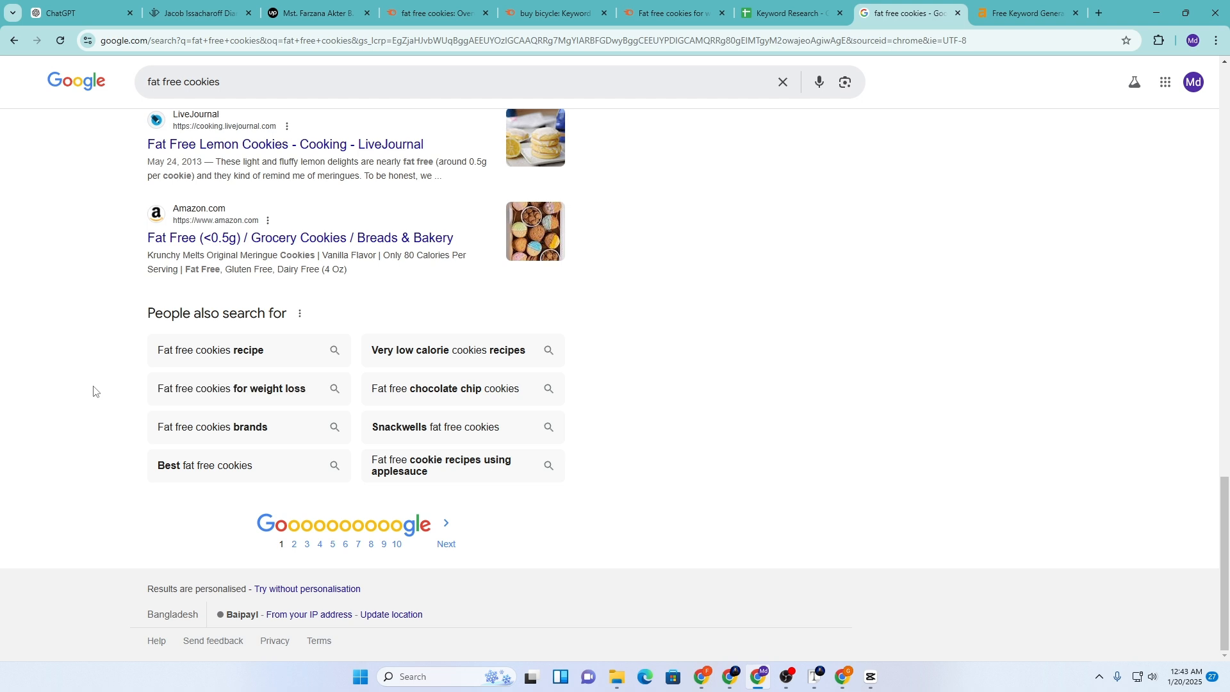
{"action": "left_click_drag", "start_coordinate": [153, 429], "coordinate": [266, 428]}
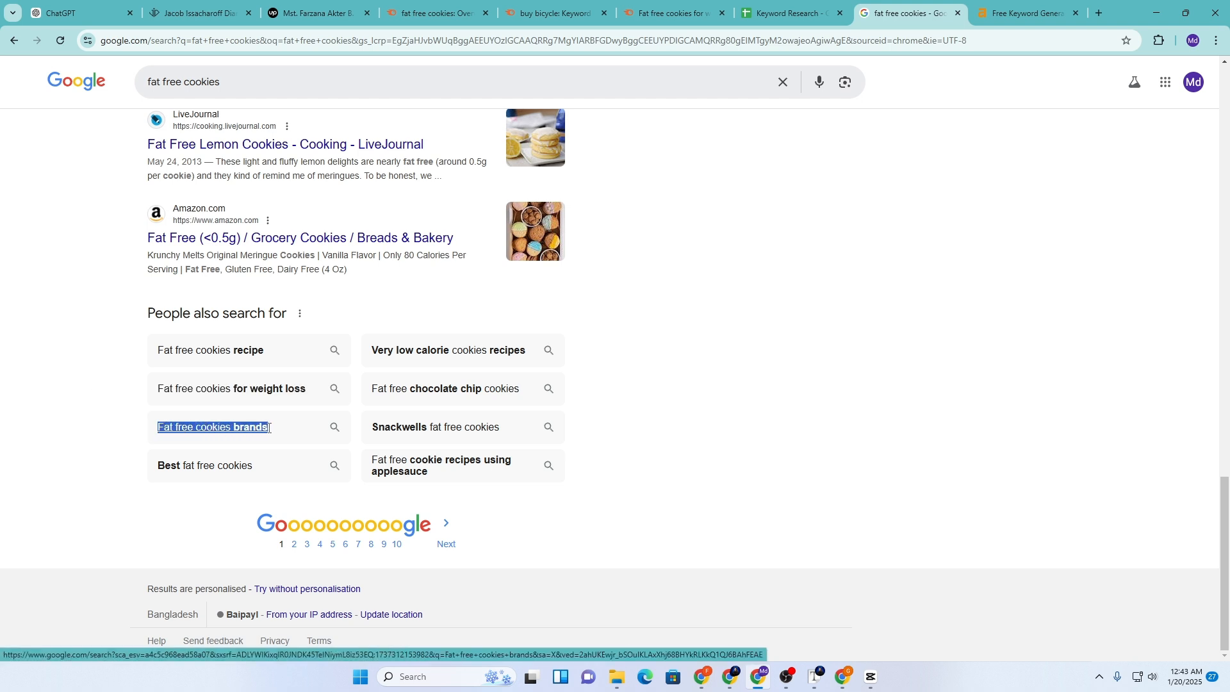
{"action": "left_click", "coordinate": [780, 3]}
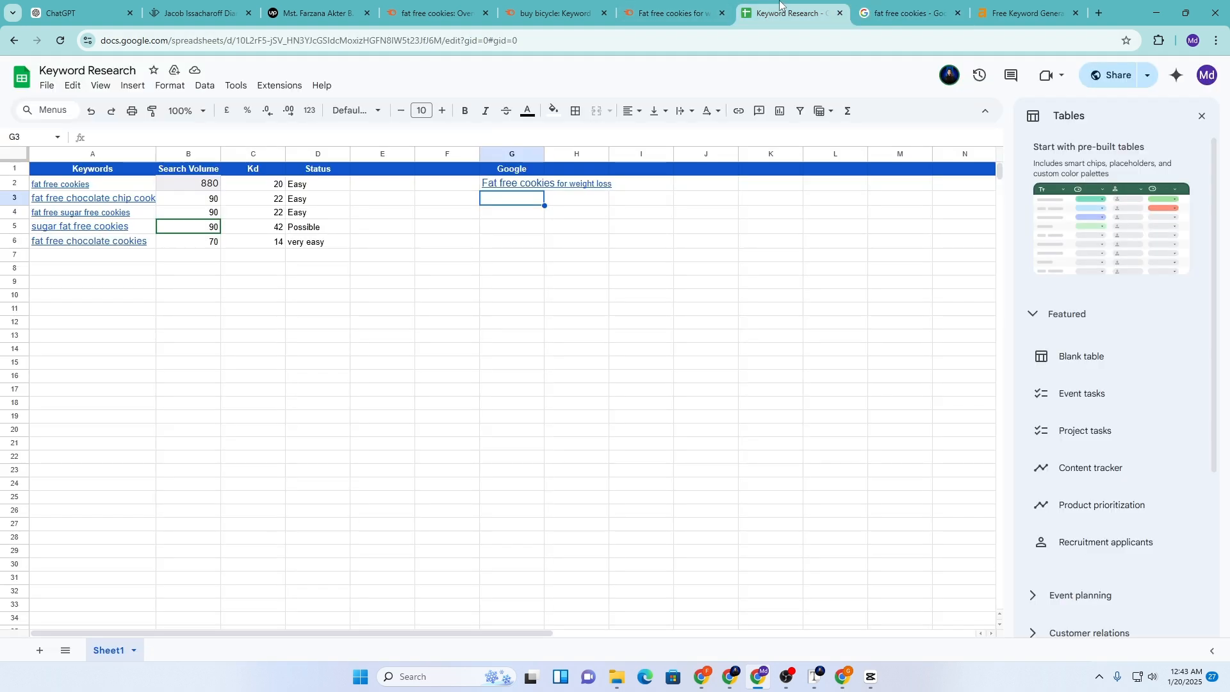
{"action": "key", "text": "ctrl+v"}
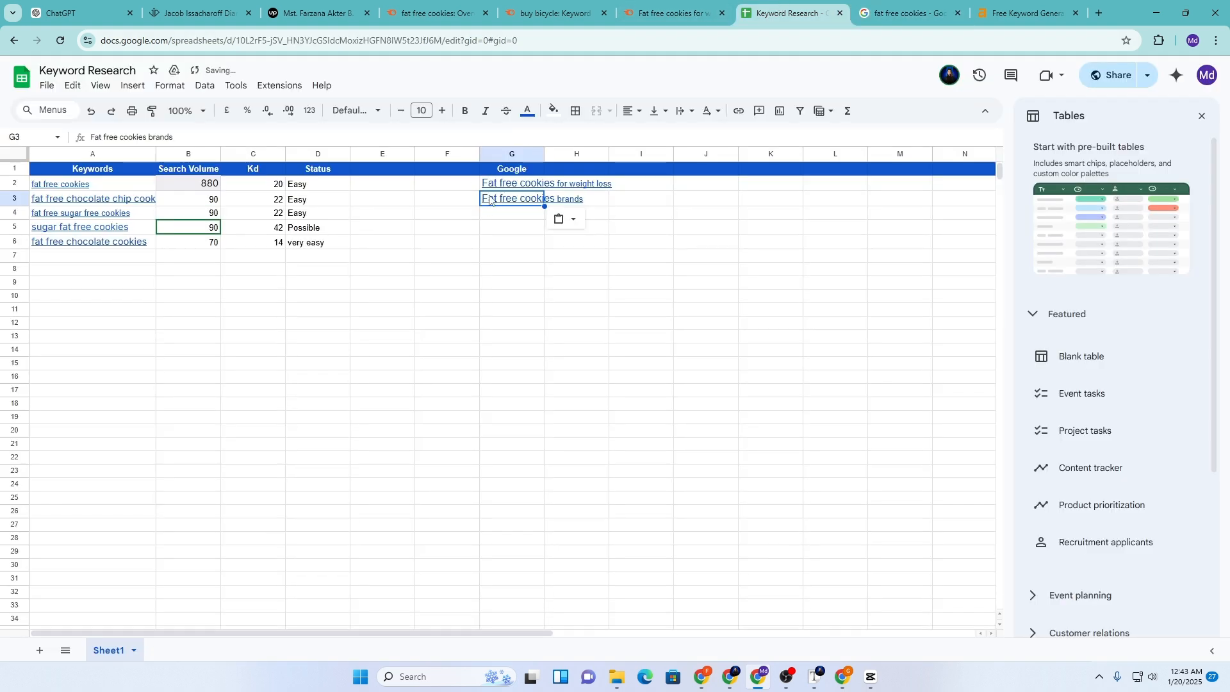
Copy the related search 'Best fat free cookies' from Google into G4
{"action": "left_click", "coordinate": [903, 13]}
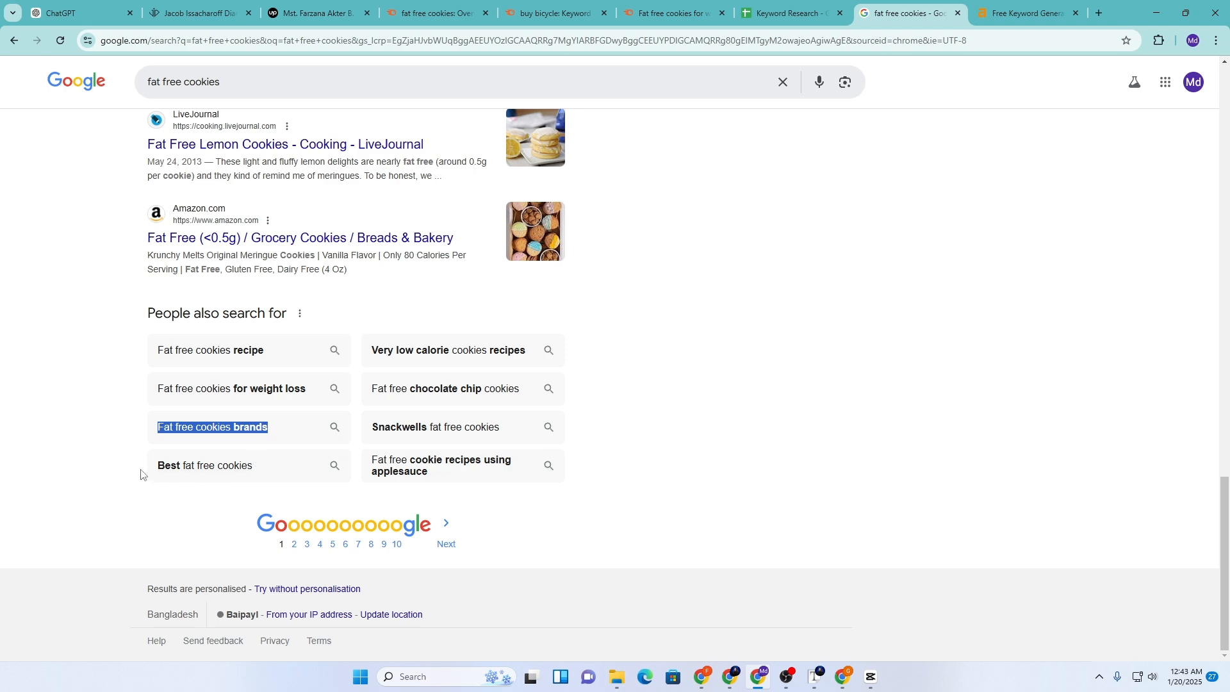
{"action": "left_click_drag", "start_coordinate": [142, 474], "coordinate": [262, 469]}
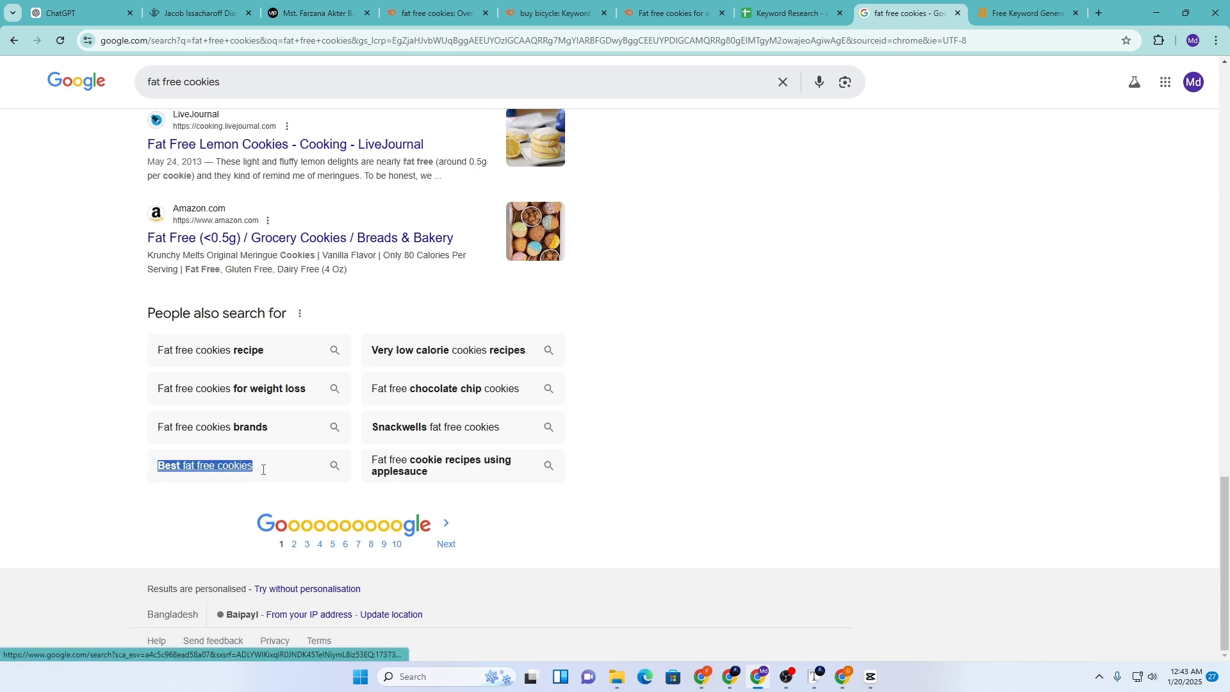
{"action": "left_click", "coordinate": [792, 13]}
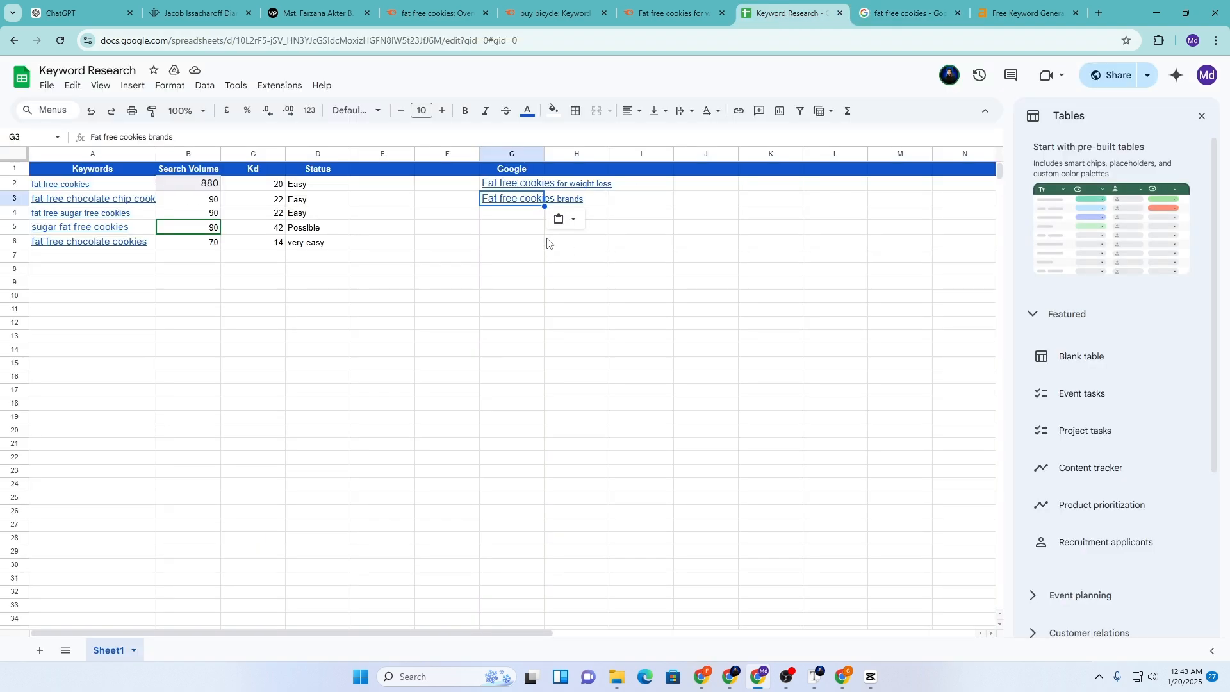
{"action": "left_click", "coordinate": [499, 218]}
{"action": "key", "text": "ctrl+v"}
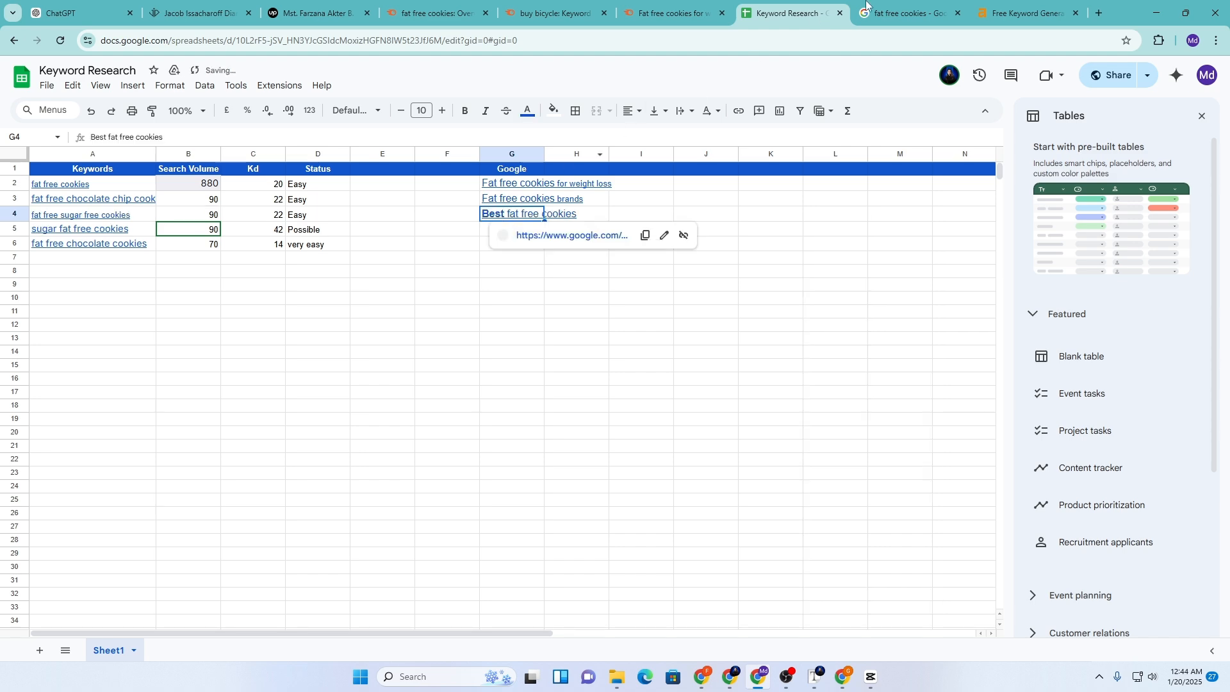
Copy the link address stored in cell G2 for use in the Google search
{"action": "left_click", "coordinate": [924, 4]}
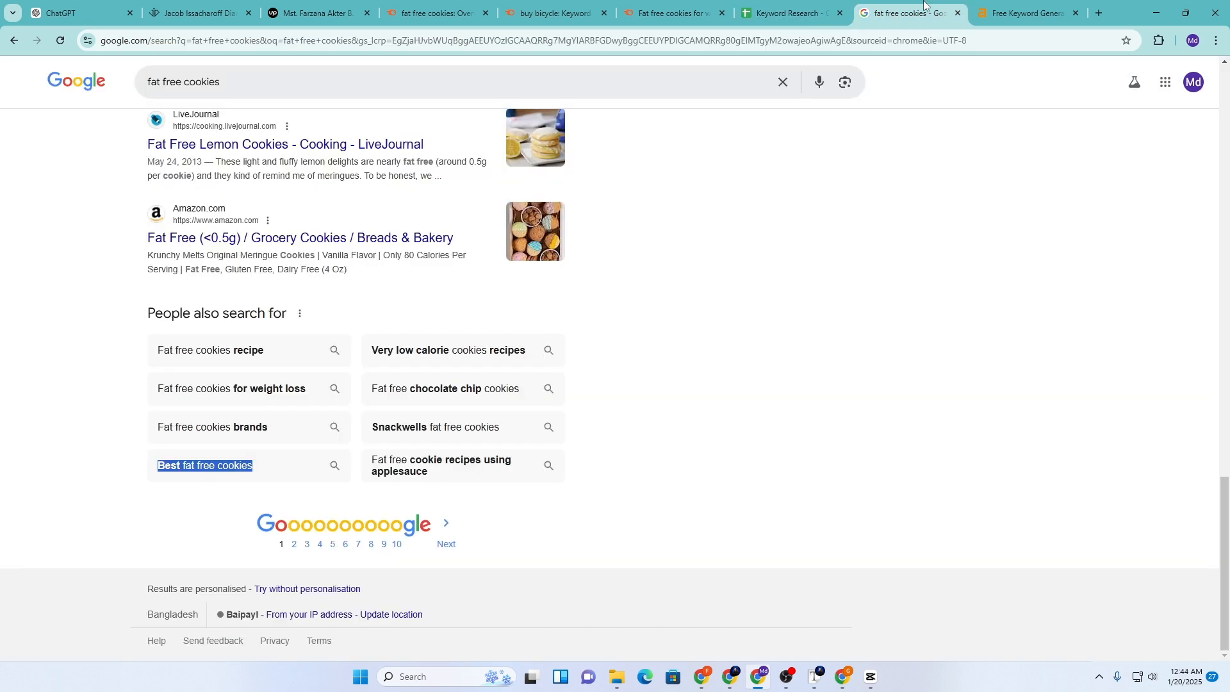
{"action": "left_click", "coordinate": [353, 393]}
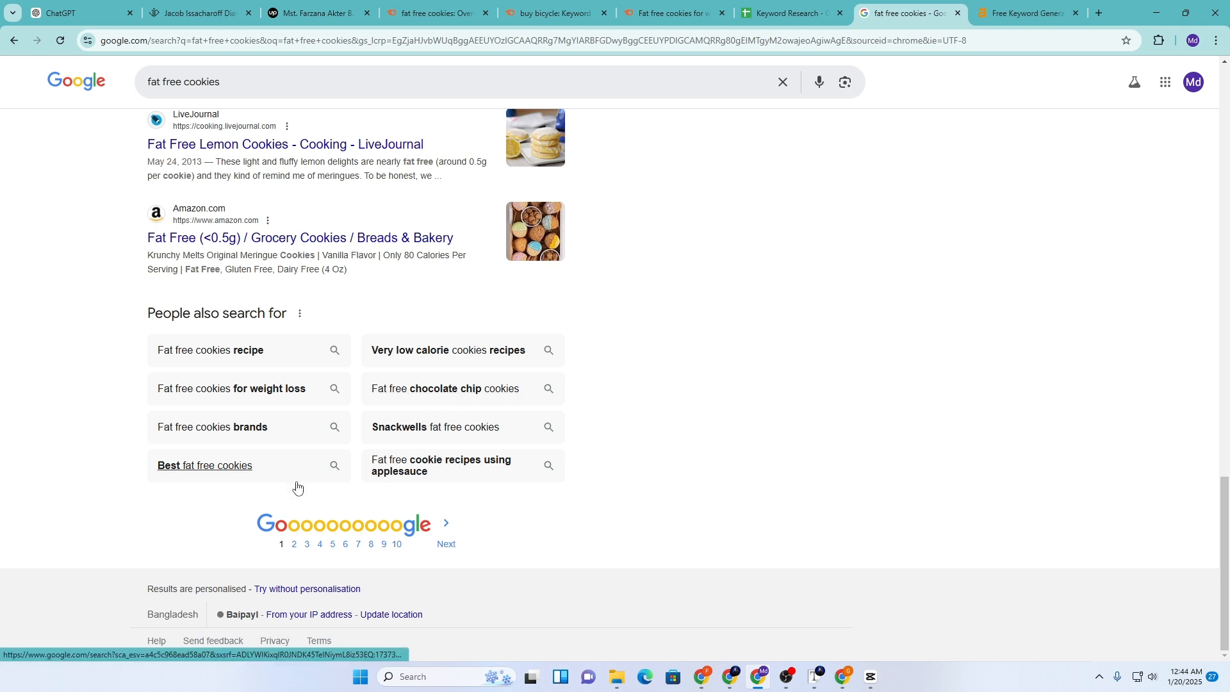
{"action": "left_click", "coordinate": [222, 81]}
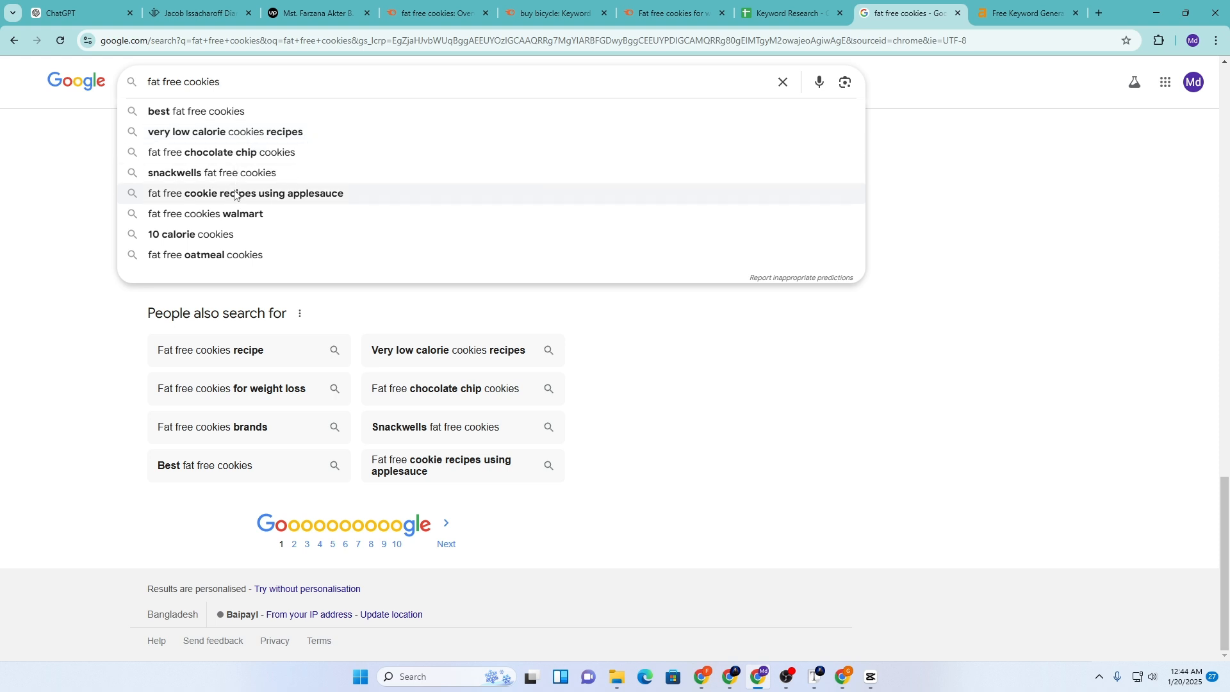
{"action": "left_click", "coordinate": [91, 414]}
{"action": "left_click", "coordinate": [761, 5]}
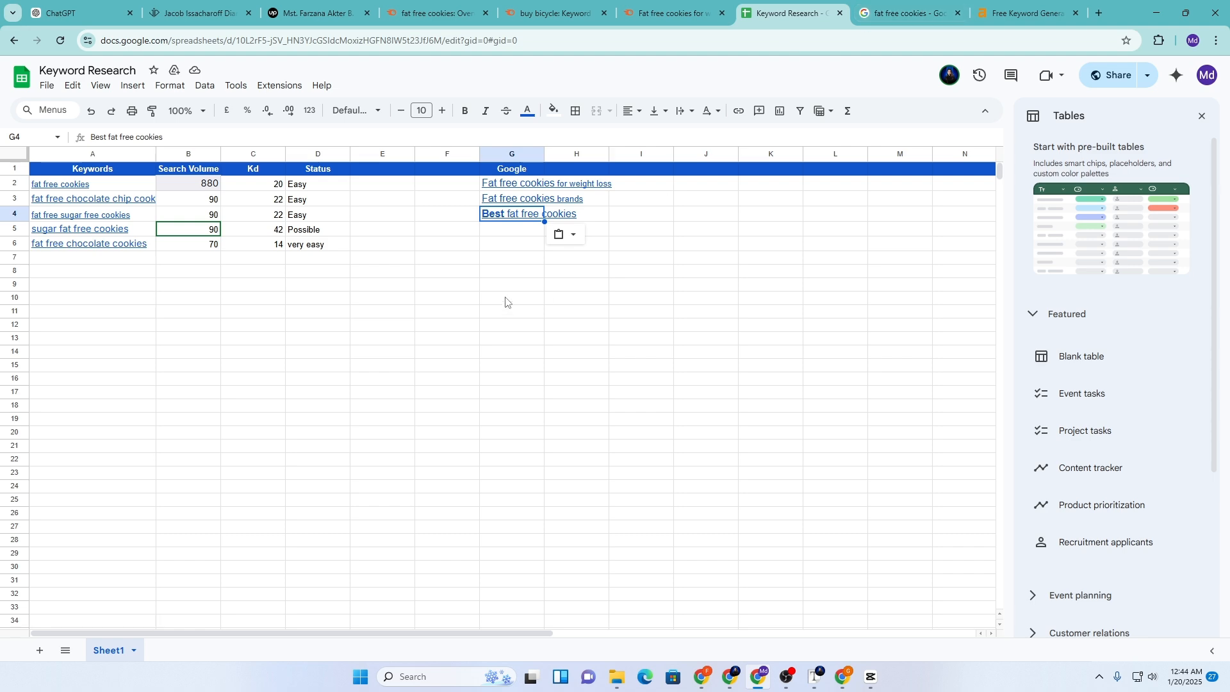
{"action": "left_click", "coordinate": [495, 186]}
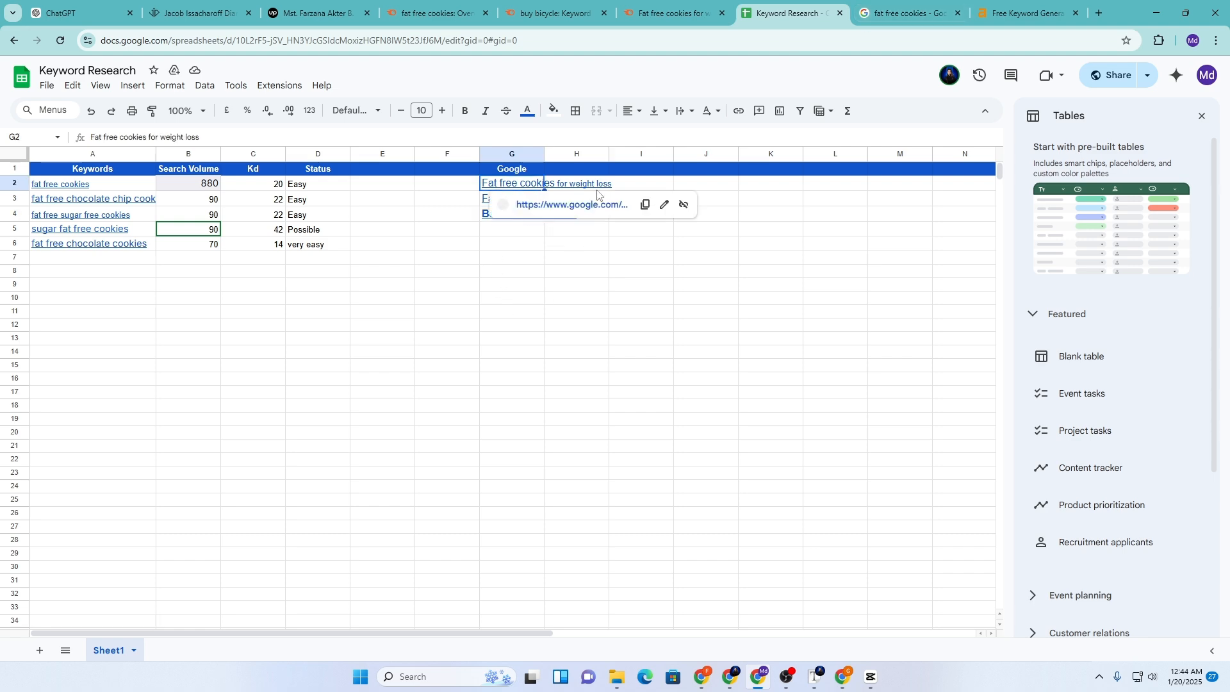
{"action": "left_click", "coordinate": [642, 206]}
{"action": "key", "text": "ctrl+Tab"}
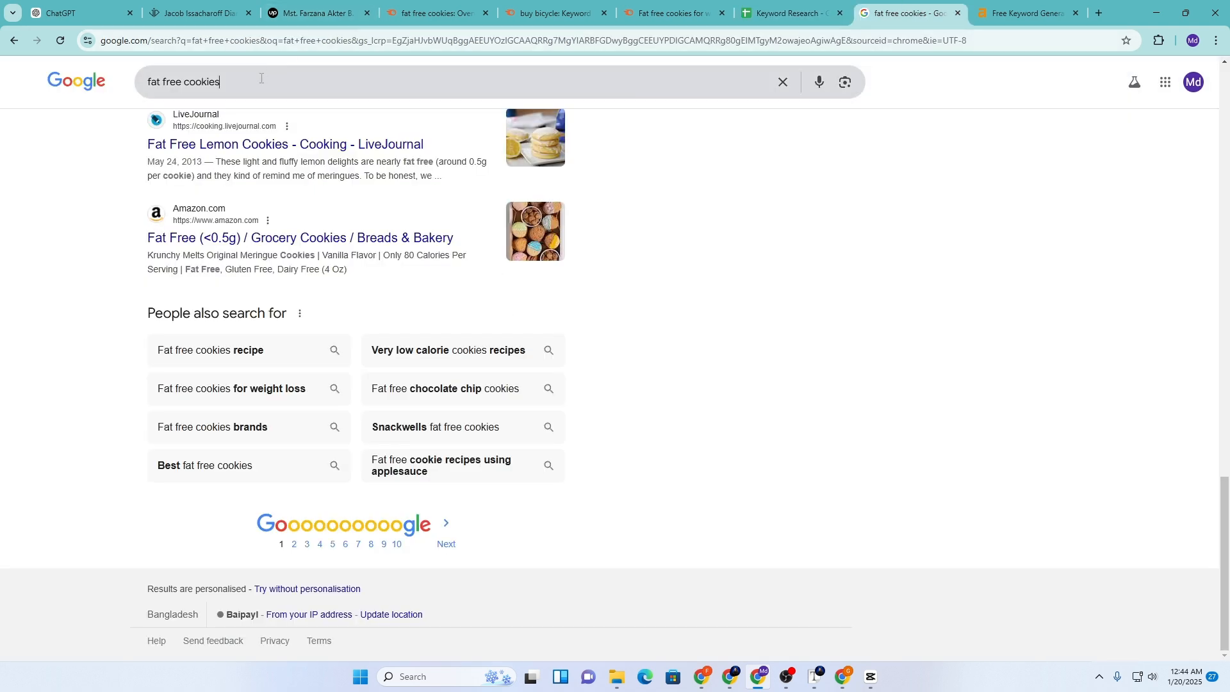
Paste the copied G2 link over the existing Google search query
{"action": "left_click", "coordinate": [125, 83]}
{"action": "key", "text": "ctrl+a"}
{"action": "key", "text": "ctrl+v"}
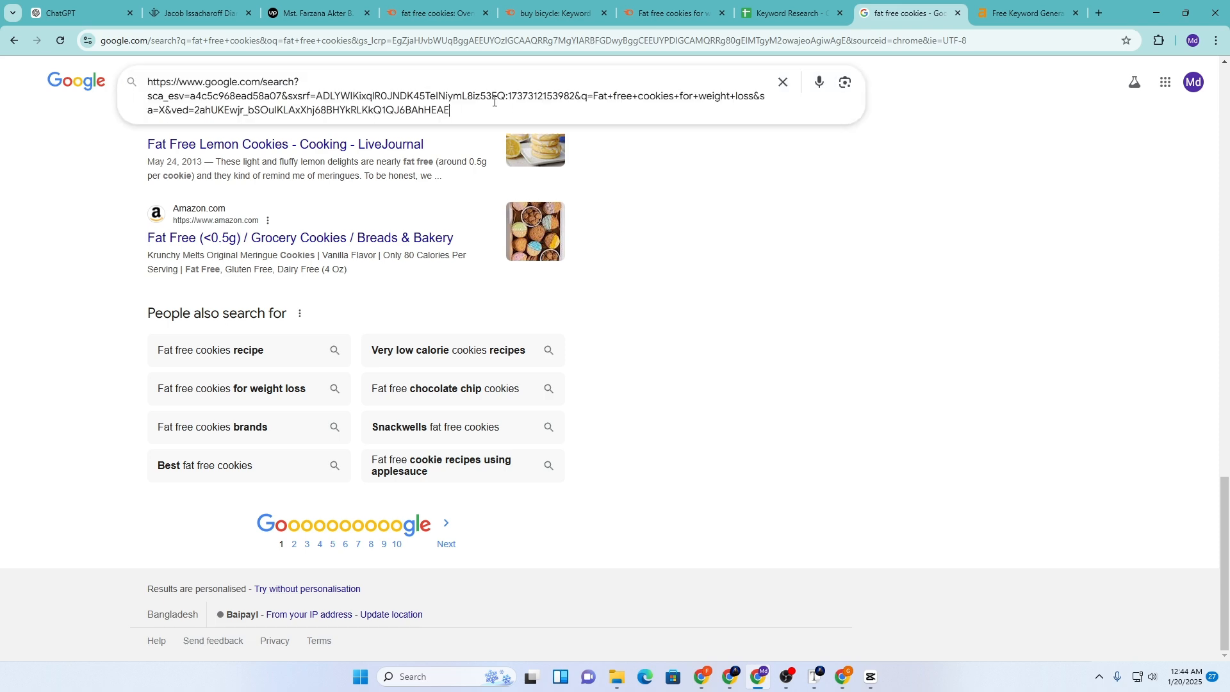
{"action": "left_click", "coordinate": [788, 13]}
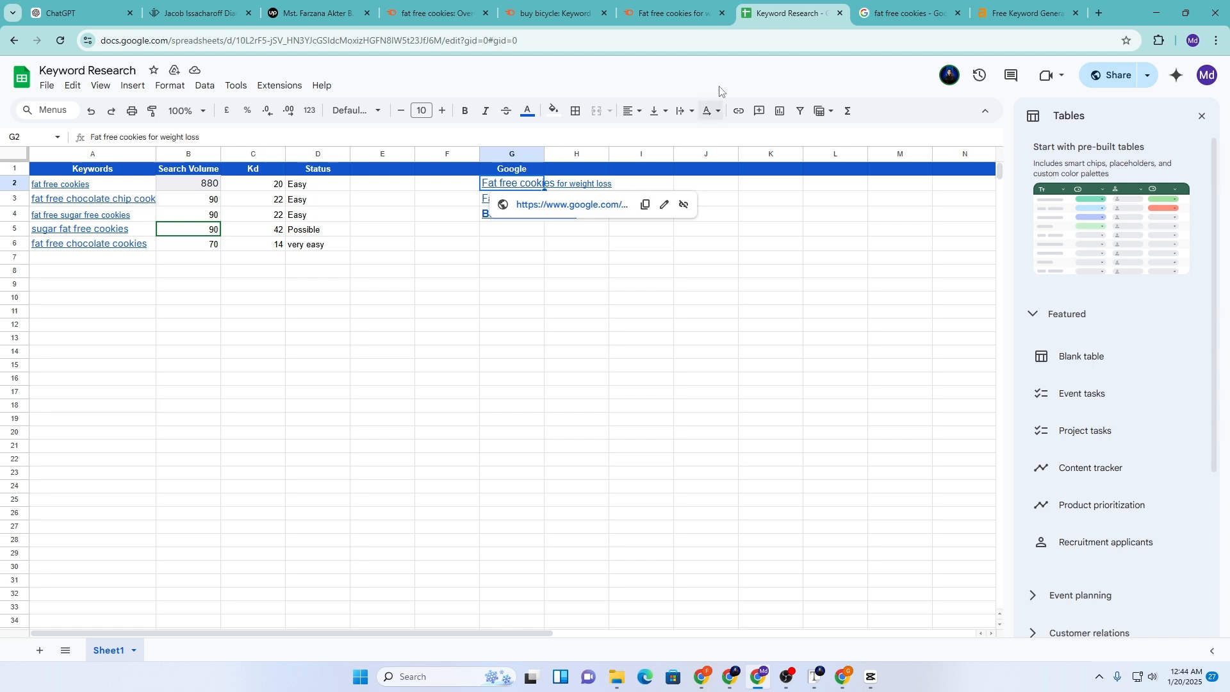
{"action": "left_click", "coordinate": [903, 13]}
Search Google for 'fat free cookies for weight loss' and scroll to People also search for
{"action": "left_click", "coordinate": [295, 82]}
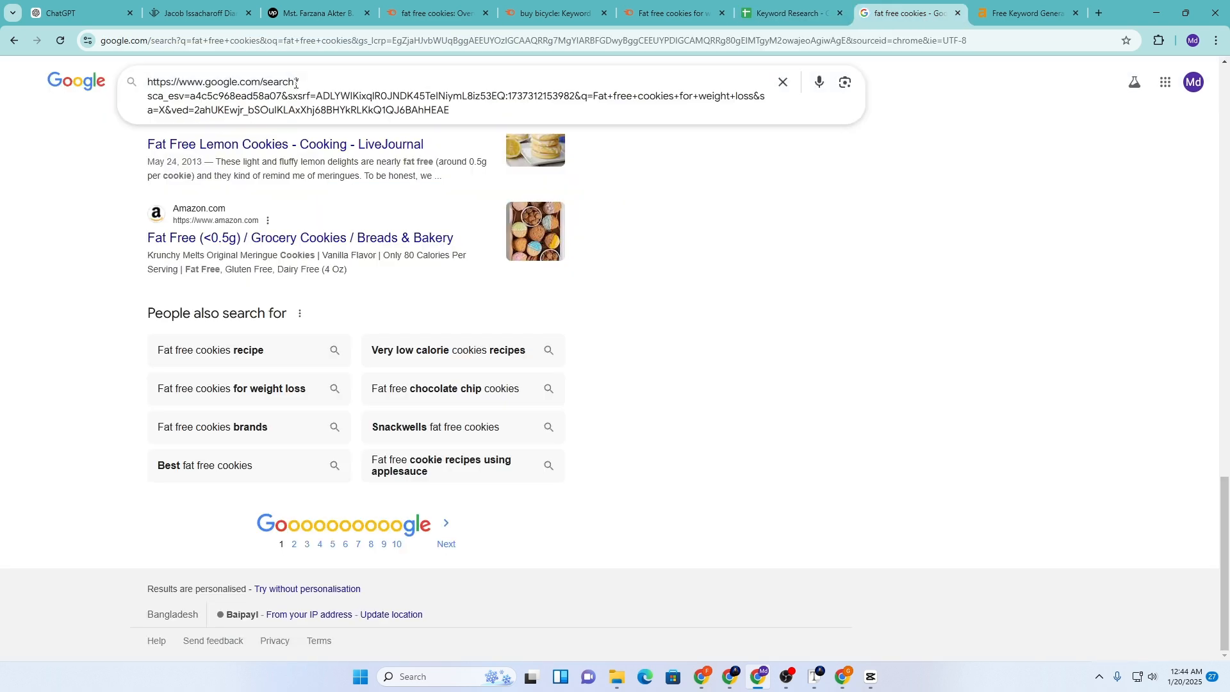
{"action": "key", "text": "ctrl+a"}
{"action": "key", "text": "BackSpace"}
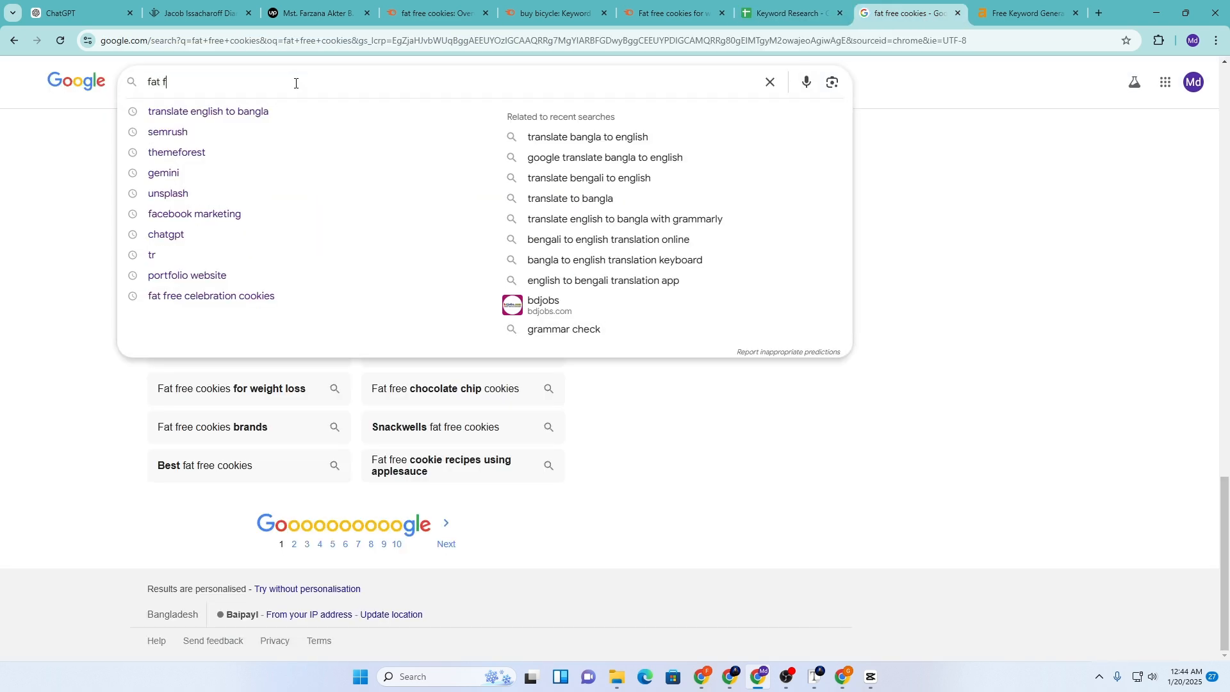
{"action": "type", "text": "fat free cookies for weight "}
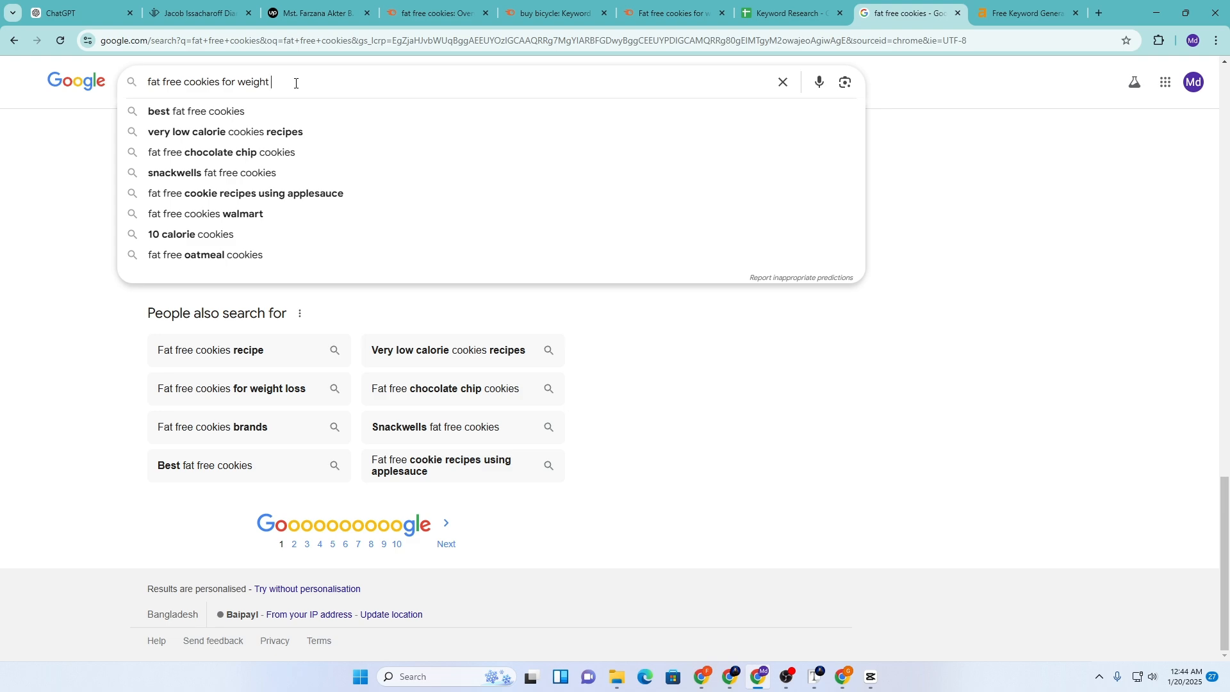
{"action": "type", "text": "loss"}
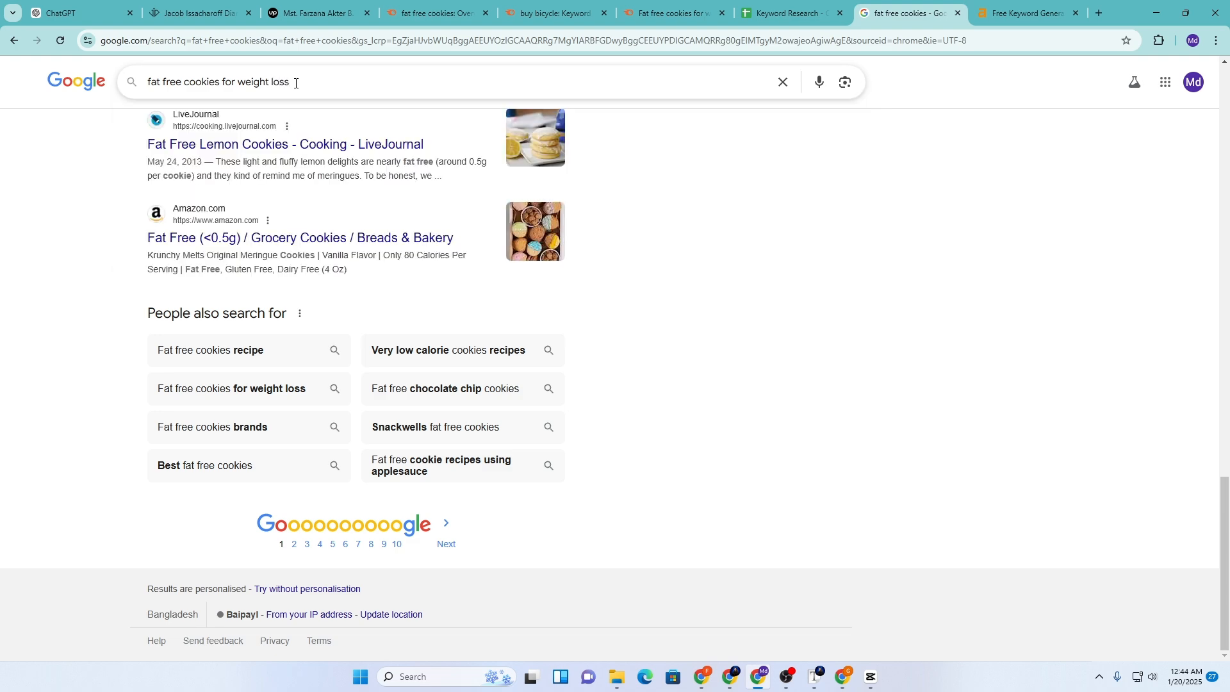
{"action": "scroll", "coordinate": [285, 495], "scroll_direction": "down", "scroll_amount": 6}
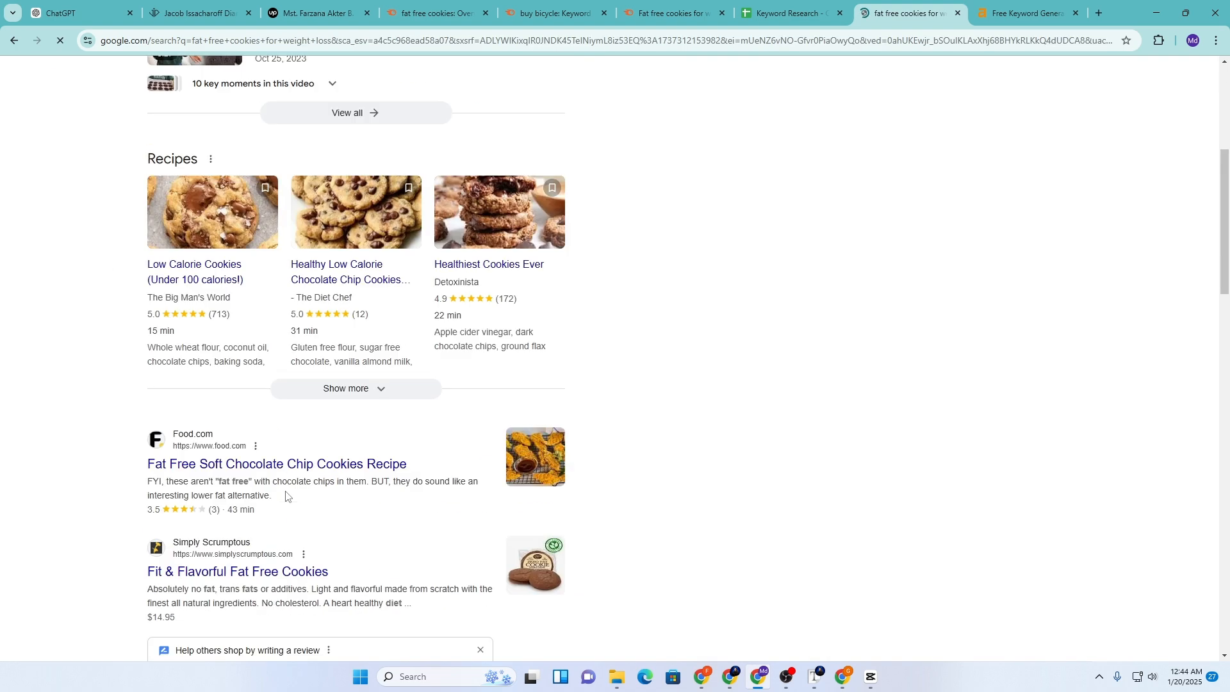
{"action": "scroll", "coordinate": [286, 495], "scroll_direction": "down", "scroll_amount": 10}
{"action": "scroll", "coordinate": [285, 497], "scroll_direction": "up", "scroll_amount": 3}
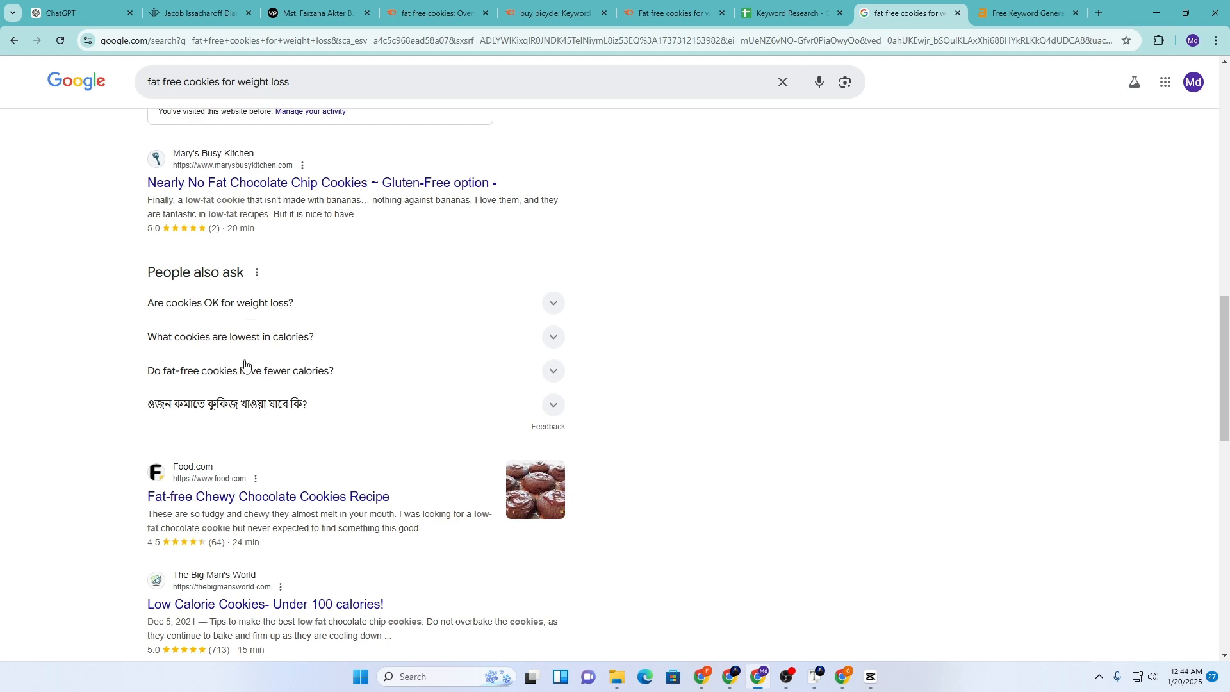
{"action": "scroll", "coordinate": [245, 365], "scroll_direction": "down", "scroll_amount": 14}
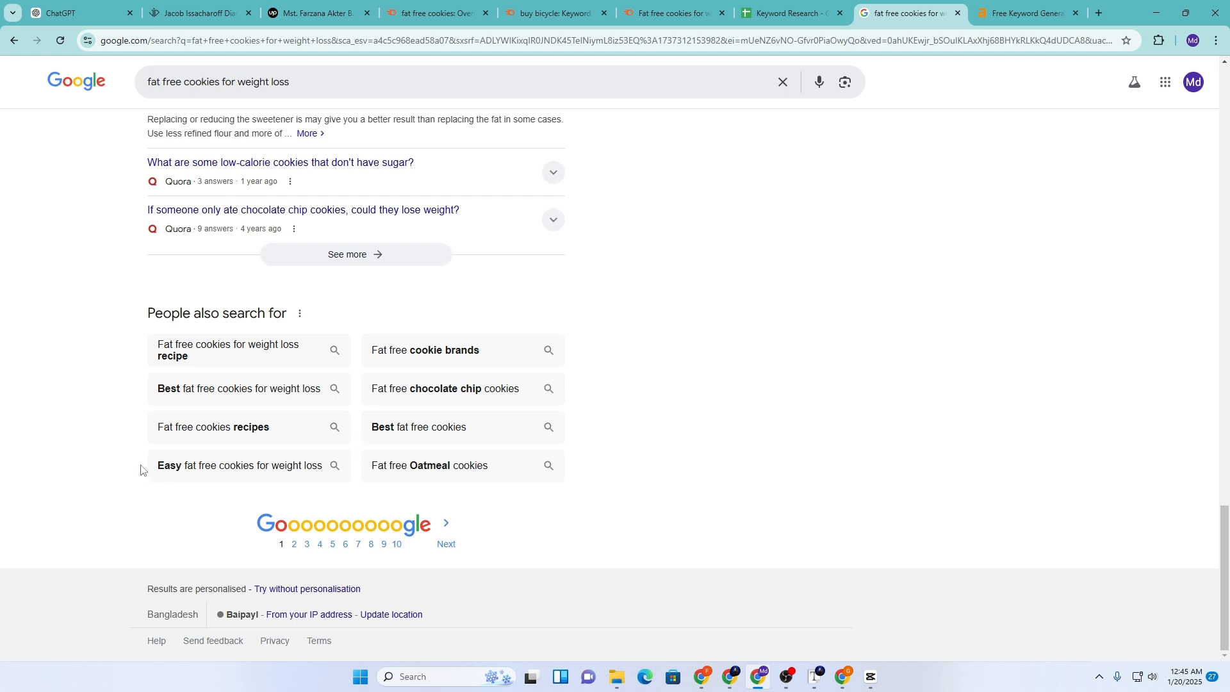
Copy the related search 'Easy fat free cookies for weight loss' into G5
{"action": "left_click_drag", "start_coordinate": [141, 469], "coordinate": [322, 469]}
{"action": "key", "text": "ctrl+c"}
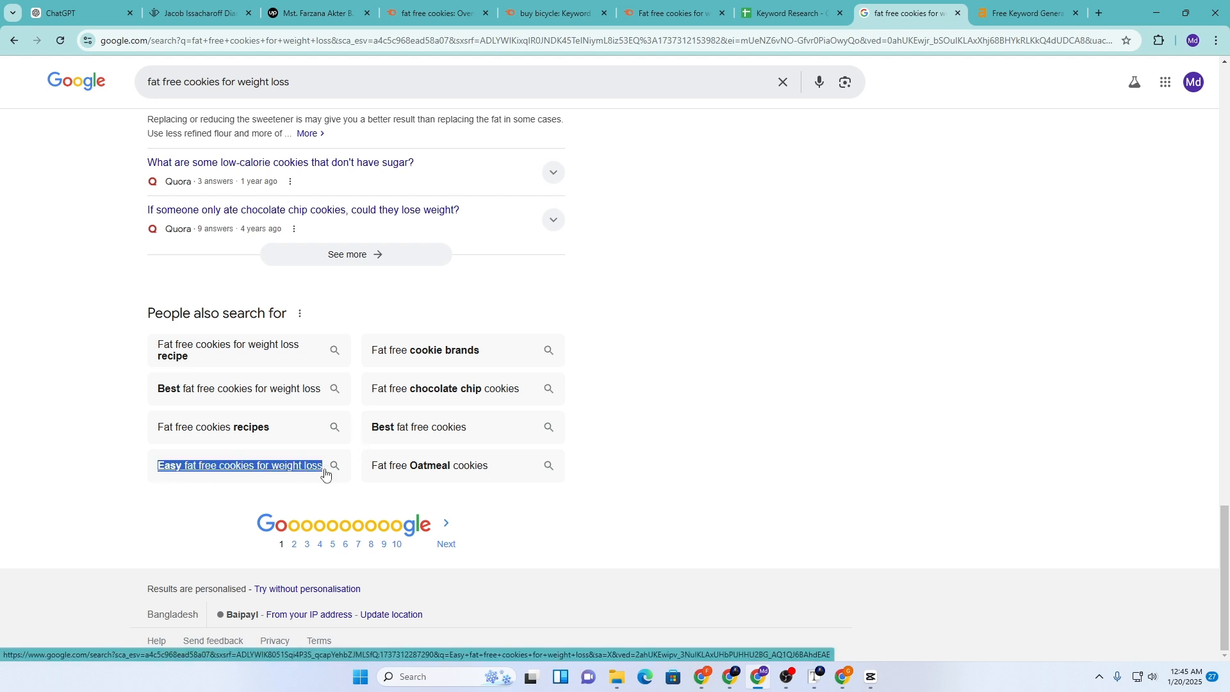
{"action": "left_click", "coordinate": [790, 12]}
{"action": "left_click", "coordinate": [500, 231]}
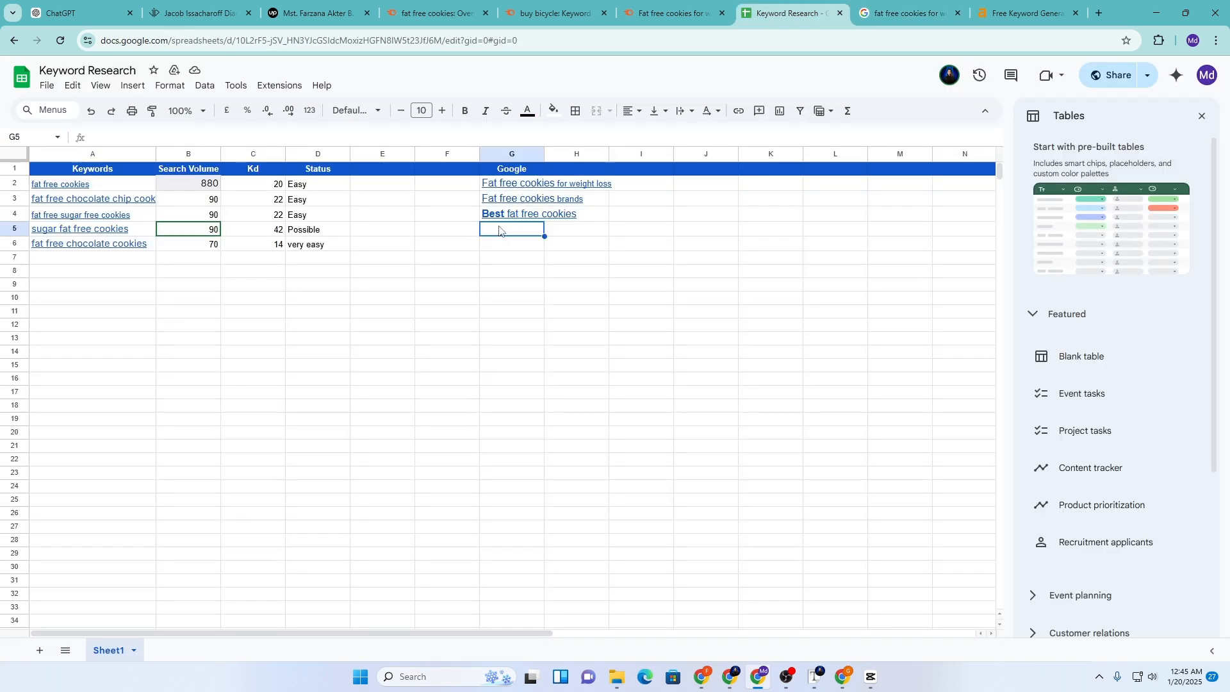
{"action": "key", "text": "ctrl+v"}
Open the Google results for the related search 'Fat free cookie brands'
{"action": "left_click", "coordinate": [880, 8]}
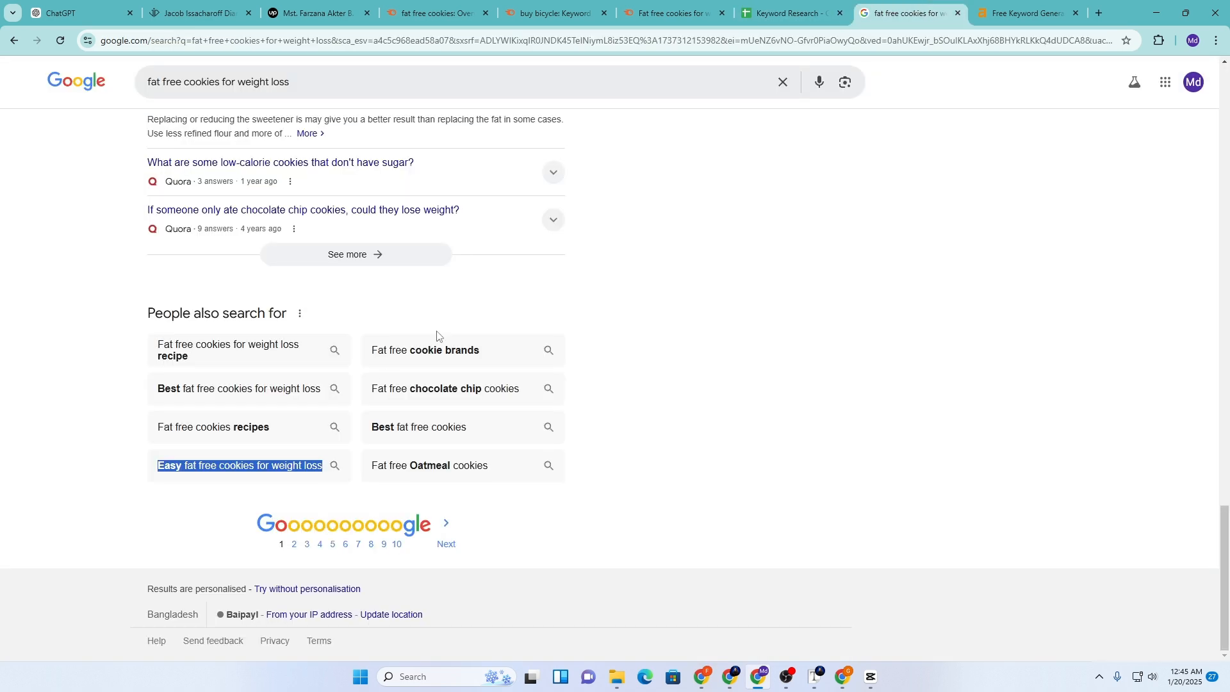
{"action": "left_click", "coordinate": [150, 421]}
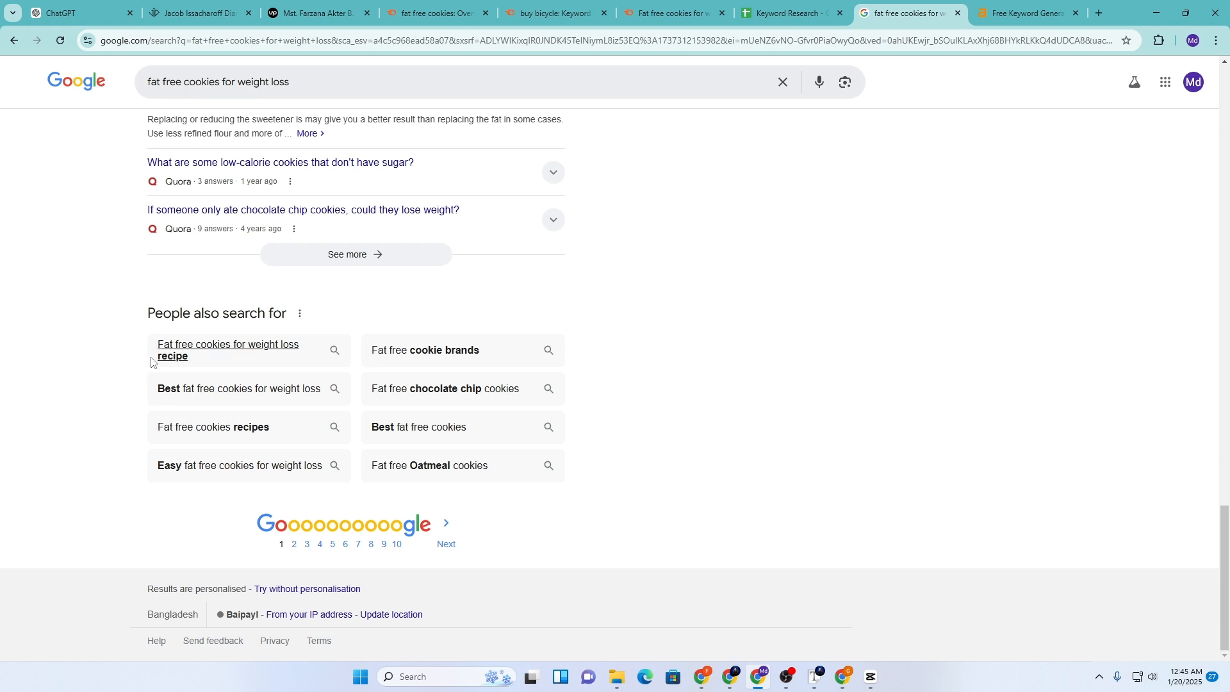
{"action": "left_click", "coordinate": [390, 358]}
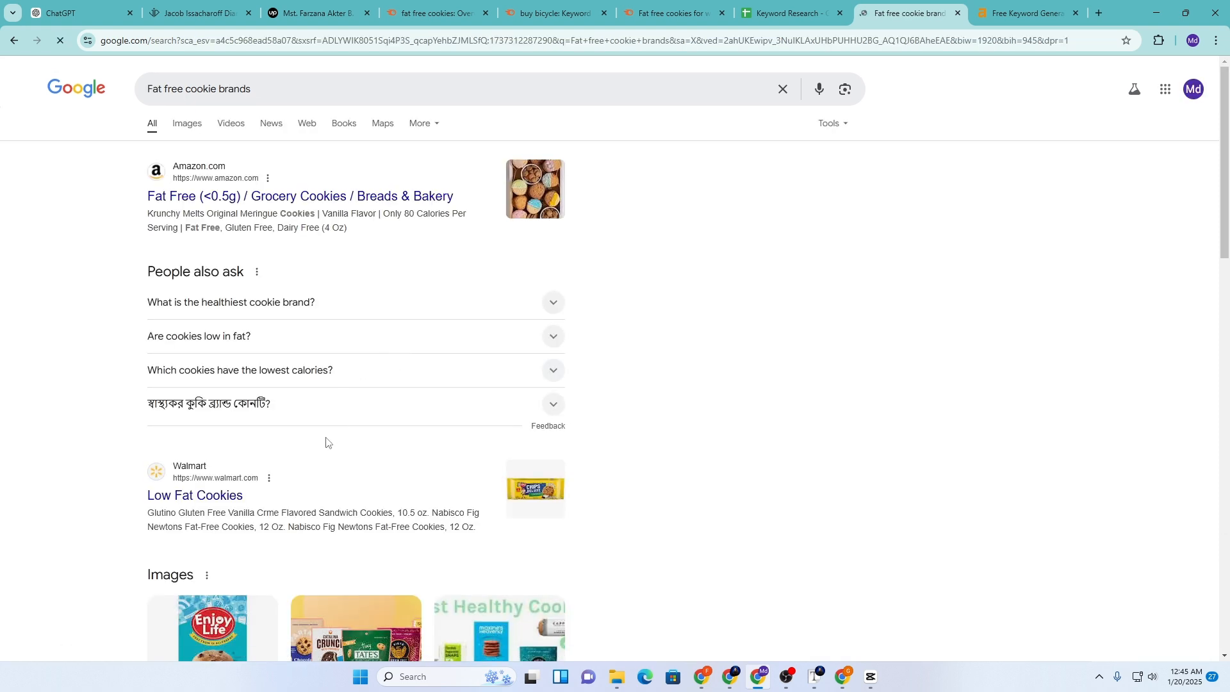
{"action": "scroll", "coordinate": [322, 445], "scroll_direction": "down", "scroll_amount": 15}
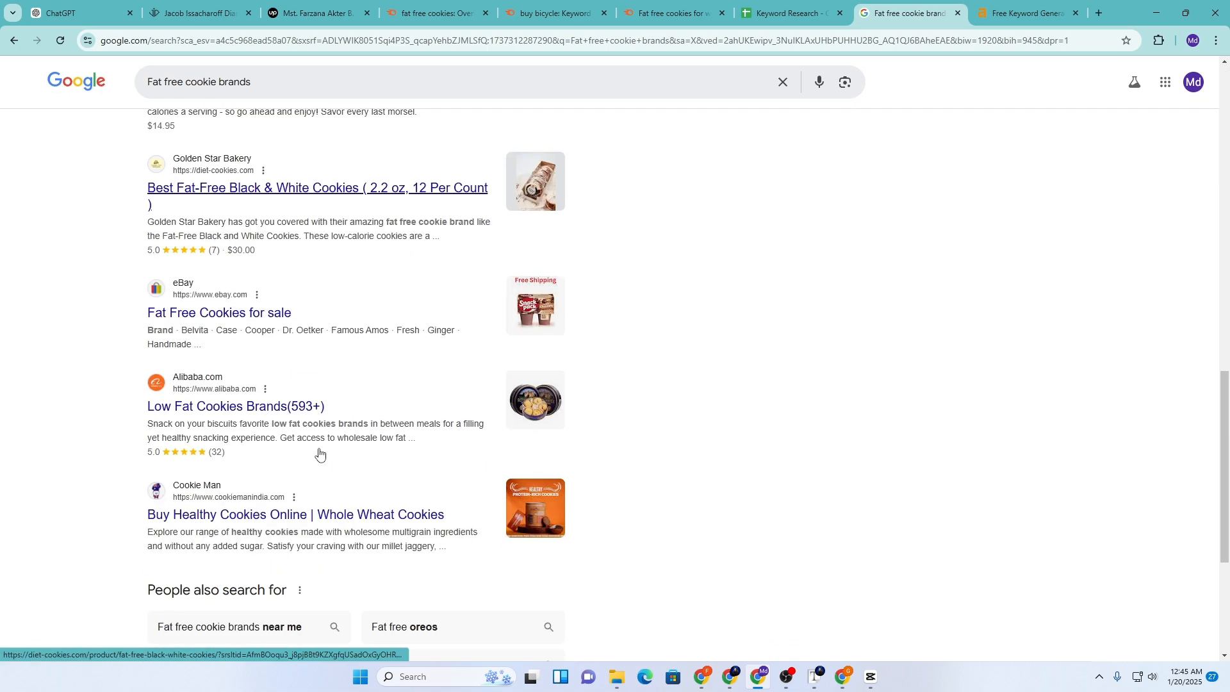
{"action": "scroll", "coordinate": [319, 456], "scroll_direction": "up", "scroll_amount": 2}
{"action": "scroll", "coordinate": [320, 458], "scroll_direction": "down", "scroll_amount": 3}
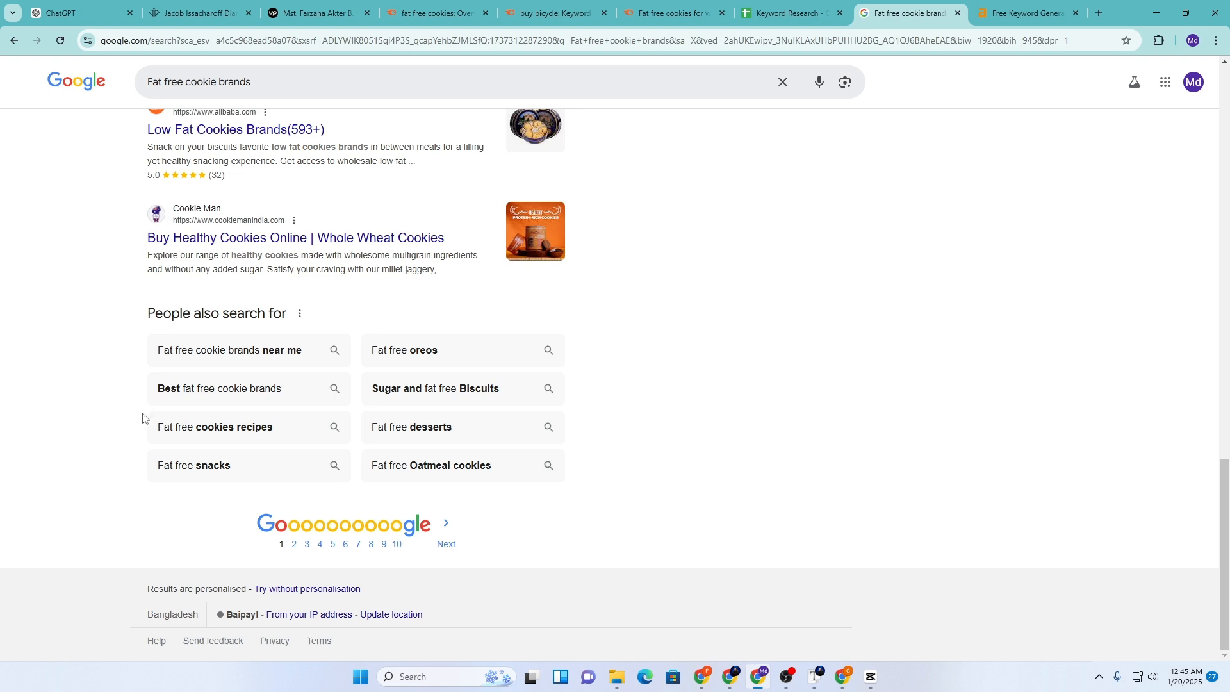
Copy the related search 'Fat free snacks' into G6
{"action": "left_click_drag", "start_coordinate": [148, 472], "coordinate": [229, 468]}
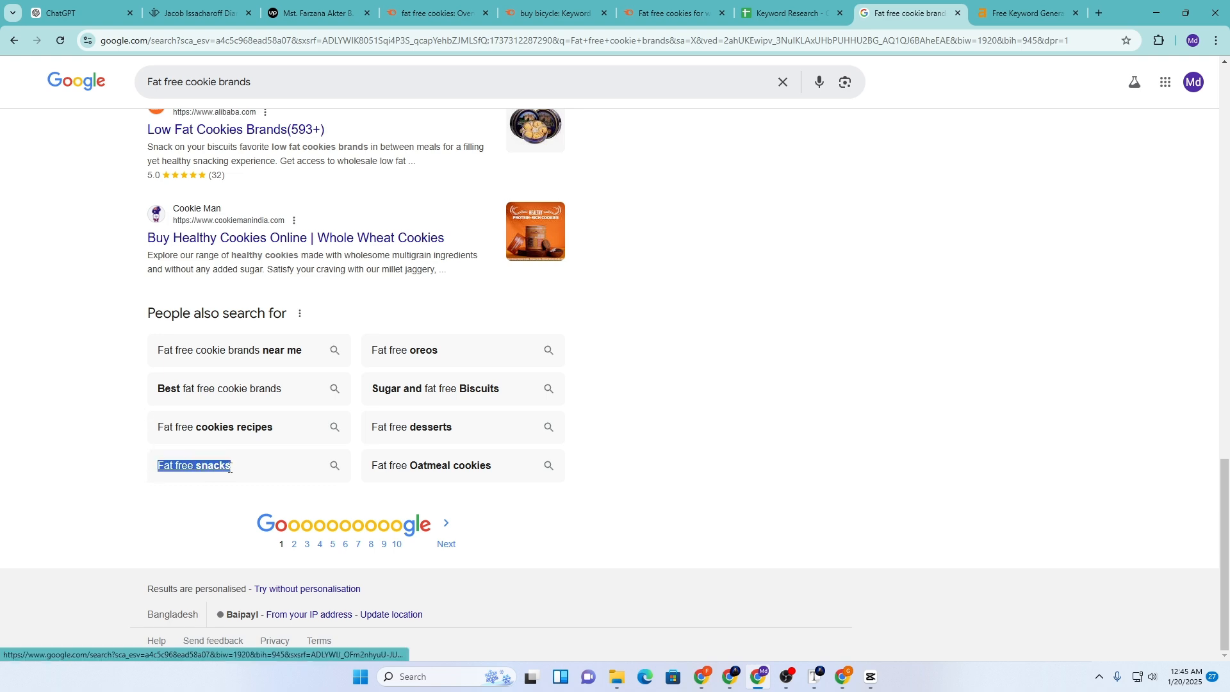
{"action": "left_click", "coordinate": [788, 13]}
{"action": "left_click", "coordinate": [502, 247]}
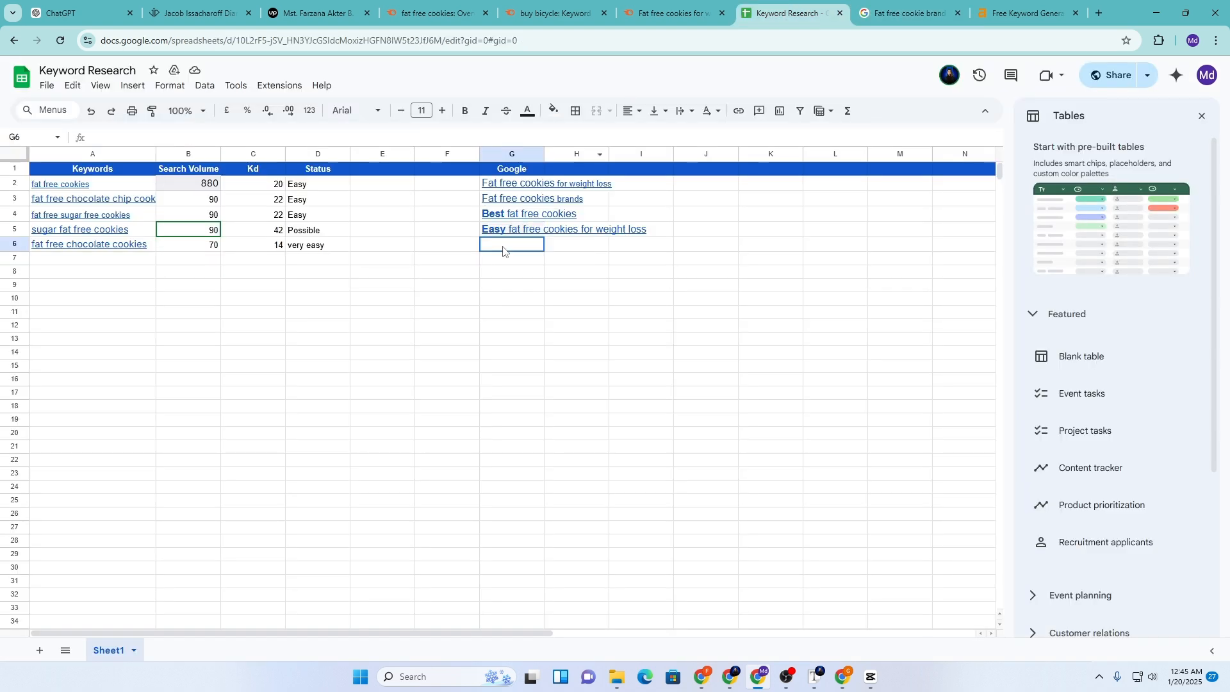
{"action": "key", "text": "ctrl+v"}
Copy the related search 'Fat free desserts' into G7
{"action": "left_click", "coordinate": [903, 8]}
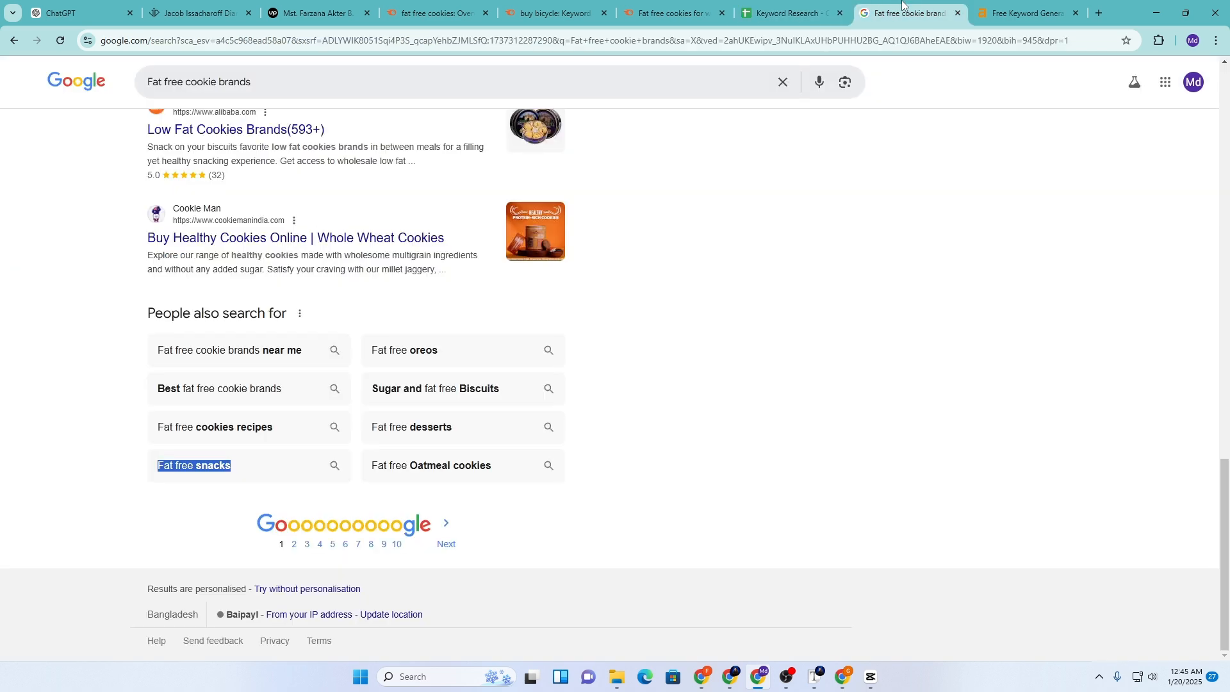
{"action": "left_click", "coordinate": [363, 435]}
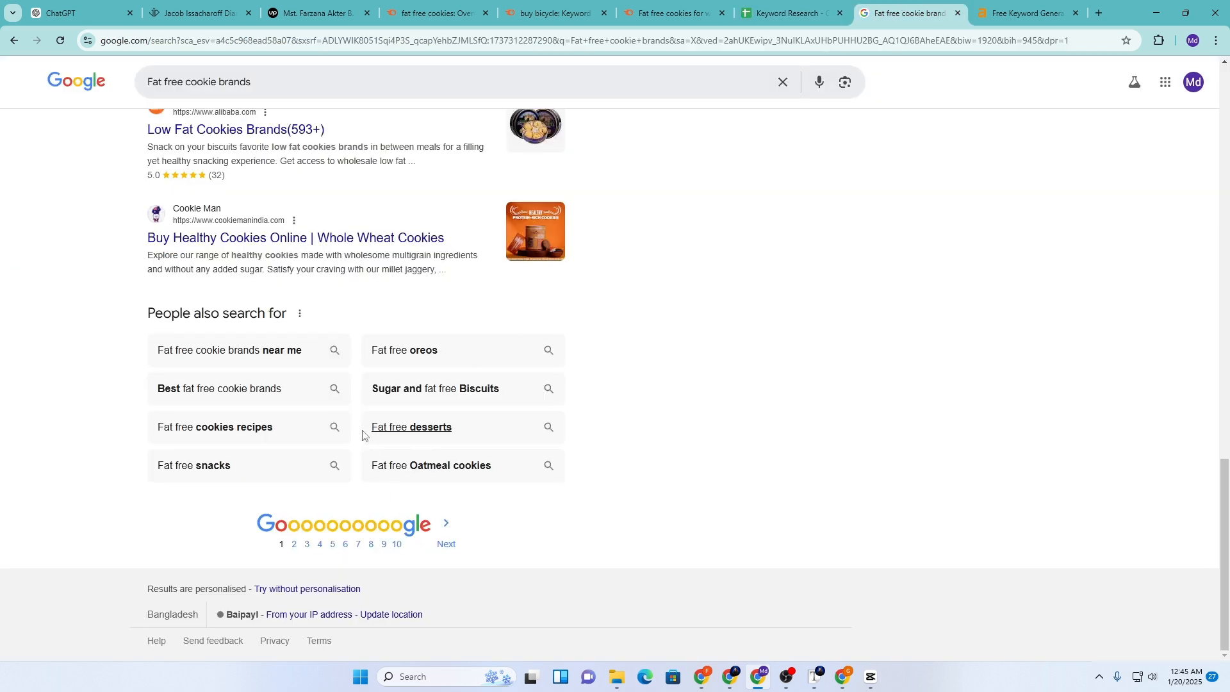
{"action": "left_click_drag", "start_coordinate": [362, 435], "coordinate": [465, 433]}
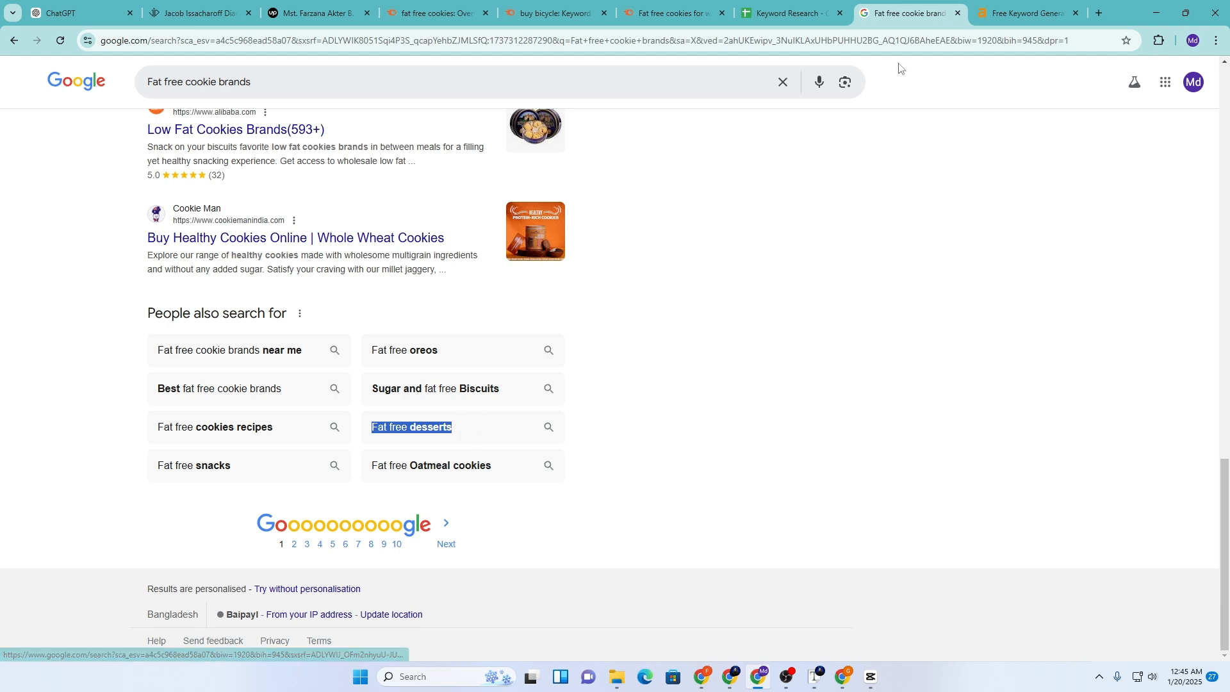
{"action": "left_click", "coordinate": [791, 11]}
{"action": "left_click", "coordinate": [491, 265]}
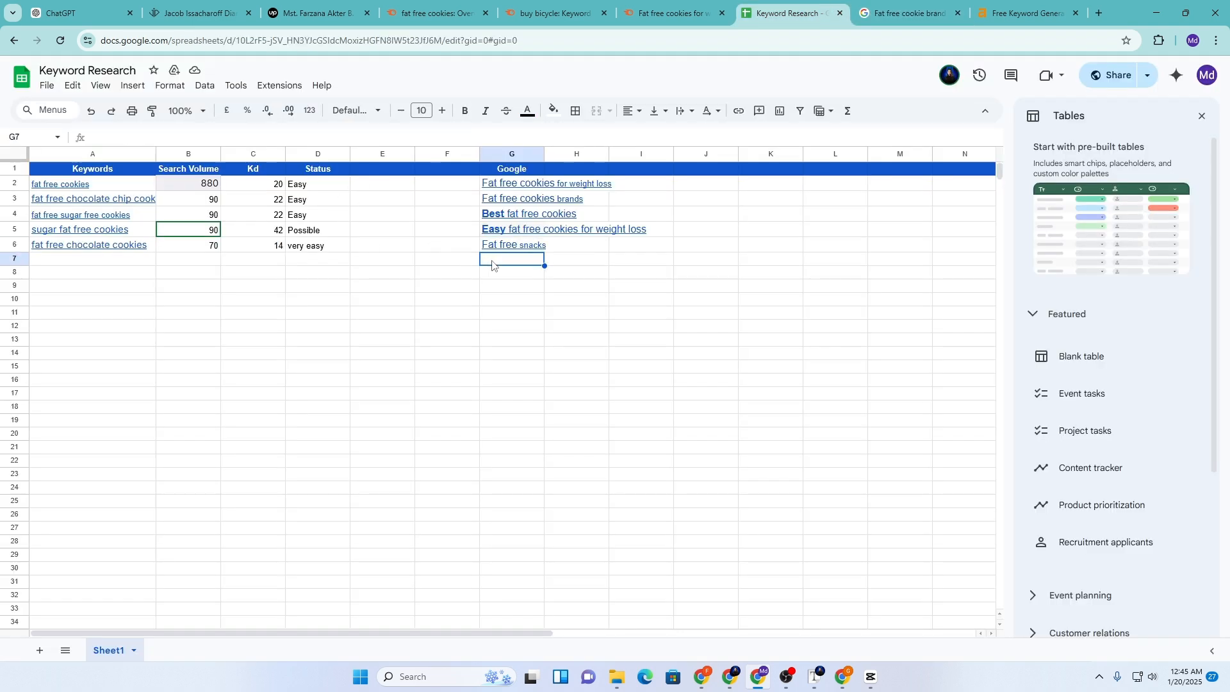
{"action": "key", "text": "ctrl+v"}
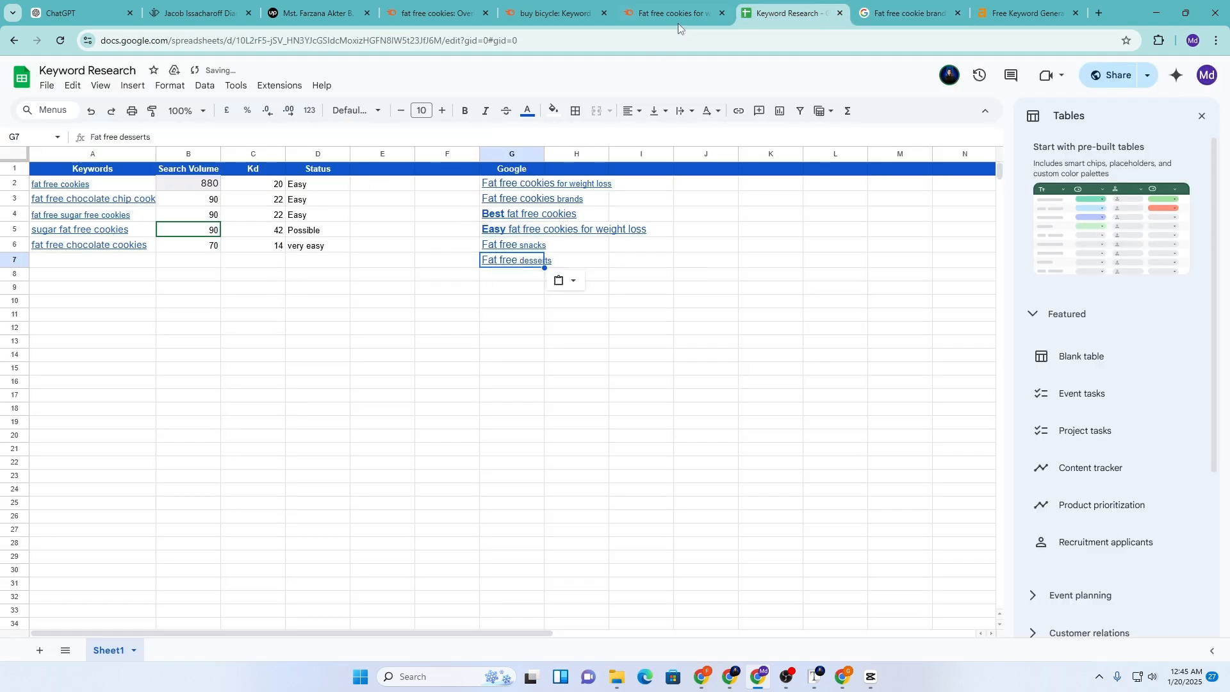
Clear the Semrush keyword search box and select the next empty cell, G8
{"action": "left_click", "coordinate": [678, 22]}
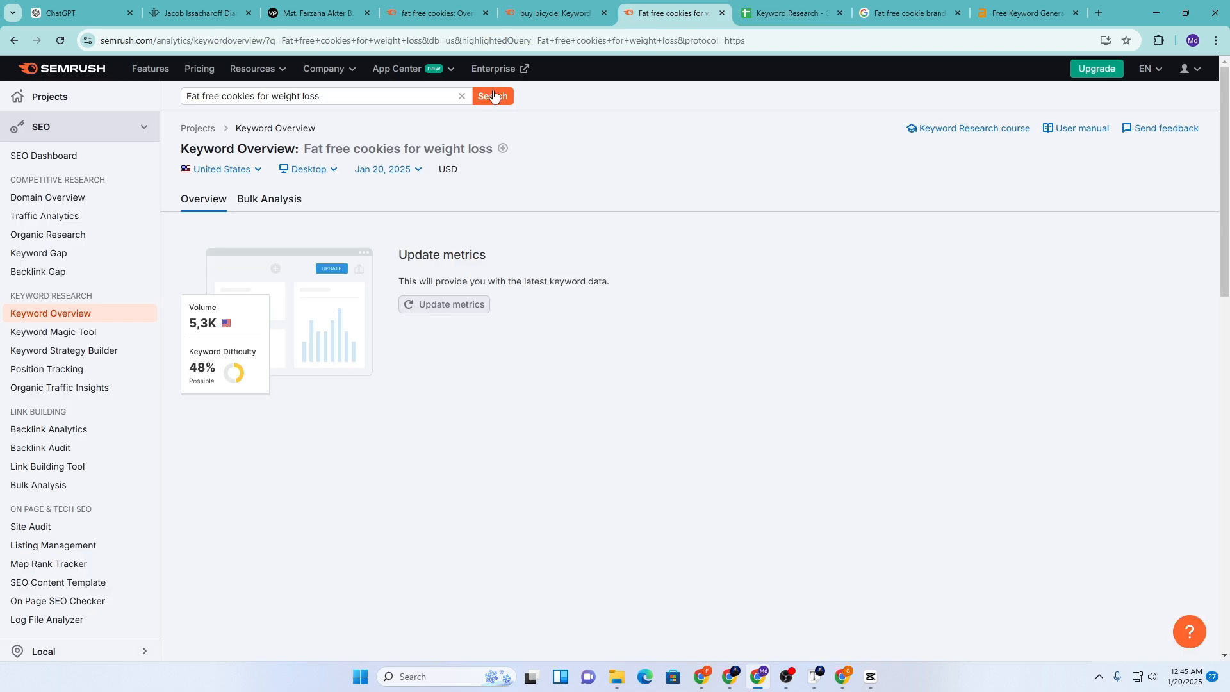
{"action": "left_click", "coordinate": [463, 98]}
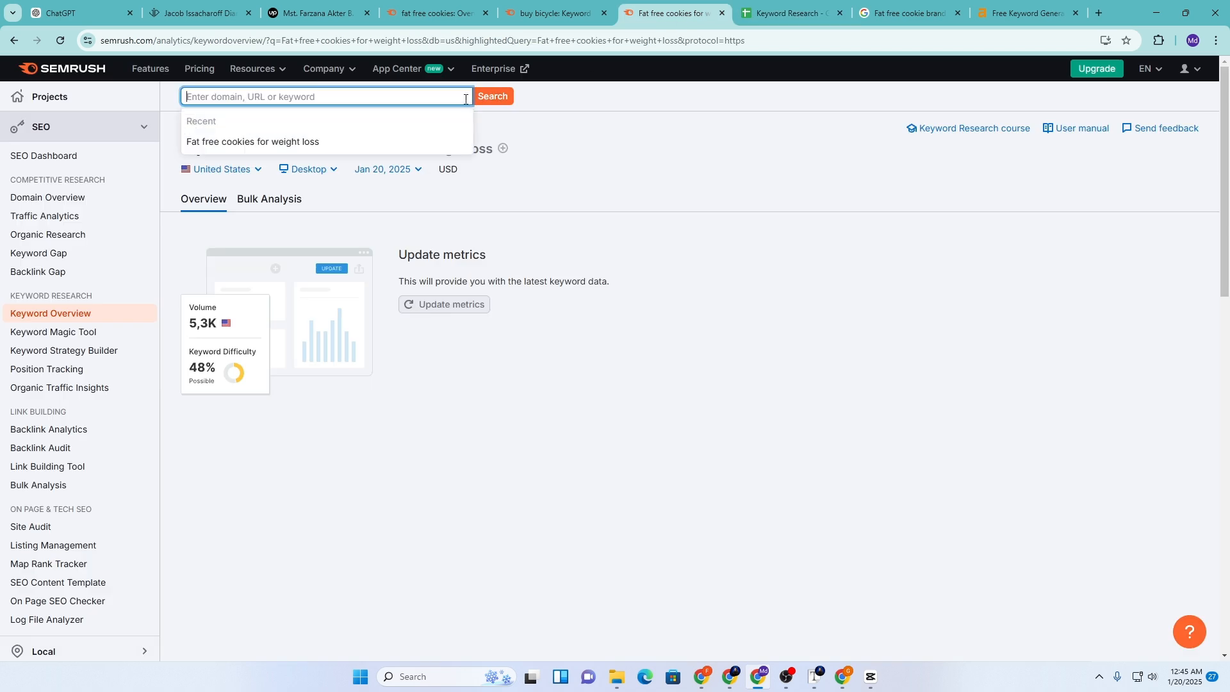
{"action": "left_click", "coordinate": [790, 5]}
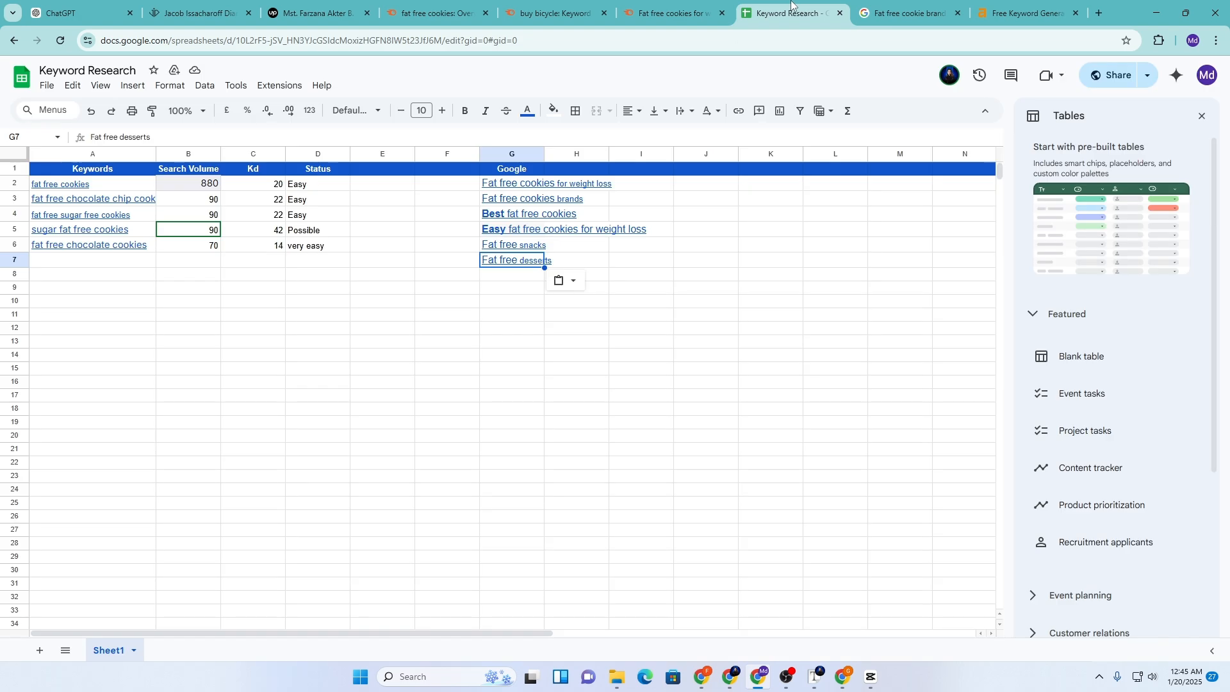
{"action": "left_click", "coordinate": [524, 279]}
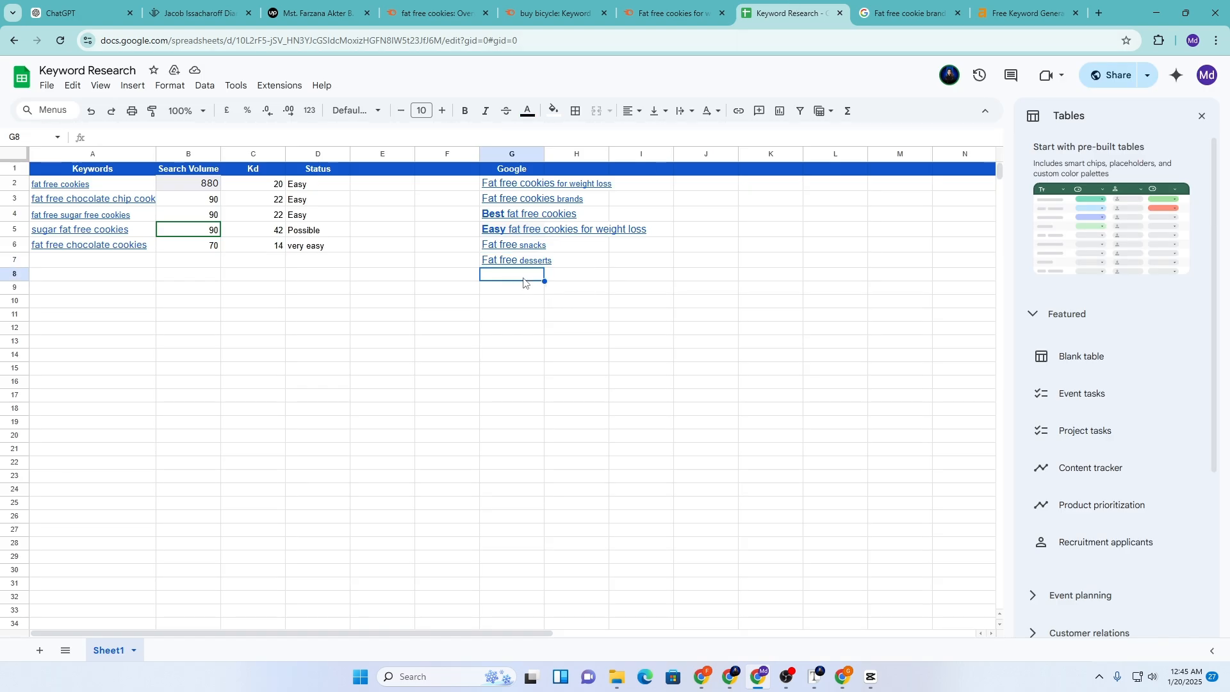
Go to page 2 of the 'Fat free cookie brands' results and scroll to related searches
{"action": "left_click", "coordinate": [911, 4]}
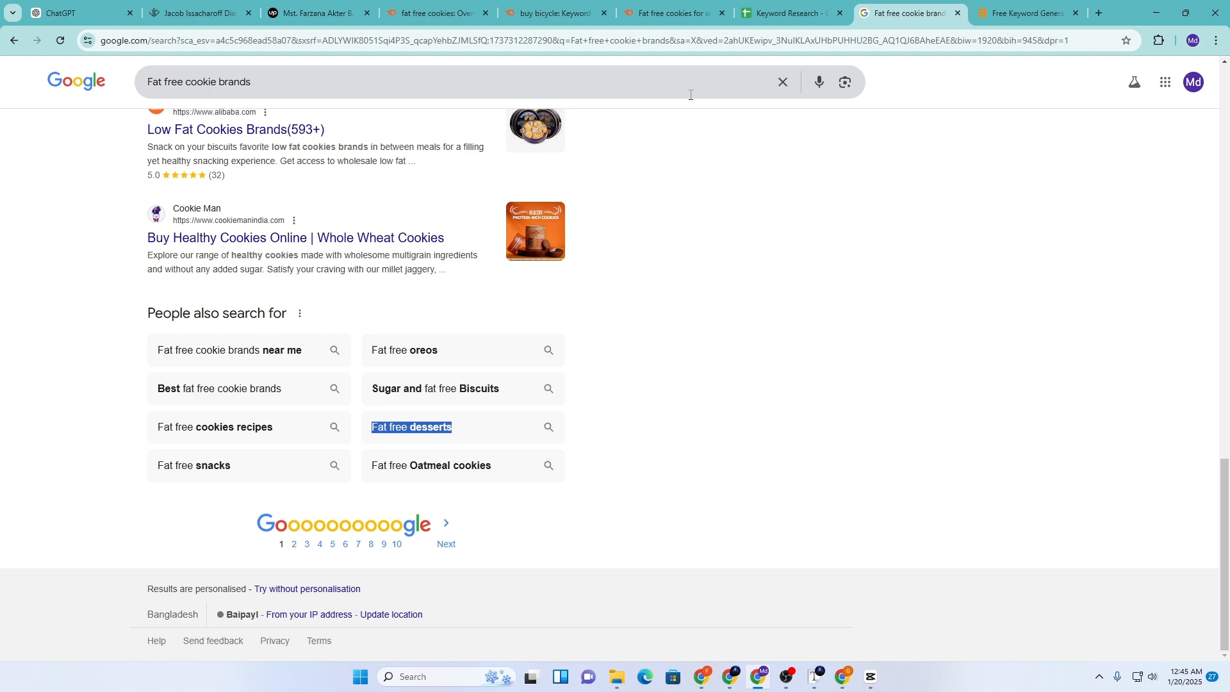
{"action": "left_click", "coordinate": [294, 544]}
{"action": "scroll", "coordinate": [333, 488], "scroll_direction": "down", "scroll_amount": 5}
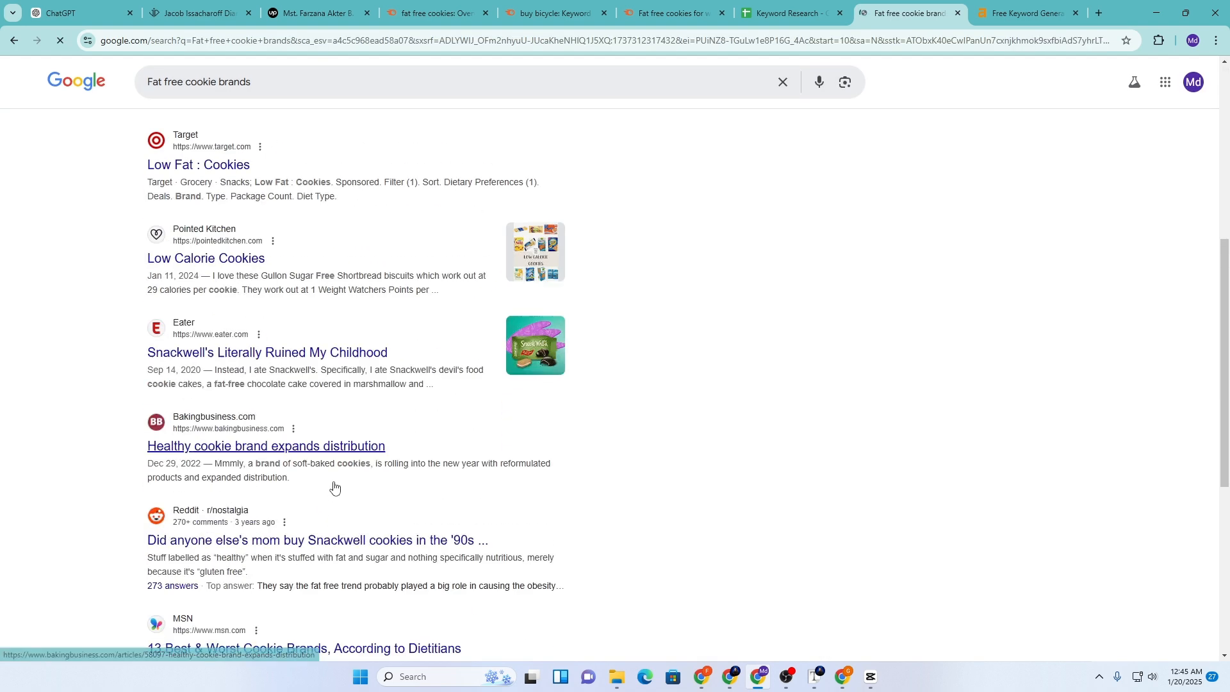
{"action": "scroll", "coordinate": [334, 487], "scroll_direction": "down", "scroll_amount": 6}
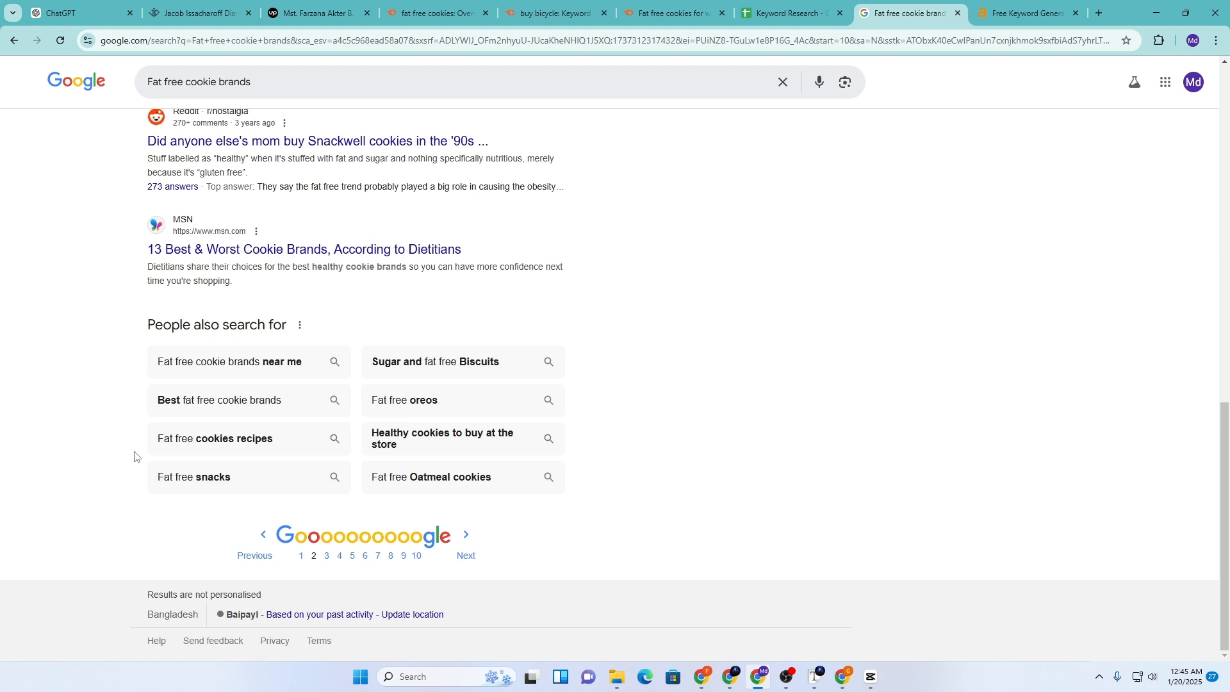
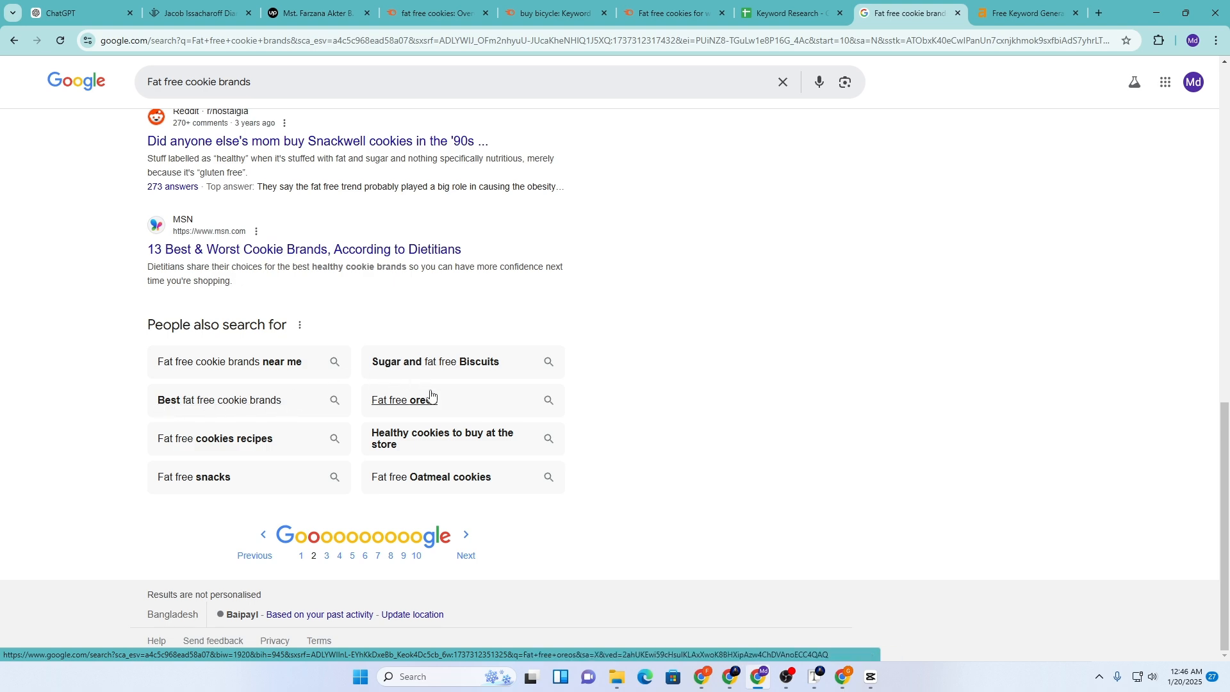
Replace the Google query with 'answer the public' and run the search
{"action": "scroll", "coordinate": [595, 459], "scroll_direction": "up", "scroll_amount": 13}
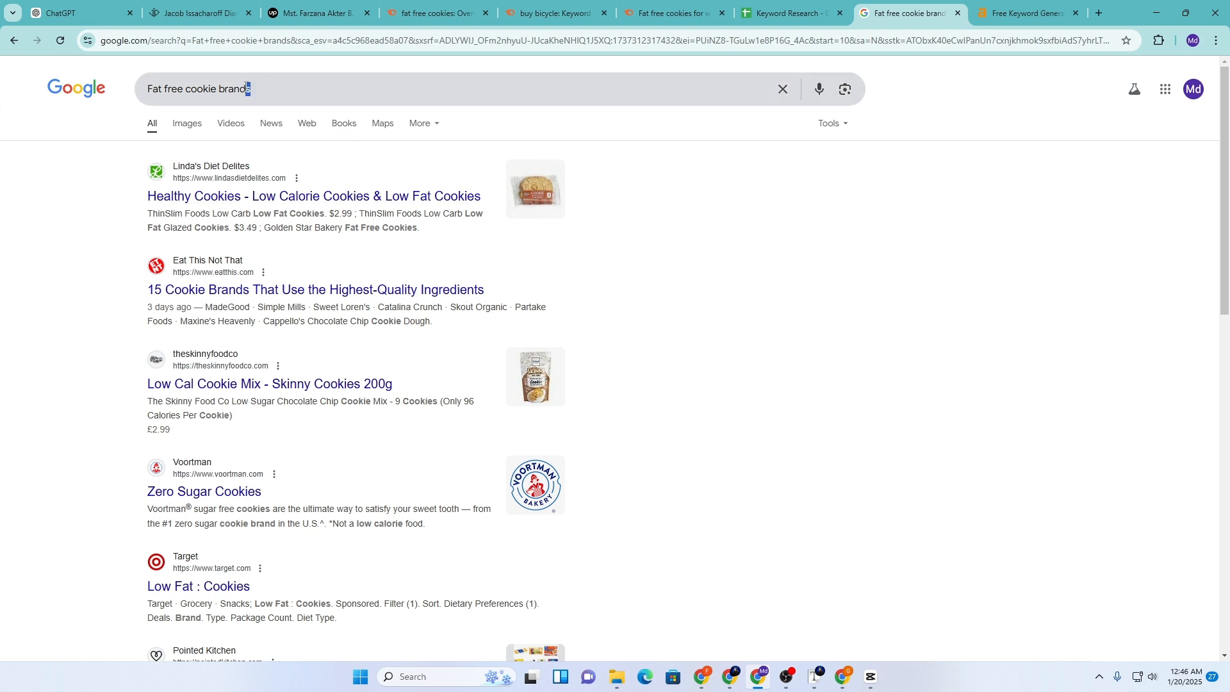
{"action": "left_click_drag", "start_coordinate": [248, 89], "coordinate": [148, 102]}
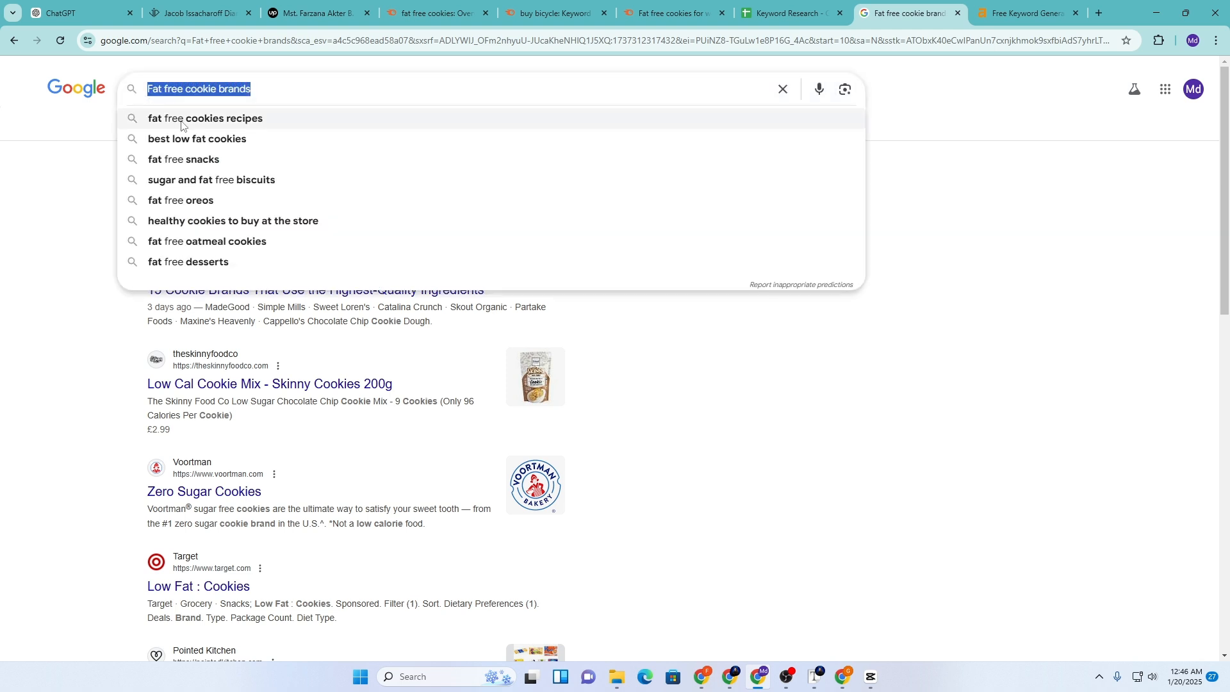
{"action": "type", "text": "answer the"}
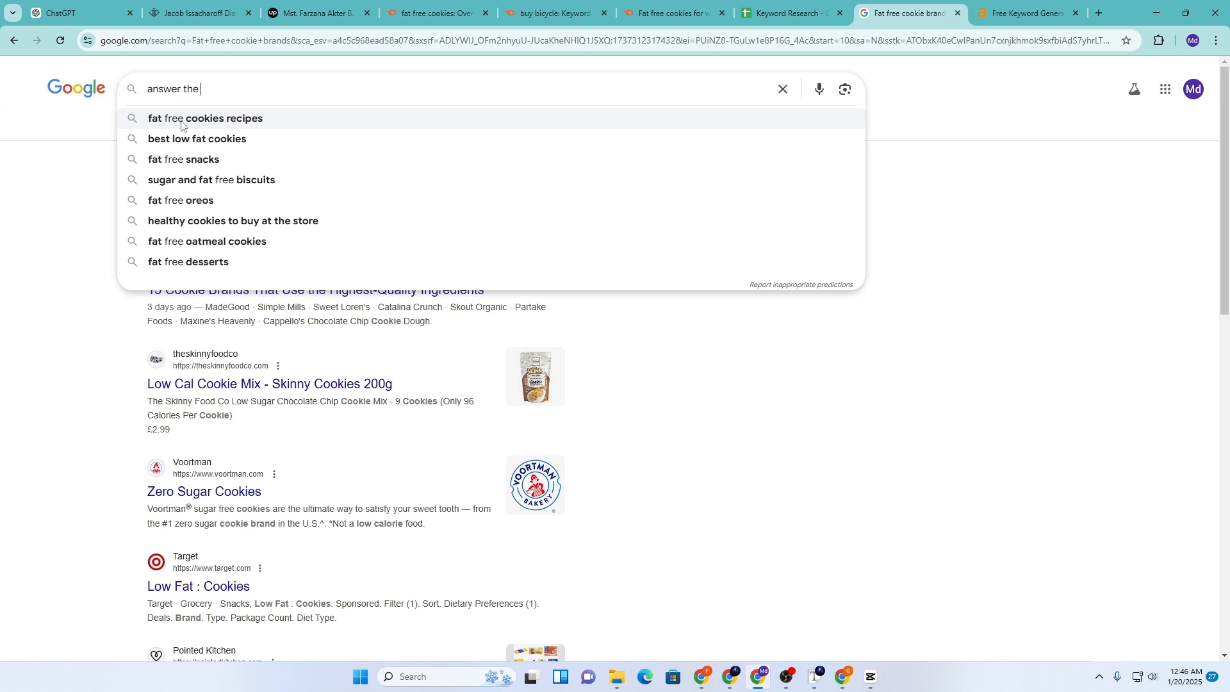
{"action": "type", "text": " public"}
{"action": "key", "text": "Return"}
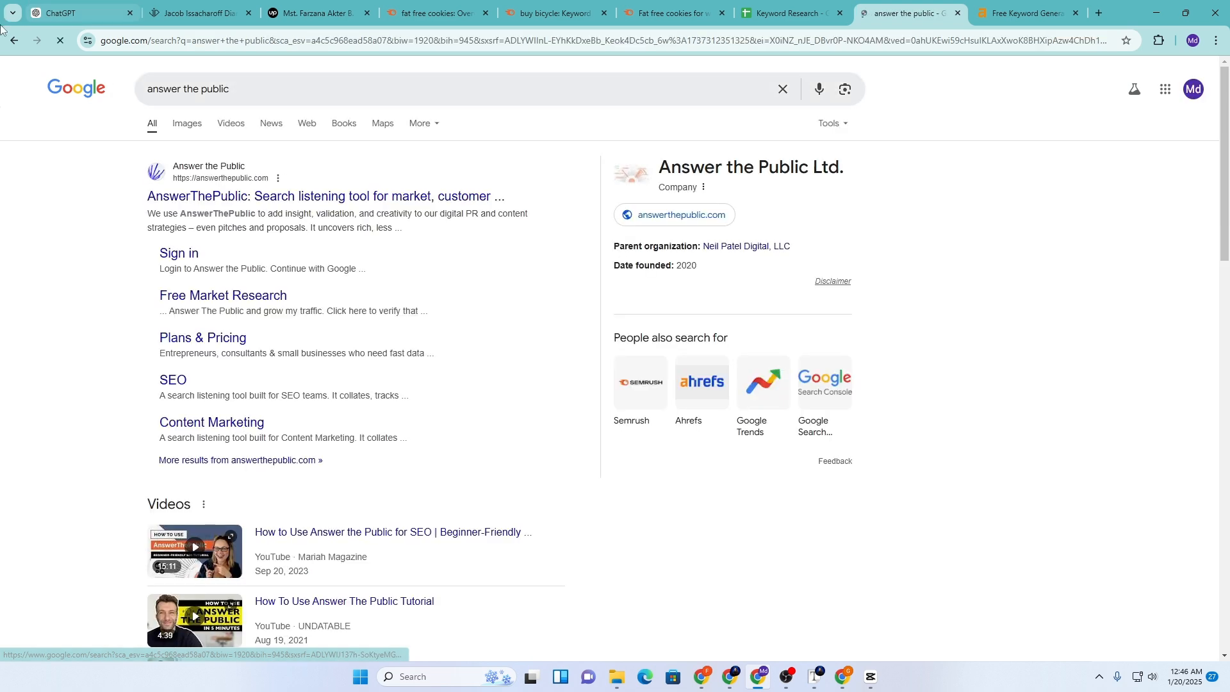
On AnswerThePublic, search 'fat free cookies' with country United States and English language
{"action": "left_click", "coordinate": [190, 204]}
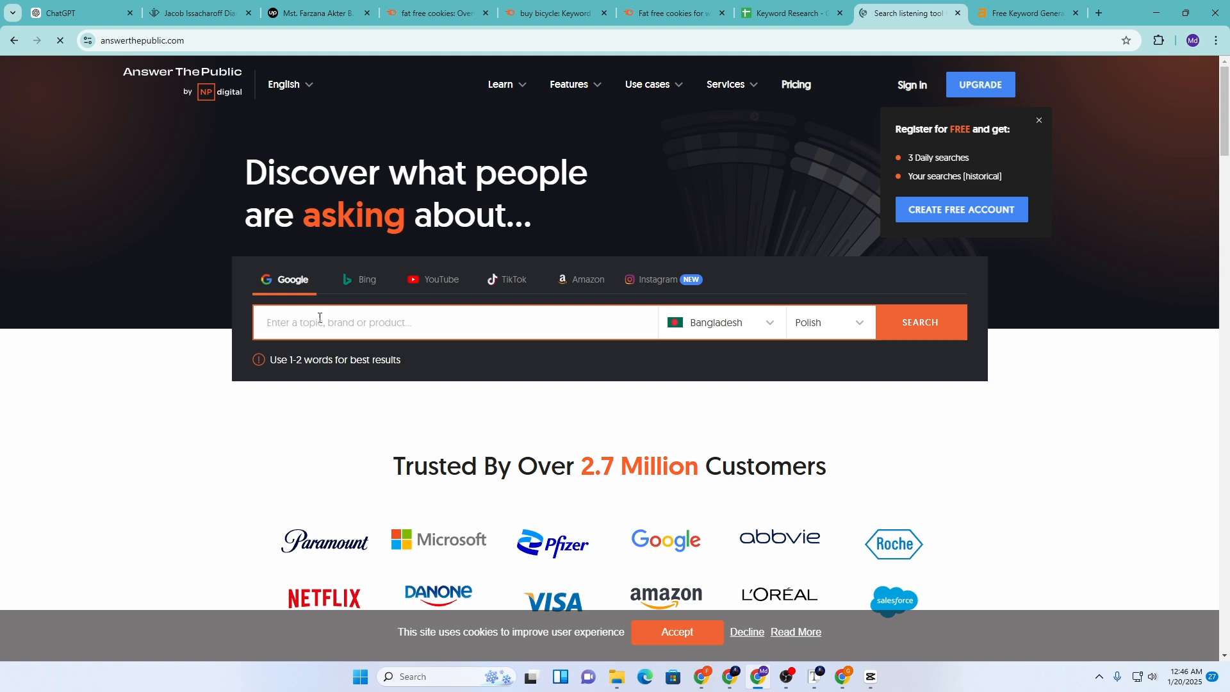
{"action": "type", "text": "fat f"}
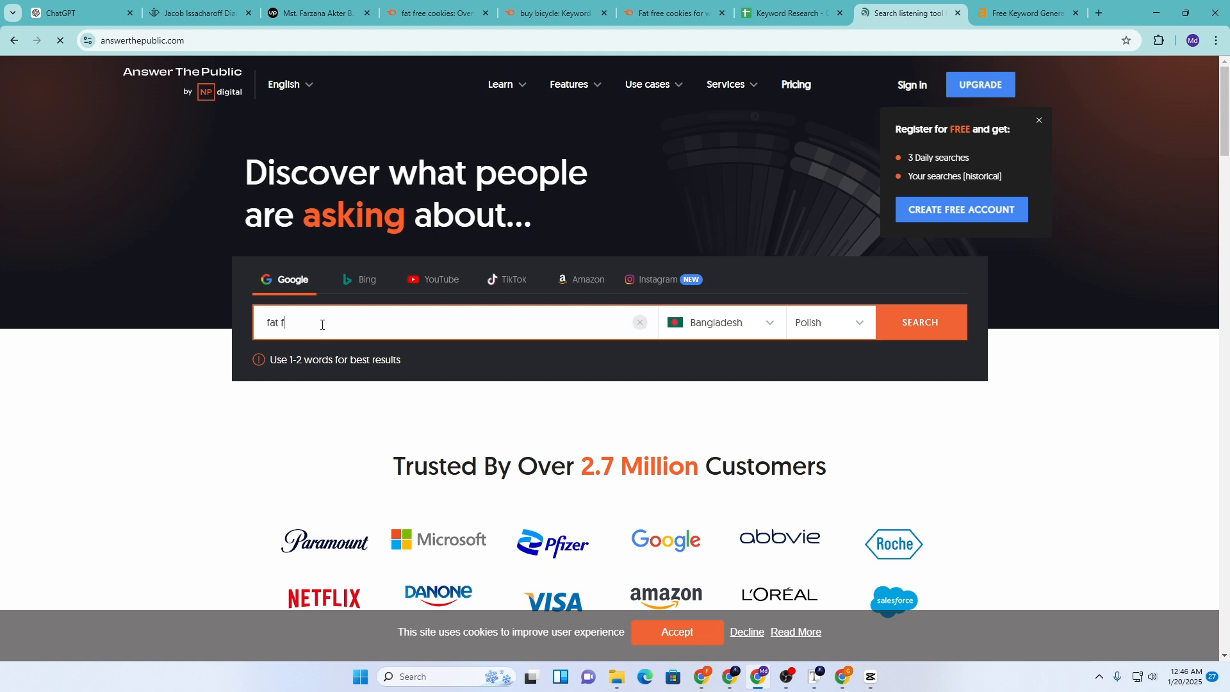
{"action": "type", "text": "ree cookies"}
{"action": "left_click", "coordinate": [765, 320]}
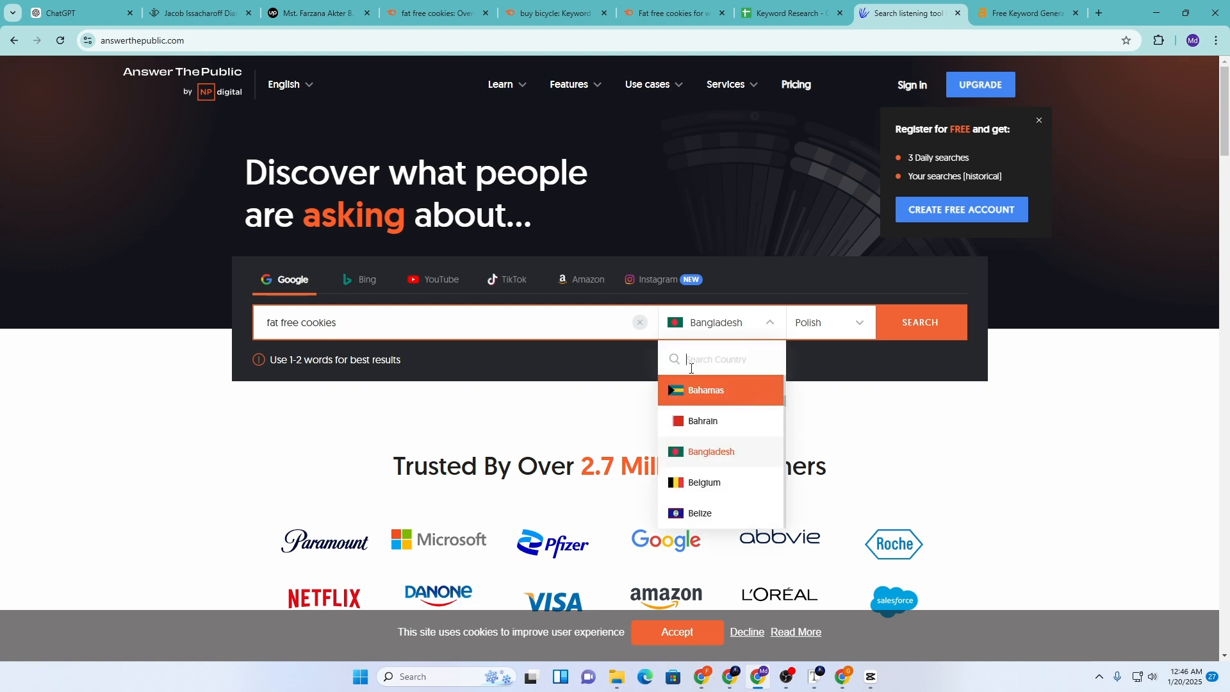
{"action": "type", "text": "un"}
{"action": "type", "text": "ited"}
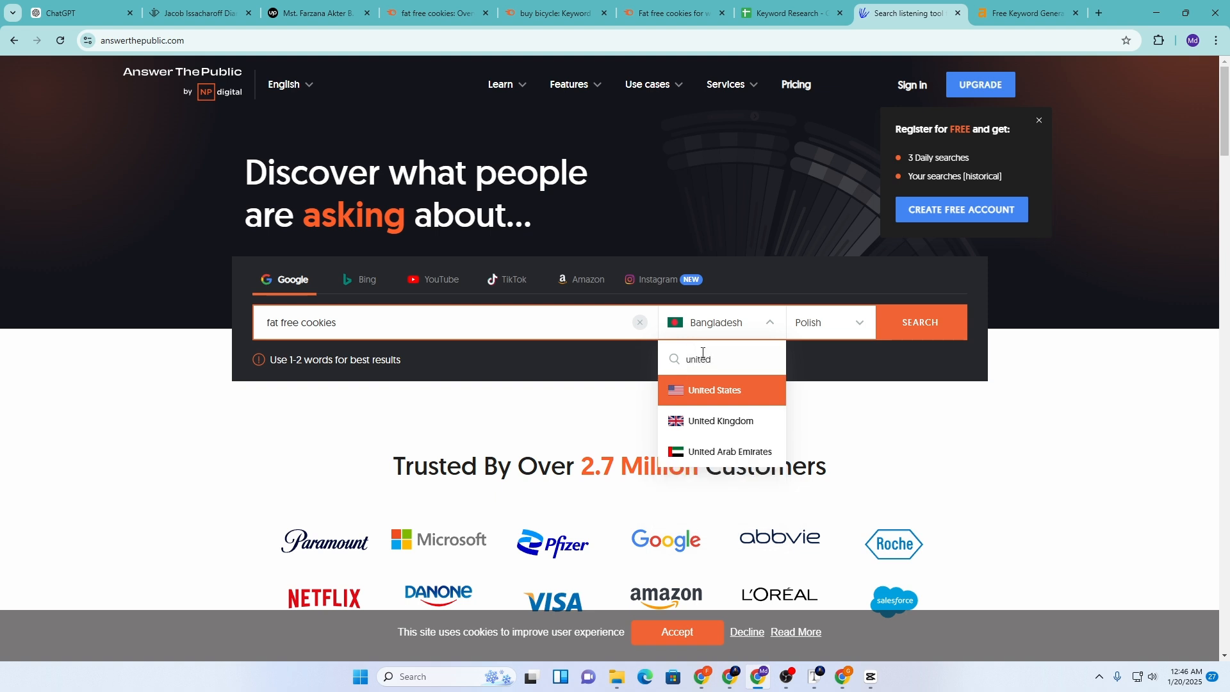
{"action": "left_click", "coordinate": [716, 392]}
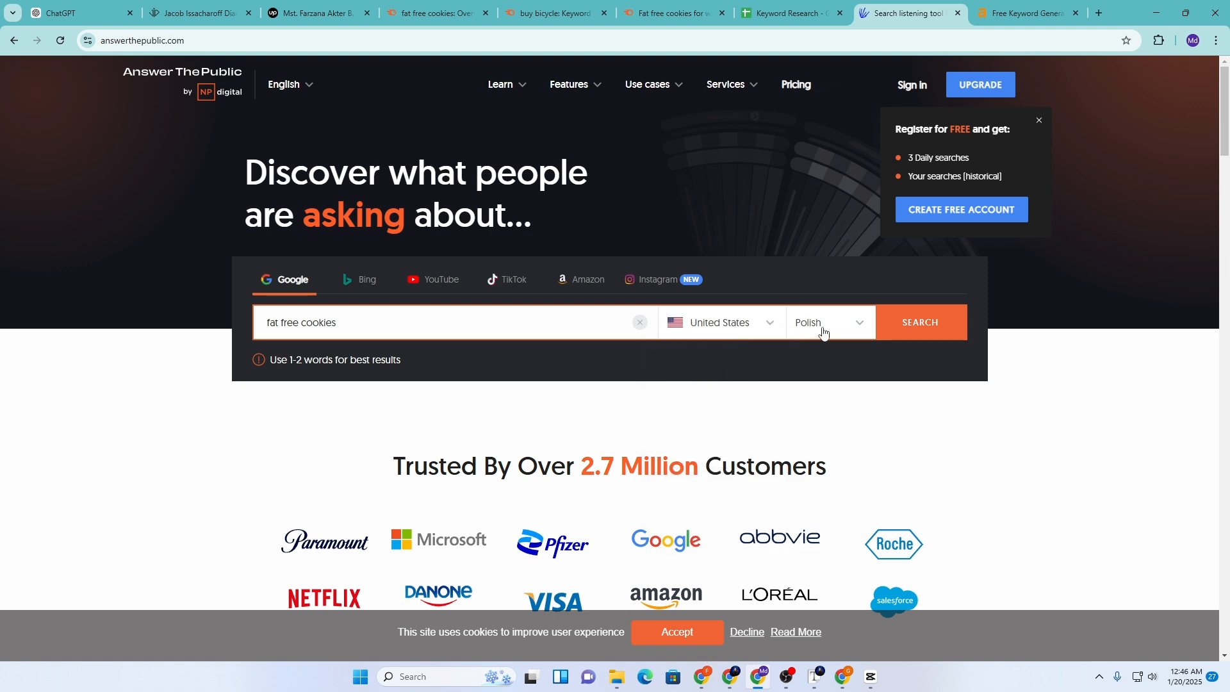
{"action": "left_click", "coordinate": [823, 331]}
{"action": "type", "text": "english"}
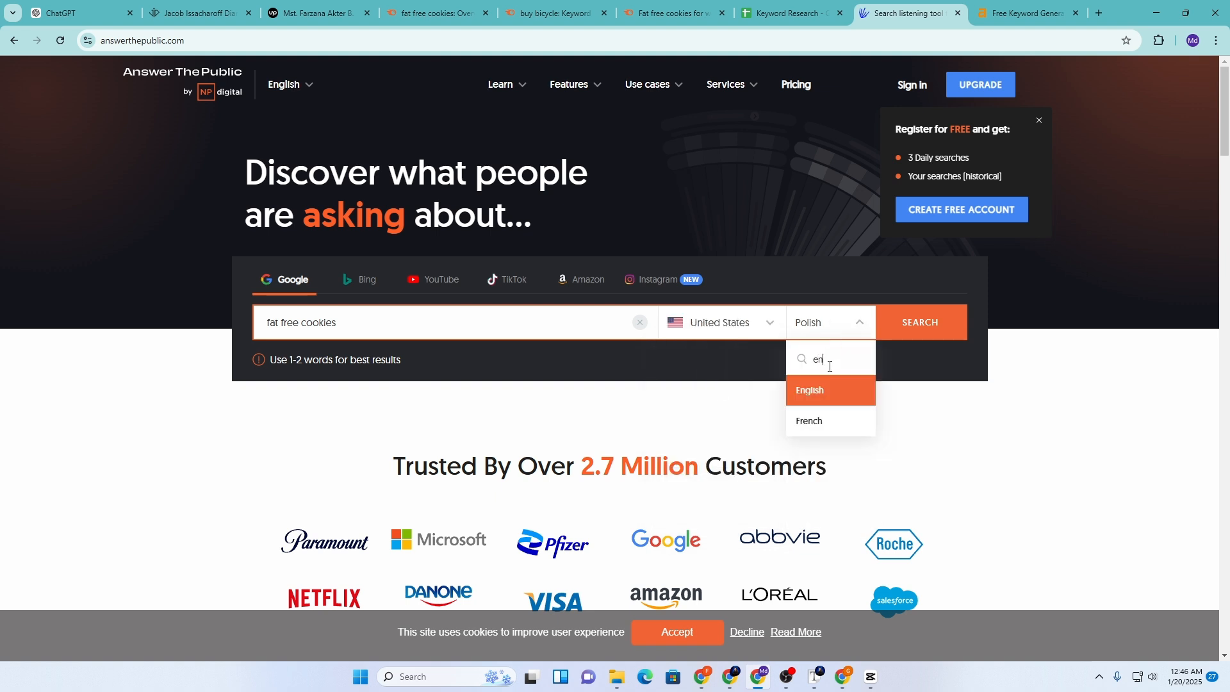
{"action": "left_click", "coordinate": [887, 329]}
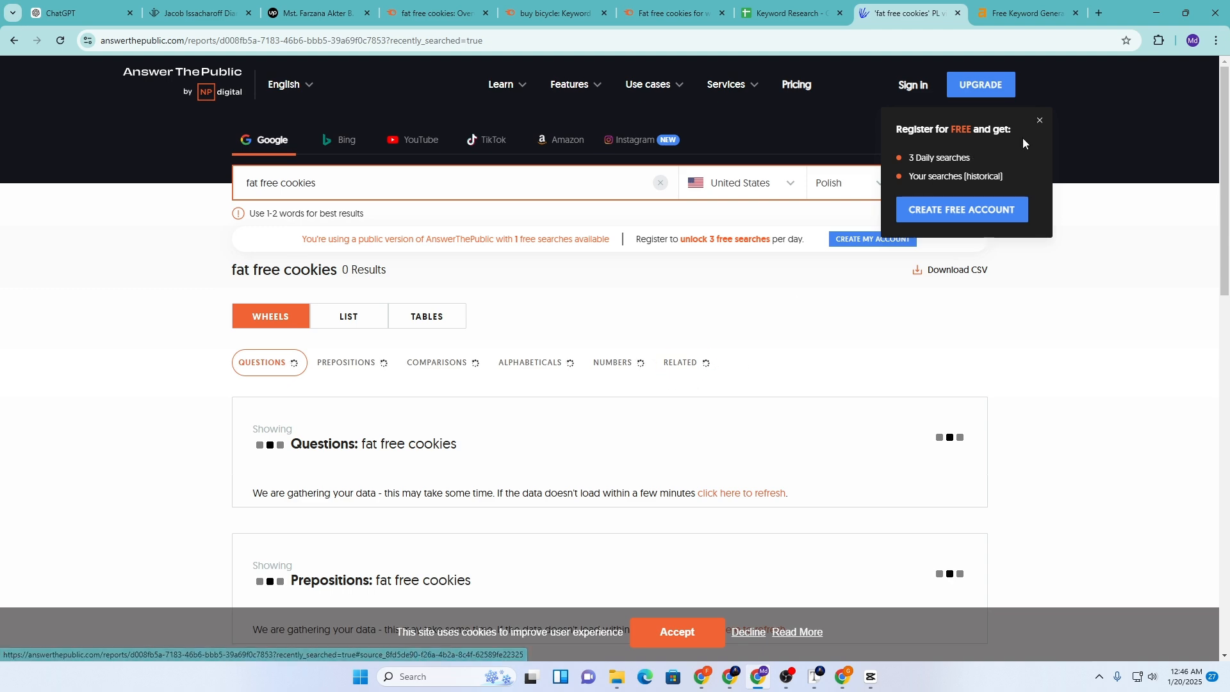
Dismiss the registration and sign-up popups and browse the fat free cookies report
{"action": "left_click", "coordinate": [1039, 120]}
{"action": "scroll", "coordinate": [752, 369], "scroll_direction": "down", "scroll_amount": 10}
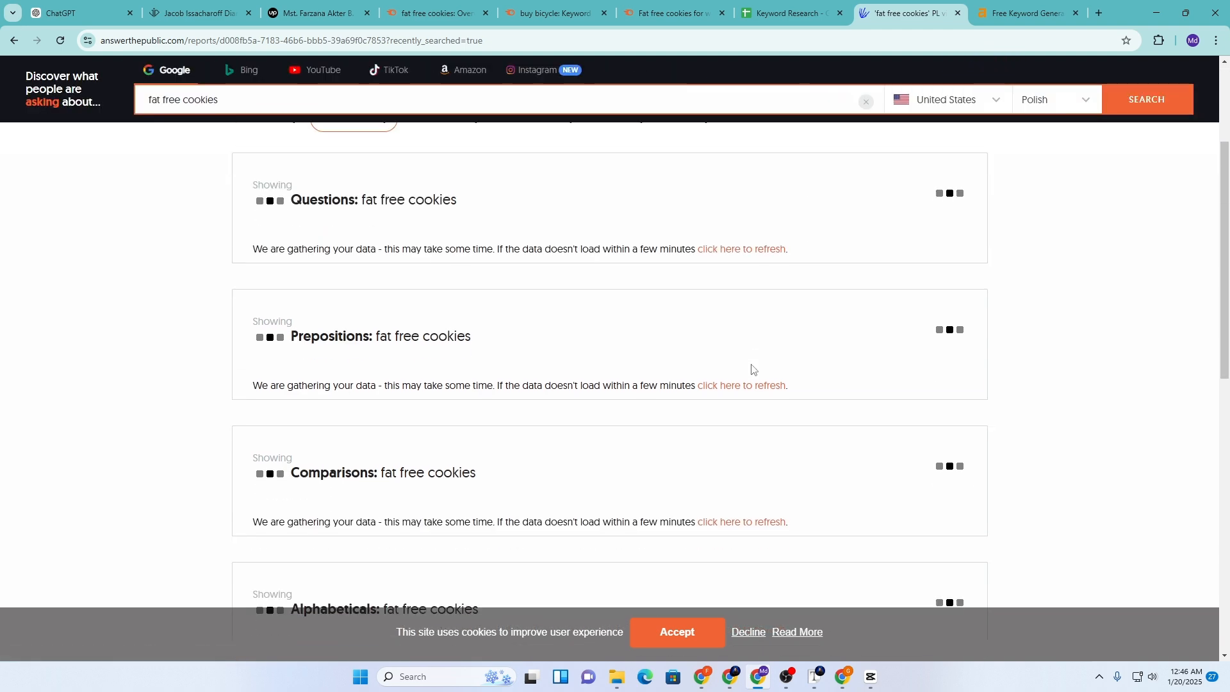
{"action": "scroll", "coordinate": [752, 369], "scroll_direction": "up", "scroll_amount": 8}
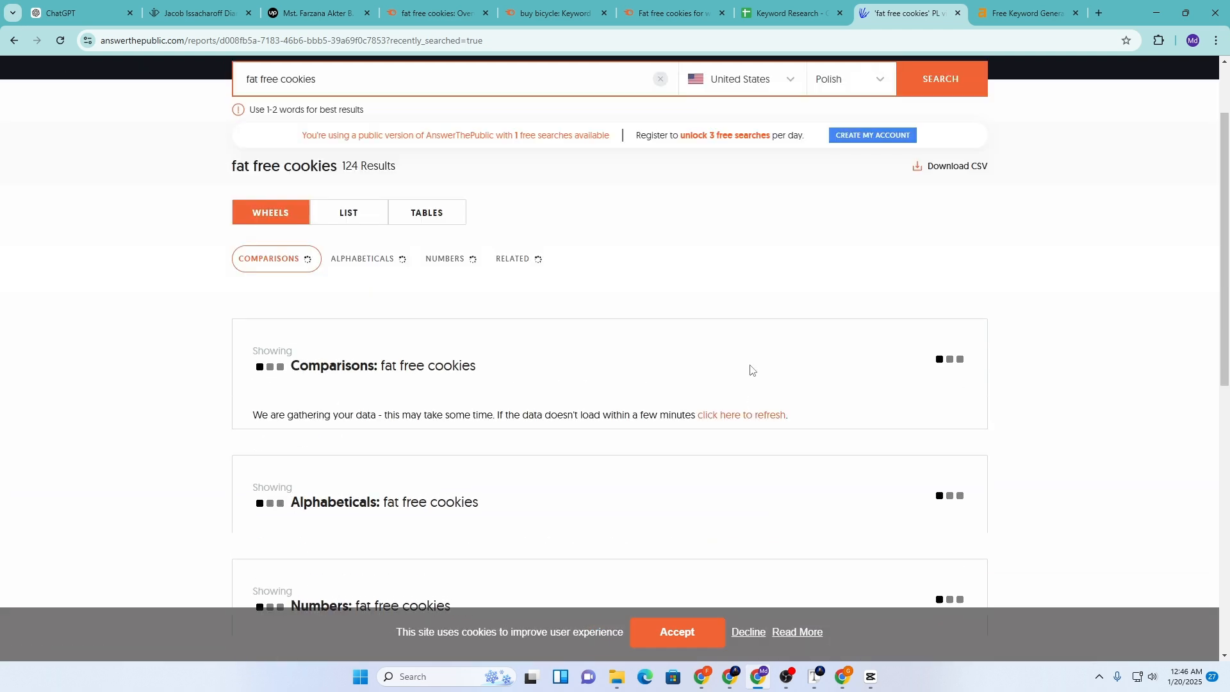
{"action": "scroll", "coordinate": [752, 369], "scroll_direction": "down", "scroll_amount": 6}
{"action": "scroll", "coordinate": [752, 369], "scroll_direction": "up", "scroll_amount": 6}
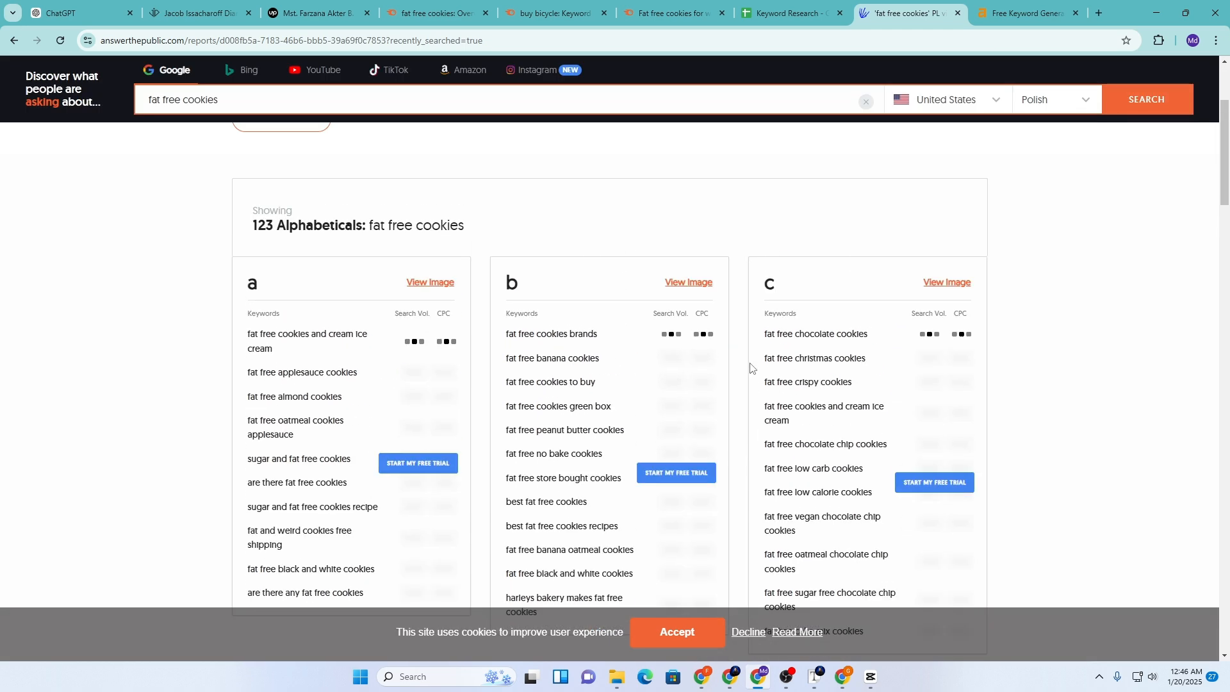
{"action": "scroll", "coordinate": [650, 376], "scroll_direction": "up", "scroll_amount": 3}
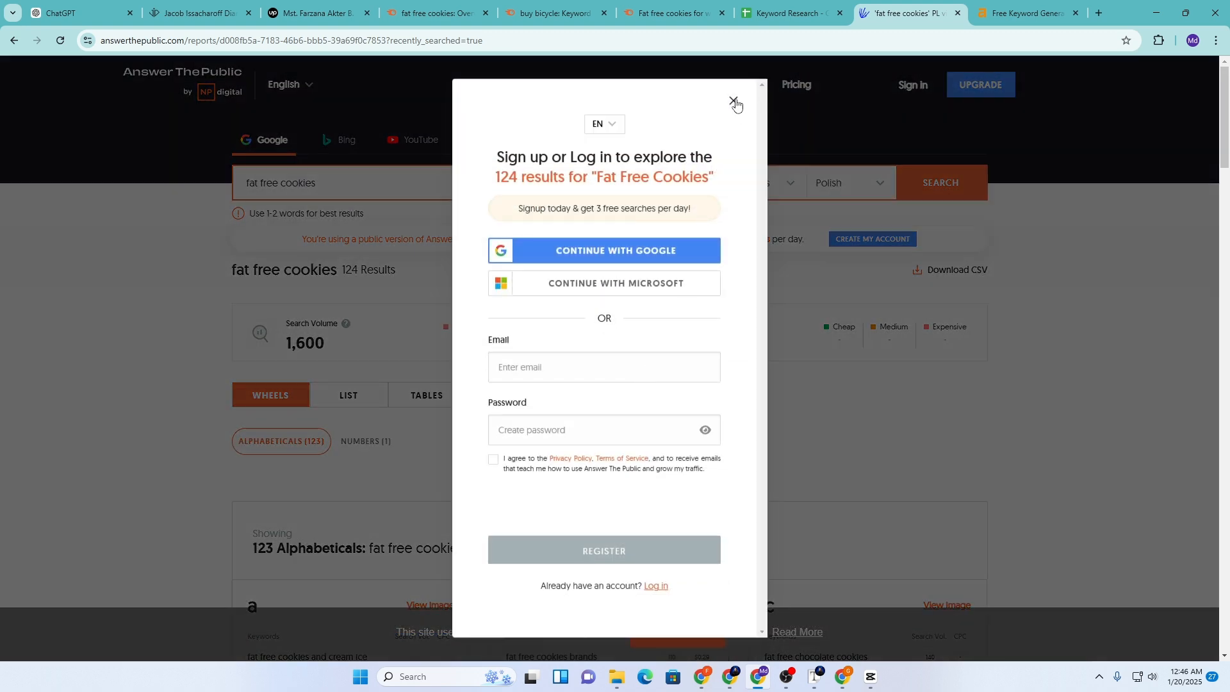
{"action": "left_click", "coordinate": [732, 103]}
{"action": "scroll", "coordinate": [652, 363], "scroll_direction": "down", "scroll_amount": 6}
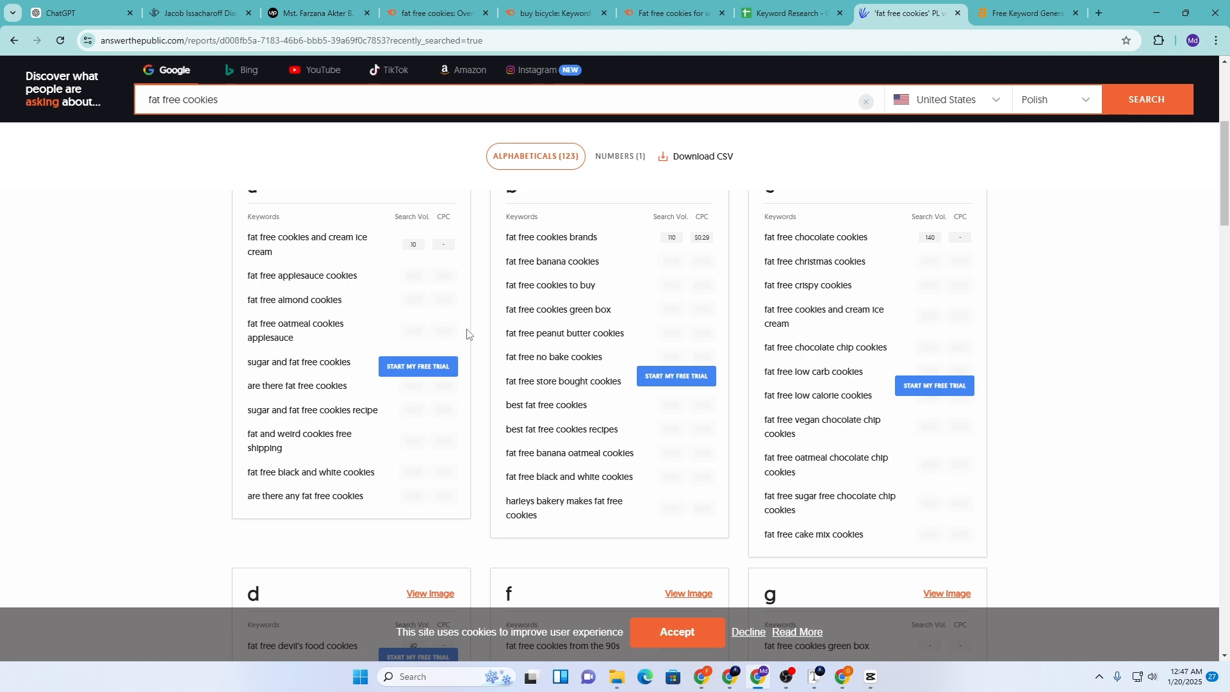
{"action": "scroll", "coordinate": [343, 434], "scroll_direction": "up", "scroll_amount": 3}
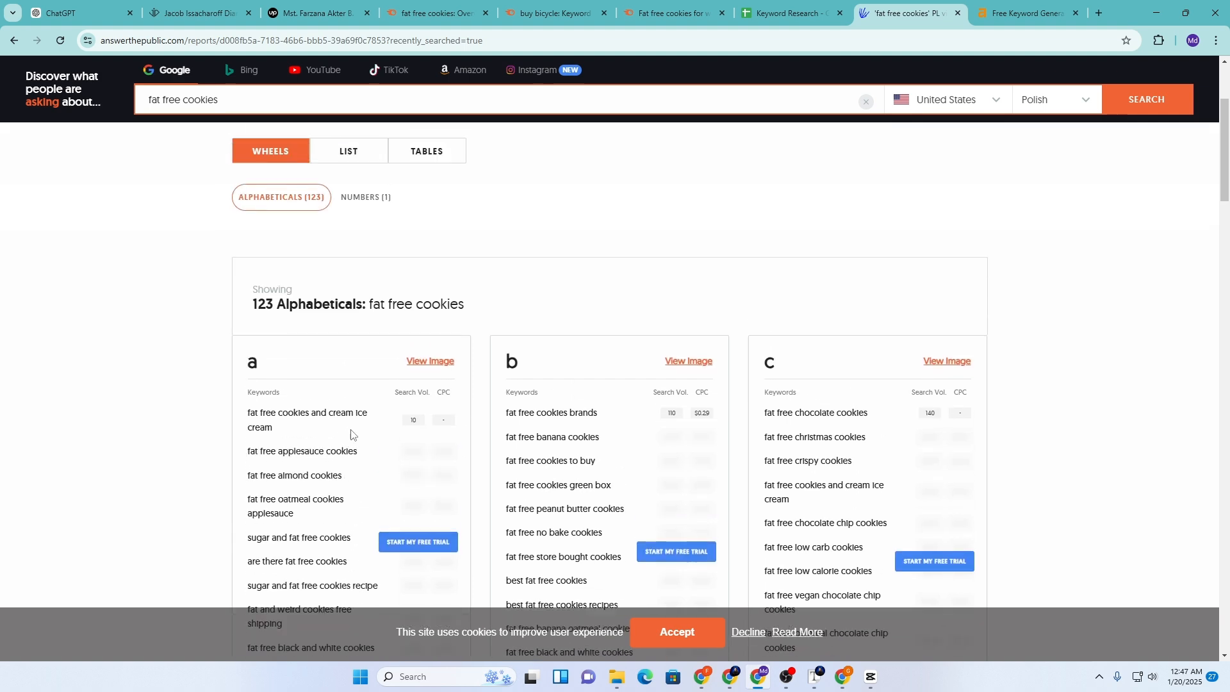
{"action": "scroll", "coordinate": [349, 432], "scroll_direction": "down", "scroll_amount": 5}
{"action": "scroll", "coordinate": [474, 399], "scroll_direction": "up", "scroll_amount": 1}
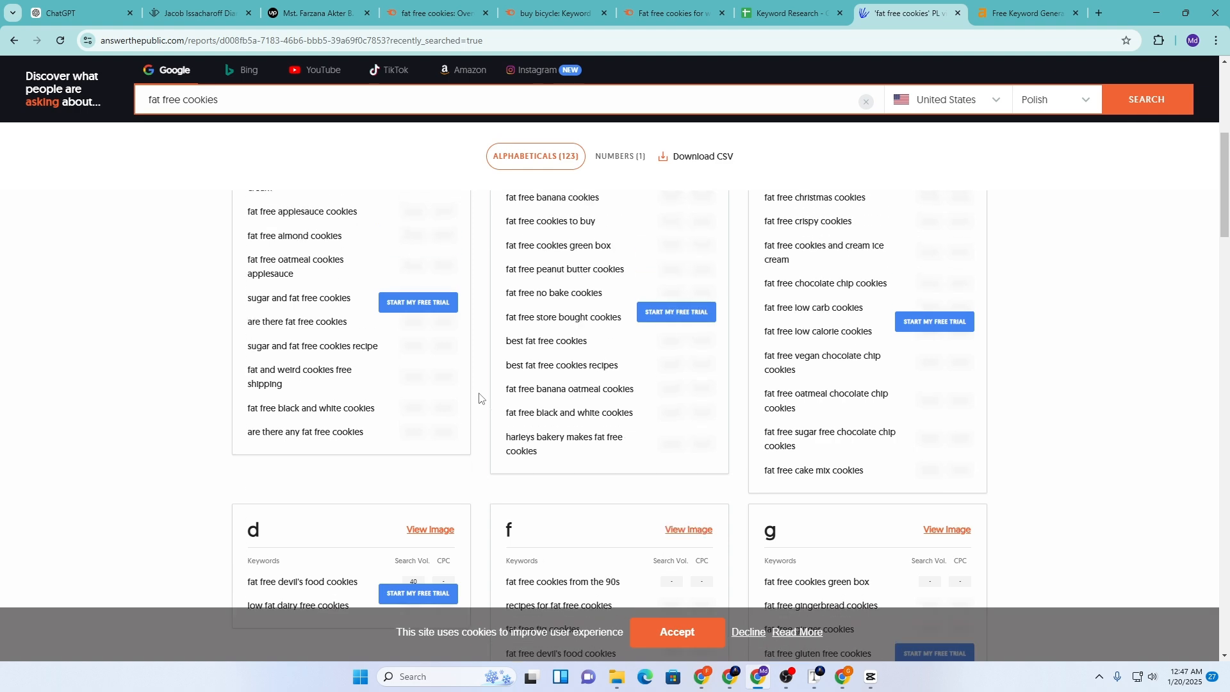
{"action": "scroll", "coordinate": [479, 398], "scroll_direction": "up", "scroll_amount": 1}
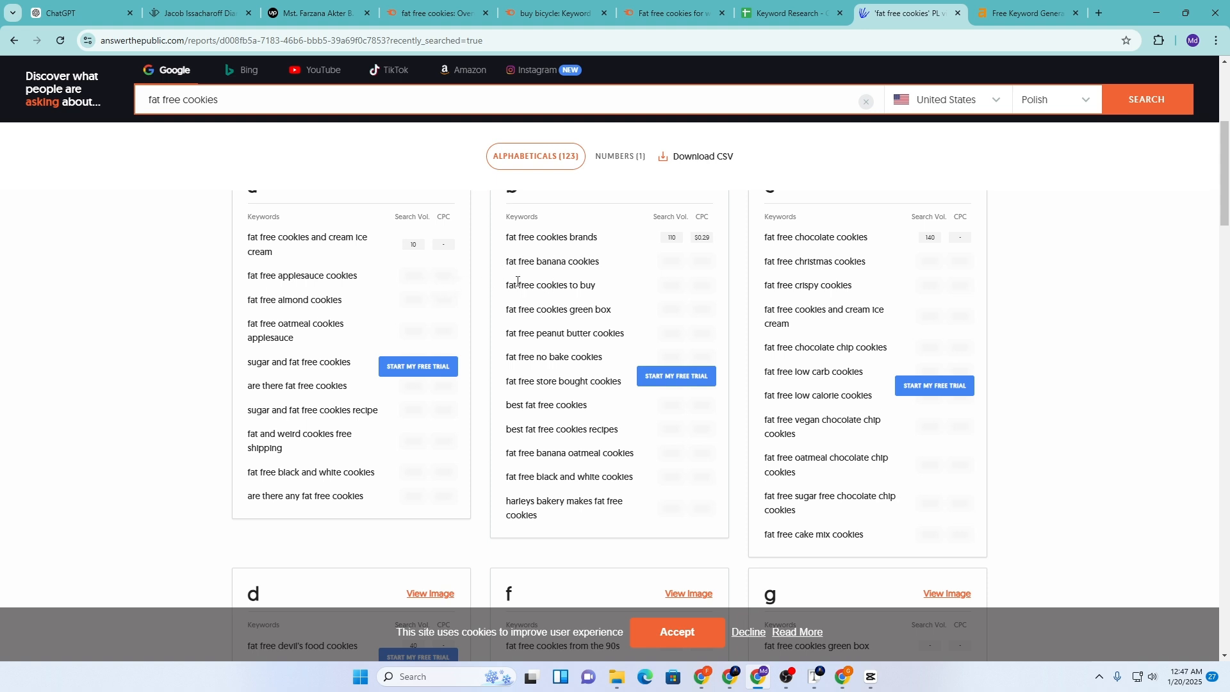
Copy 'fat free cookies to buy' from the alphabetical results and return to the sheet
{"action": "left_click_drag", "start_coordinate": [506, 288], "coordinate": [599, 290]}
{"action": "right_click", "coordinate": [583, 286]}
{"action": "left_click", "coordinate": [602, 301]}
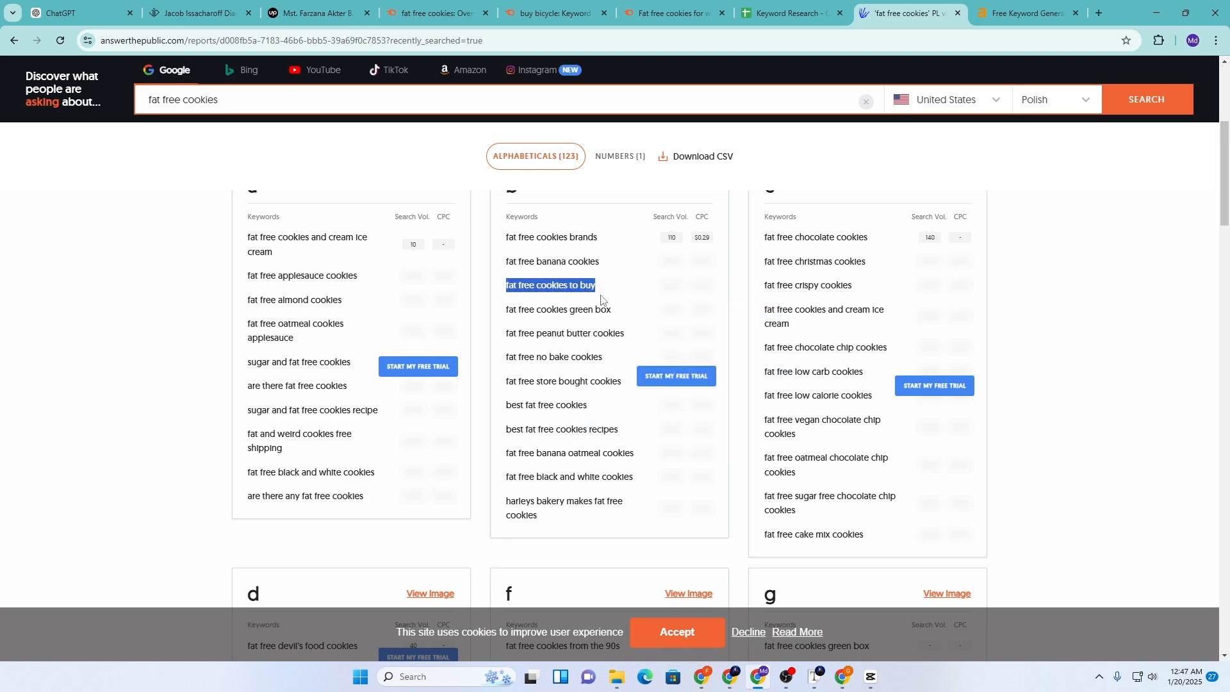
{"action": "key", "text": "ctrl+shift+Tab"}
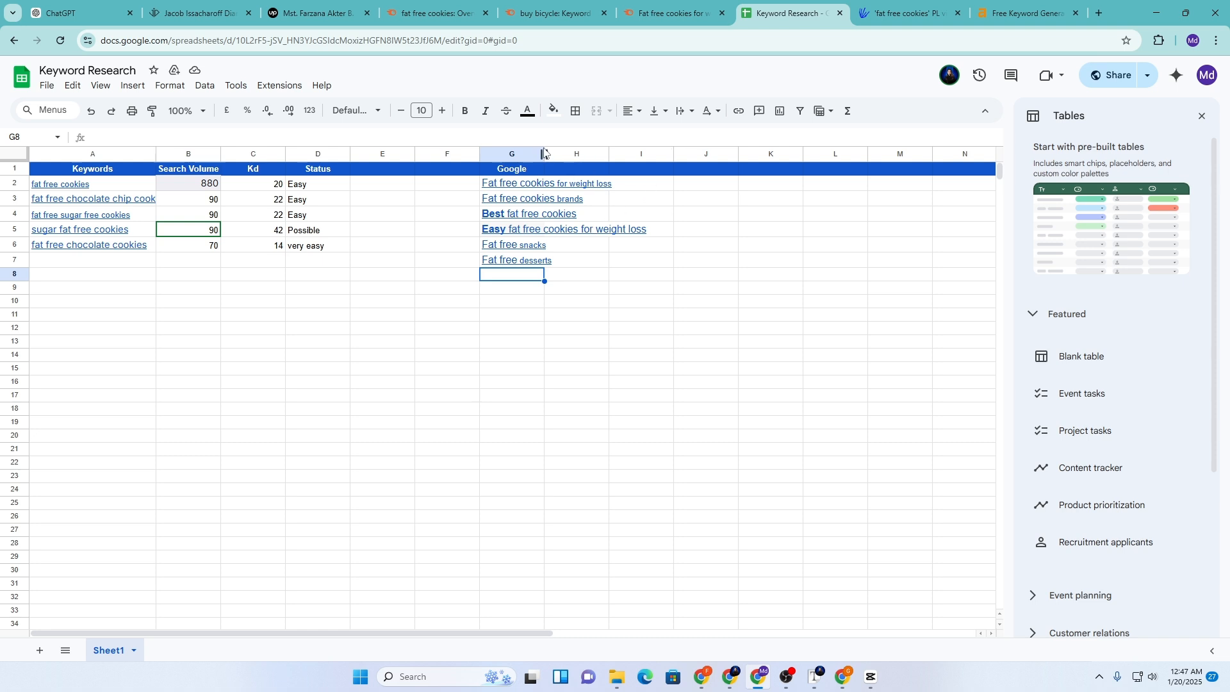
Widen column G, head H1 'Answer the public', and widen column H
{"action": "left_click_drag", "start_coordinate": [545, 152], "coordinate": [659, 152]}
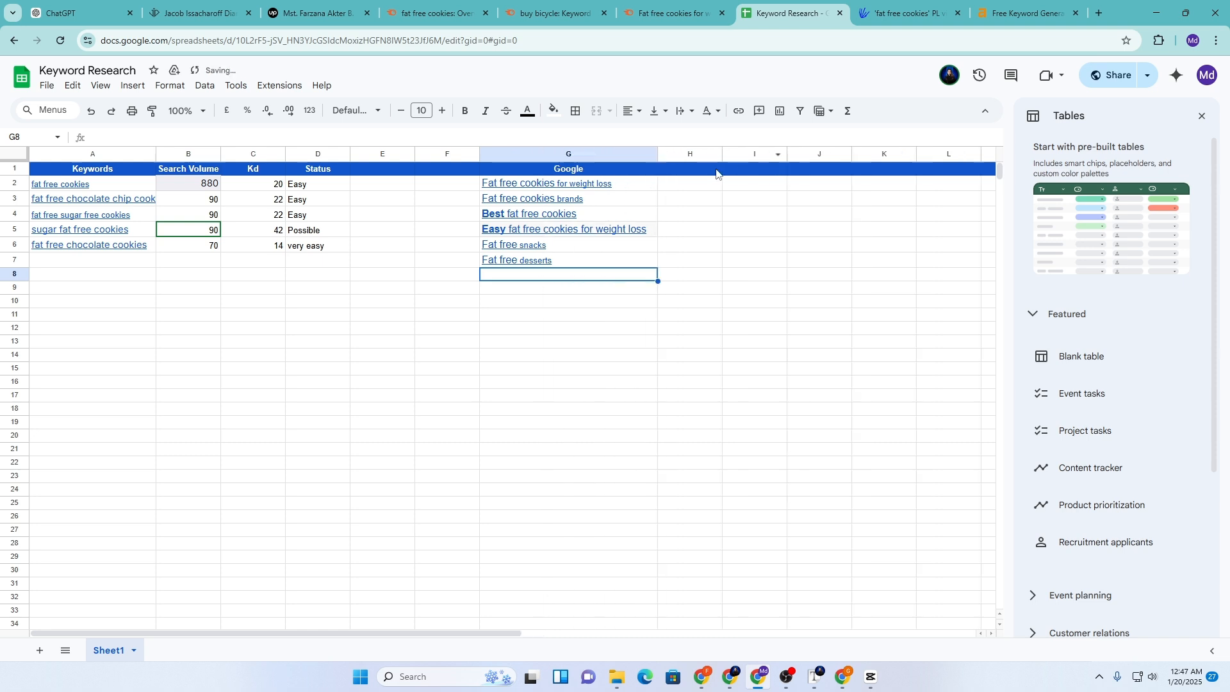
{"action": "left_click", "coordinate": [705, 172]}
{"action": "type", "text": "A"}
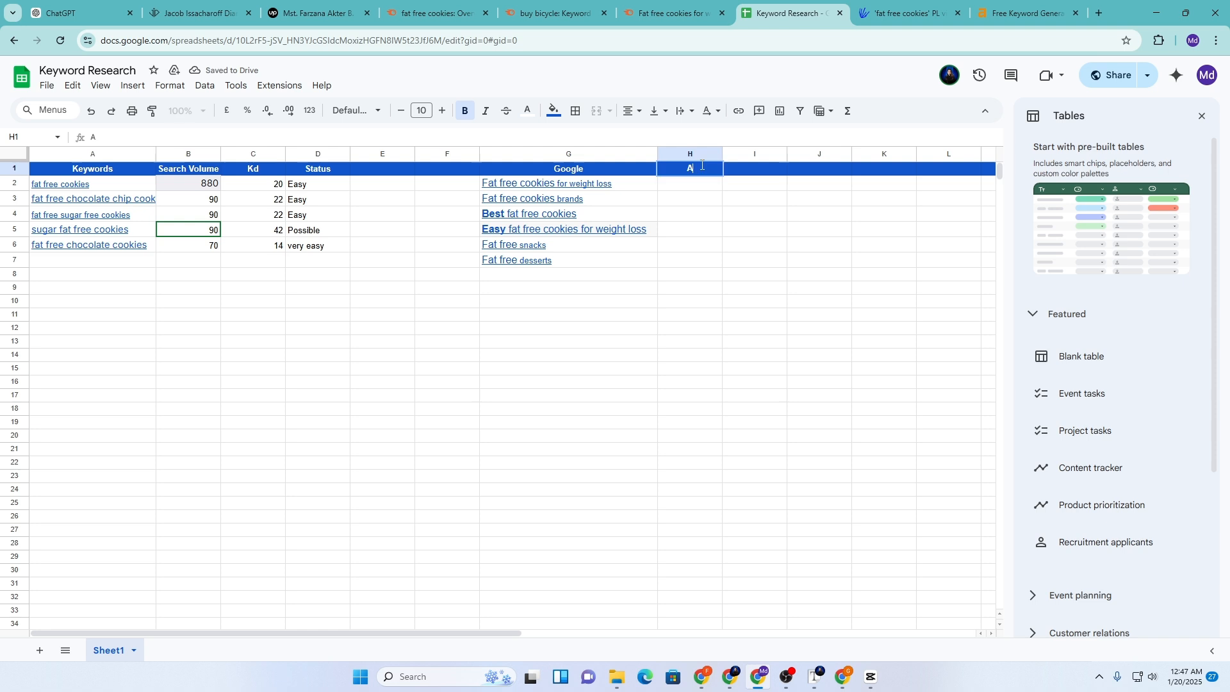
{"action": "type", "text": "nswer the public"}
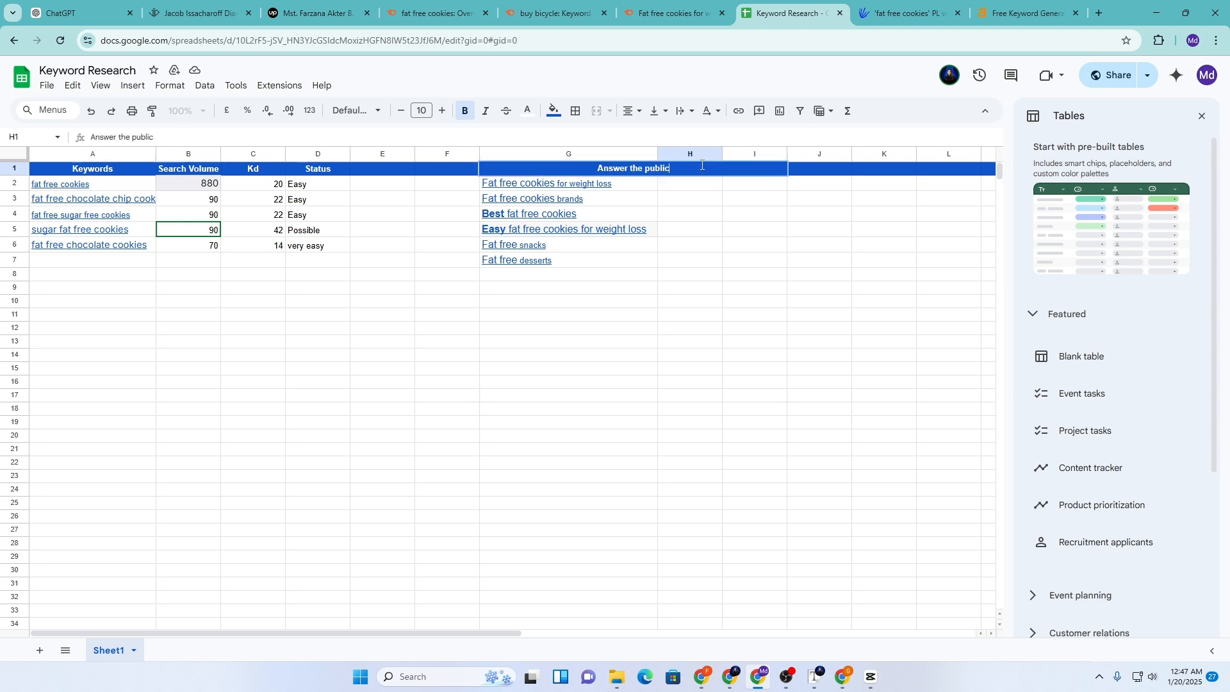
{"action": "left_click", "coordinate": [593, 301]}
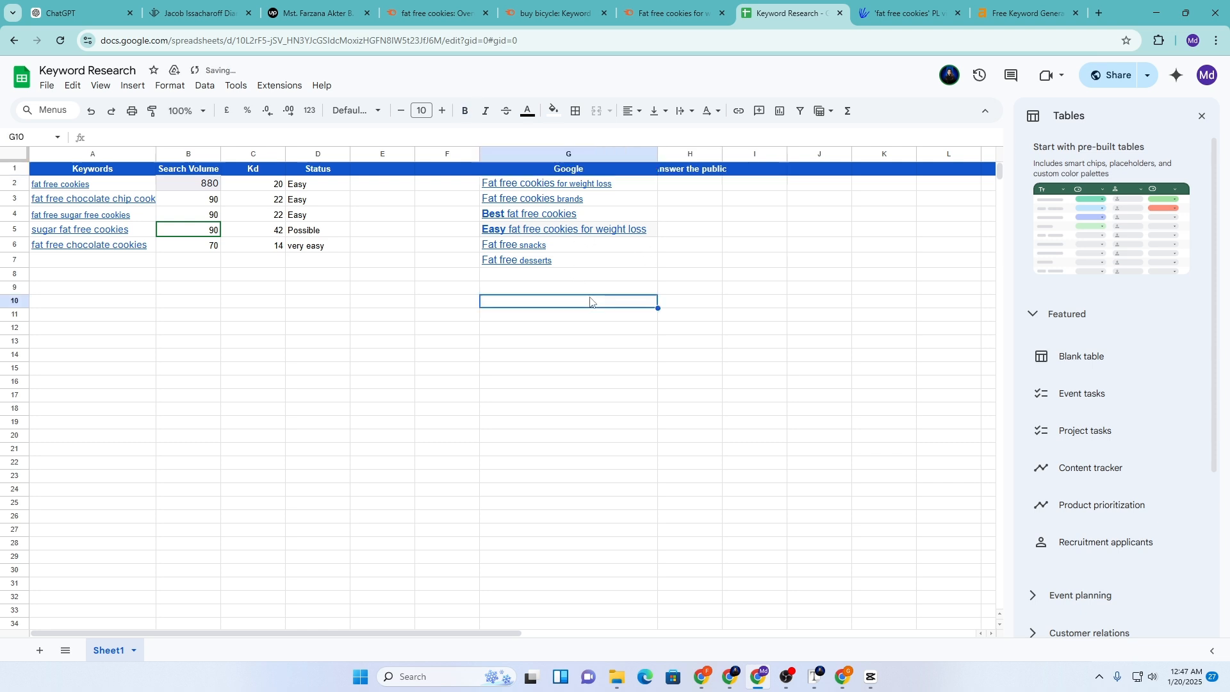
{"action": "left_click_drag", "start_coordinate": [722, 154], "coordinate": [917, 175]}
Paste 'fat free cookies to buy' into H2
{"action": "left_click", "coordinate": [743, 190]}
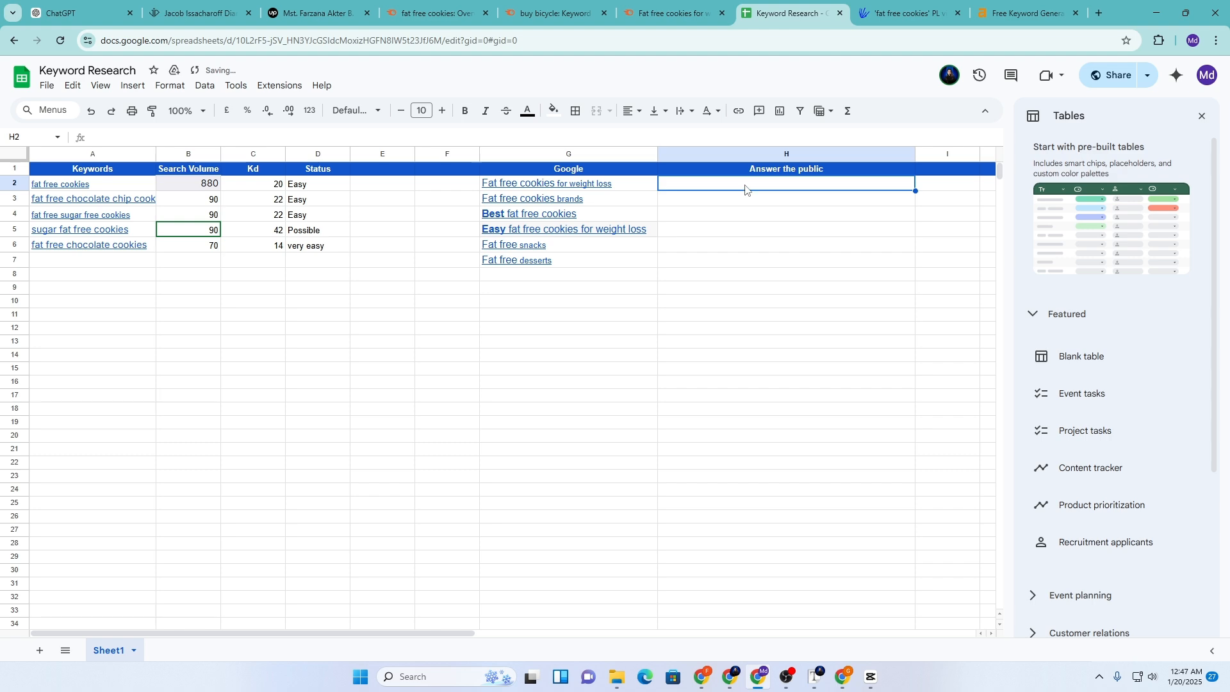
{"action": "key", "text": "ctrl+v"}
{"action": "key", "text": "ctrl+Tab"}
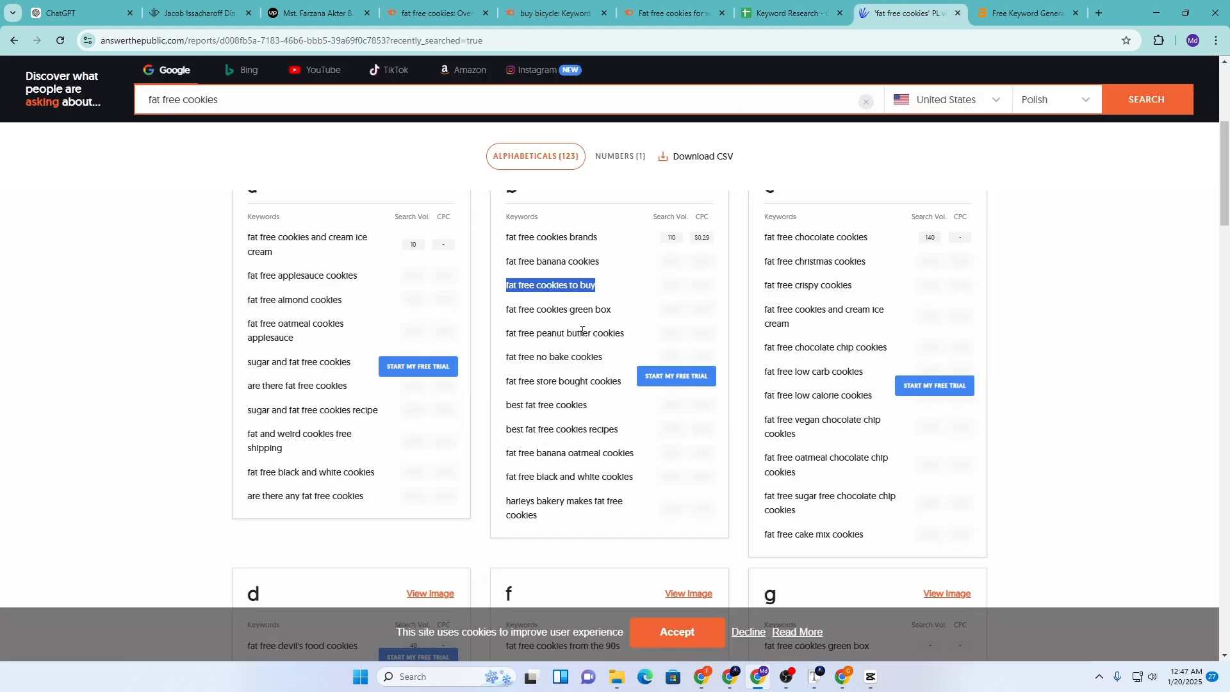
Copy 'fat free sugar free chocolate chip cookies' from AnswerThePublic into H3
{"action": "left_click", "coordinate": [582, 331]}
{"action": "scroll", "coordinate": [534, 417], "scroll_direction": "down", "scroll_amount": 1}
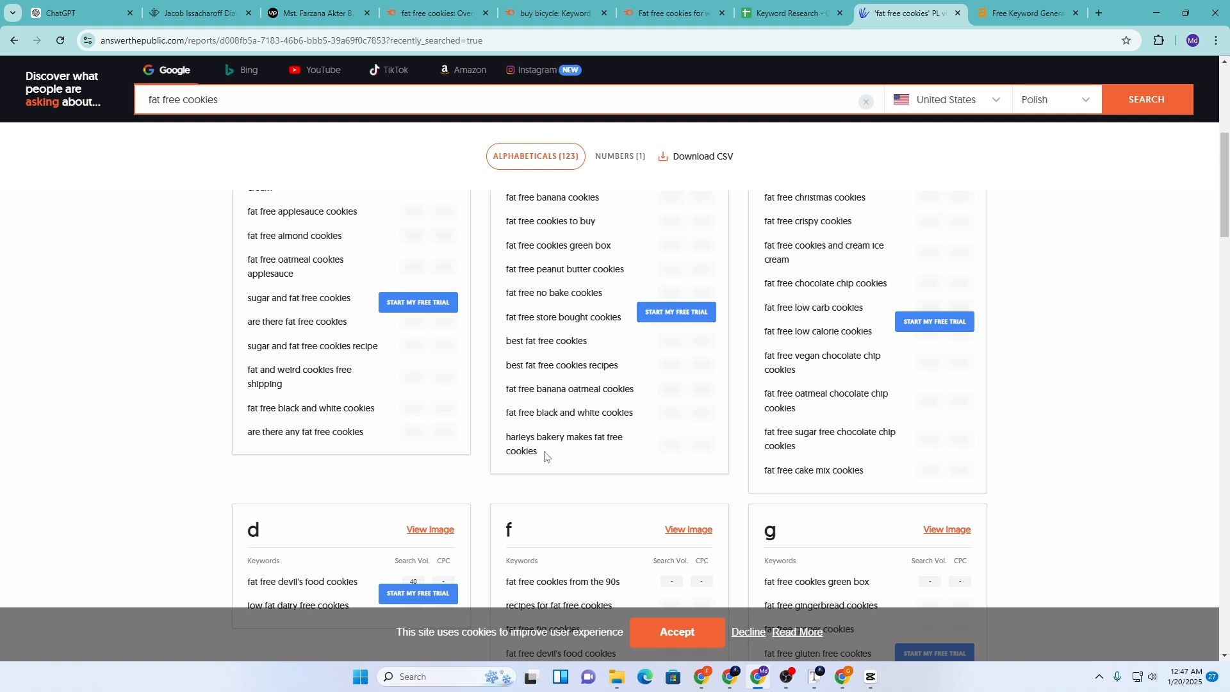
{"action": "scroll", "coordinate": [808, 303], "scroll_direction": "up", "scroll_amount": 1}
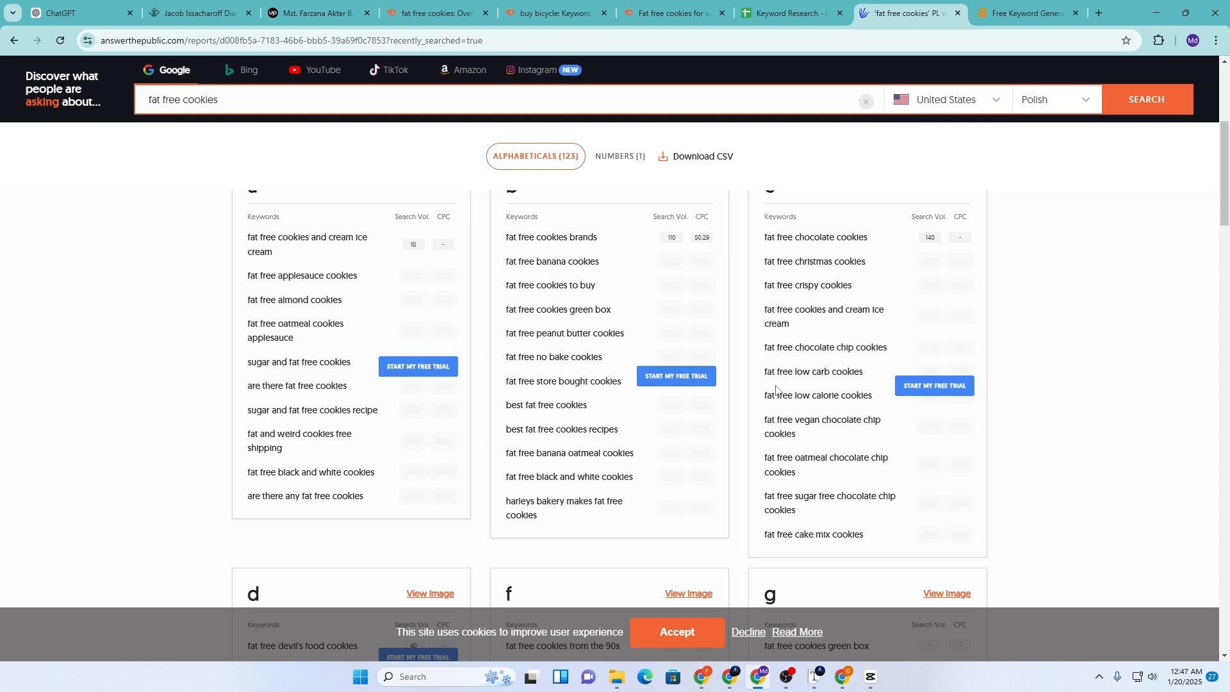
{"action": "scroll", "coordinate": [810, 440], "scroll_direction": "down", "scroll_amount": 2}
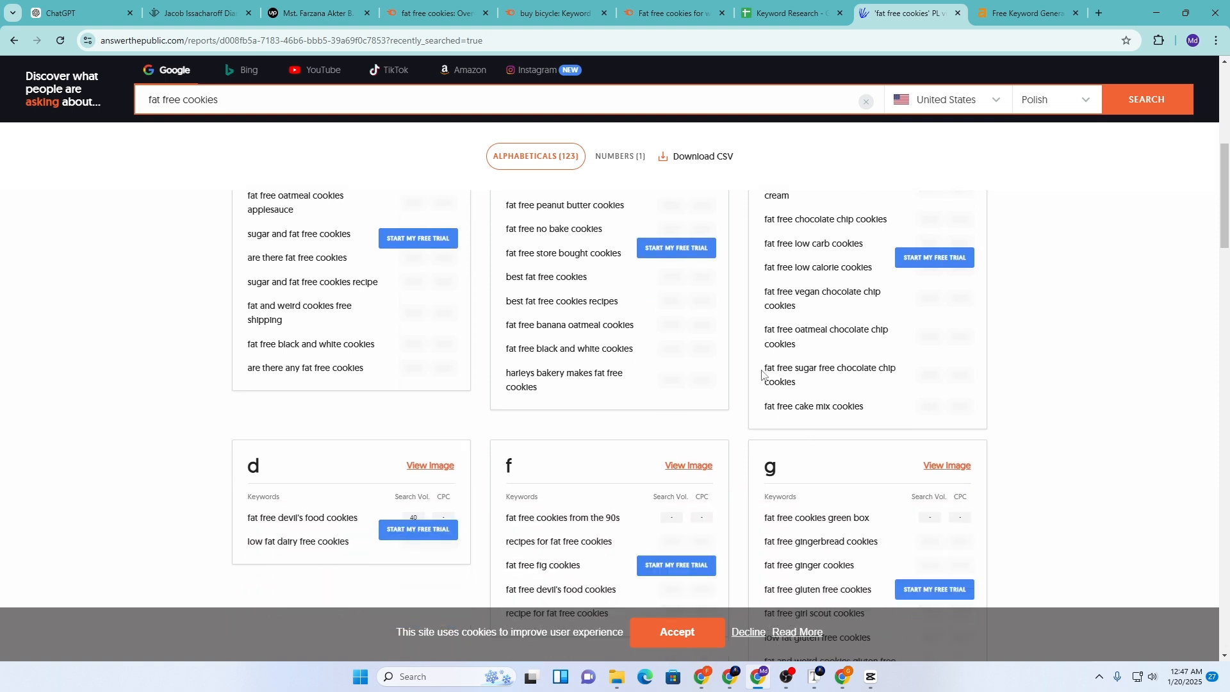
{"action": "left_click_drag", "start_coordinate": [763, 372], "coordinate": [804, 386]}
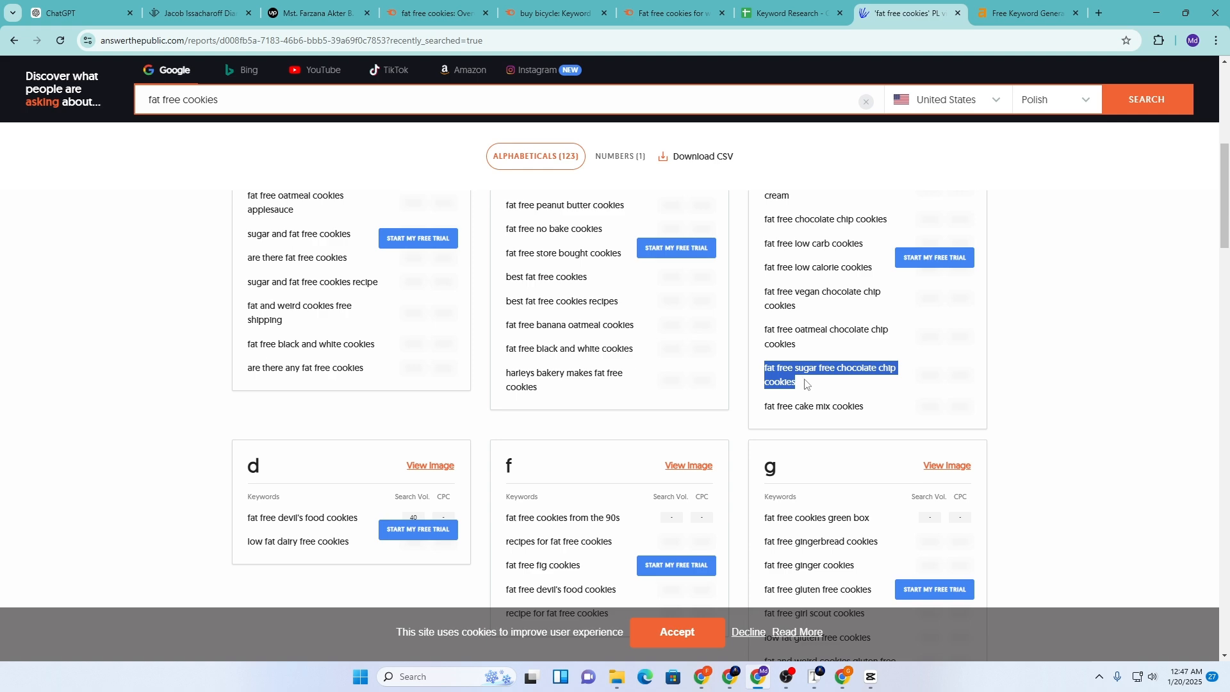
{"action": "left_click", "coordinate": [787, 5]}
{"action": "left_click", "coordinate": [678, 199]}
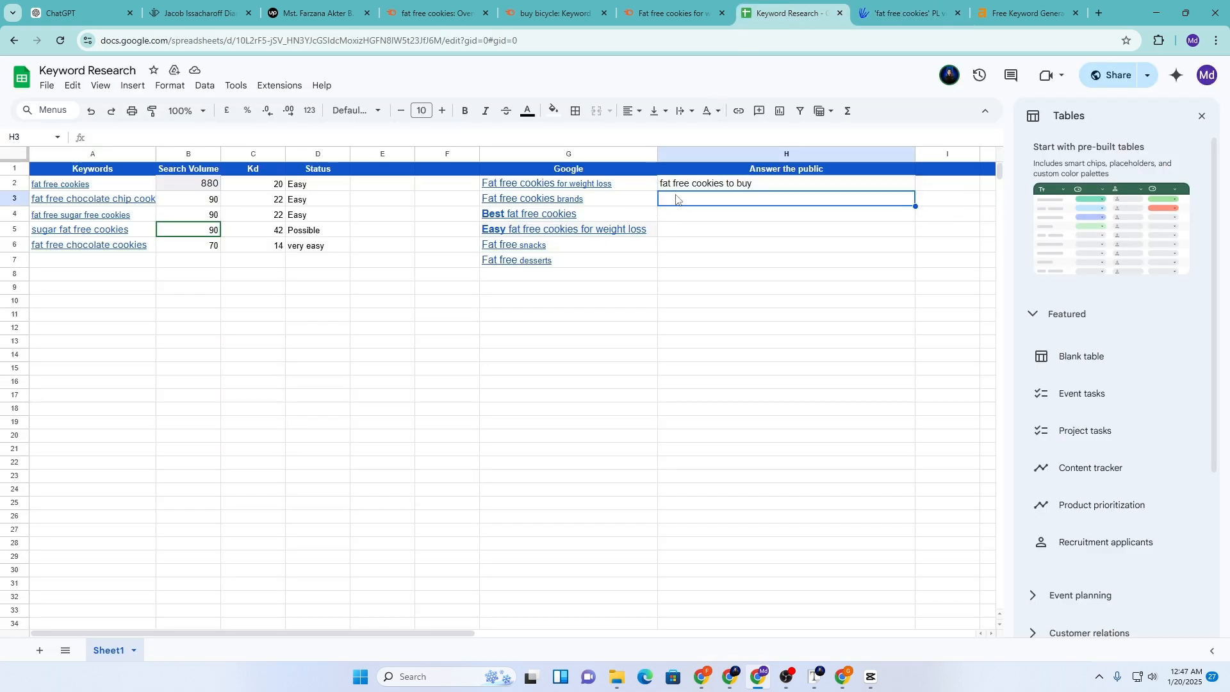
{"action": "key", "text": "ctrl+shift+v"}
Copy 'fat free homemade cookies' into H4
{"action": "left_click", "coordinate": [856, 5]}
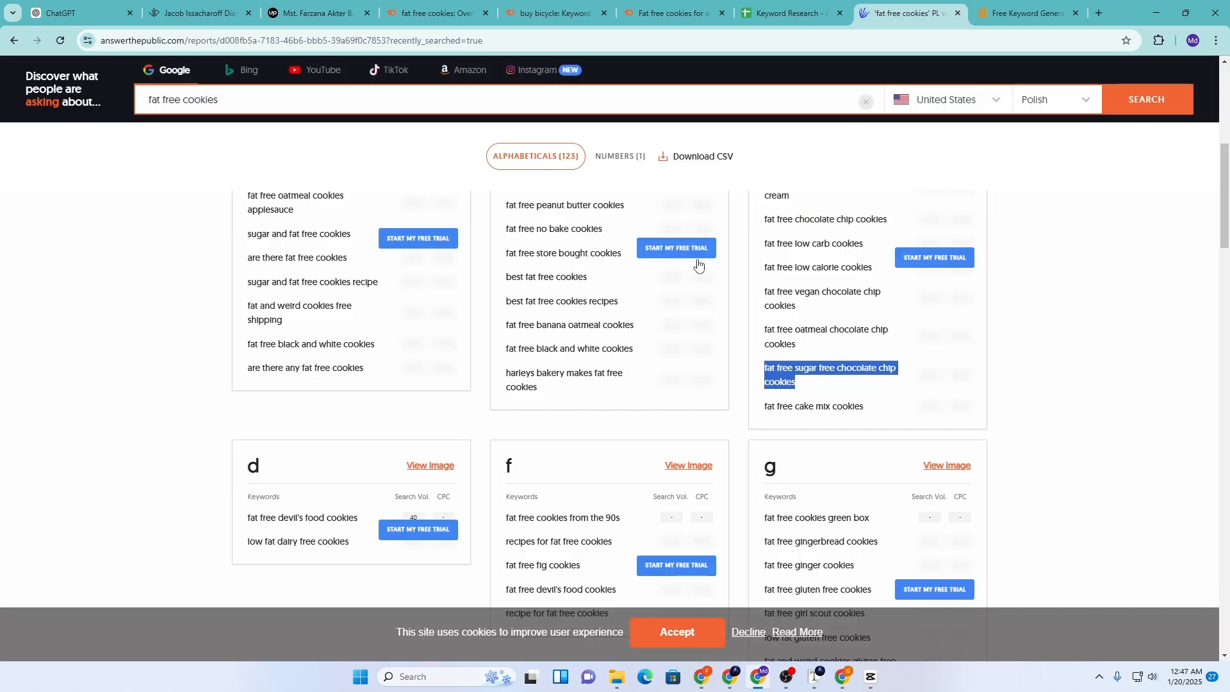
{"action": "scroll", "coordinate": [596, 410], "scroll_direction": "down", "scroll_amount": 3}
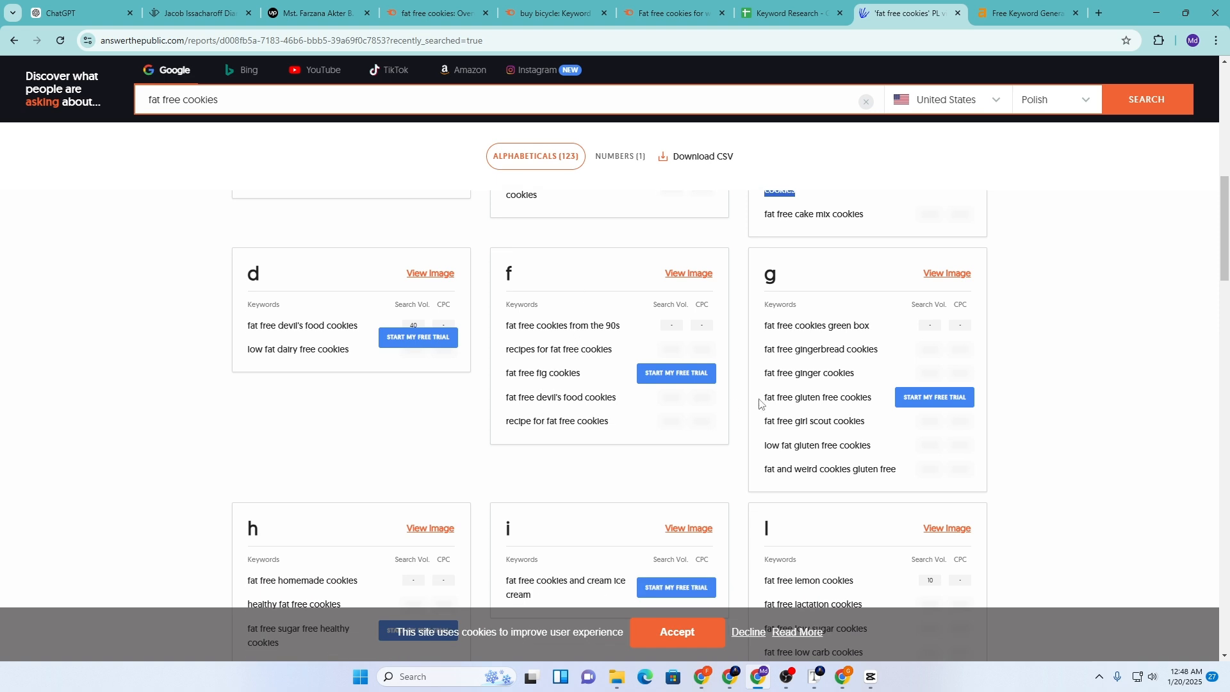
{"action": "scroll", "coordinate": [723, 401], "scroll_direction": "down", "scroll_amount": 4}
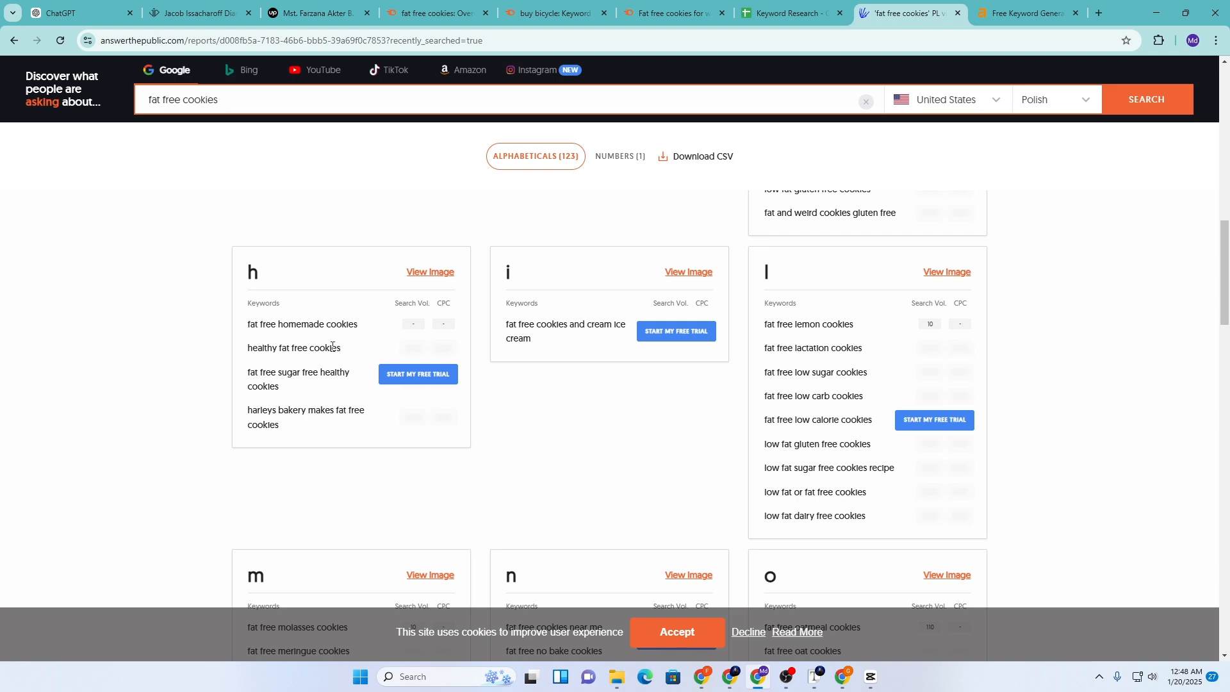
{"action": "left_click_drag", "start_coordinate": [247, 324], "coordinate": [362, 330]}
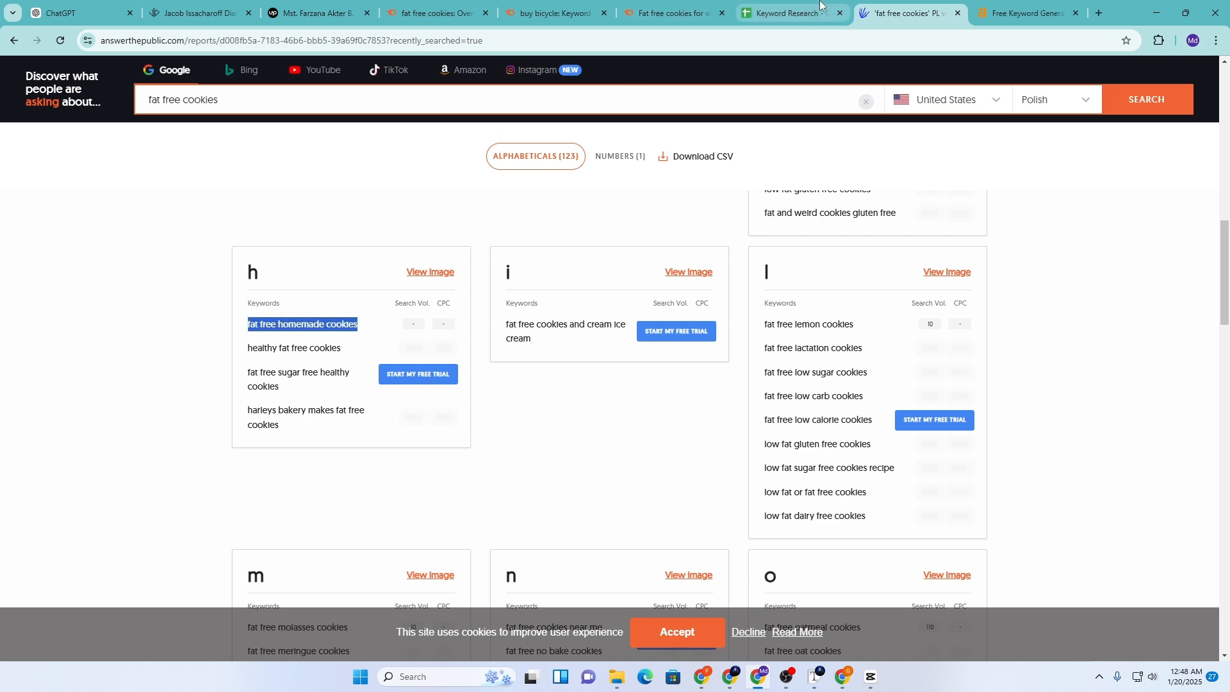
{"action": "left_click", "coordinate": [791, 12]}
{"action": "left_click", "coordinate": [669, 215]}
{"action": "key", "text": "ctrl+v"}
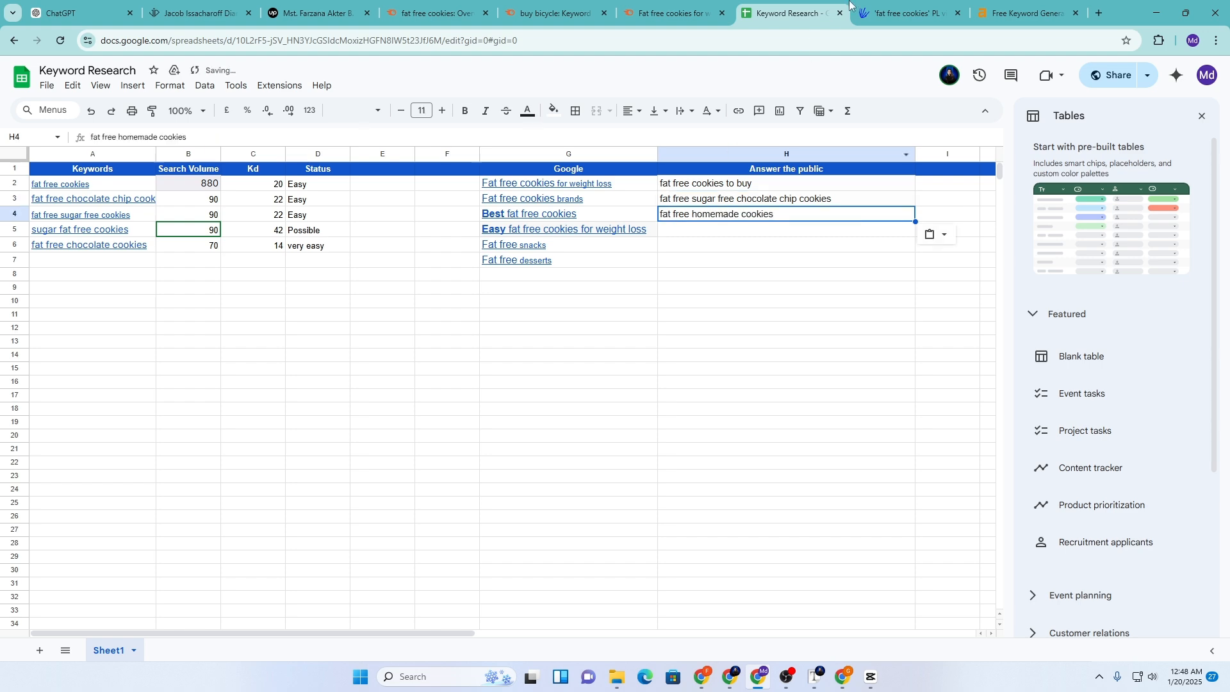
Copy 'healthy fat free cookies' into H5
{"action": "left_click", "coordinate": [894, 11]}
{"action": "left_click", "coordinate": [252, 366]}
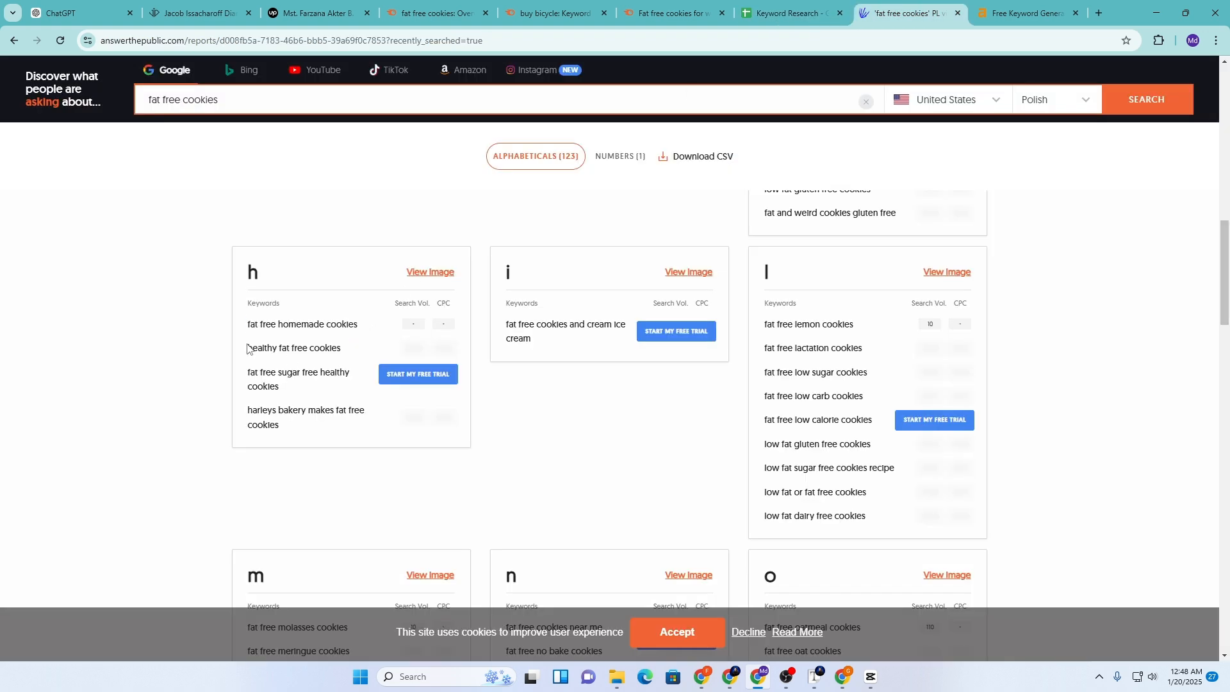
{"action": "left_click_drag", "start_coordinate": [247, 347], "coordinate": [353, 353]}
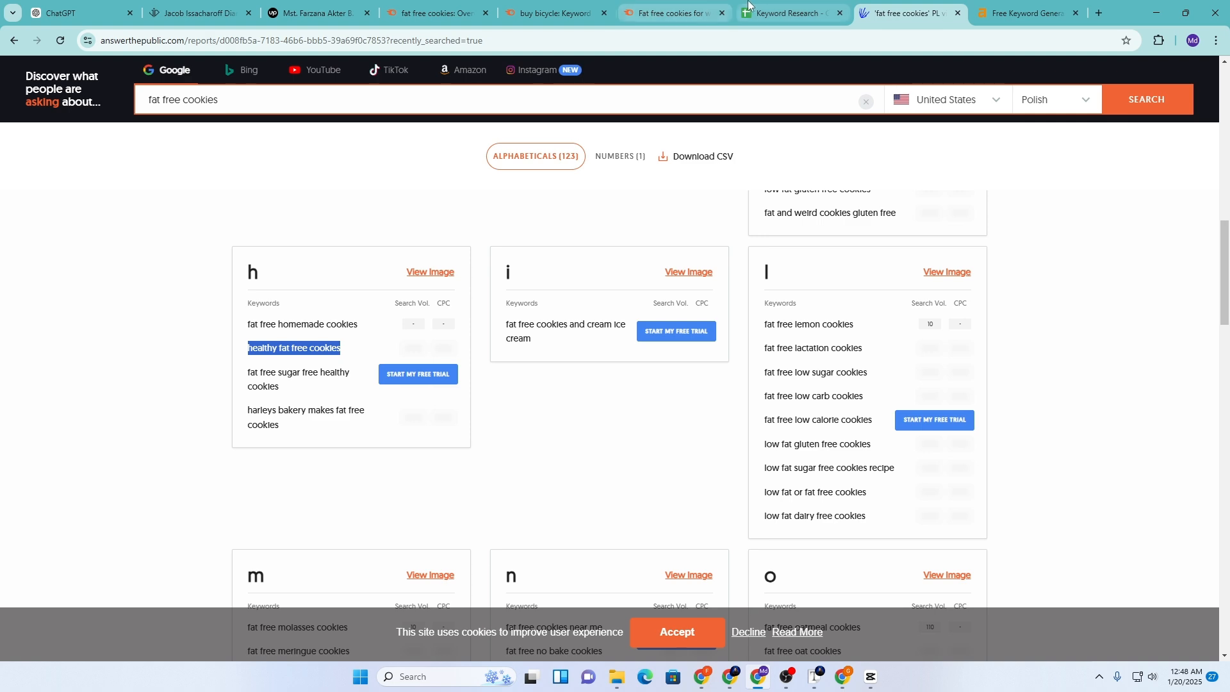
{"action": "left_click", "coordinate": [782, 12]}
{"action": "left_click", "coordinate": [665, 234]}
{"action": "key", "text": "ctrl+v"}
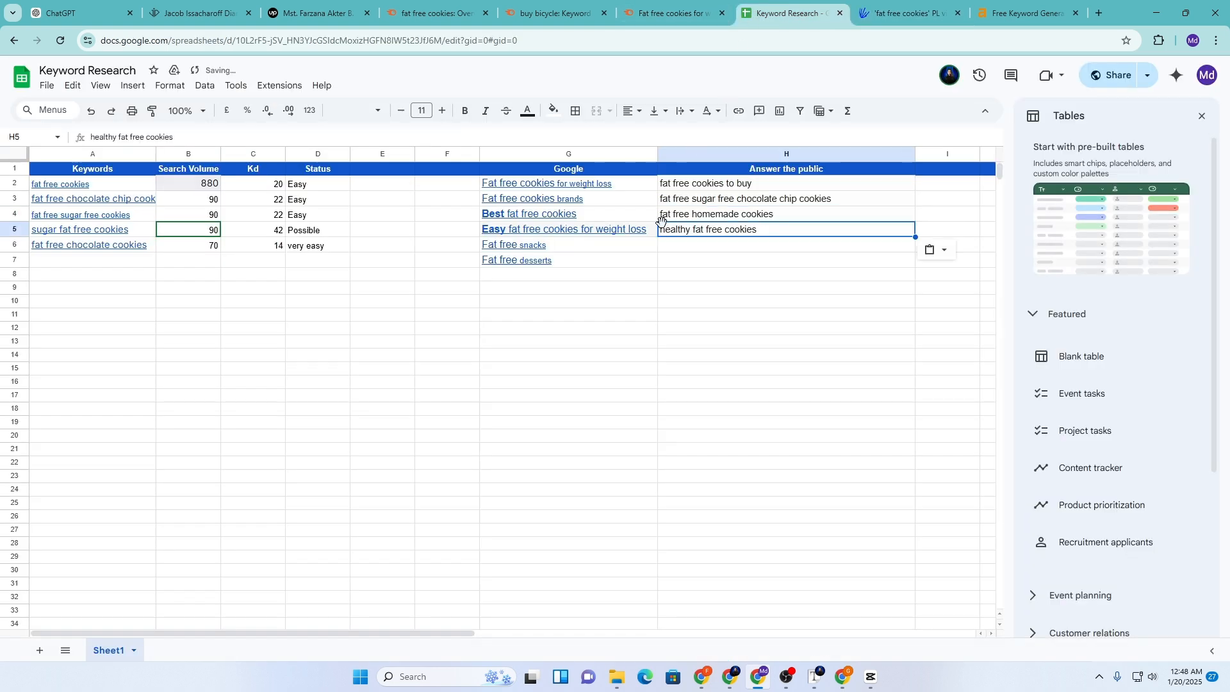
Copy 'fat free sugar free healthy cookies' into H6, then move to H7
{"action": "left_click", "coordinate": [904, 11]}
{"action": "left_click", "coordinate": [252, 384]}
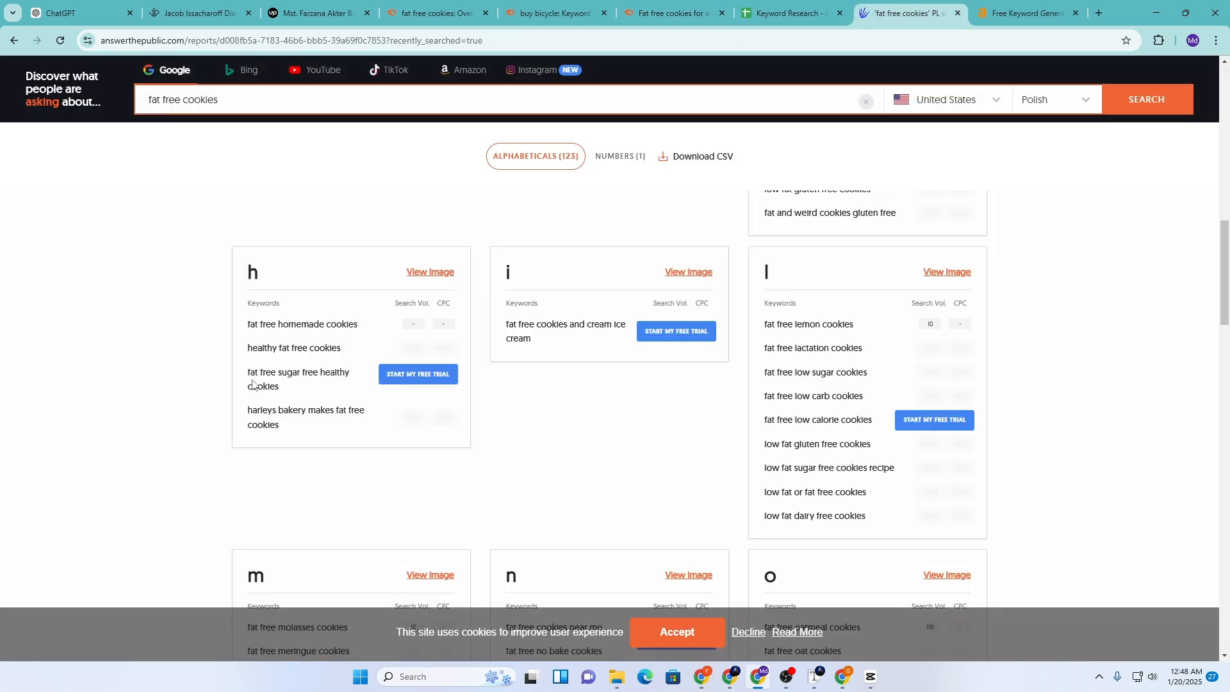
{"action": "left_click_drag", "start_coordinate": [248, 371], "coordinate": [286, 390]}
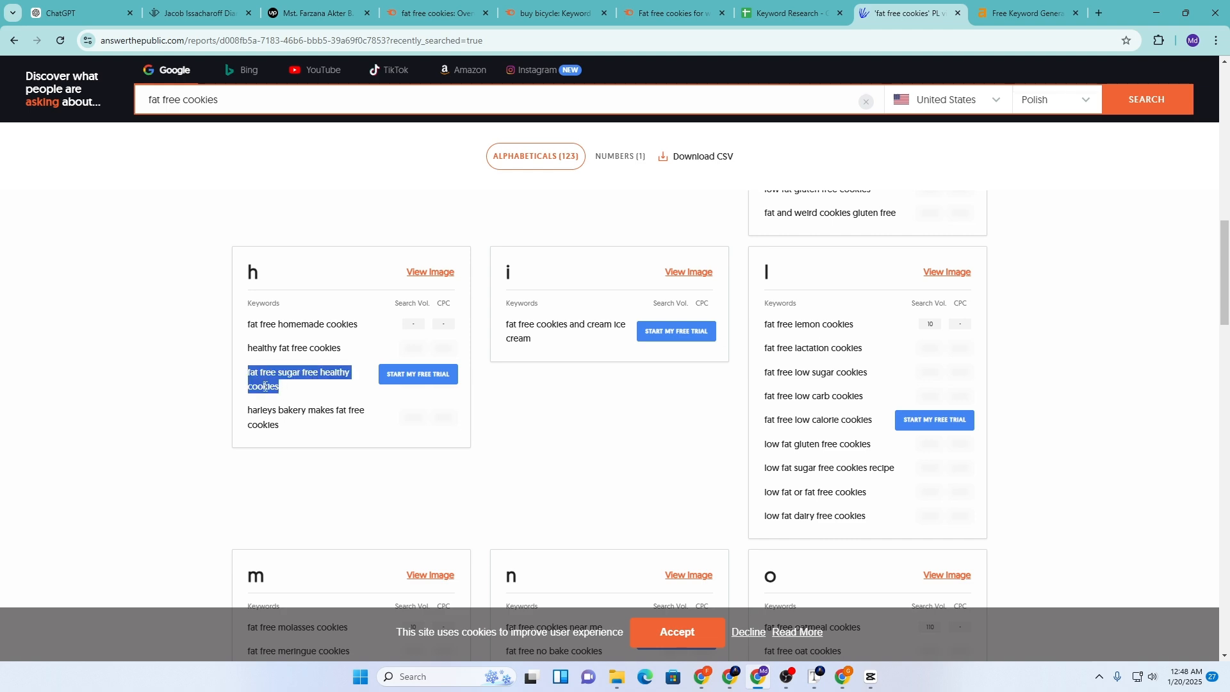
{"action": "right_click", "coordinate": [265, 386]}
{"action": "left_click", "coordinate": [275, 402]}
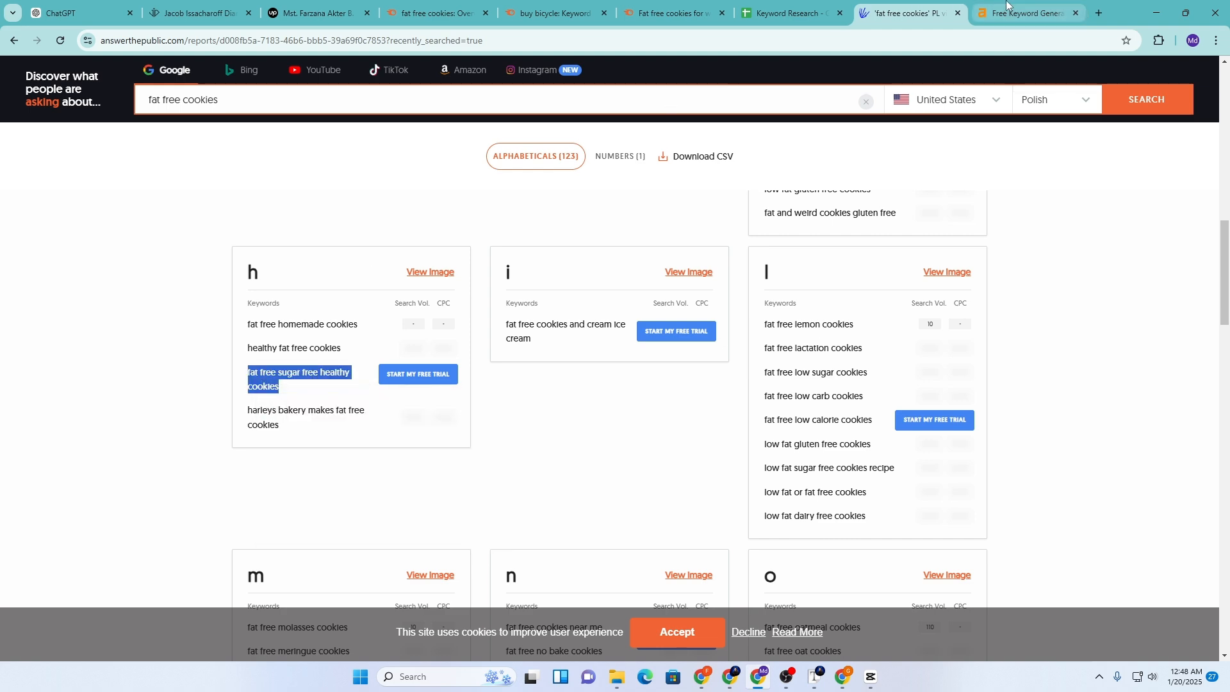
{"action": "left_click", "coordinate": [788, 12]}
{"action": "left_click", "coordinate": [675, 247]}
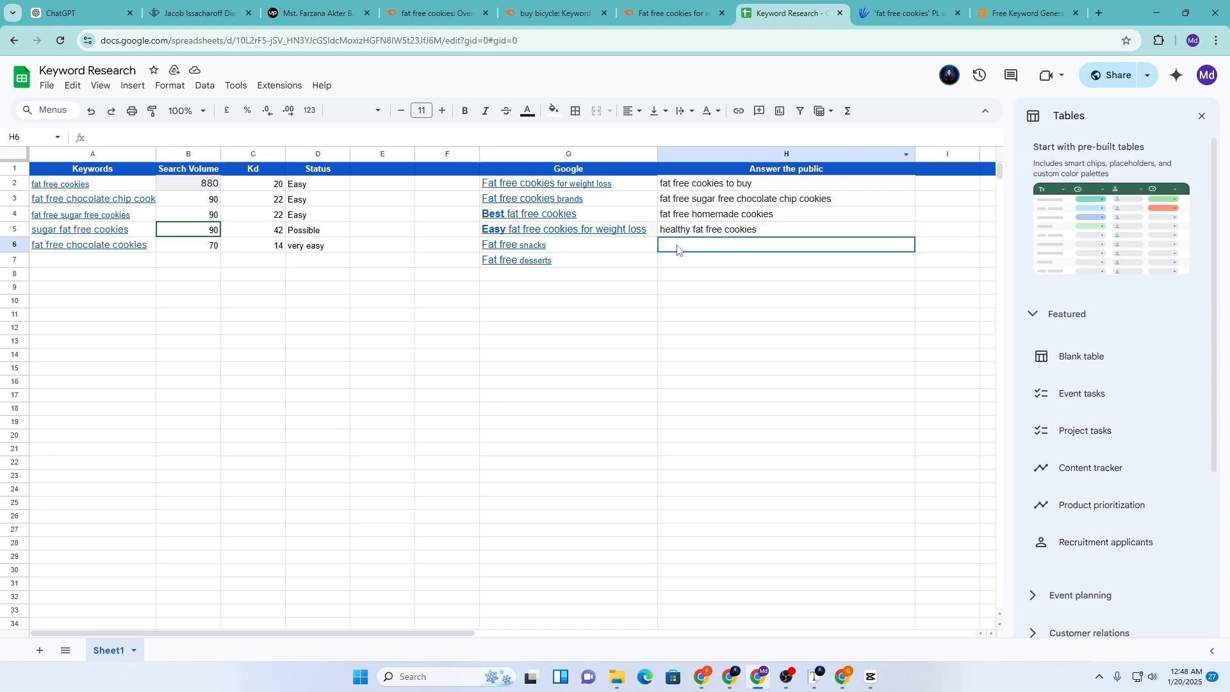
{"action": "key", "text": "ctrl+v"}
{"action": "left_click", "coordinate": [678, 262]}
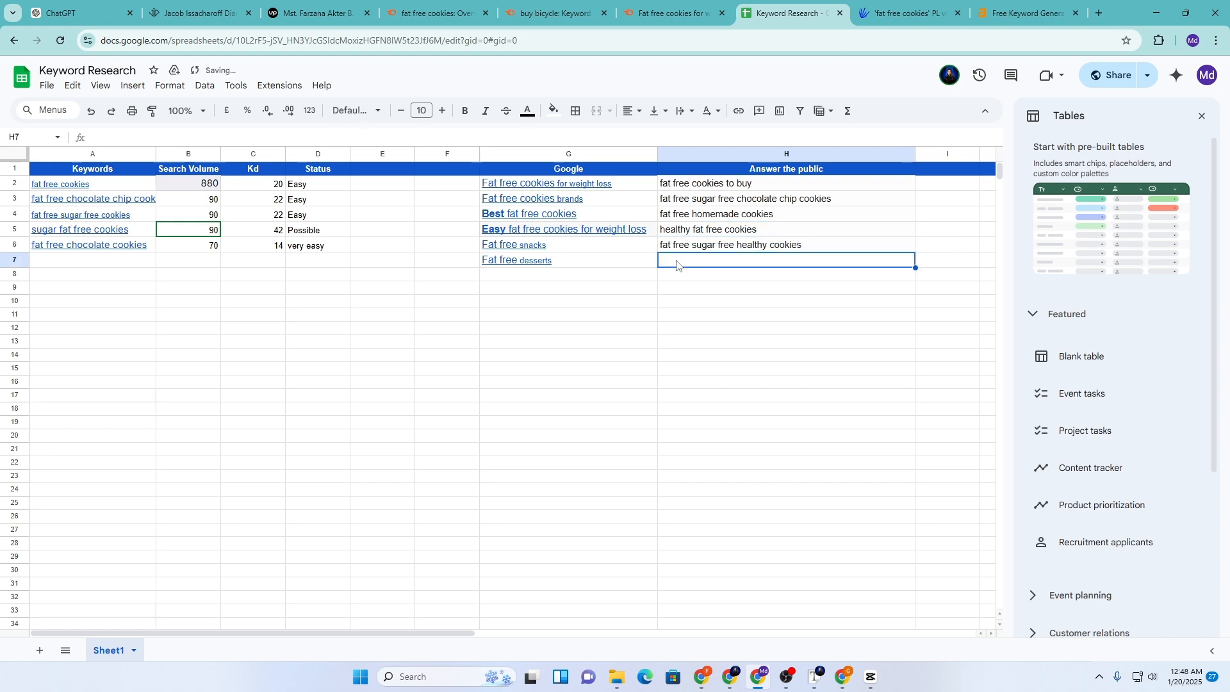
Browse further suggestions, passing over 'harleys bakery makes fat free cookies' and 'fat free cookies from the 90s'
{"action": "left_click", "coordinate": [914, 5]}
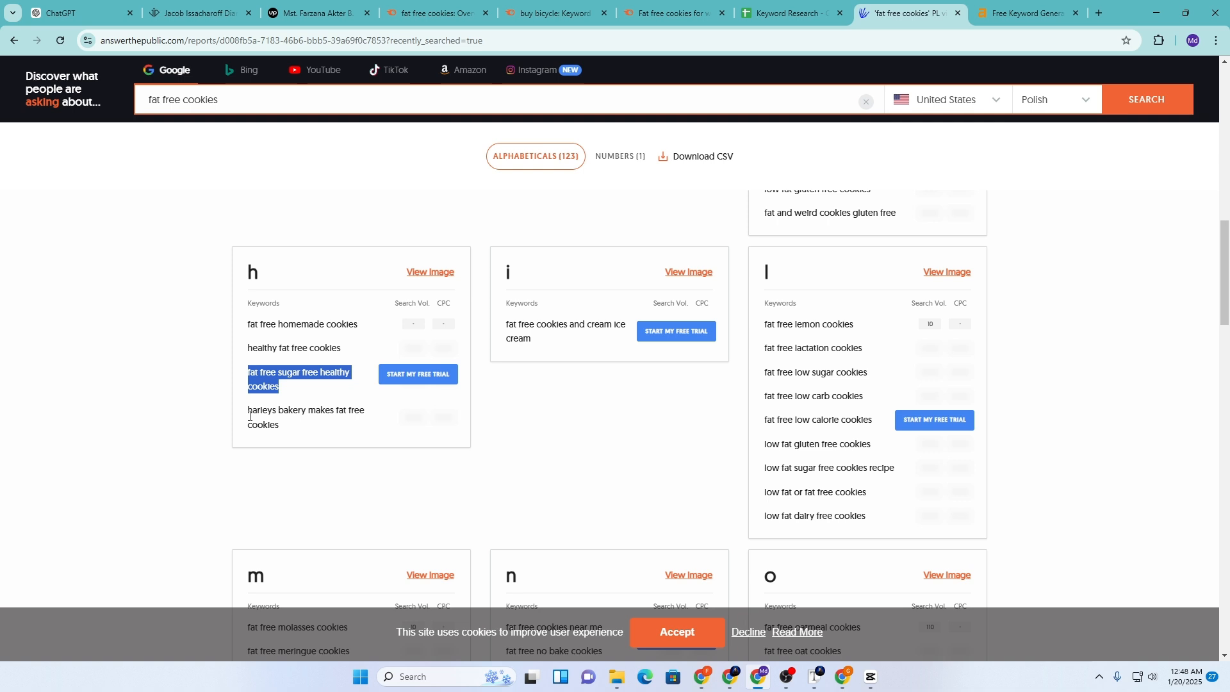
{"action": "left_click_drag", "start_coordinate": [249, 413], "coordinate": [279, 423]}
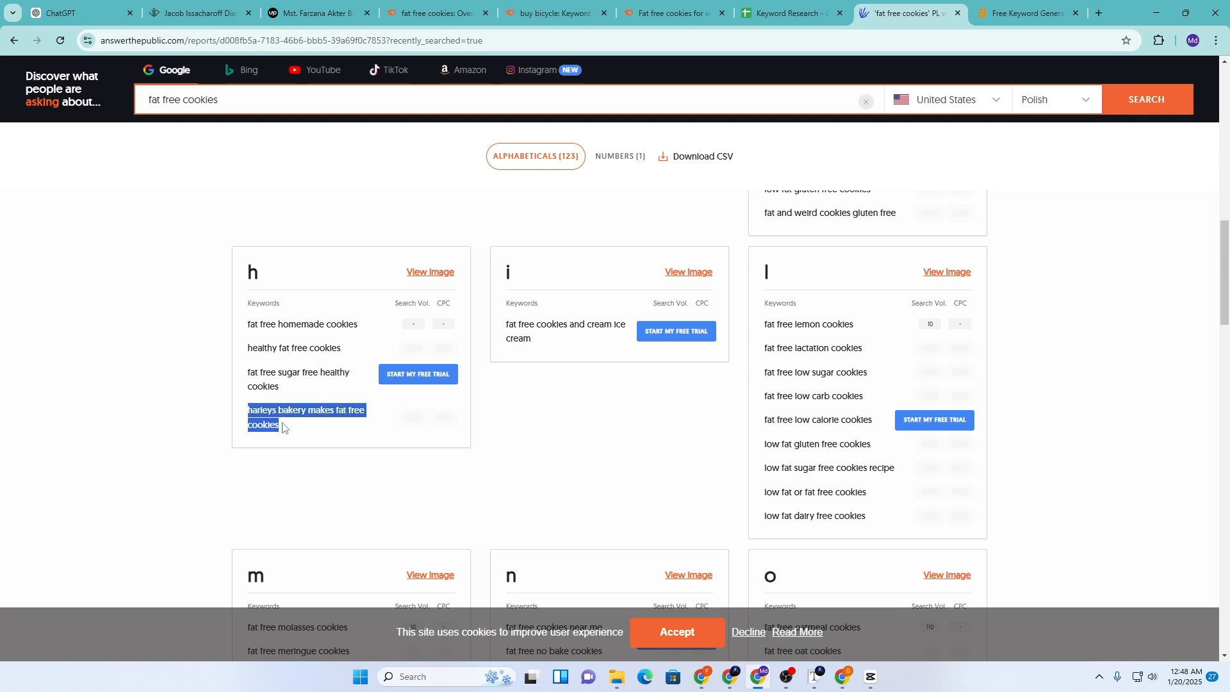
{"action": "left_click", "coordinate": [274, 422]}
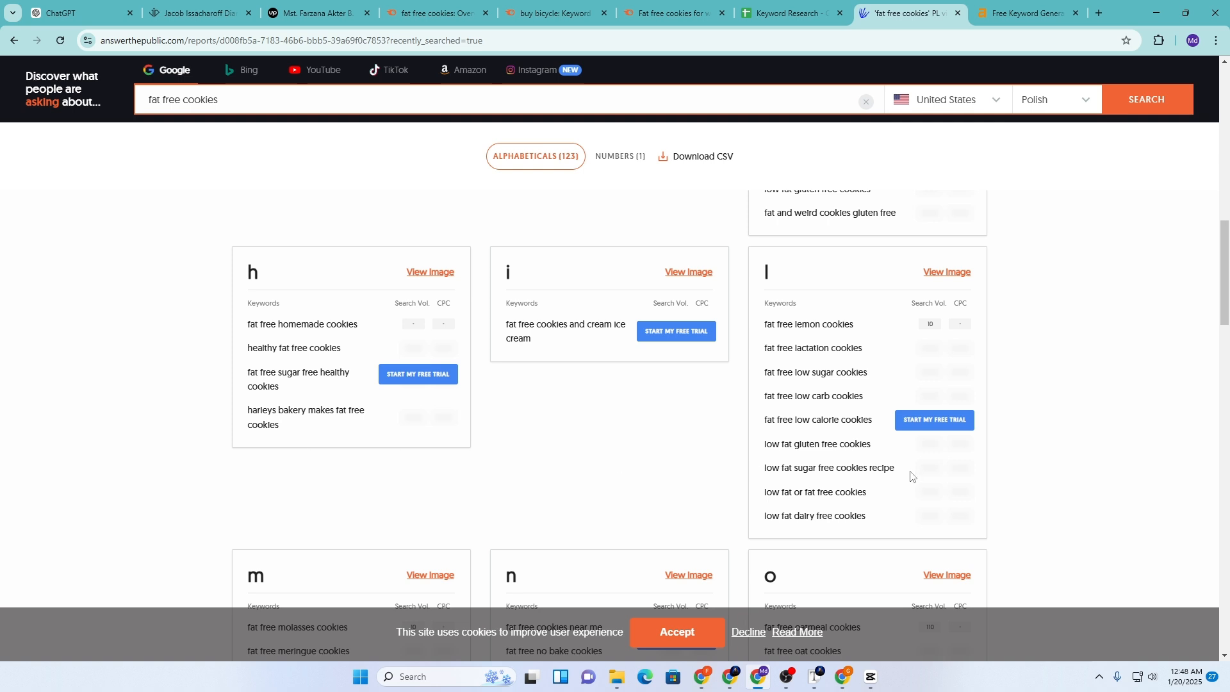
{"action": "scroll", "coordinate": [873, 459], "scroll_direction": "down", "scroll_amount": 1}
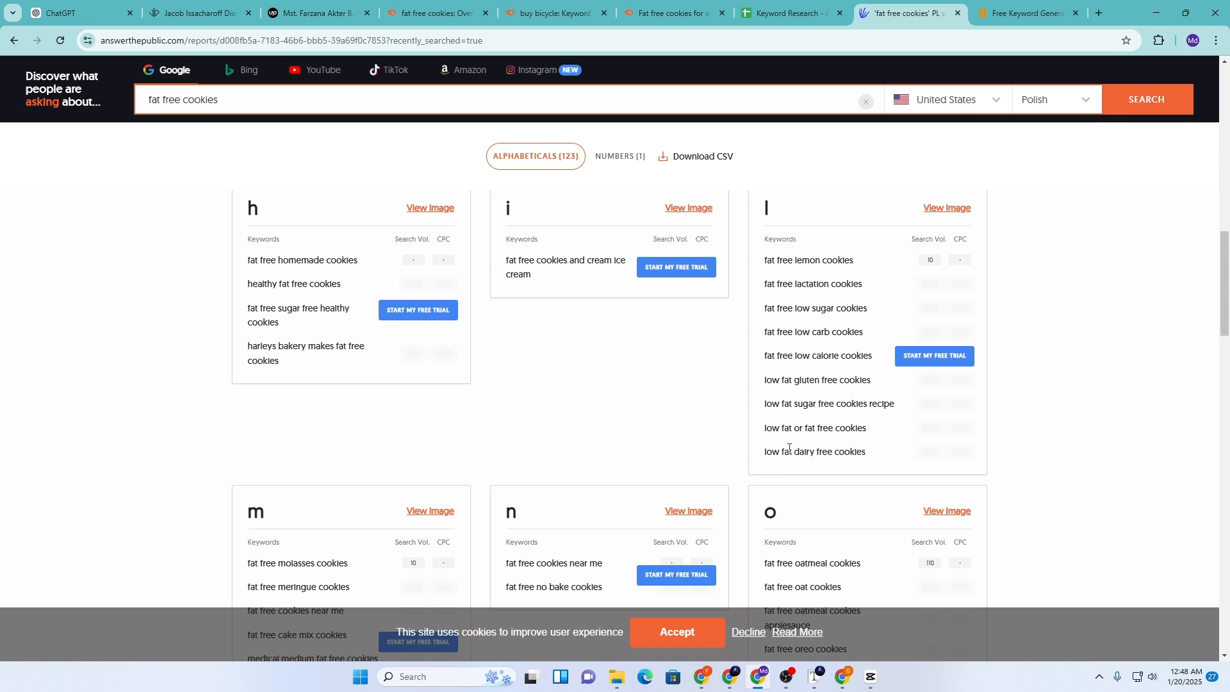
{"action": "scroll", "coordinate": [793, 461], "scroll_direction": "down", "scroll_amount": 3}
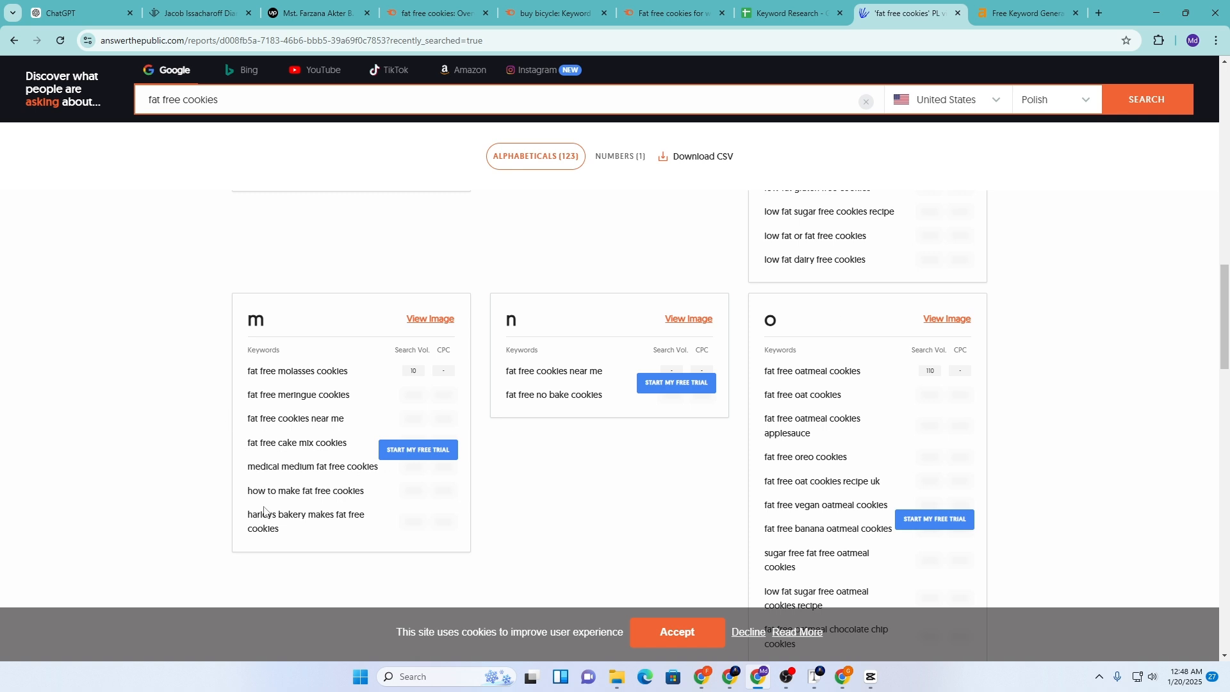
{"action": "scroll", "coordinate": [826, 413], "scroll_direction": "down", "scroll_amount": 3}
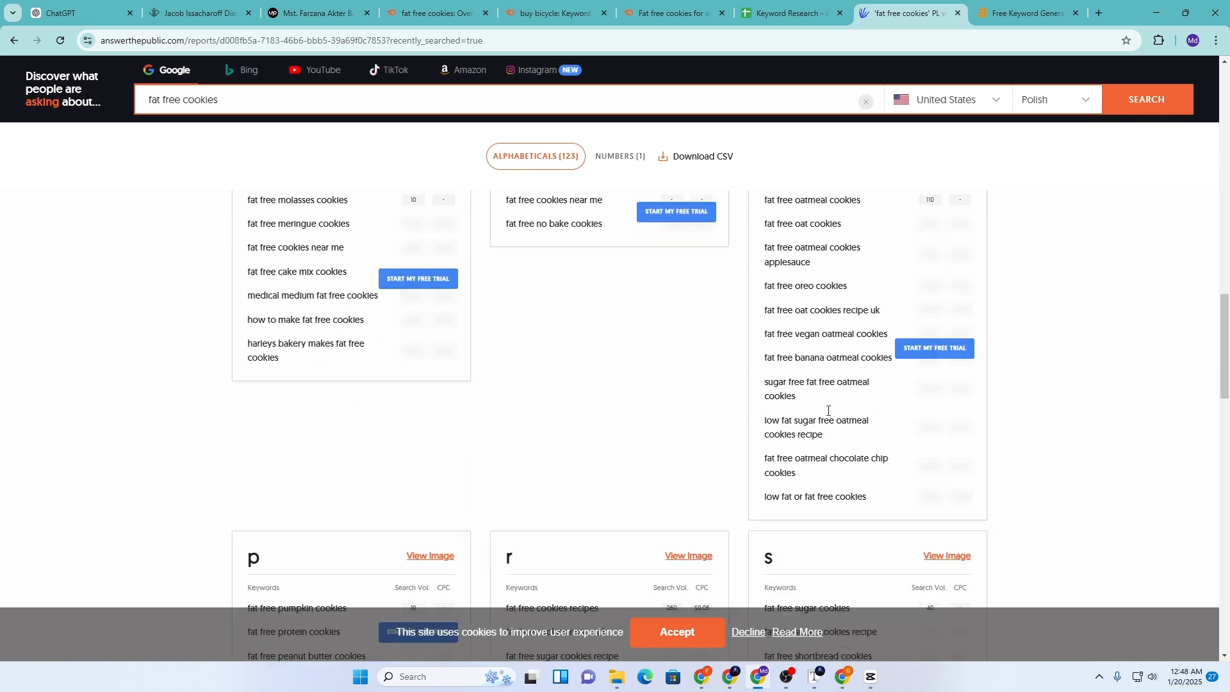
{"action": "scroll", "coordinate": [828, 415], "scroll_direction": "down", "scroll_amount": 3}
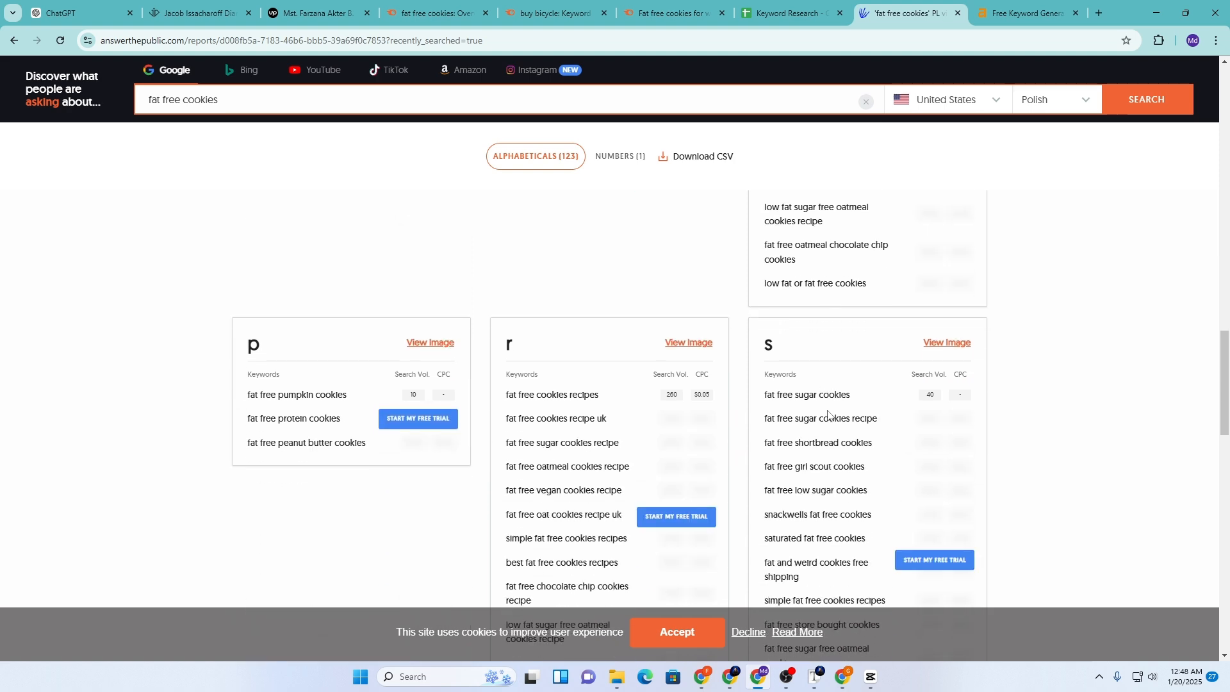
{"action": "scroll", "coordinate": [828, 415], "scroll_direction": "down", "scroll_amount": 3}
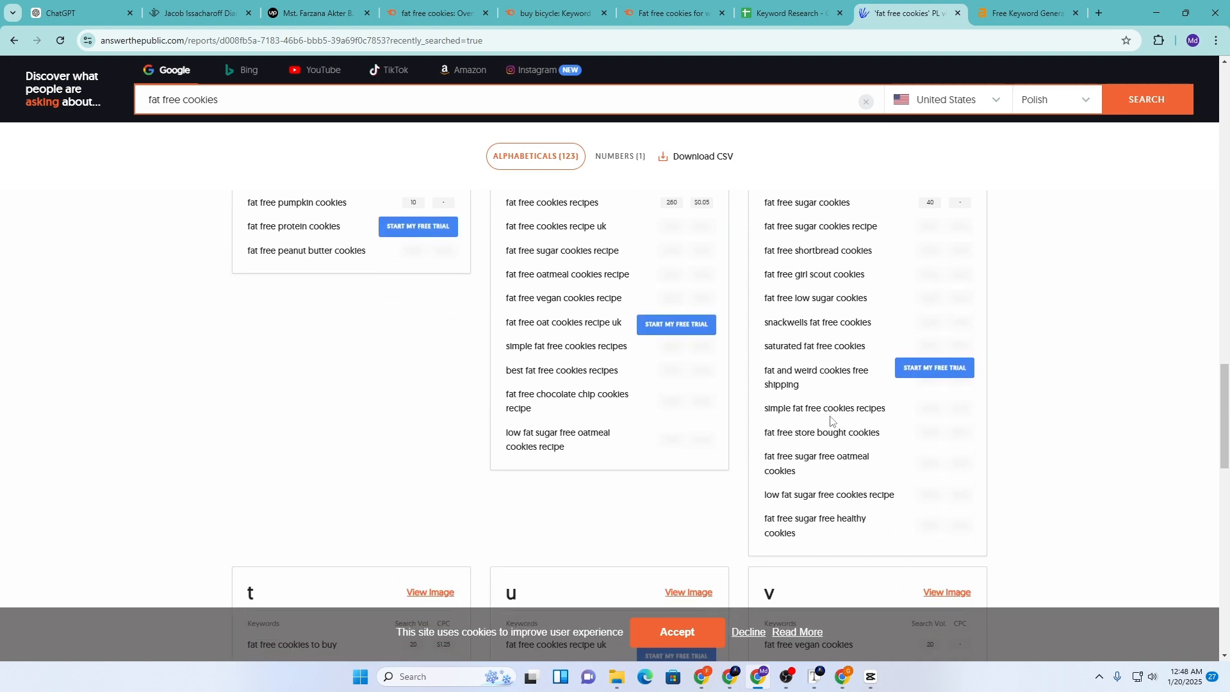
{"action": "scroll", "coordinate": [830, 420], "scroll_direction": "down", "scroll_amount": 5}
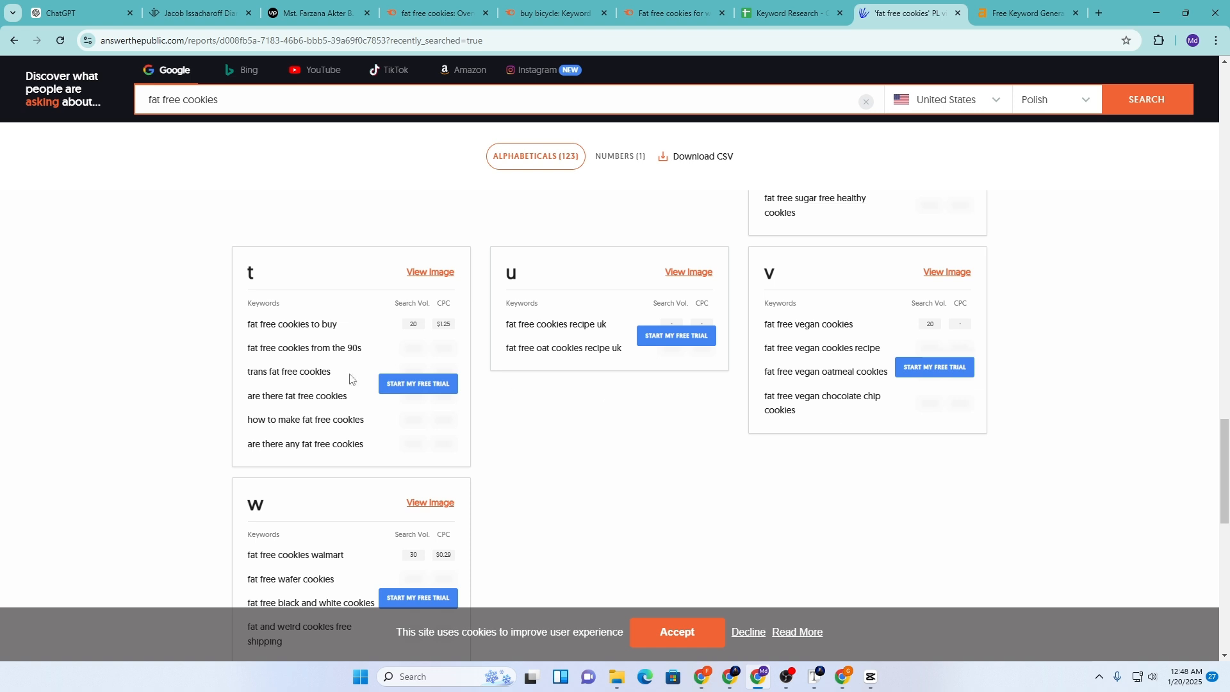
{"action": "left_click_drag", "start_coordinate": [250, 352], "coordinate": [371, 360]}
{"action": "left_click", "coordinate": [343, 366]}
{"action": "scroll", "coordinate": [335, 416], "scroll_direction": "down", "scroll_amount": 2}
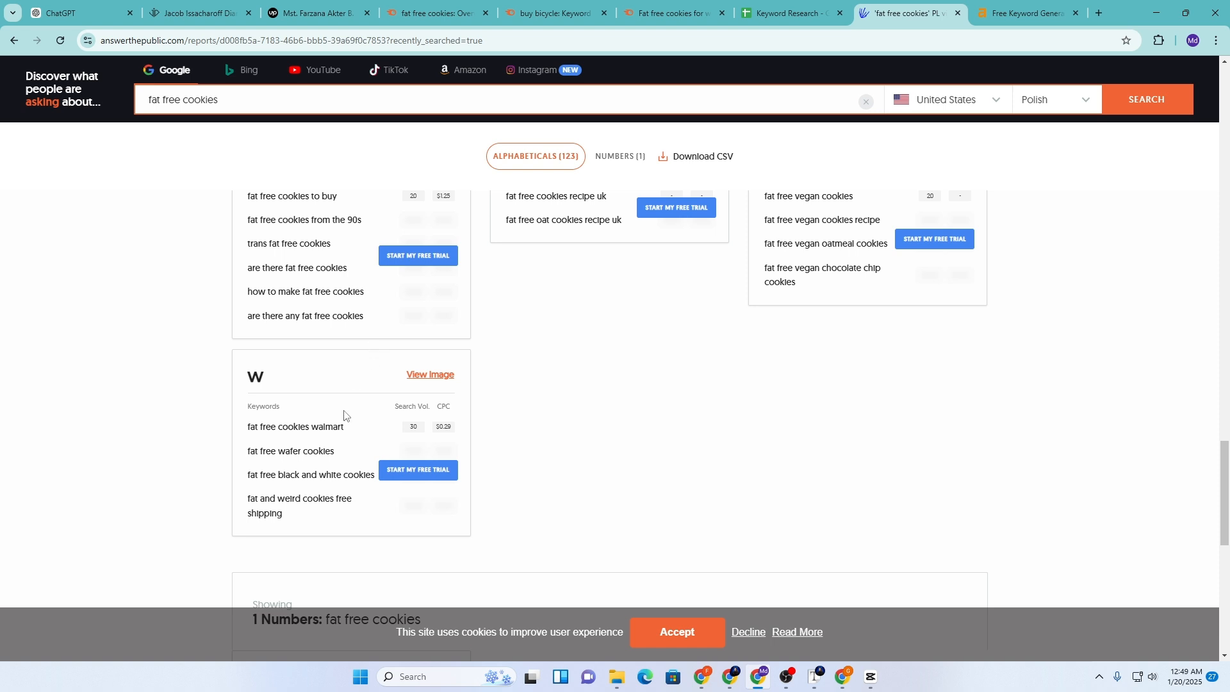
{"action": "scroll", "coordinate": [345, 419], "scroll_direction": "down", "scroll_amount": 2}
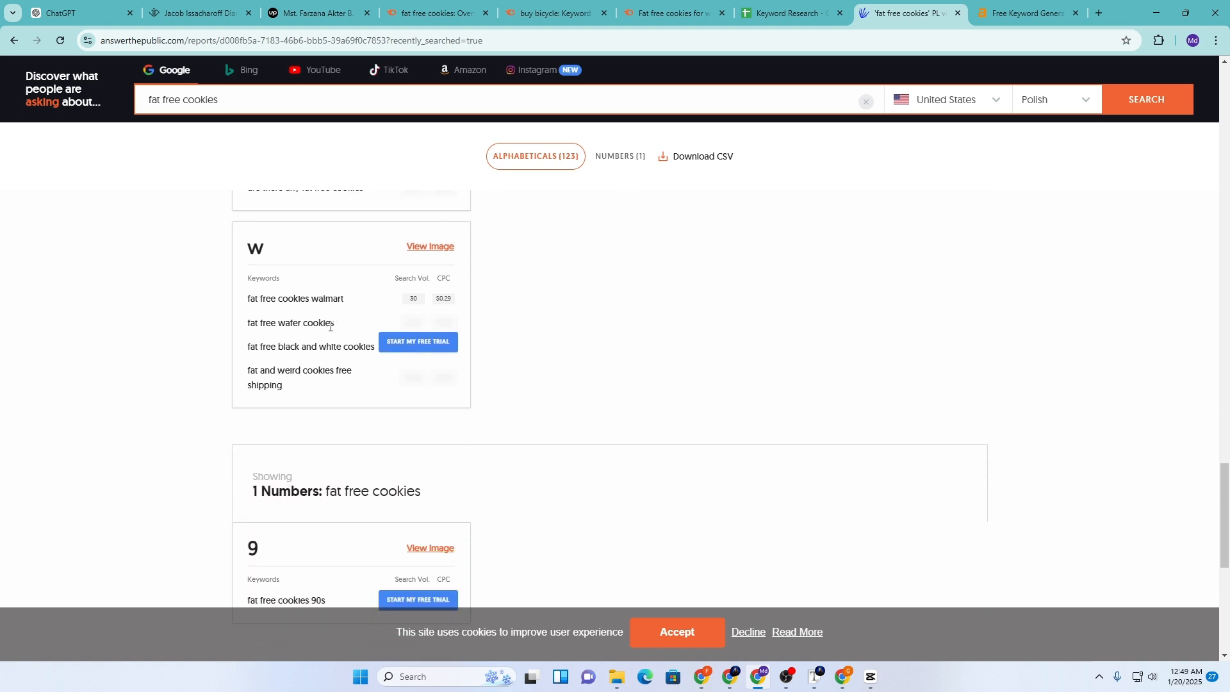
{"action": "scroll", "coordinate": [326, 371], "scroll_direction": "down", "scroll_amount": 3}
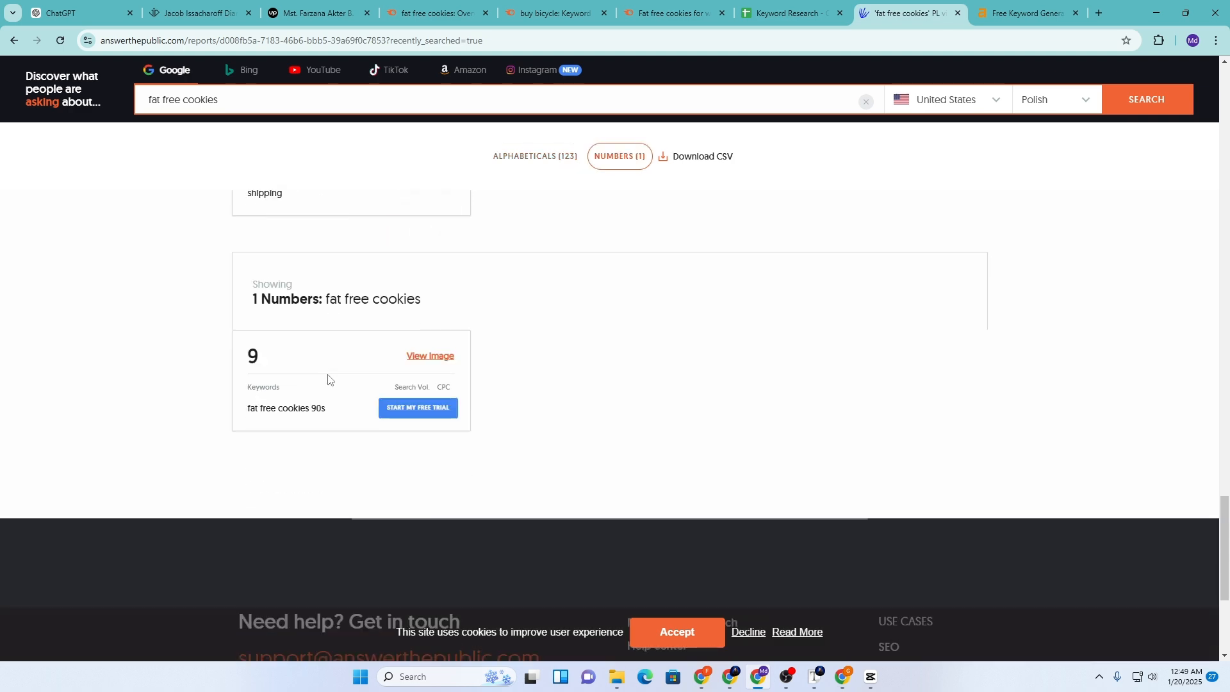
{"action": "scroll", "coordinate": [494, 467], "scroll_direction": "up", "scroll_amount": 6}
{"action": "left_click_drag", "start_coordinate": [1227, 520], "coordinate": [1220, 96]}
Copy the phrase 'fat free cookies to buy' from H2
{"action": "left_click", "coordinate": [793, 11]}
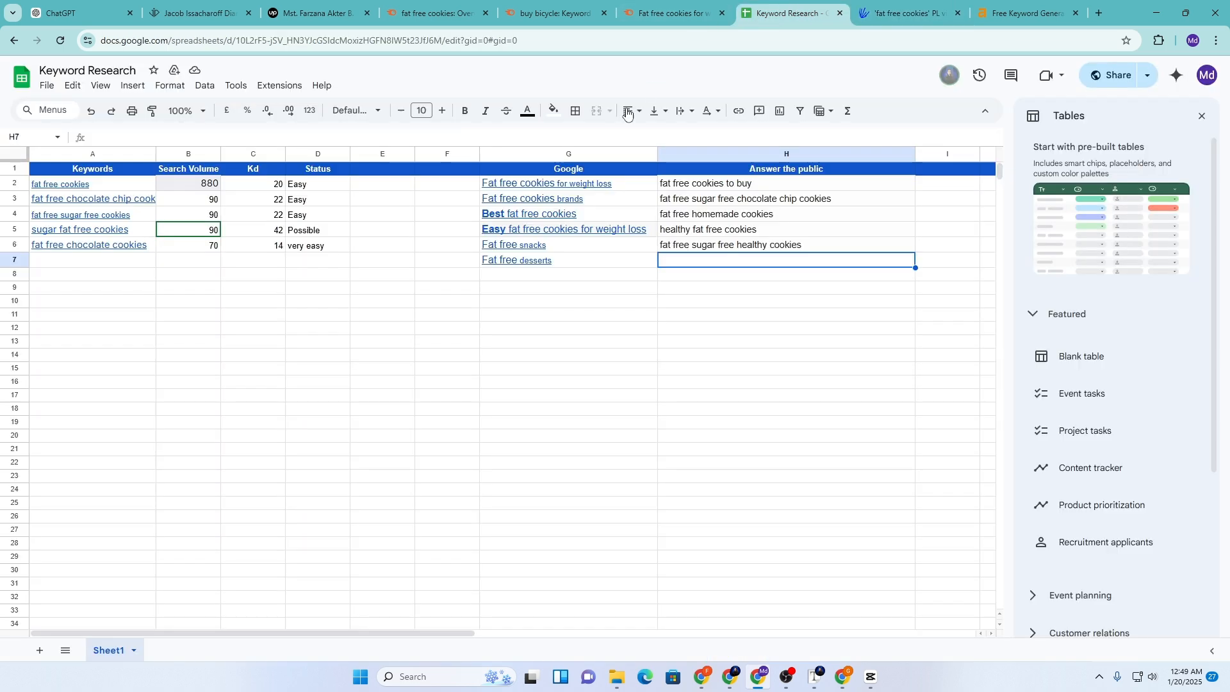
{"action": "left_click", "coordinate": [531, 261]}
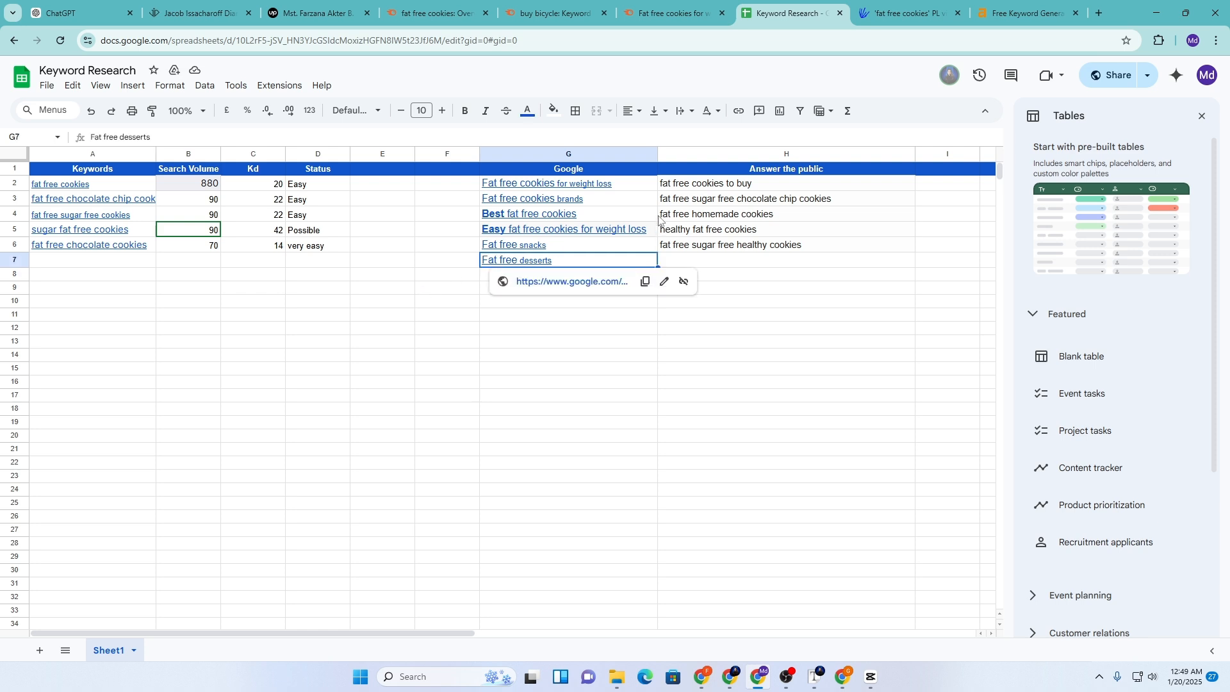
{"action": "left_click", "coordinate": [676, 186]}
{"action": "key", "text": "ctrl+c"}
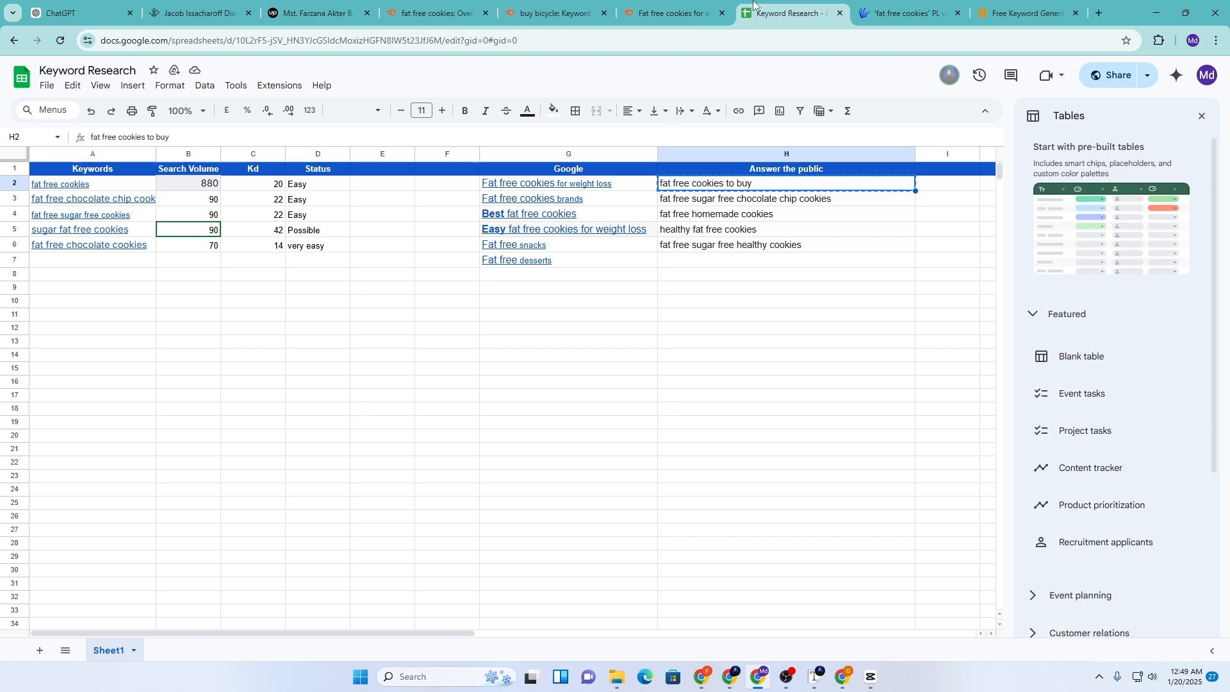
Google 'fat free cookies to buy' in a new tab and grab 'Fat free cookies to buy online' for G8
{"action": "left_click", "coordinate": [659, 9]}
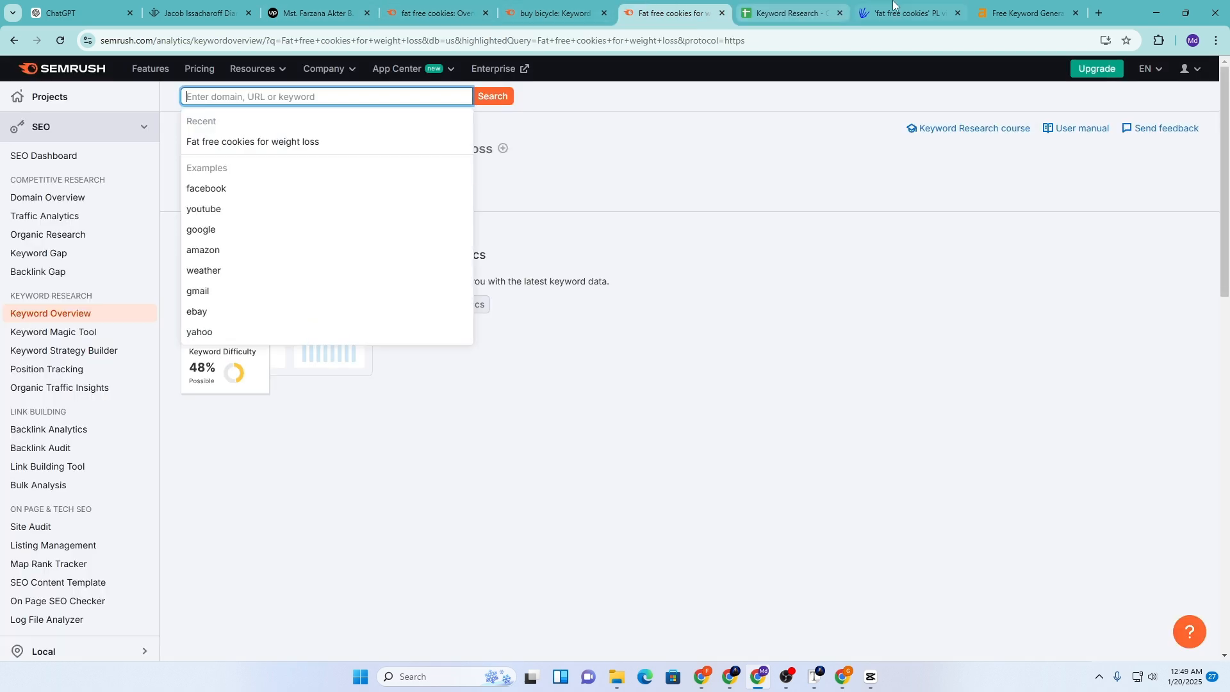
{"action": "left_click", "coordinate": [1098, 13]}
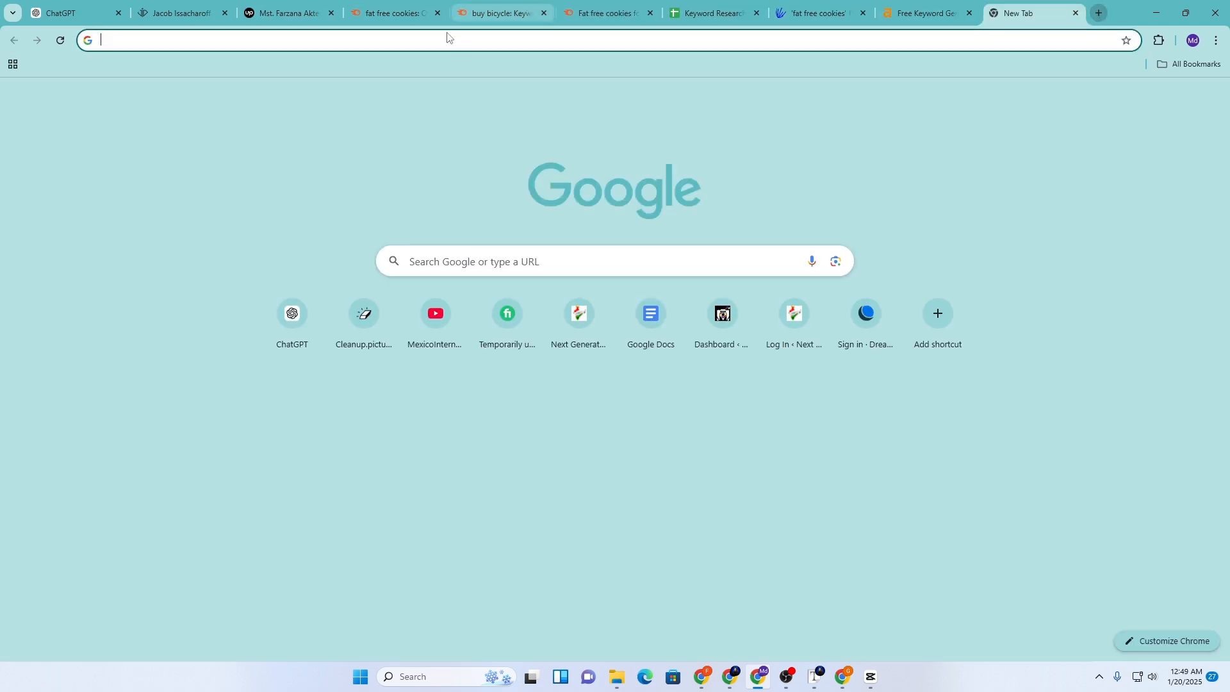
{"action": "left_click", "coordinate": [447, 38]}
{"action": "key", "text": "ctrl+v"}
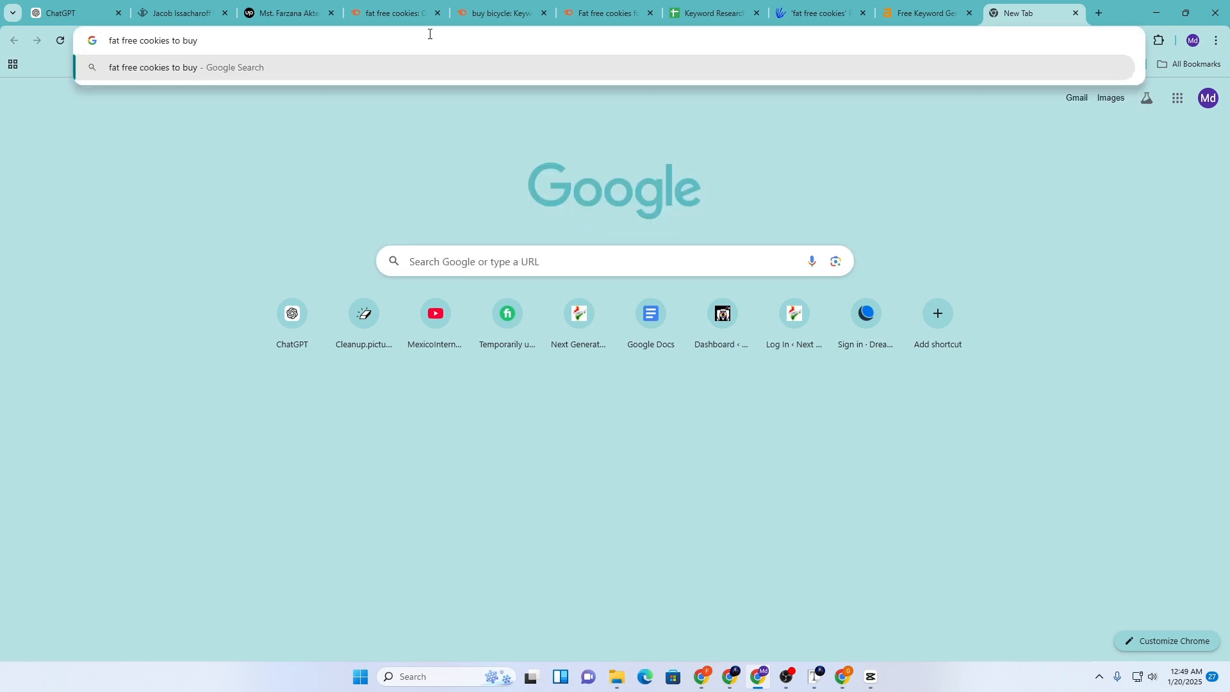
{"action": "key", "text": "Return"}
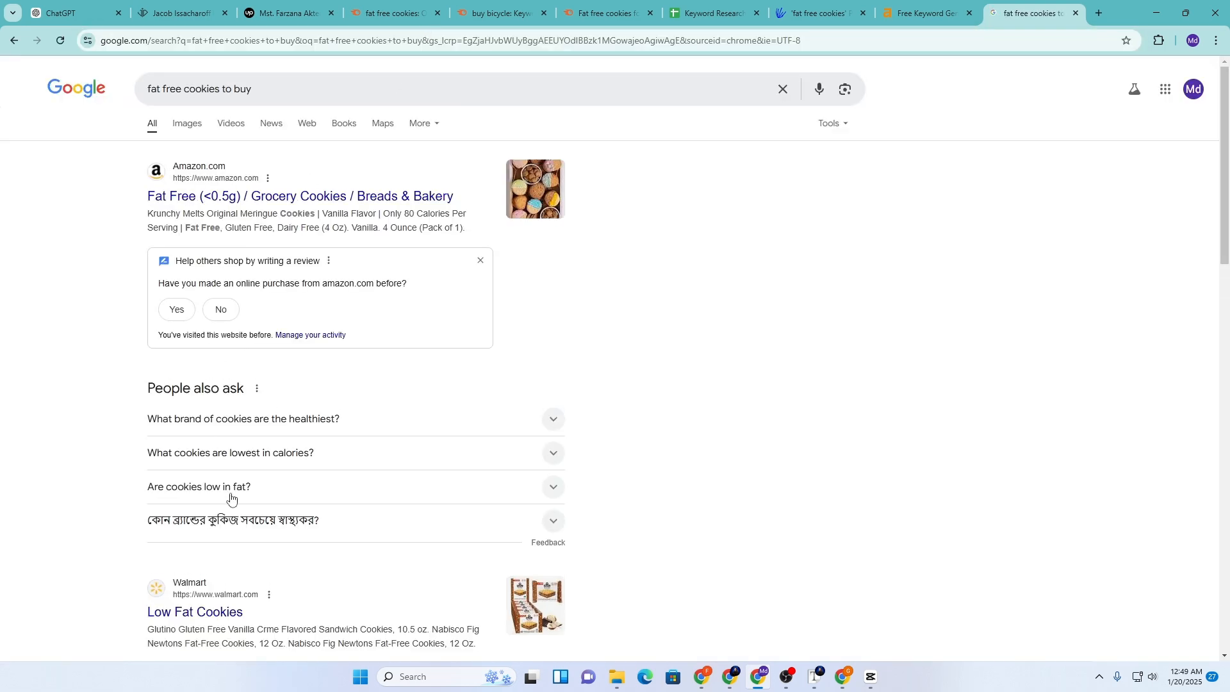
{"action": "scroll", "coordinate": [231, 498], "scroll_direction": "down", "scroll_amount": 15}
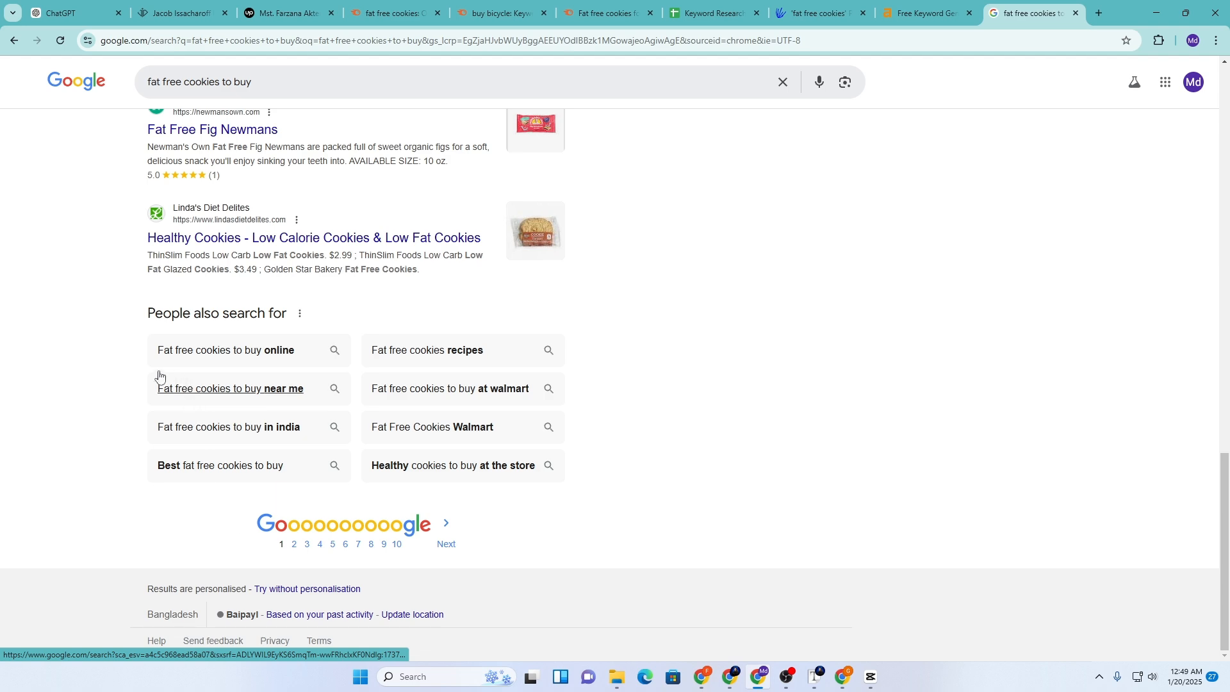
{"action": "left_click_drag", "start_coordinate": [140, 354], "coordinate": [296, 351]}
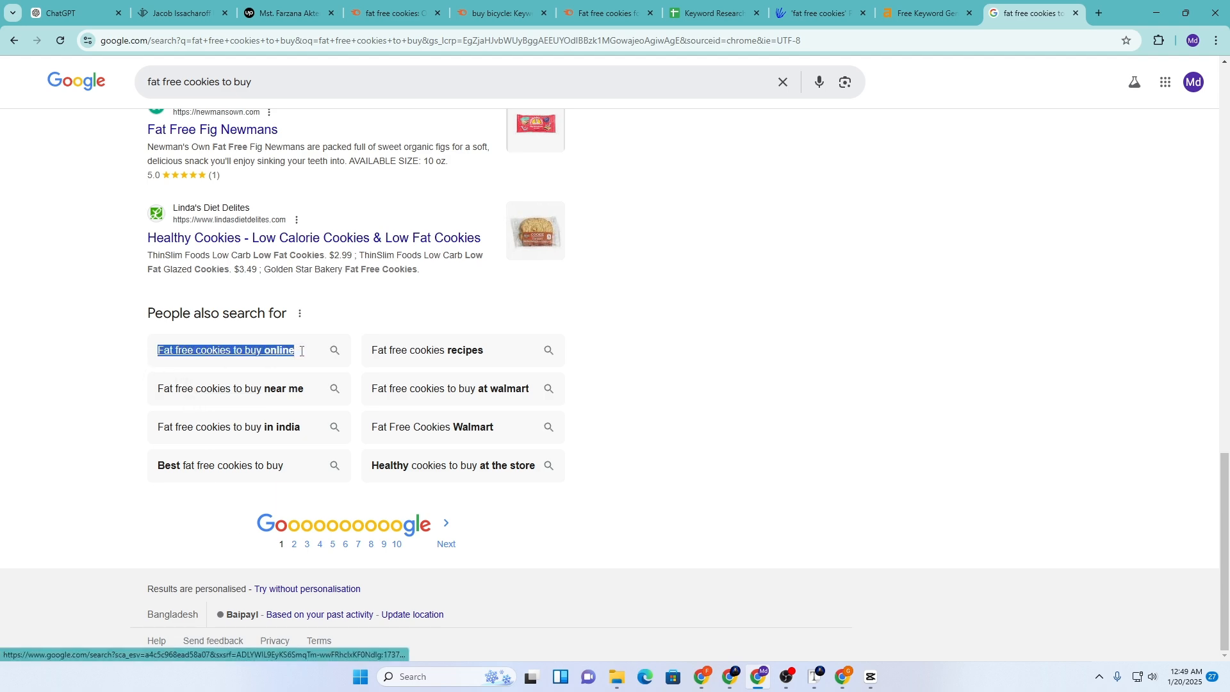
{"action": "left_click", "coordinate": [697, 5]}
{"action": "left_click", "coordinate": [494, 275]}
Paste 'Fat free cookies to buy online' into G8 and 'Healthy cookies to buy at the store' into G9
{"action": "key", "text": "ctrl+v"}
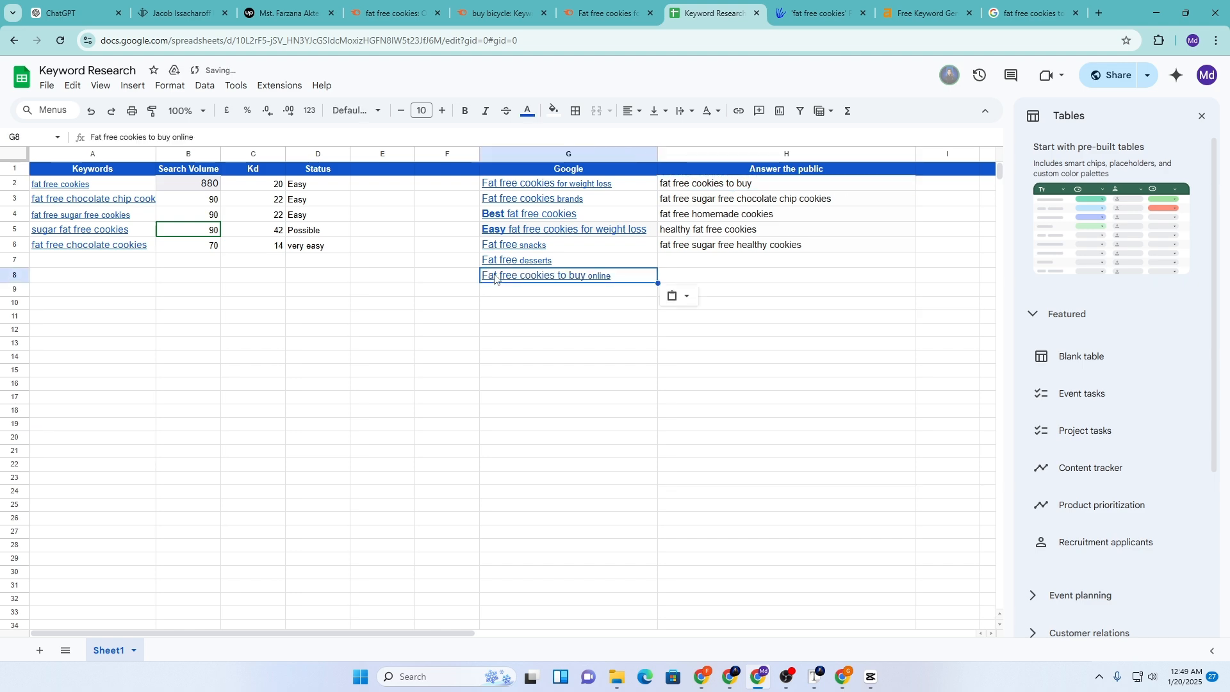
{"action": "left_click", "coordinate": [1031, 13]}
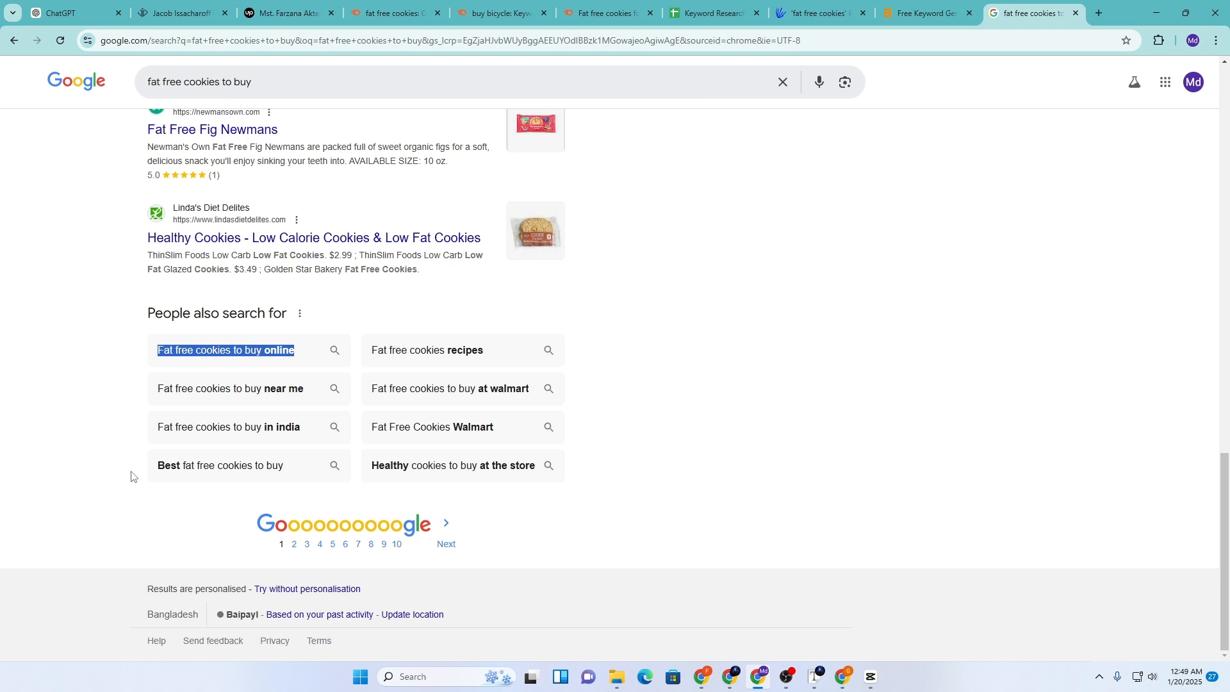
{"action": "left_click", "coordinate": [357, 498]}
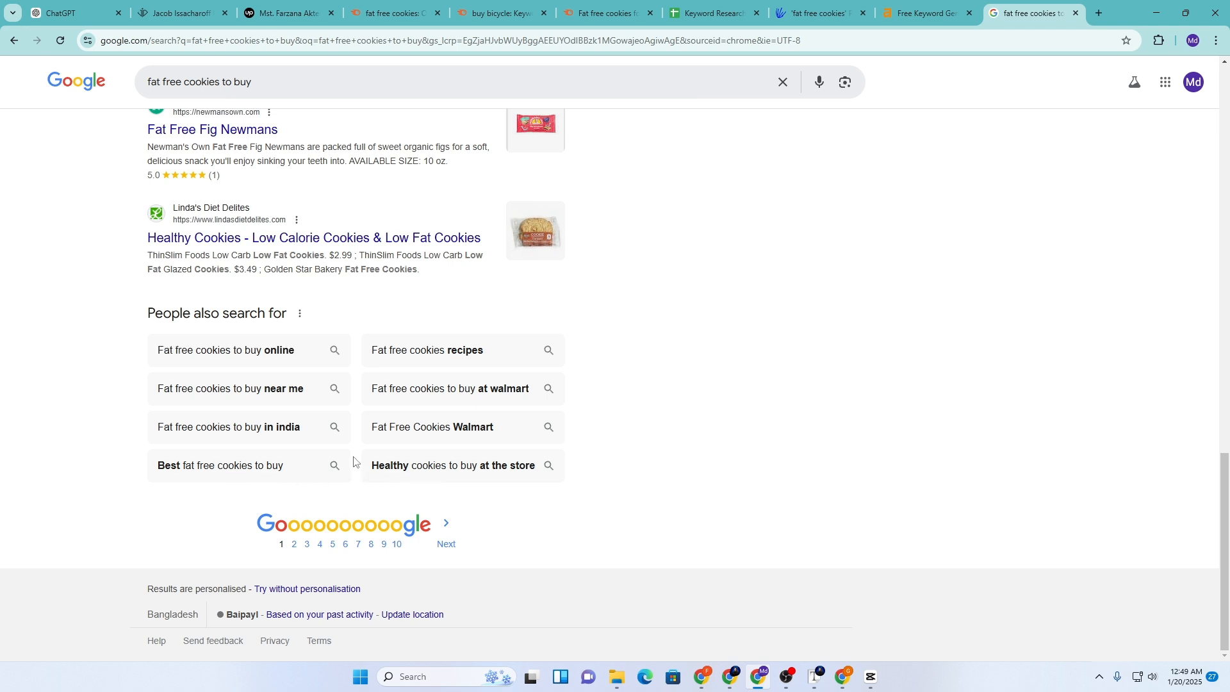
{"action": "left_click_drag", "start_coordinate": [358, 473], "coordinate": [574, 472]}
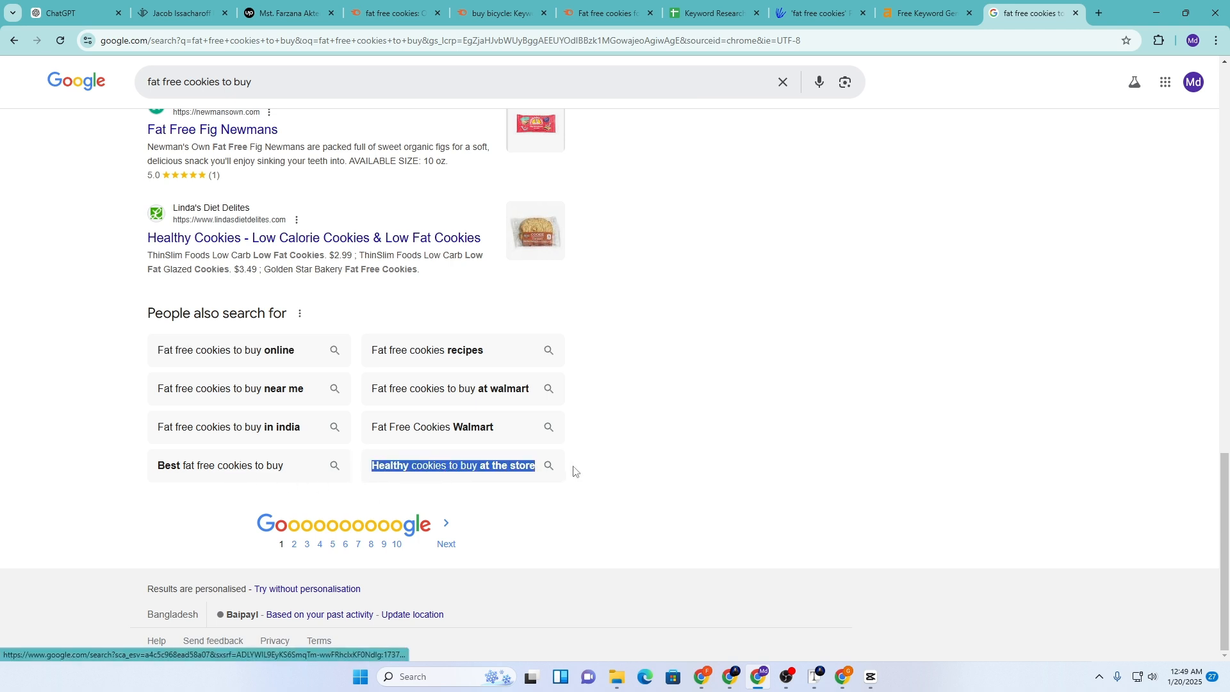
{"action": "left_click", "coordinate": [711, 13]}
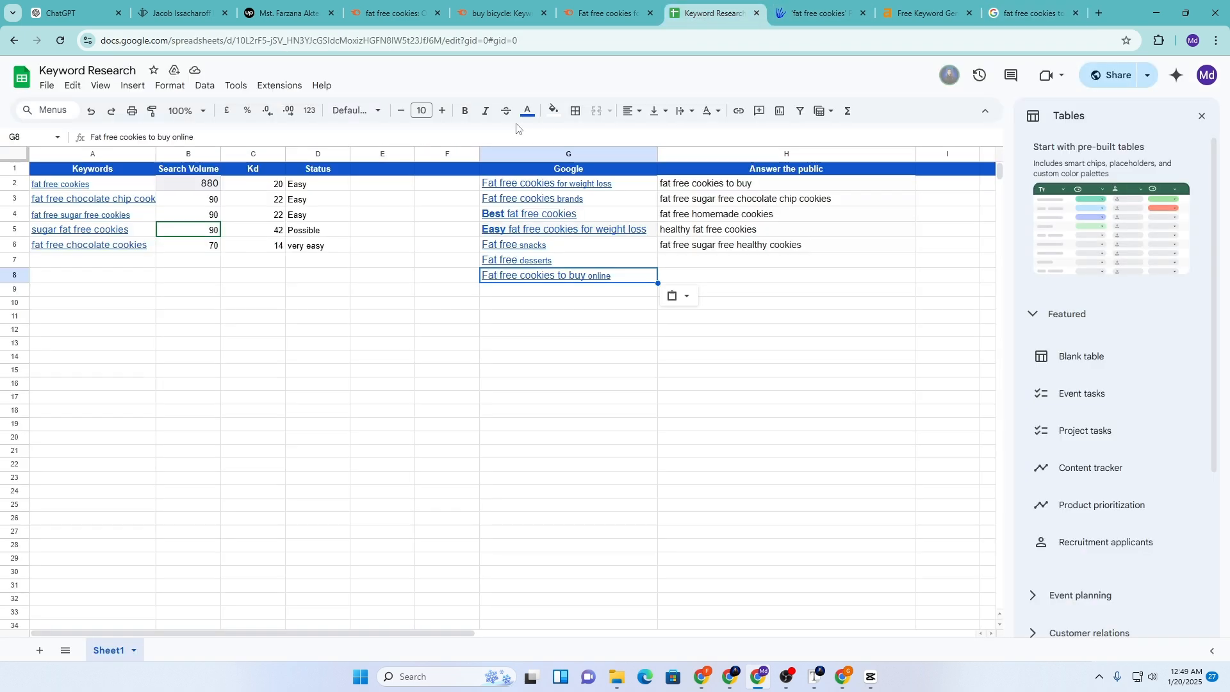
{"action": "left_click", "coordinate": [492, 295]}
{"action": "key", "text": "ctrl+v"}
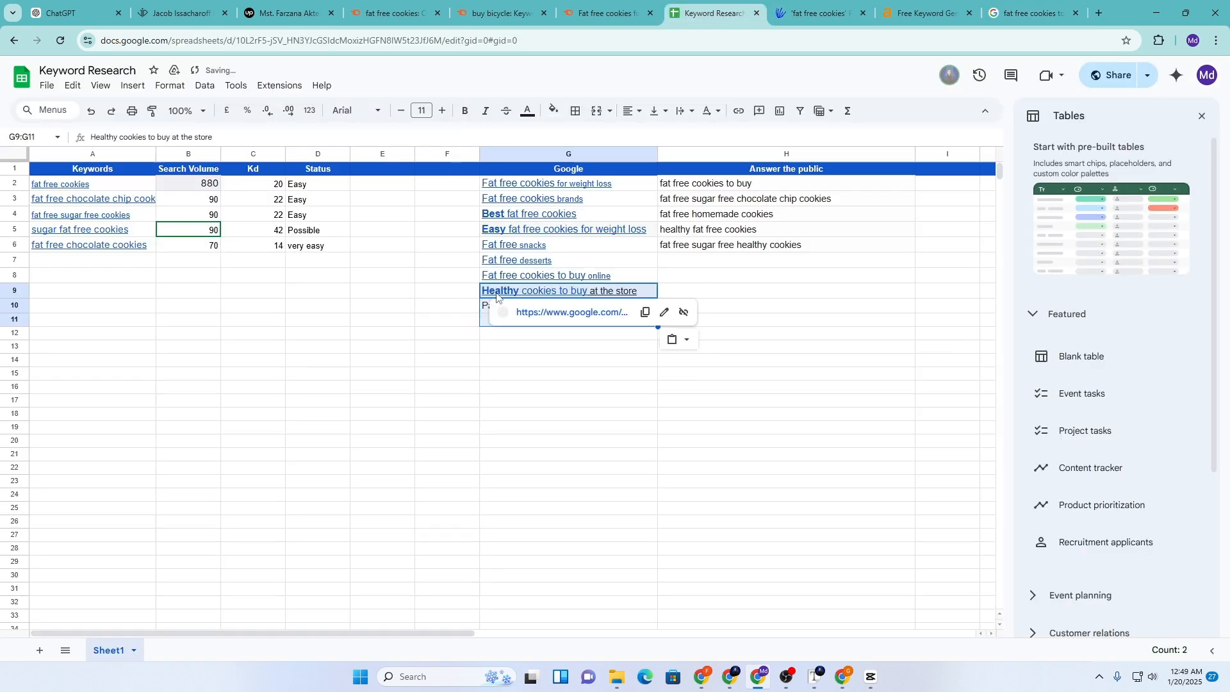
Delete the stray 'Page navigation' text from G10
{"action": "left_click", "coordinate": [477, 306]}
{"action": "left_click", "coordinate": [491, 310]}
{"action": "key", "text": "Delete"}
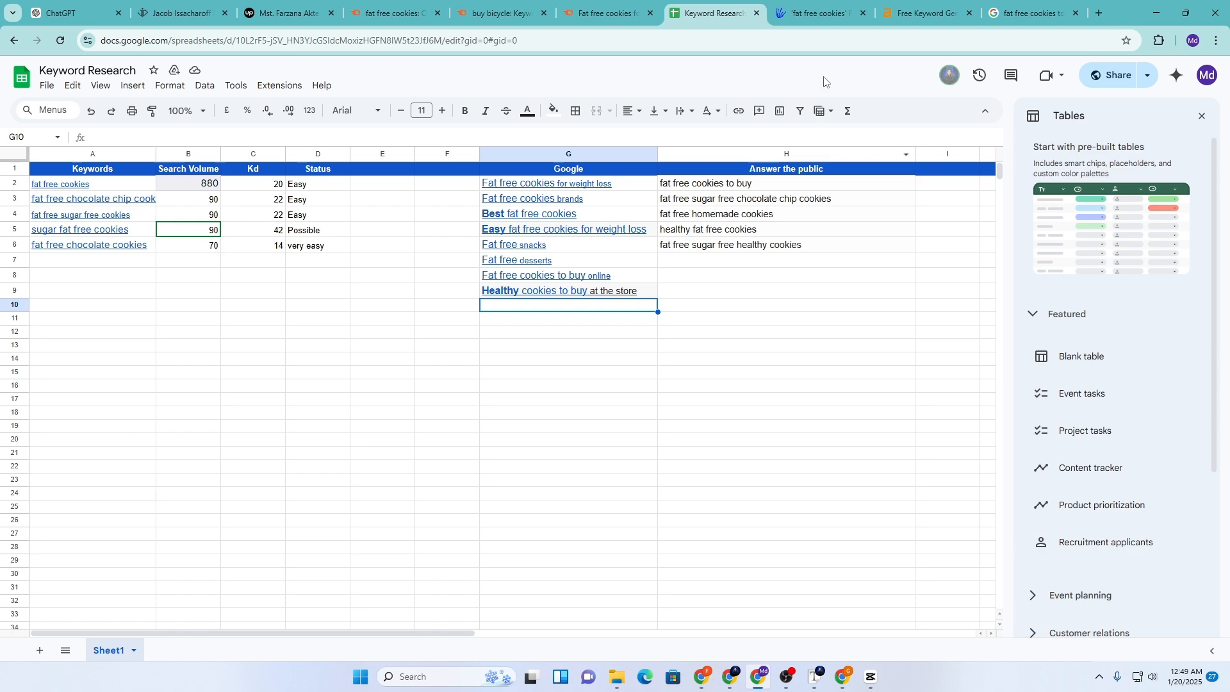
{"action": "left_click", "coordinate": [895, 7]}
Run a Semrush Keyword Overview for 'Healthy cookies', trimming 'to buy at the store' from the query
{"action": "left_click", "coordinate": [813, 12]}
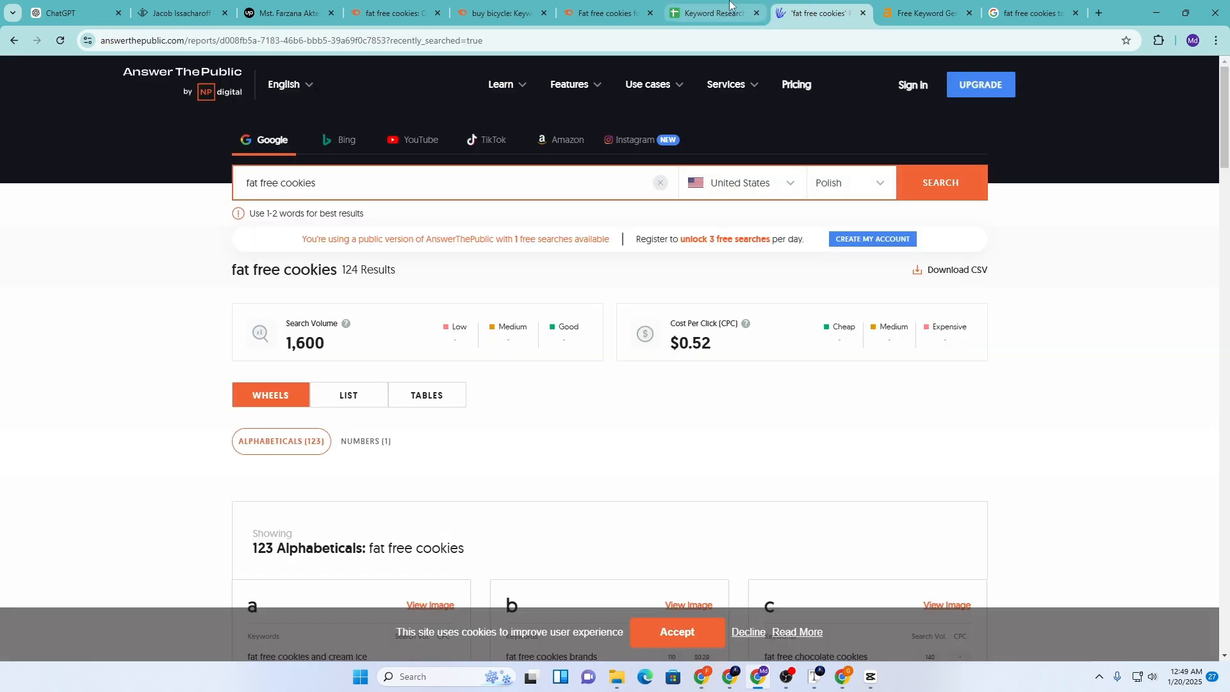
{"action": "left_click", "coordinate": [714, 12]}
{"action": "left_click", "coordinate": [571, 20]}
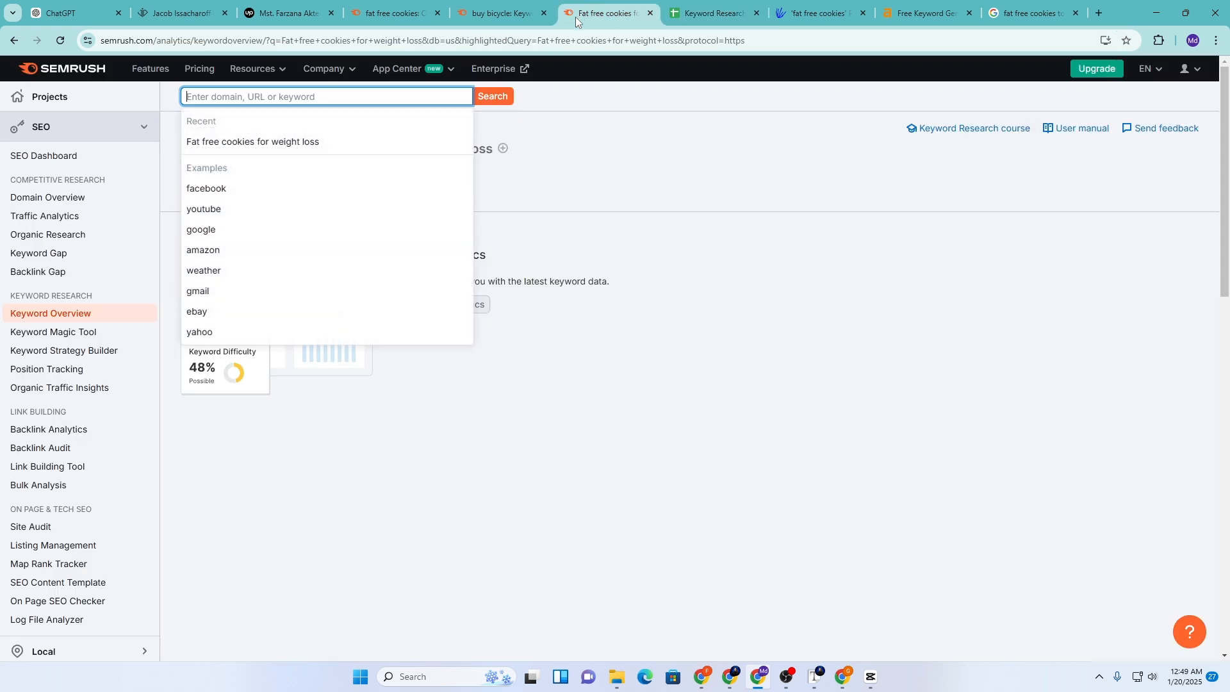
{"action": "left_click", "coordinate": [499, 13]}
{"action": "left_click", "coordinate": [576, 12]}
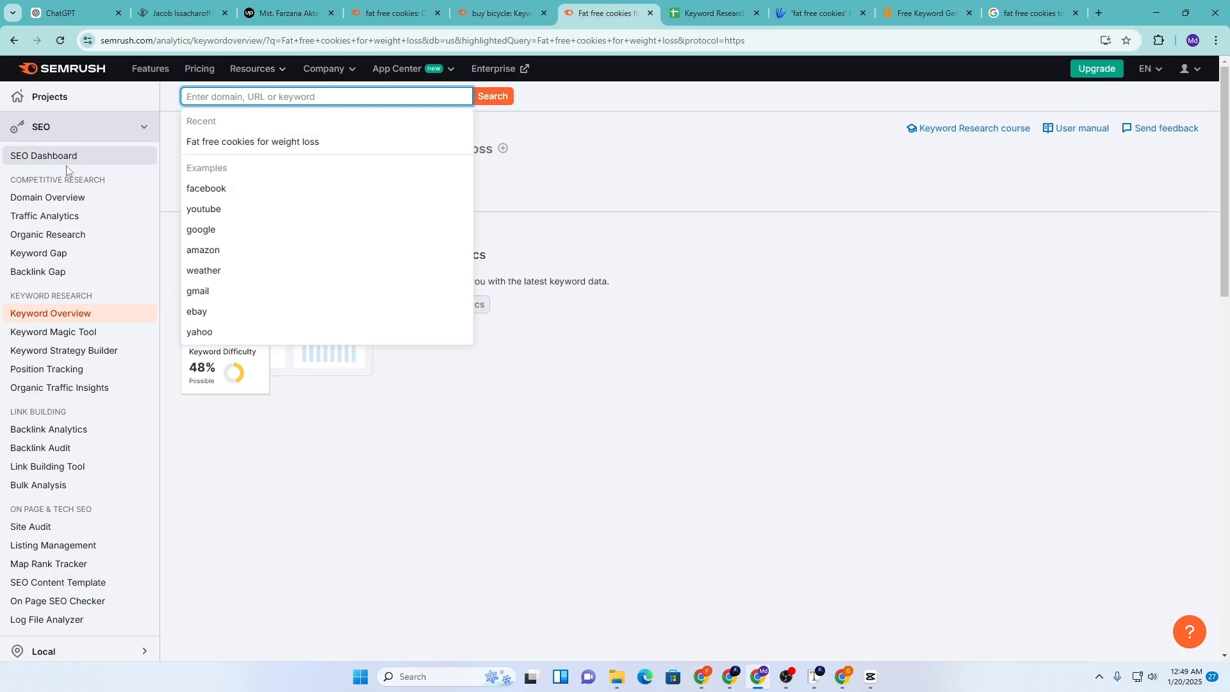
{"action": "key", "text": "ctrl+v"}
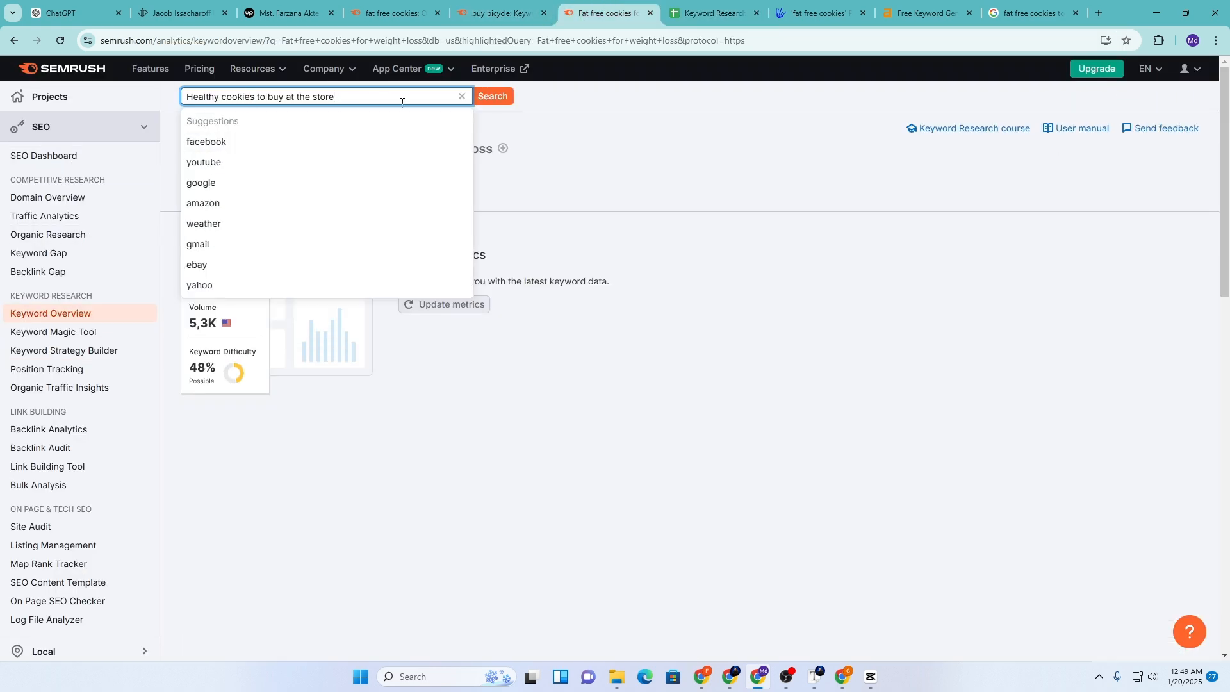
{"action": "key", "text": "Return"}
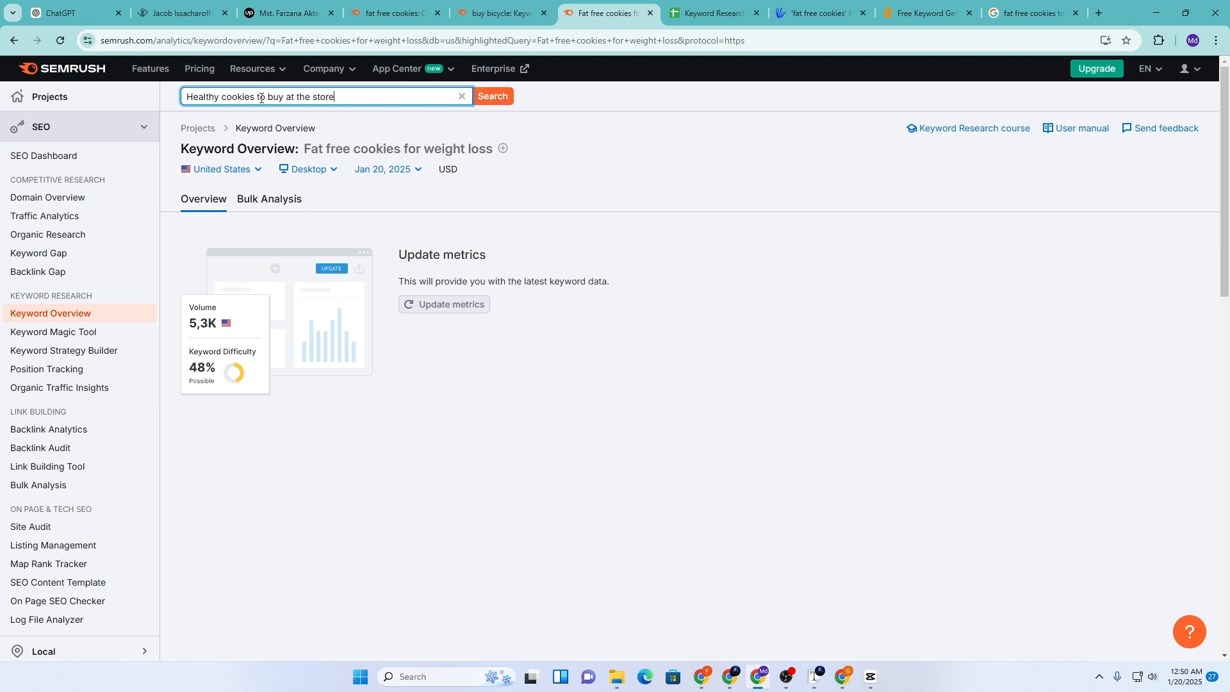
{"action": "left_click_drag", "start_coordinate": [258, 97], "coordinate": [354, 116]}
{"action": "key", "text": "BackSpace"}
{"action": "key", "text": "Return"}
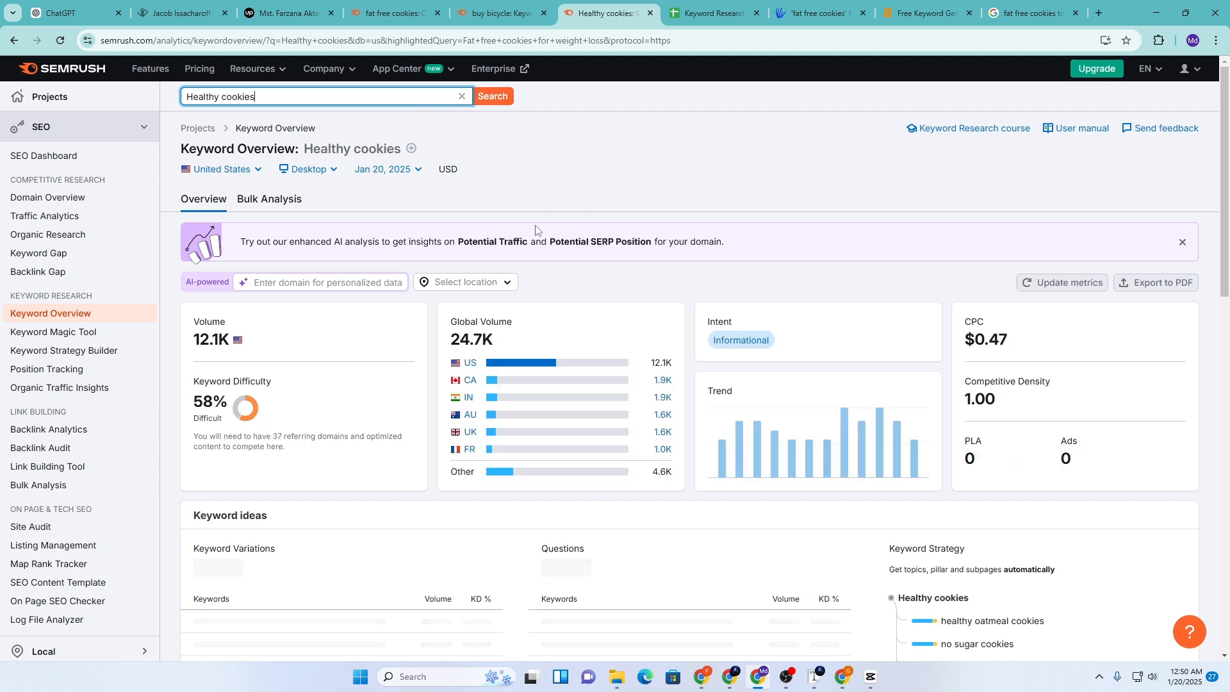
Open all 12,660 keyword ideas in a new tab and select 'healthy chocolate cookies' (KD 27)
{"action": "scroll", "coordinate": [526, 251], "scroll_direction": "down", "scroll_amount": 1}
{"action": "scroll", "coordinate": [526, 251], "scroll_direction": "down", "scroll_amount": 2}
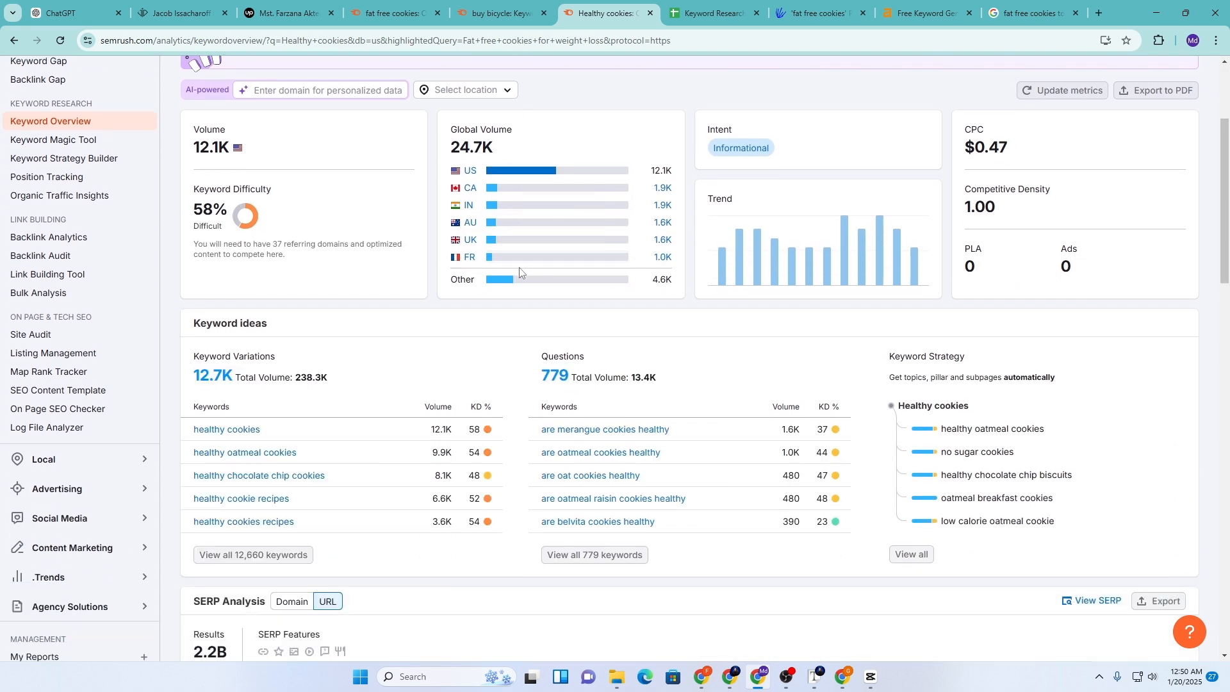
{"action": "right_click", "coordinate": [228, 556]}
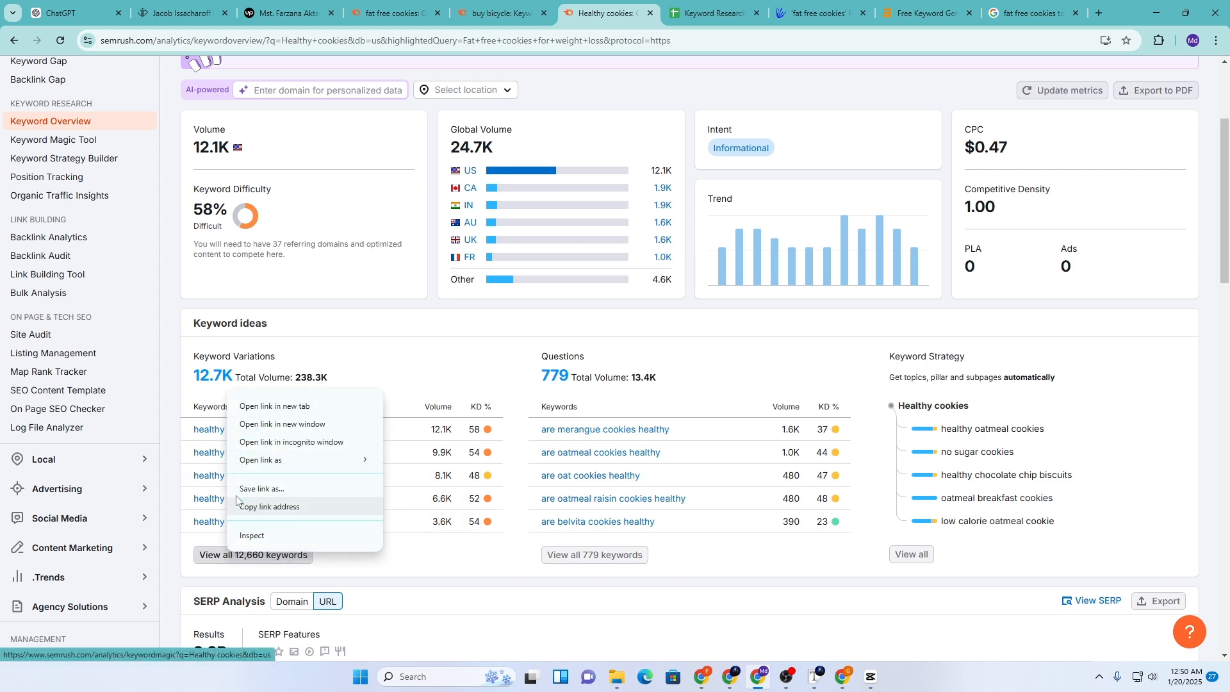
{"action": "left_click", "coordinate": [276, 406]}
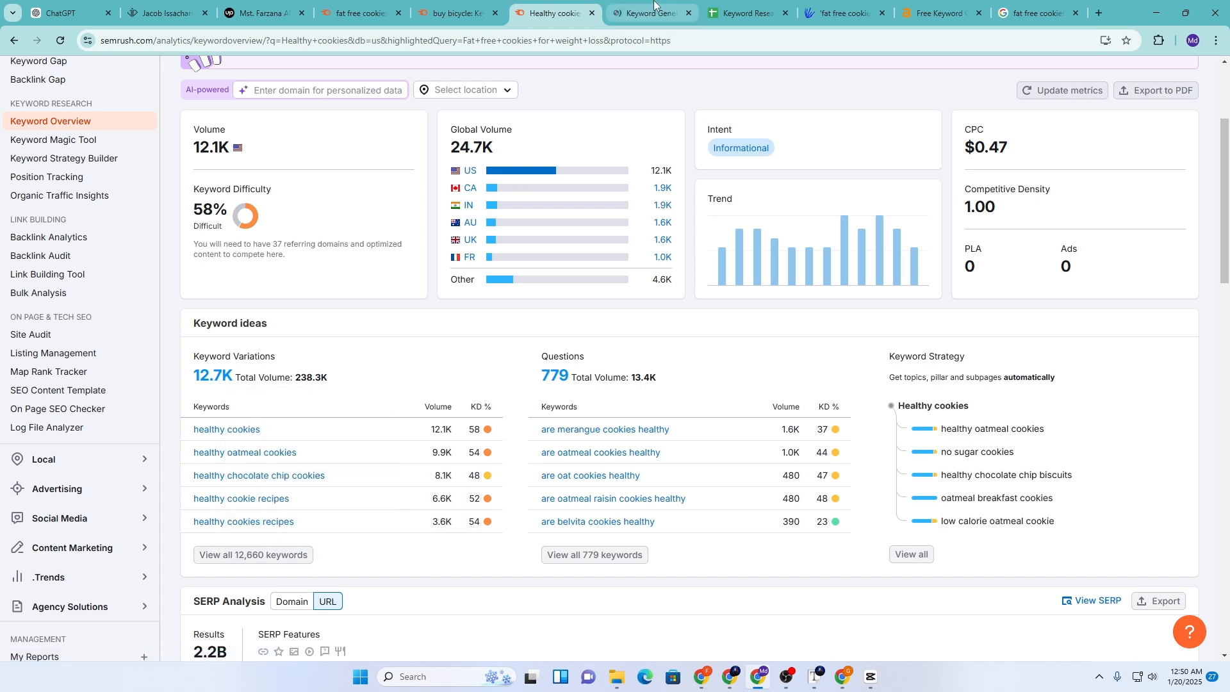
{"action": "left_click", "coordinate": [644, 13]}
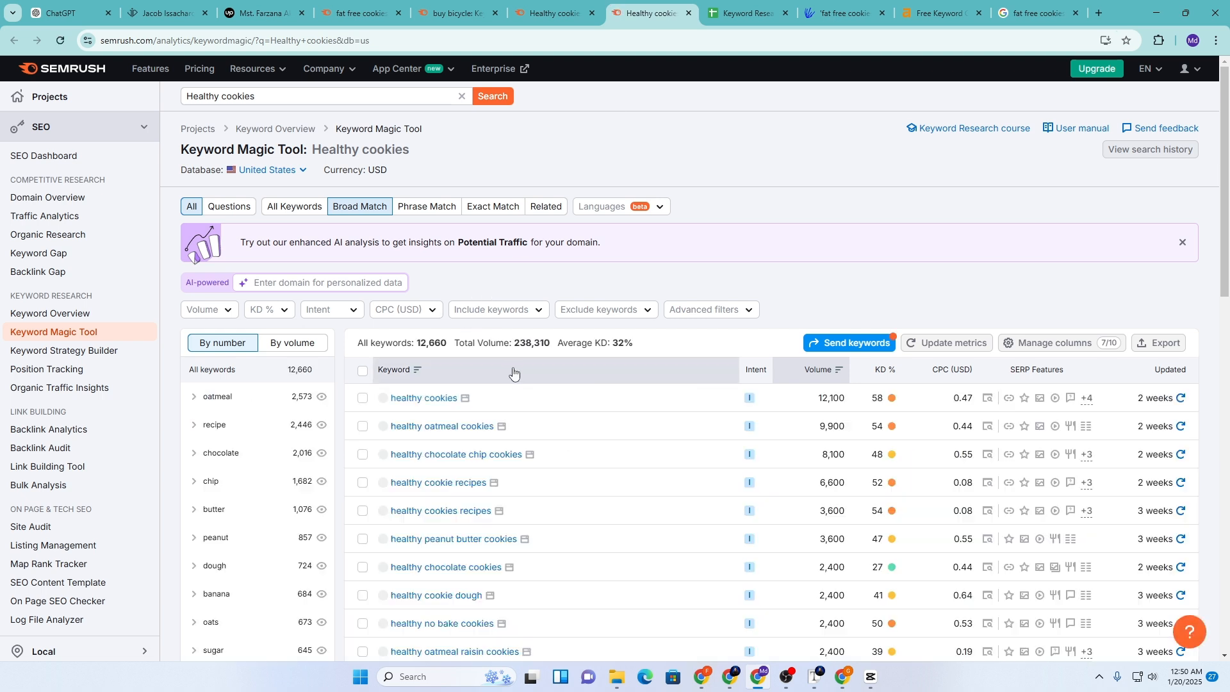
{"action": "scroll", "coordinate": [513, 370], "scroll_direction": "down", "scroll_amount": 3}
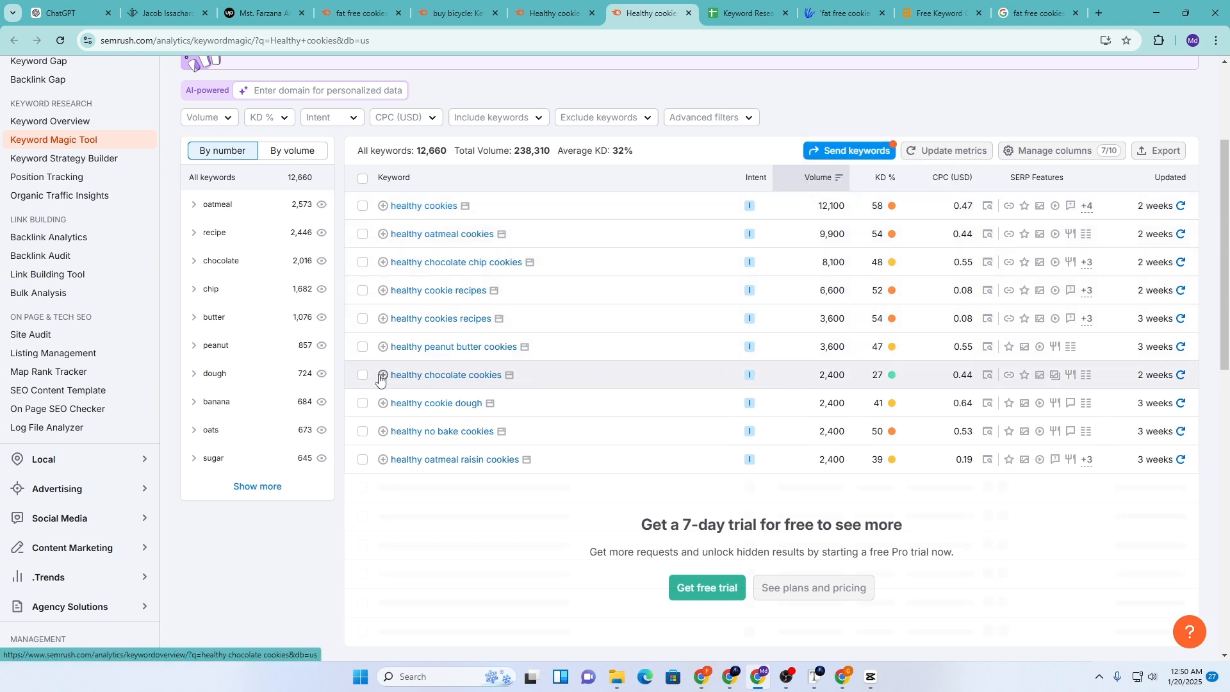
{"action": "left_click_drag", "start_coordinate": [388, 375], "coordinate": [503, 375]}
{"action": "key", "text": "ctrl+c"}
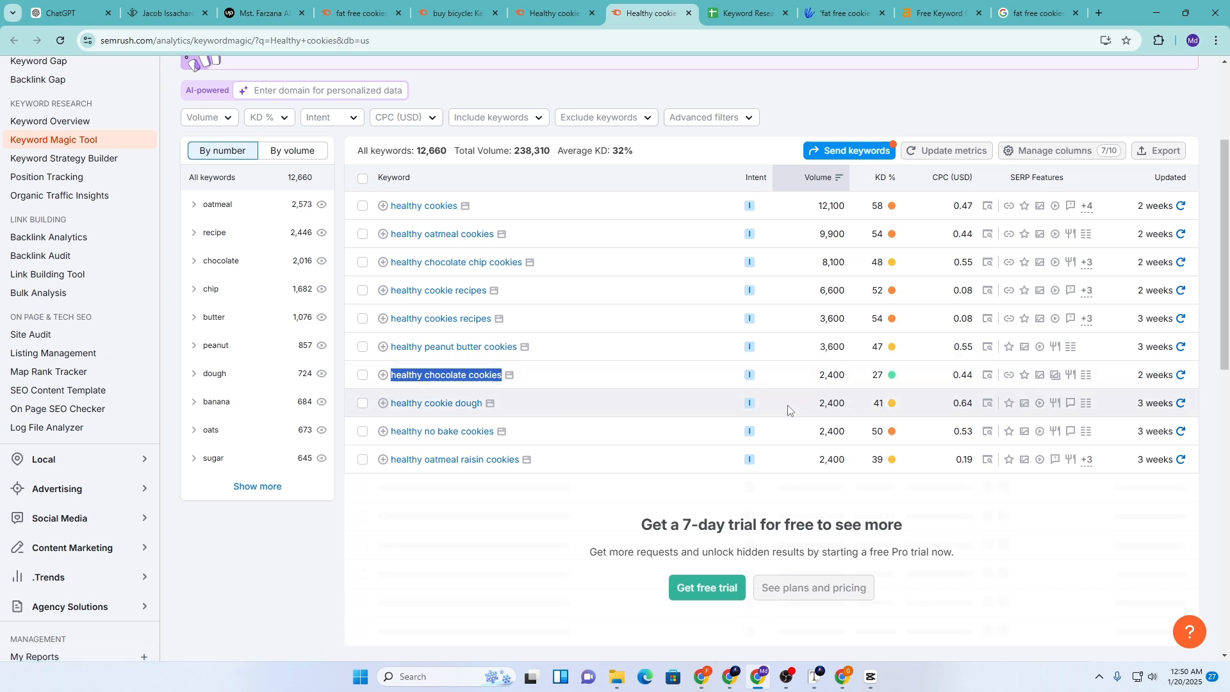
{"action": "left_click", "coordinate": [734, 5]}
Fill row 7 with 'healthy chocolate cookies', volume 2400, KD 27 and status Easy copied from D4
{"action": "left_click", "coordinate": [97, 262]}
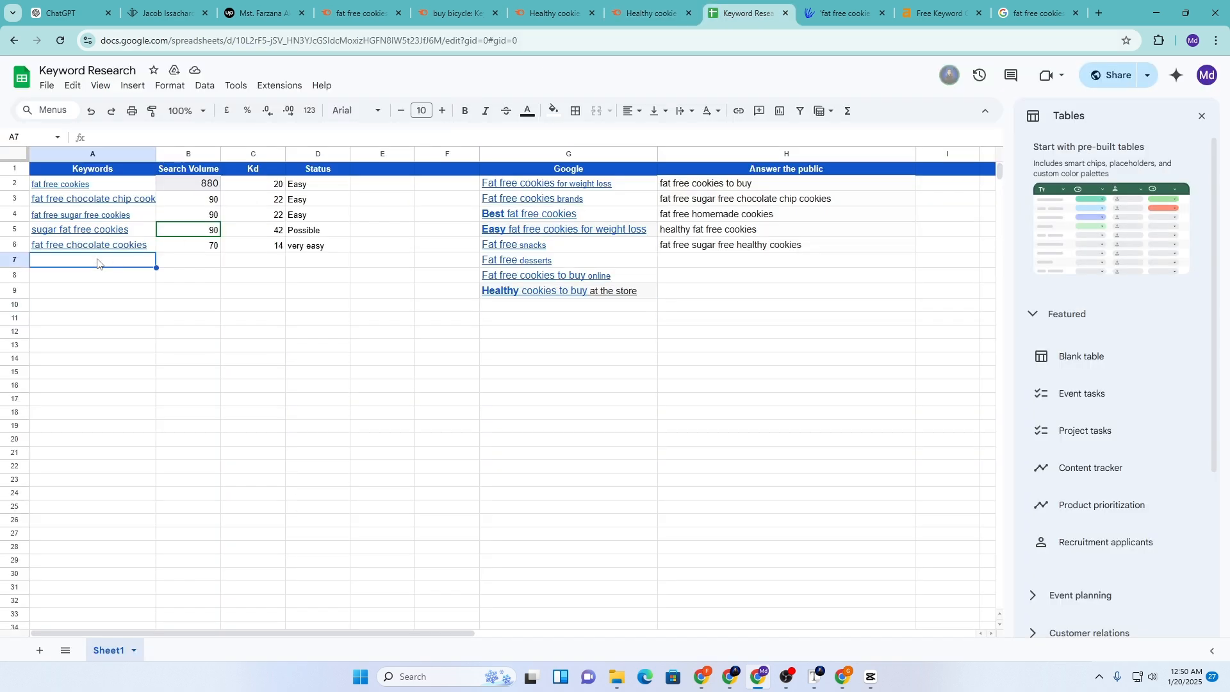
{"action": "key", "text": "ctrl+v"}
{"action": "left_click", "coordinate": [186, 260]}
{"action": "type", "text": "2"}
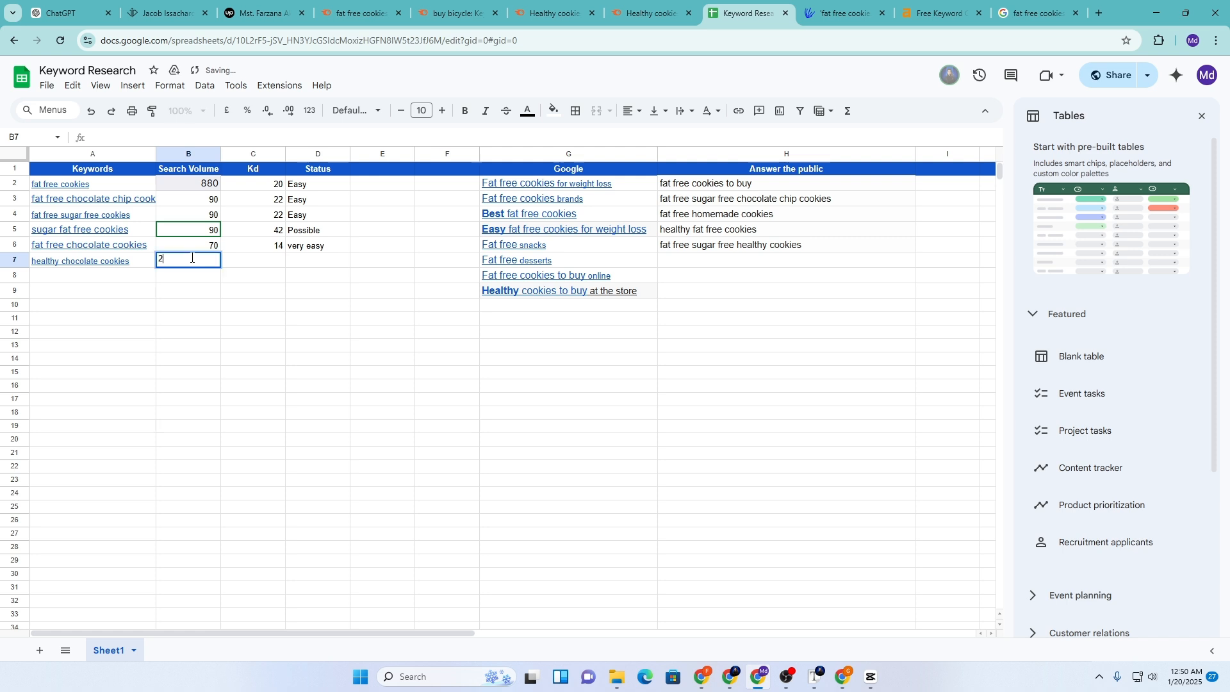
{"action": "type", "text": "400"}
{"action": "left_click", "coordinate": [267, 269]}
{"action": "type", "text": "2"}
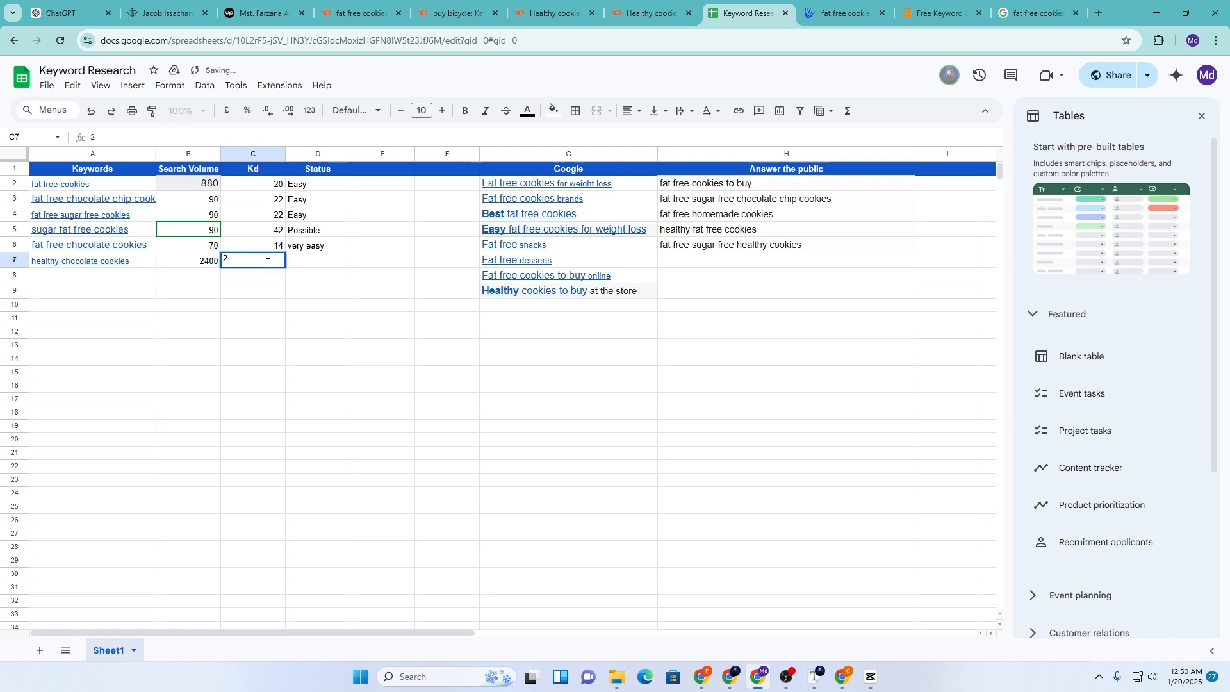
{"action": "type", "text": "7"}
{"action": "left_click", "coordinate": [296, 262]}
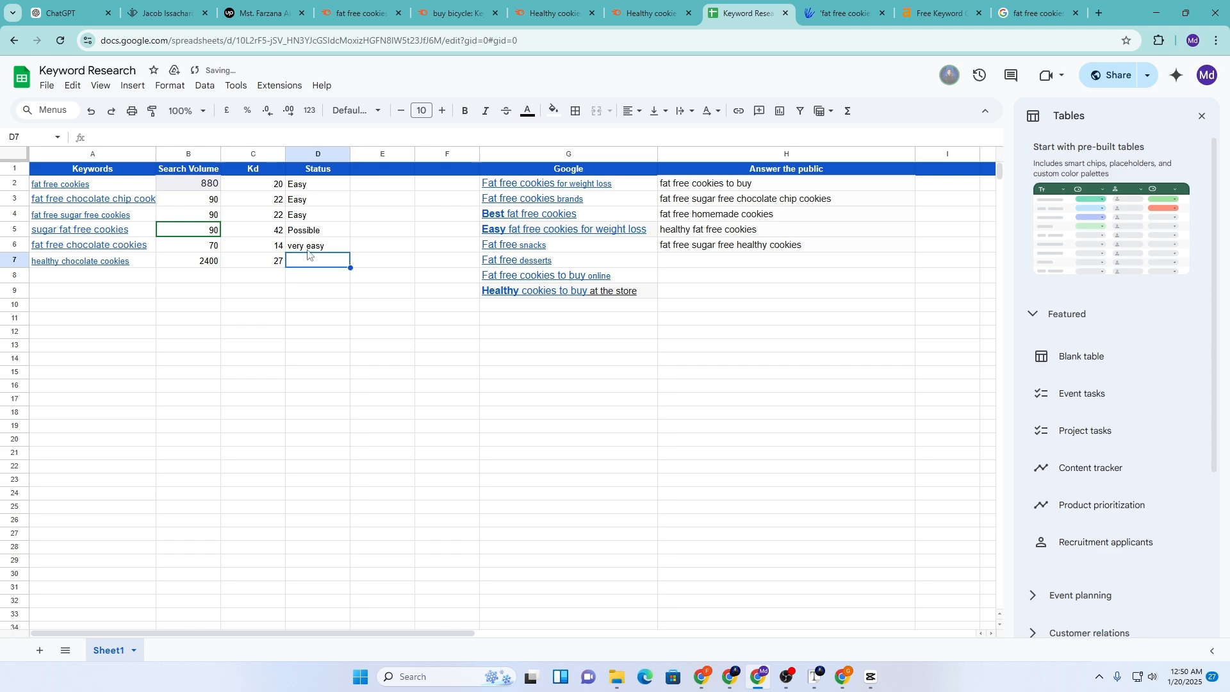
{"action": "left_click", "coordinate": [305, 216]}
{"action": "left_click", "coordinate": [303, 263]}
{"action": "type", "text": "Easy"}
Recheck the Healthy cookies results, then select the 'Fat free snacks' cell in the sheet
{"action": "left_click", "coordinate": [642, 7]}
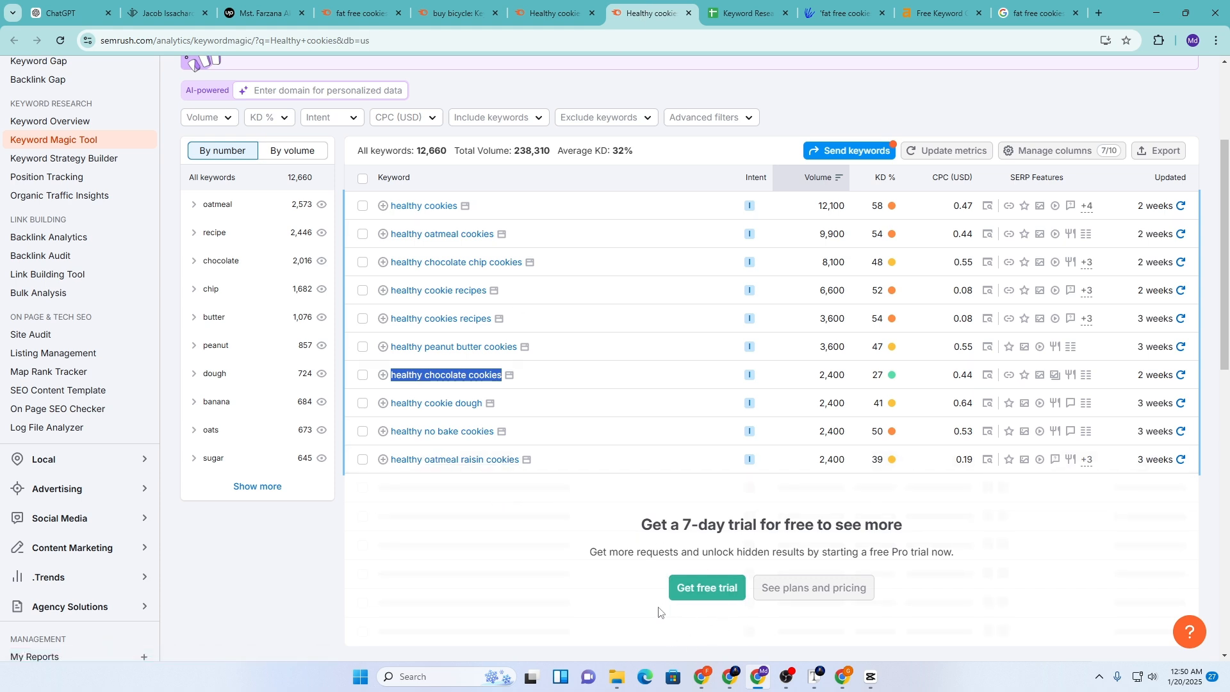
{"action": "scroll", "coordinate": [658, 610], "scroll_direction": "up", "scroll_amount": 1}
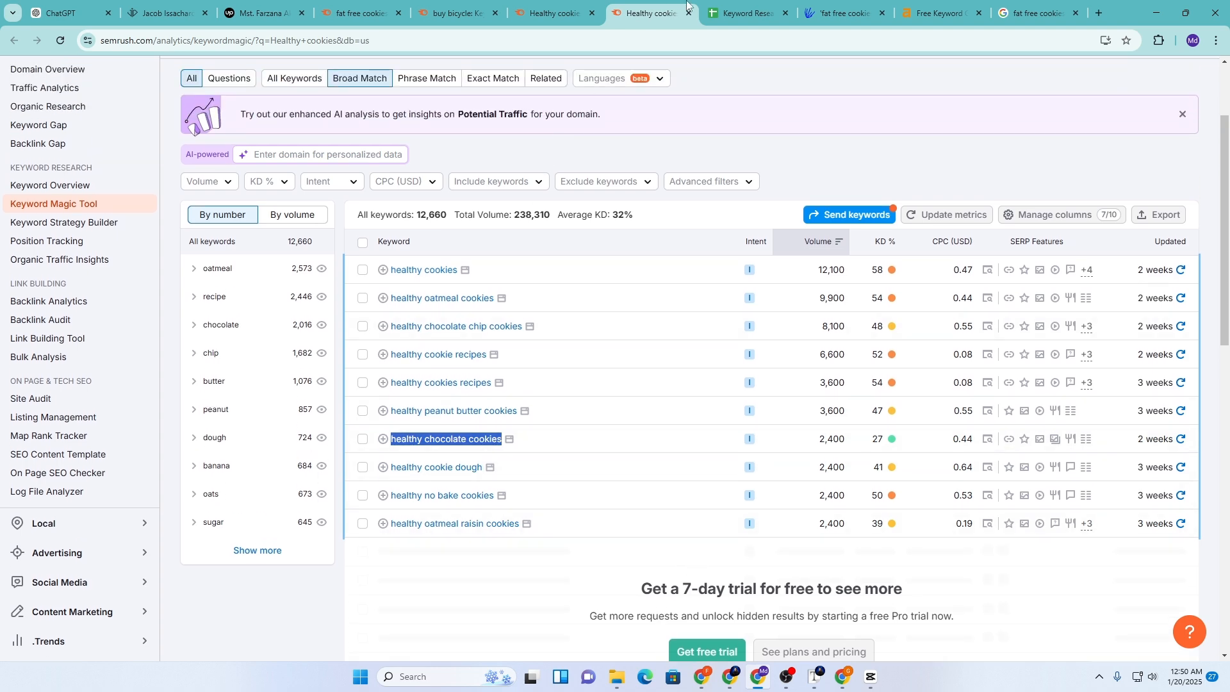
{"action": "left_click", "coordinate": [746, 13]}
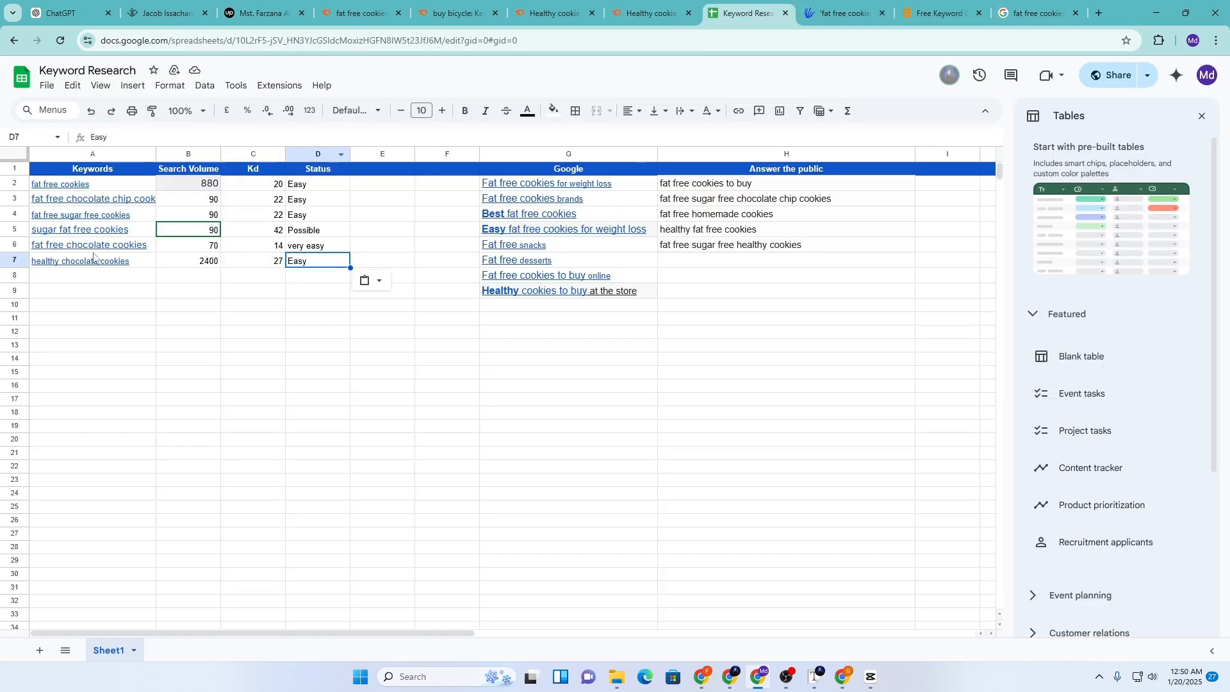
{"action": "left_click", "coordinate": [675, 219]}
{"action": "left_click", "coordinate": [506, 250]}
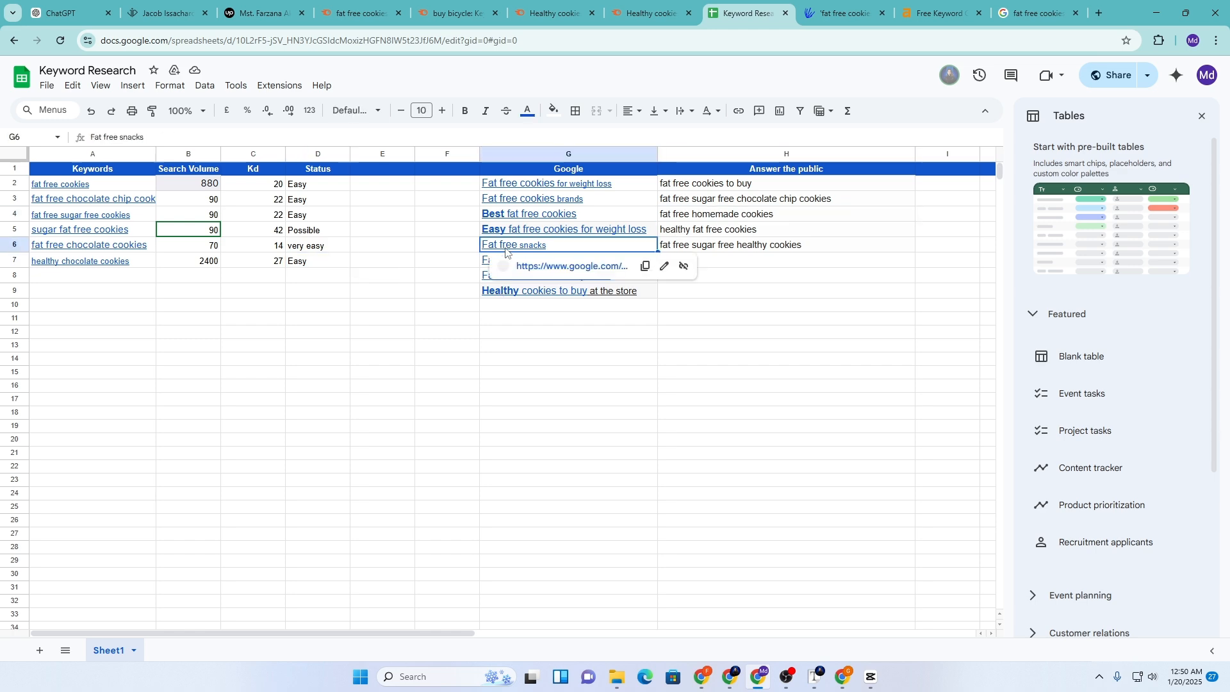
Search Semrush's Keyword Magic Tool for 'Fat free snacks', showing volume 1,600 and KD 44
{"action": "left_click", "coordinate": [631, 12]}
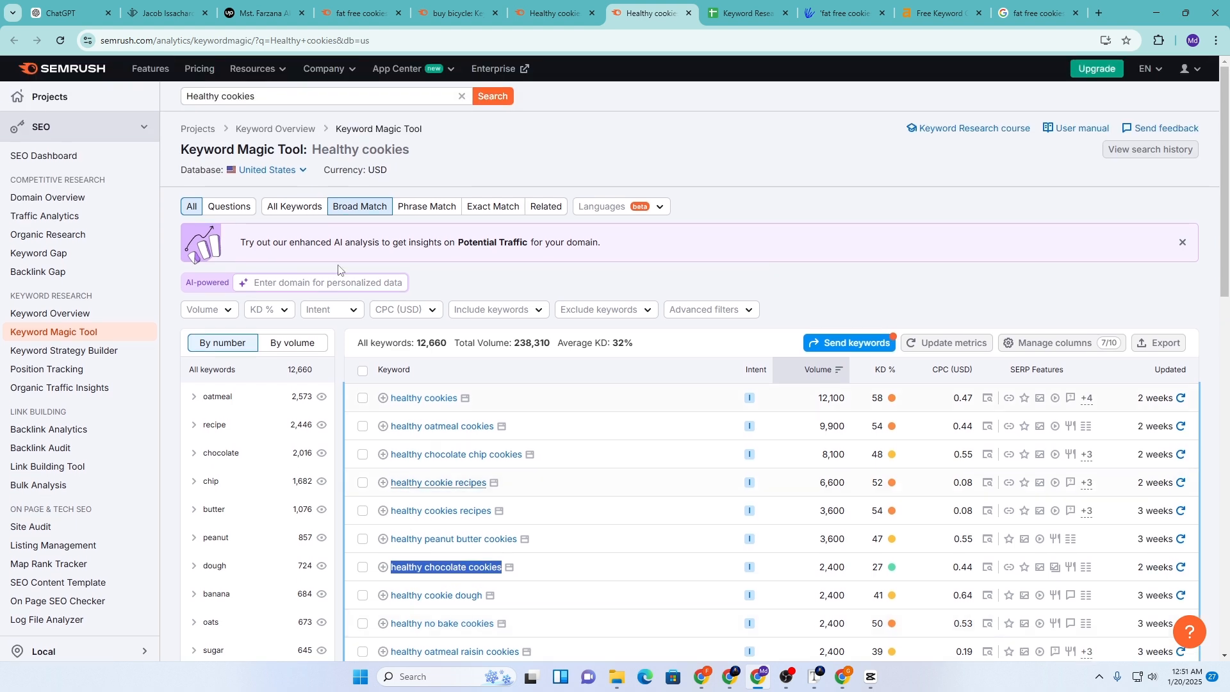
{"action": "triple_click", "coordinate": [275, 93]}
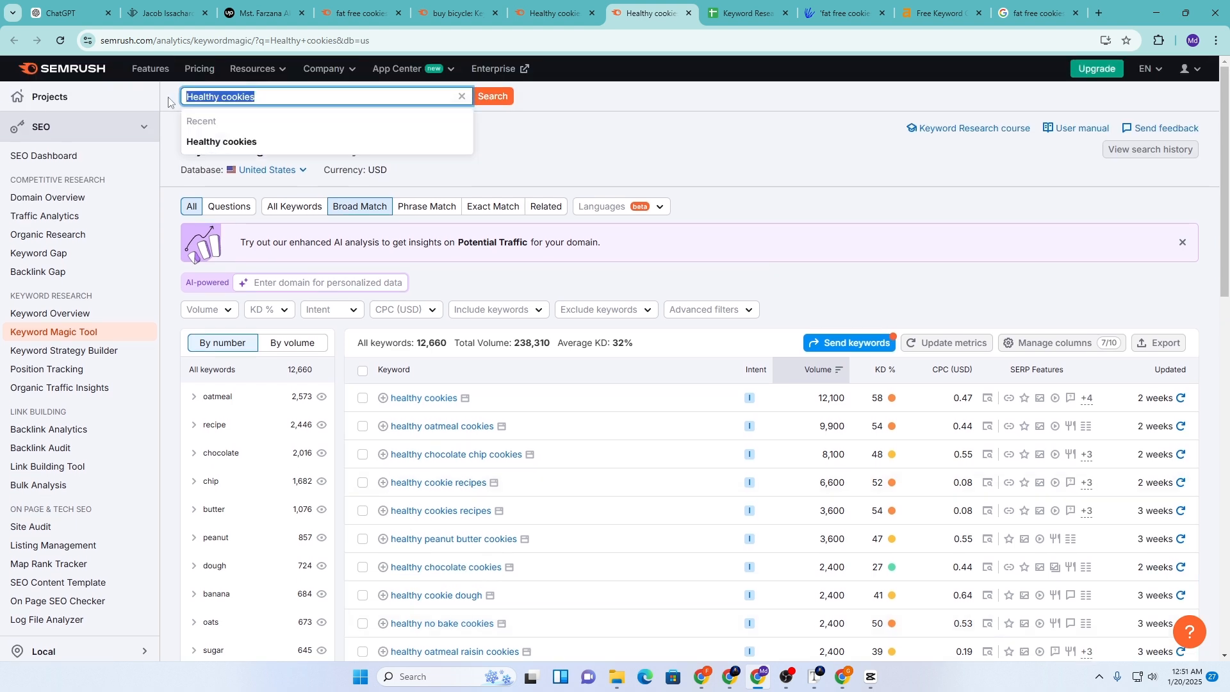
{"action": "type", "text": "Fat free snacks"}
{"action": "left_click", "coordinate": [489, 97]}
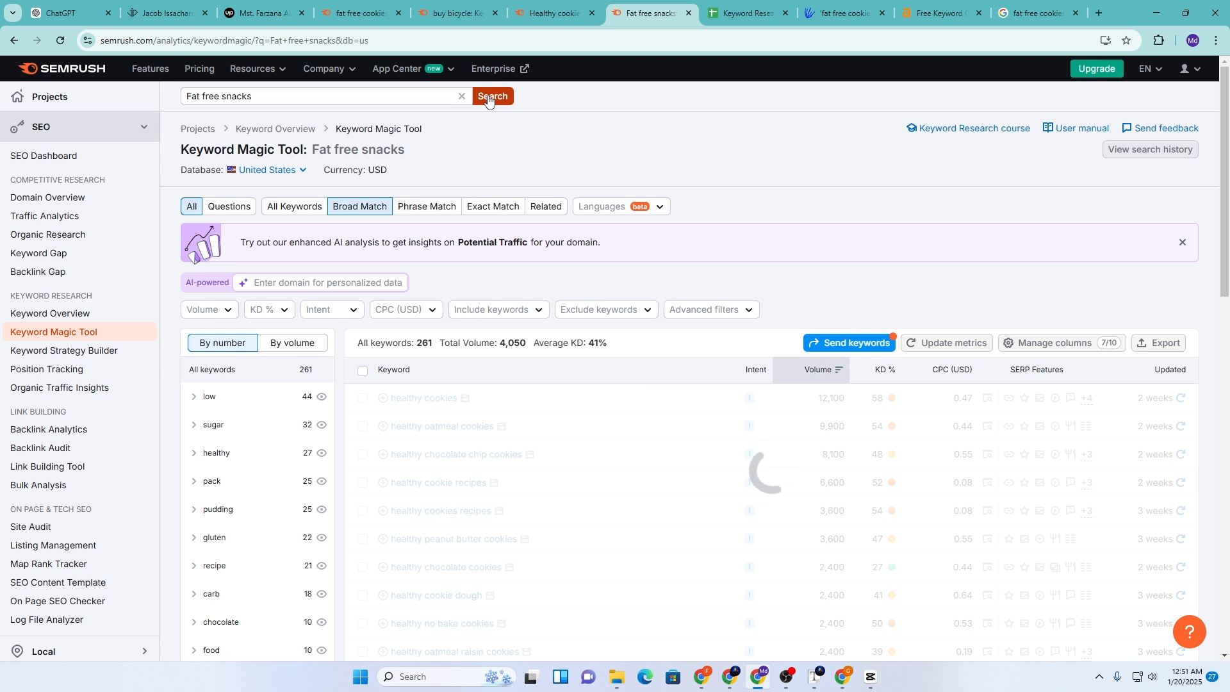
{"action": "scroll", "coordinate": [667, 406], "scroll_direction": "down", "scroll_amount": 2}
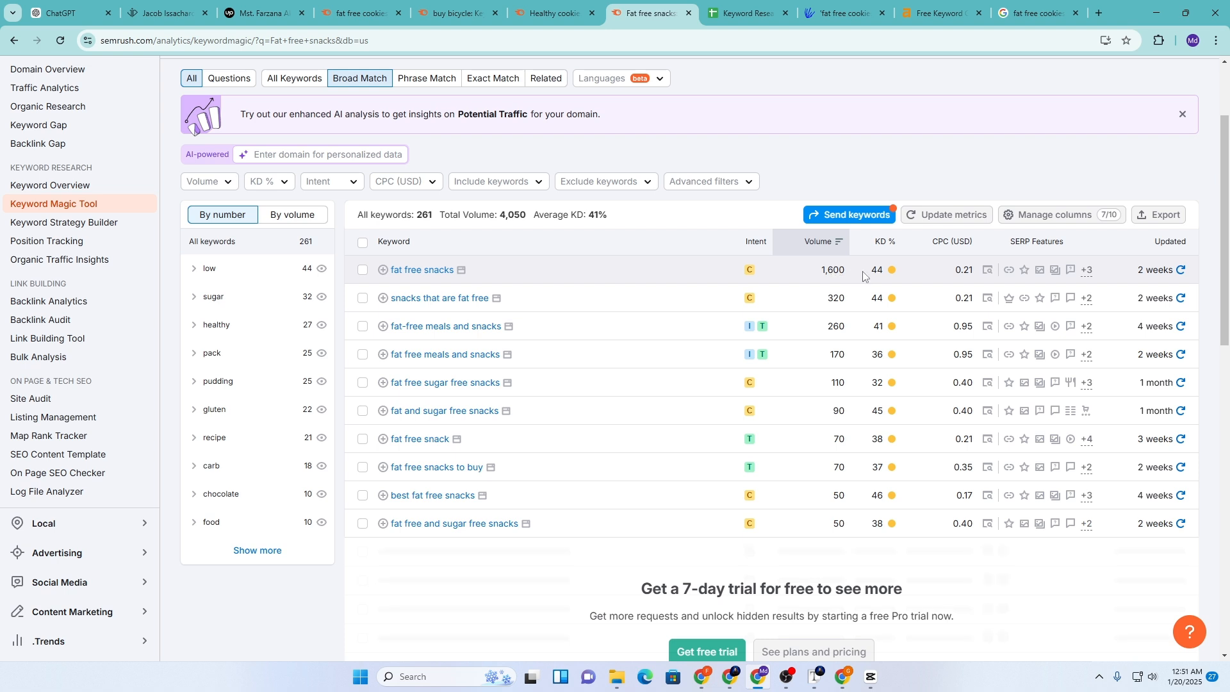
{"action": "mouse_move", "coordinate": [877, 275]}
Add Fat free snacks in A8 with search volume 1600 and KD 44
{"action": "left_click", "coordinate": [733, 11]}
{"action": "left_click", "coordinate": [48, 277]}
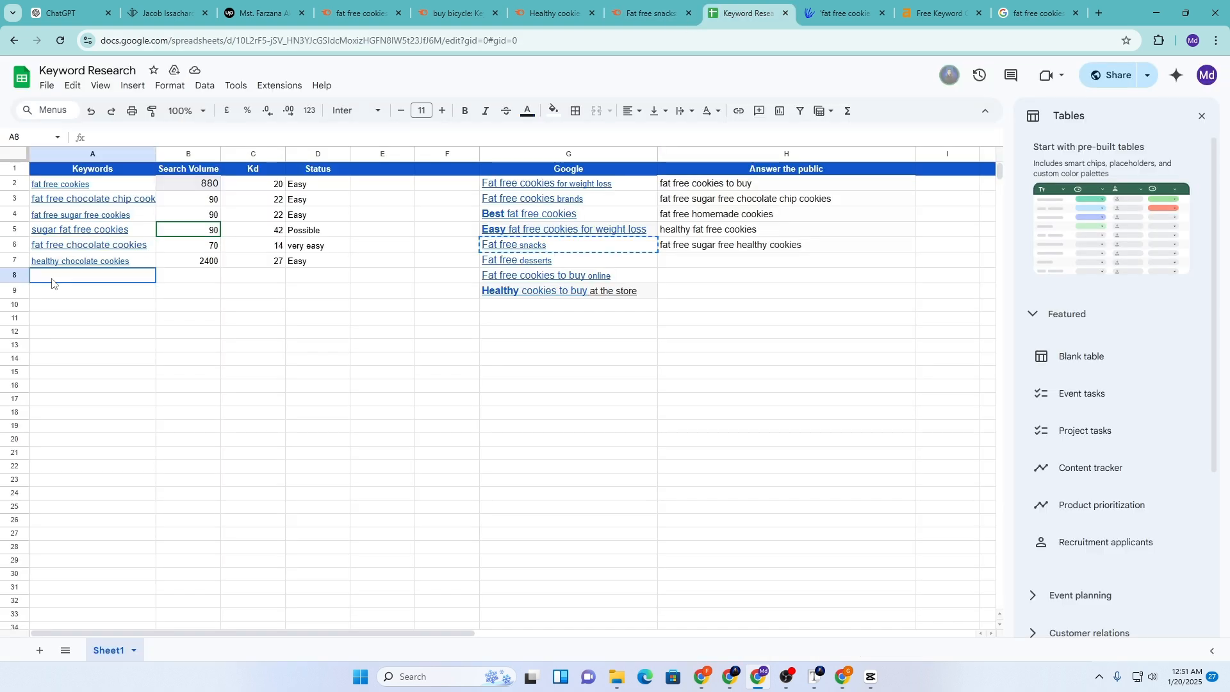
{"action": "type", "text": "Fat free snacks"}
{"action": "left_click", "coordinate": [203, 282]}
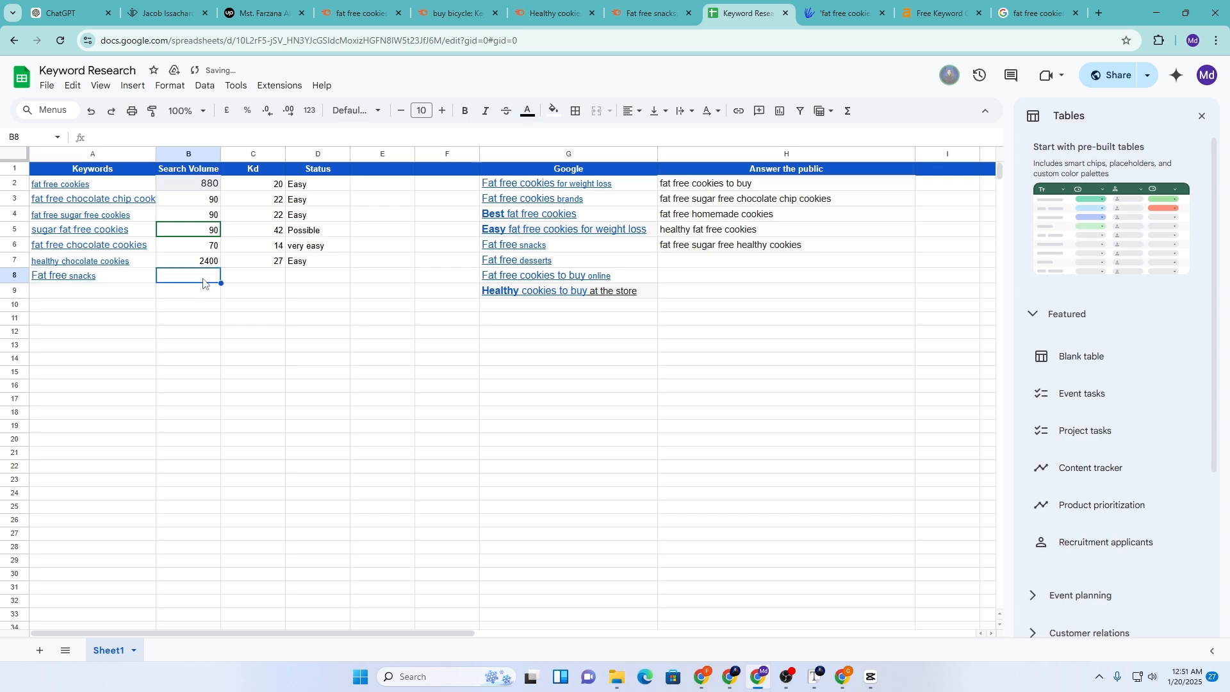
{"action": "left_click", "coordinate": [664, 5]}
{"action": "left_click", "coordinate": [722, 5]}
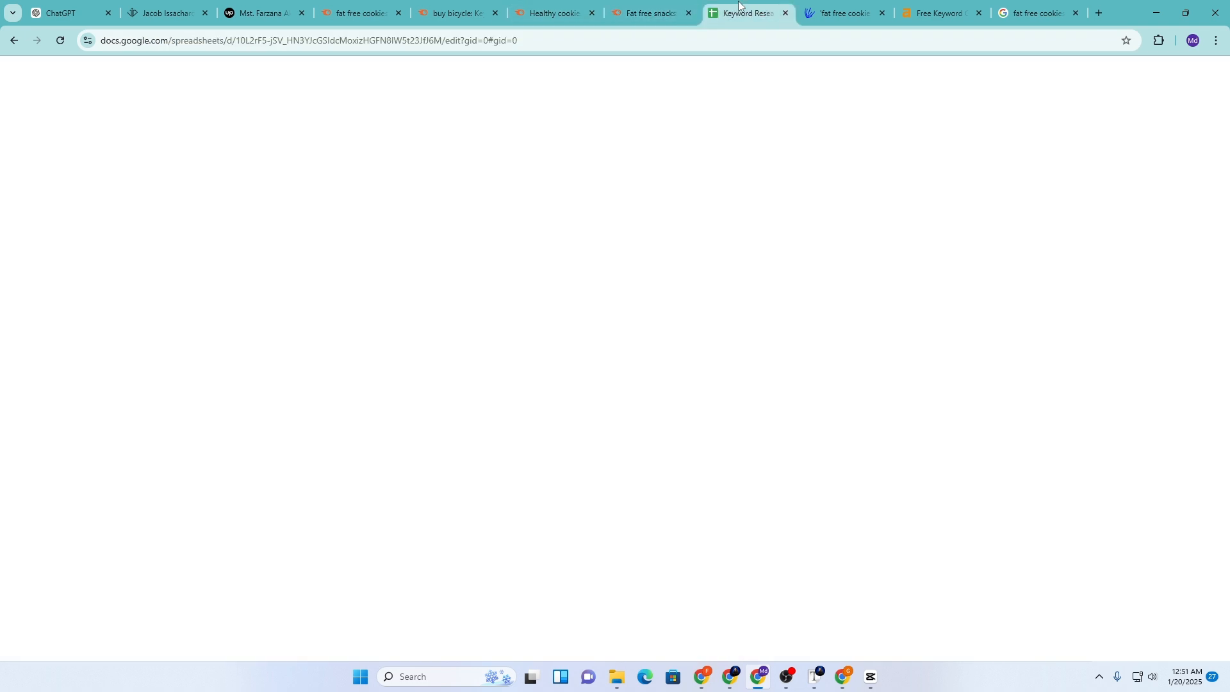
{"action": "type", "text": "1"}
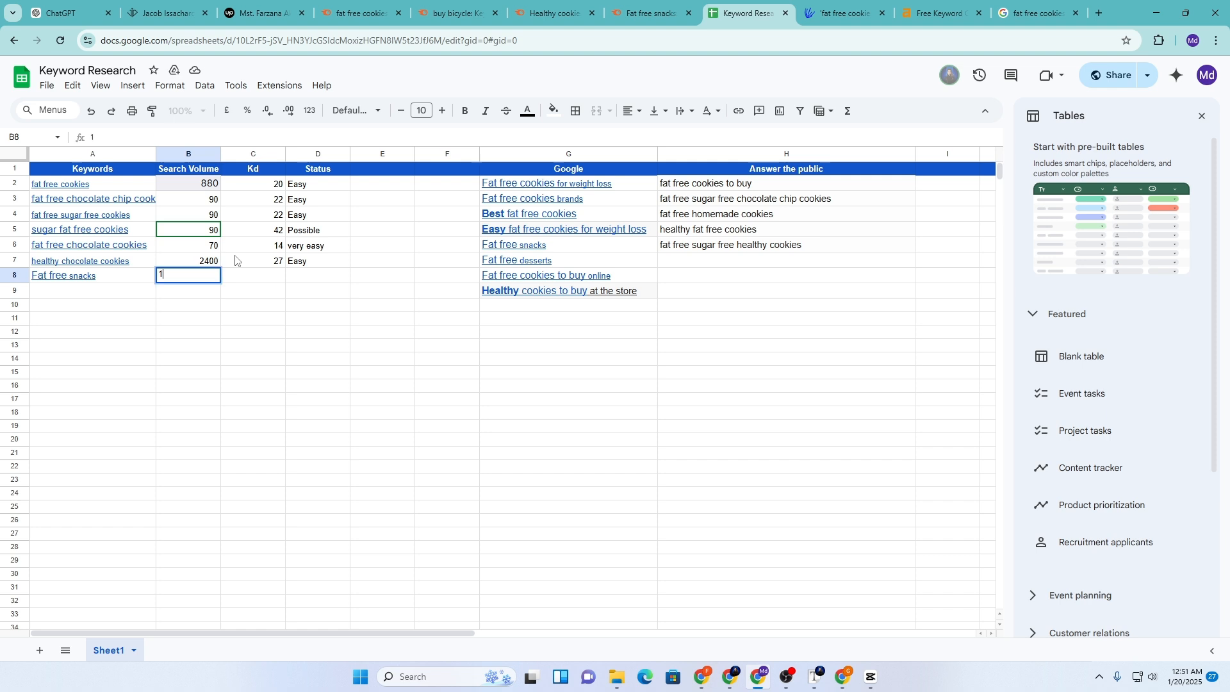
{"action": "type", "text": "600"}
{"action": "left_click", "coordinate": [254, 278]}
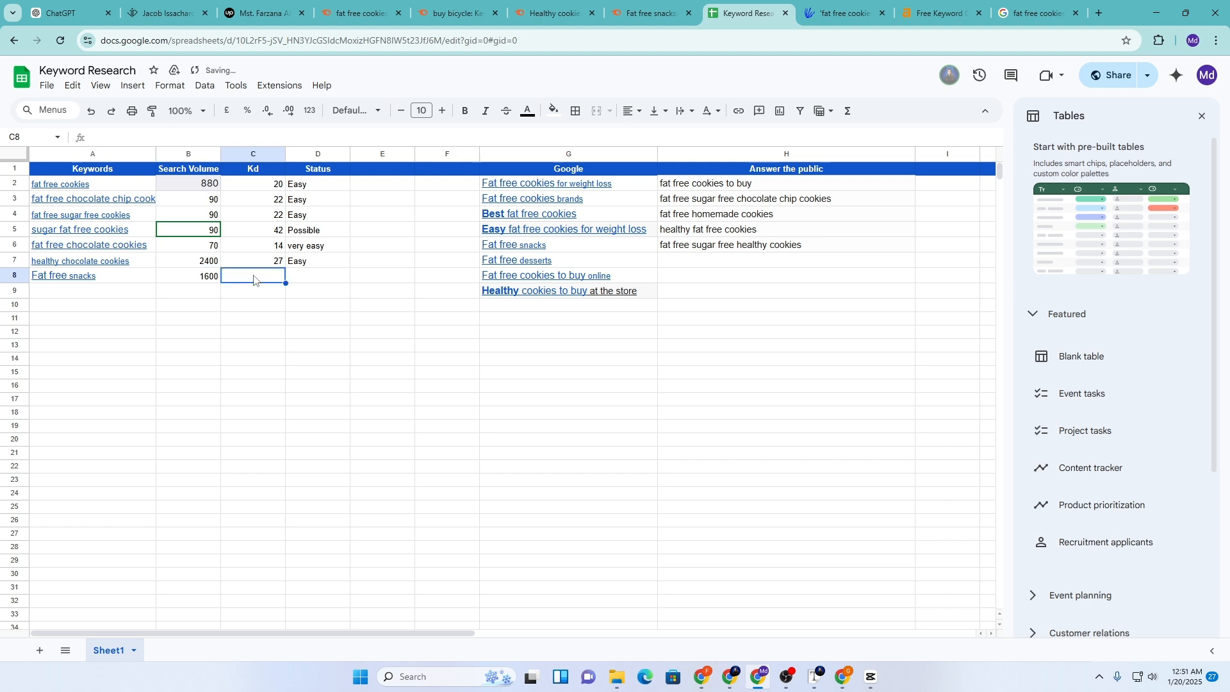
{"action": "type", "text": "44"}
Copy the existing Possible status into D8 for Fat free snacks
{"action": "left_click", "coordinate": [299, 237]}
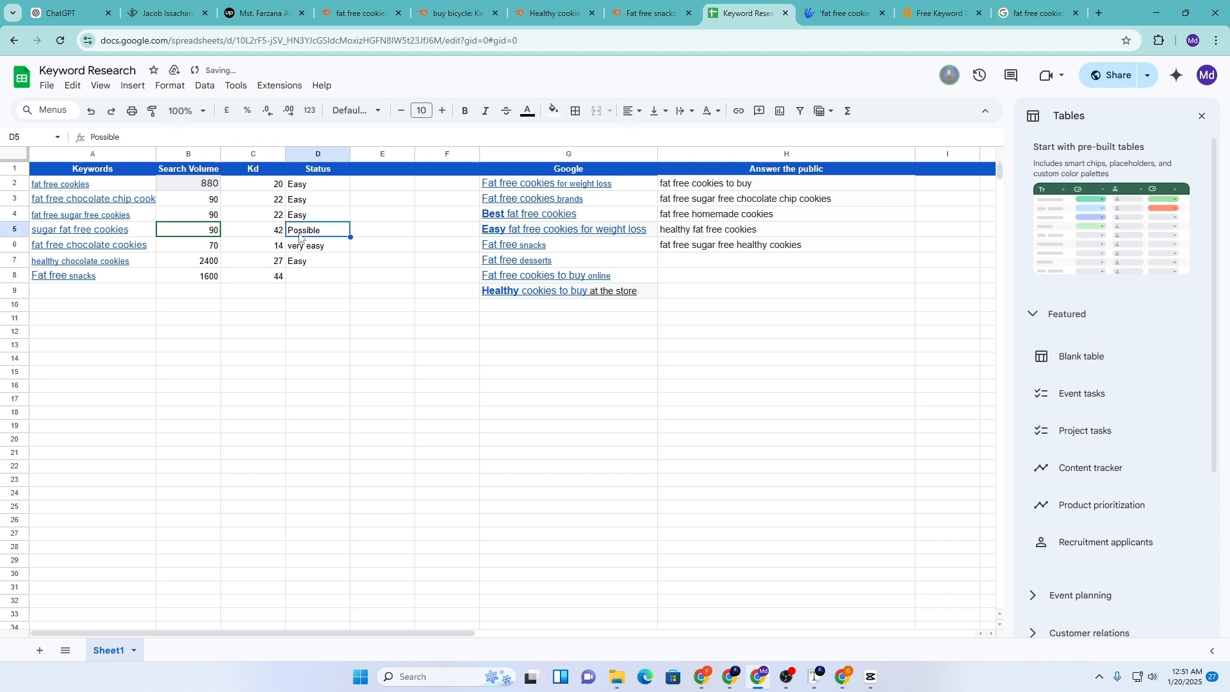
{"action": "key", "text": "ctrl+c"}
{"action": "left_click", "coordinate": [298, 282]}
{"action": "key", "text": "ctrl+v"}
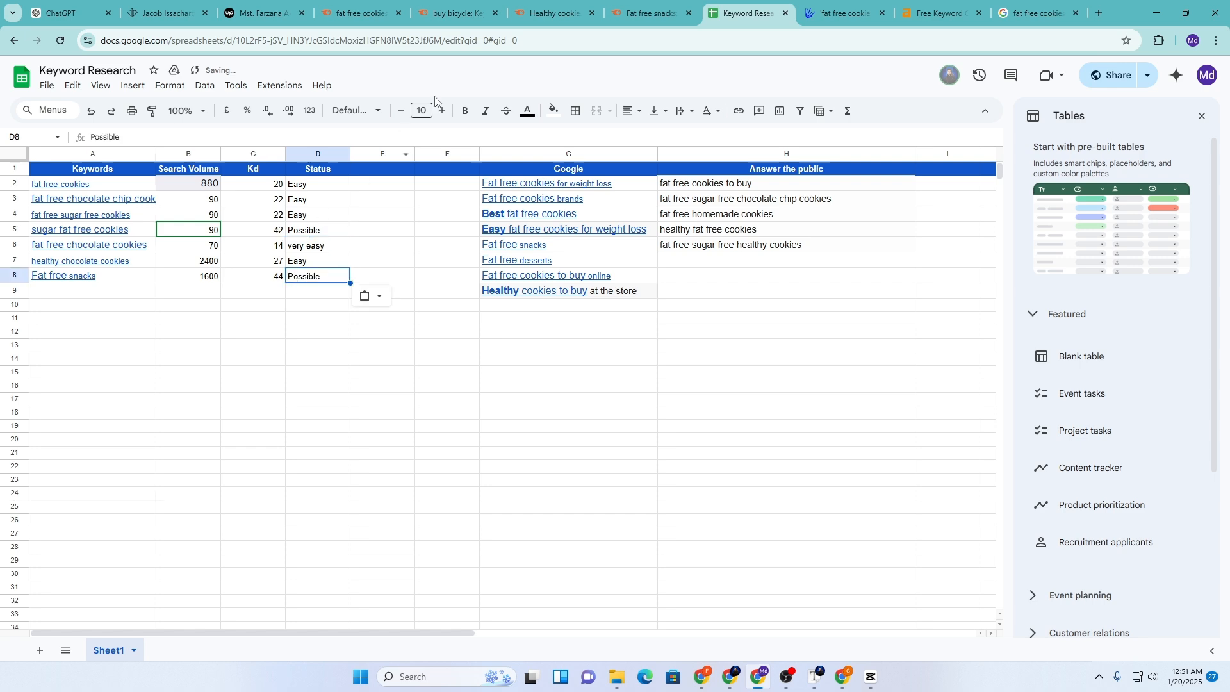
Copy 'fat free sugar free snacks' from the Semrush results into cell A9
{"action": "left_click", "coordinate": [648, 13]}
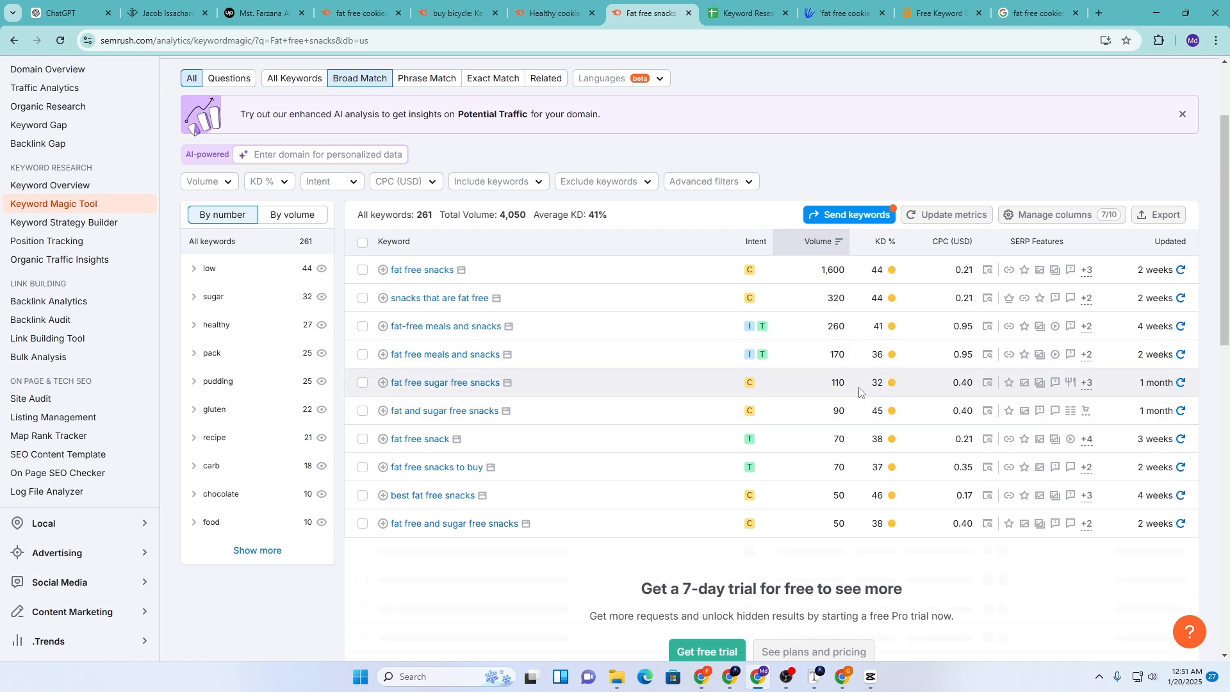
{"action": "mouse_move", "coordinate": [884, 389]}
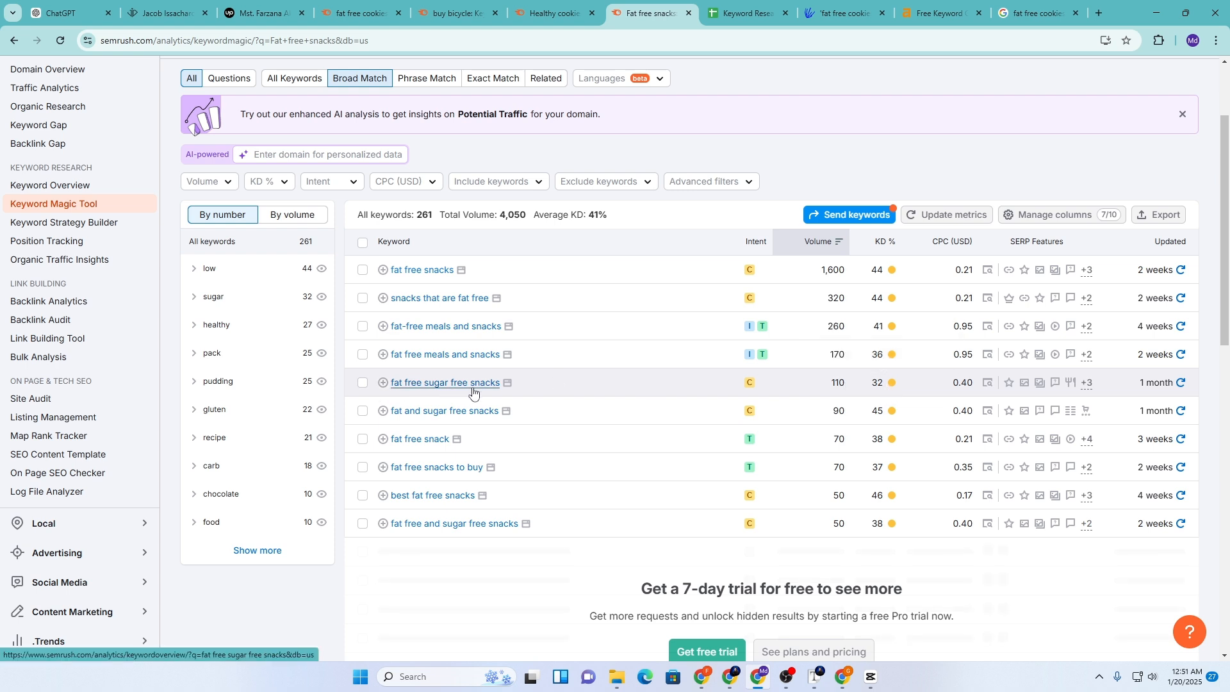
{"action": "left_click_drag", "start_coordinate": [388, 383], "coordinate": [500, 384]}
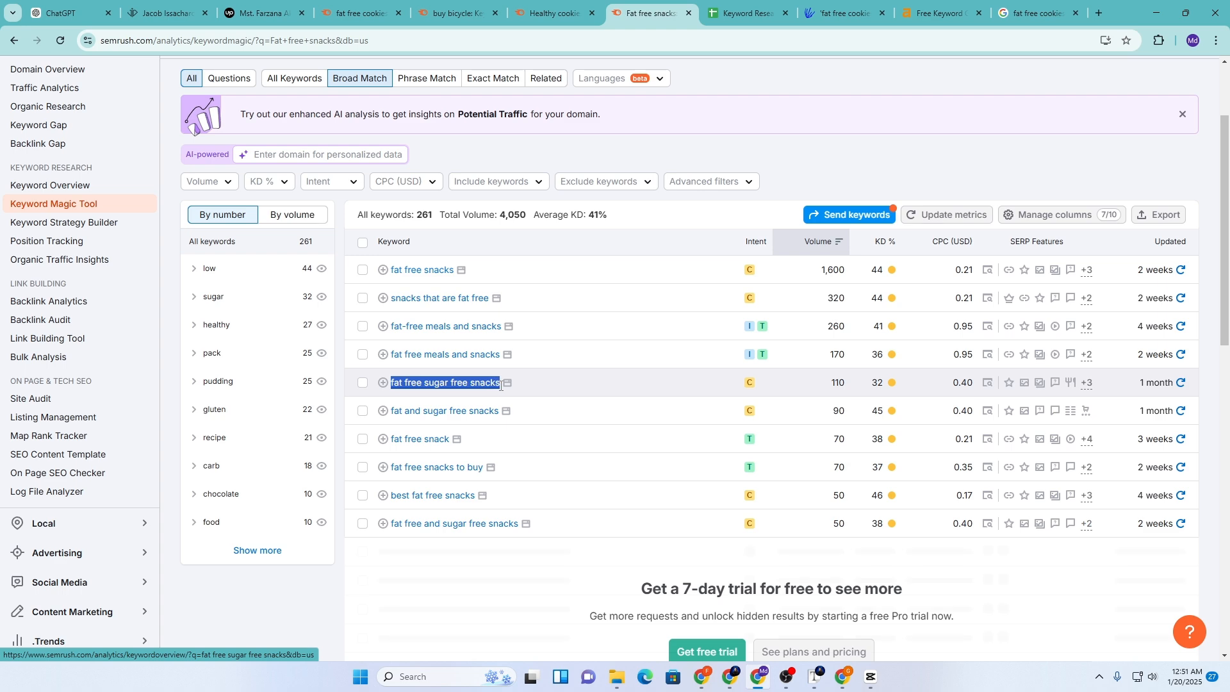
{"action": "left_click", "coordinate": [746, 13]}
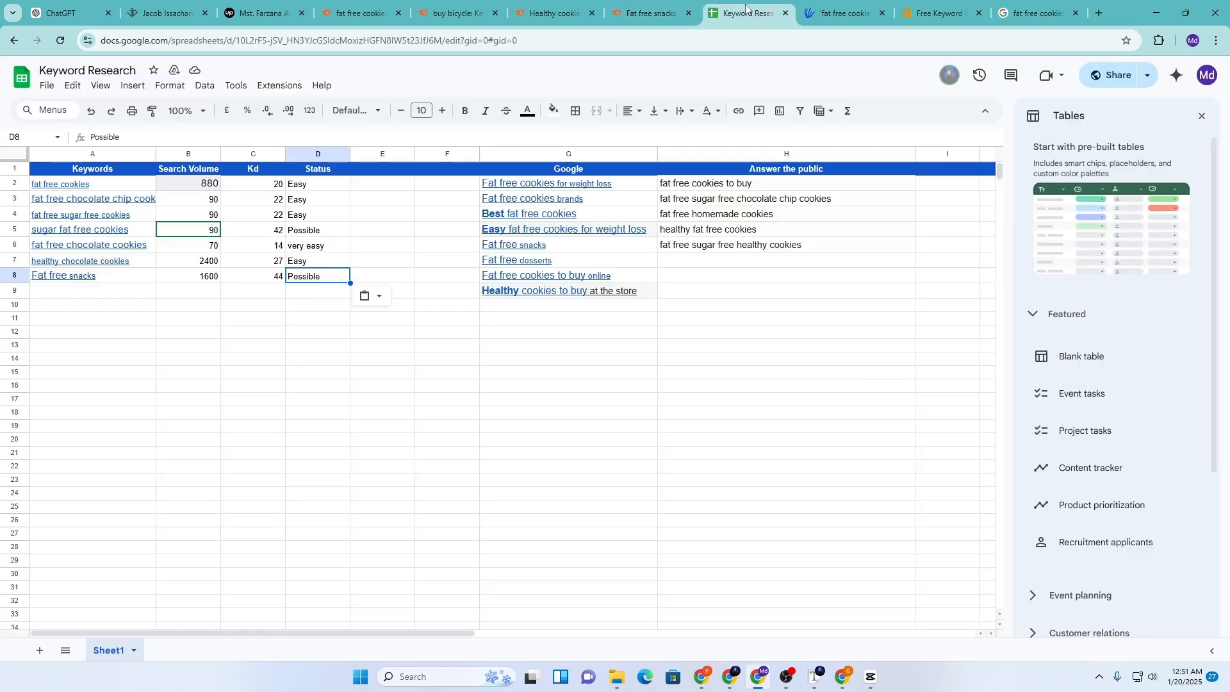
{"action": "left_click", "coordinate": [78, 290]}
{"action": "key", "text": "ctrl+v"}
Enter search volume 110 and KD 32 for fat free sugar free snacks
{"action": "left_click", "coordinate": [180, 289]}
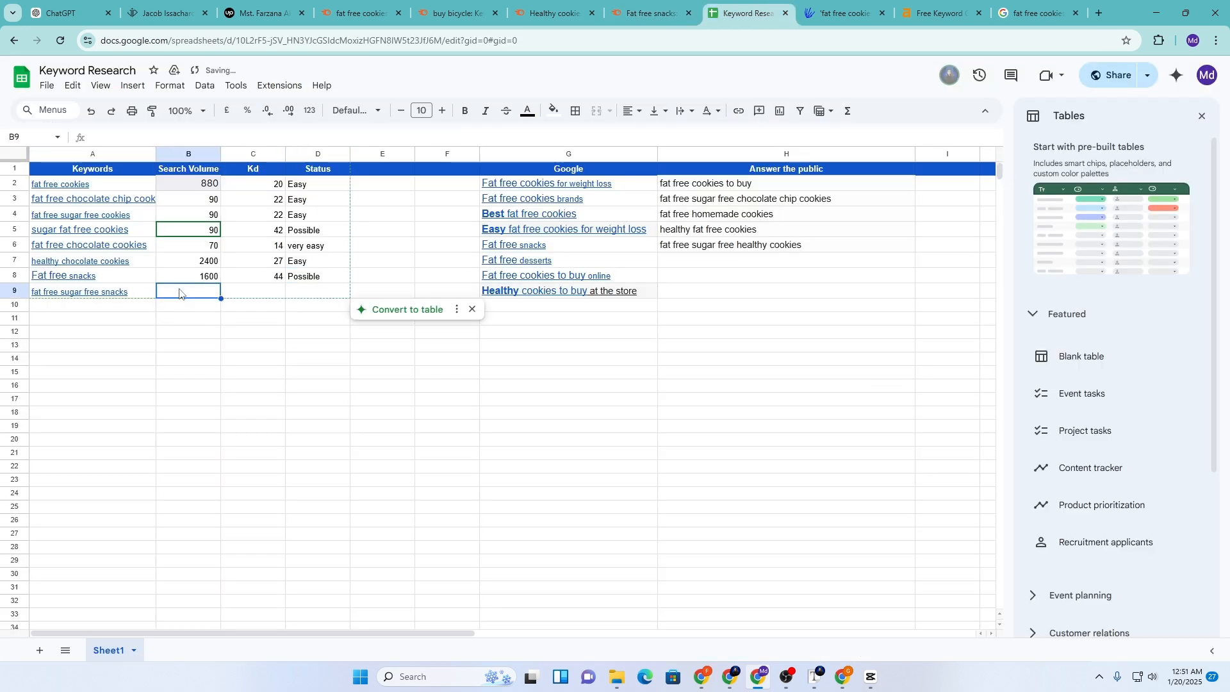
{"action": "type", "text": "110"}
{"action": "left_click", "coordinate": [251, 295]}
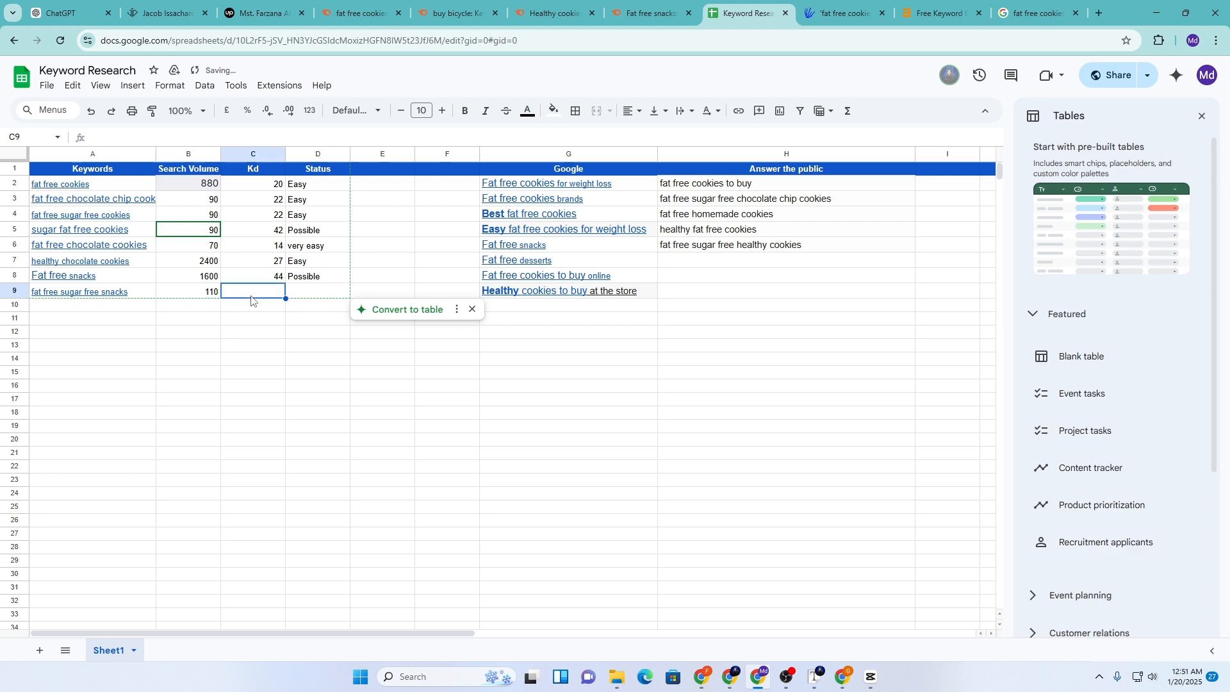
{"action": "type", "text": "30"}
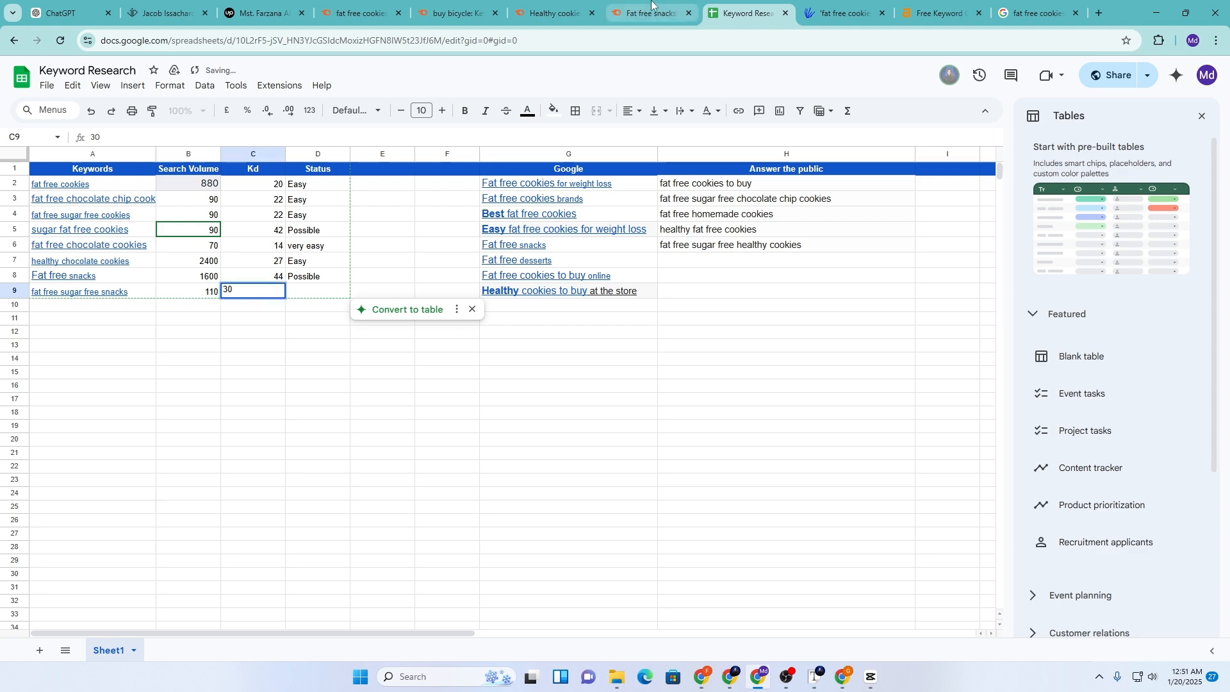
{"action": "left_click", "coordinate": [650, 13]}
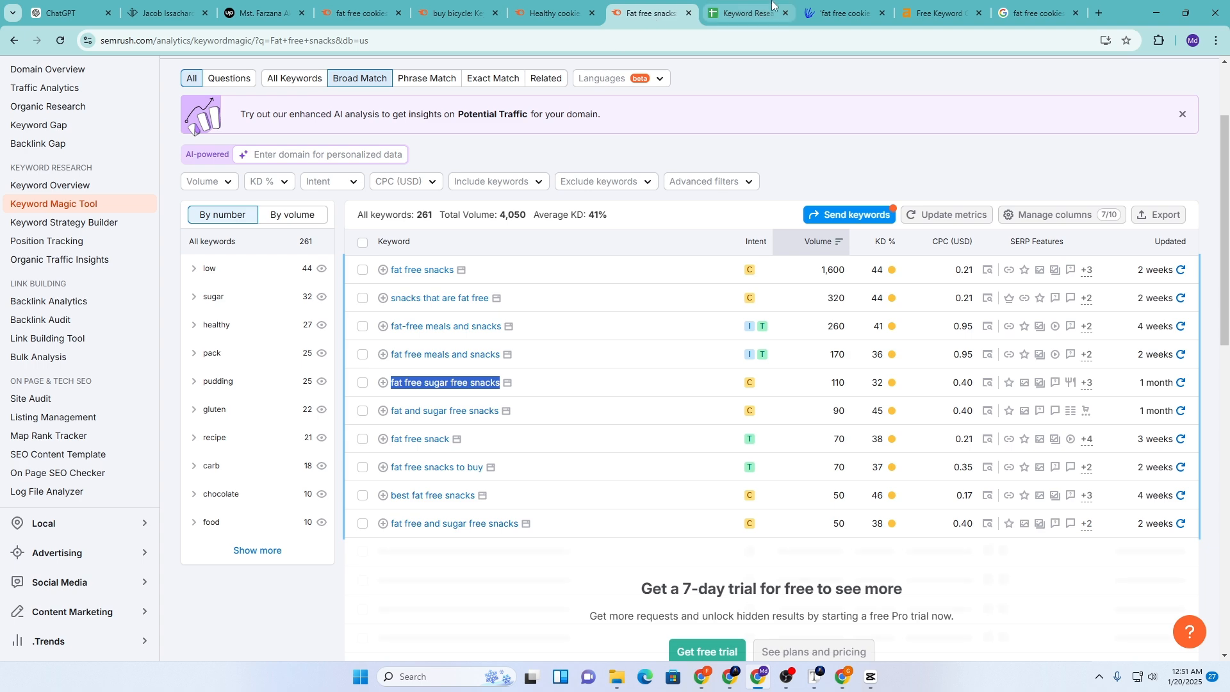
{"action": "left_click", "coordinate": [746, 12]}
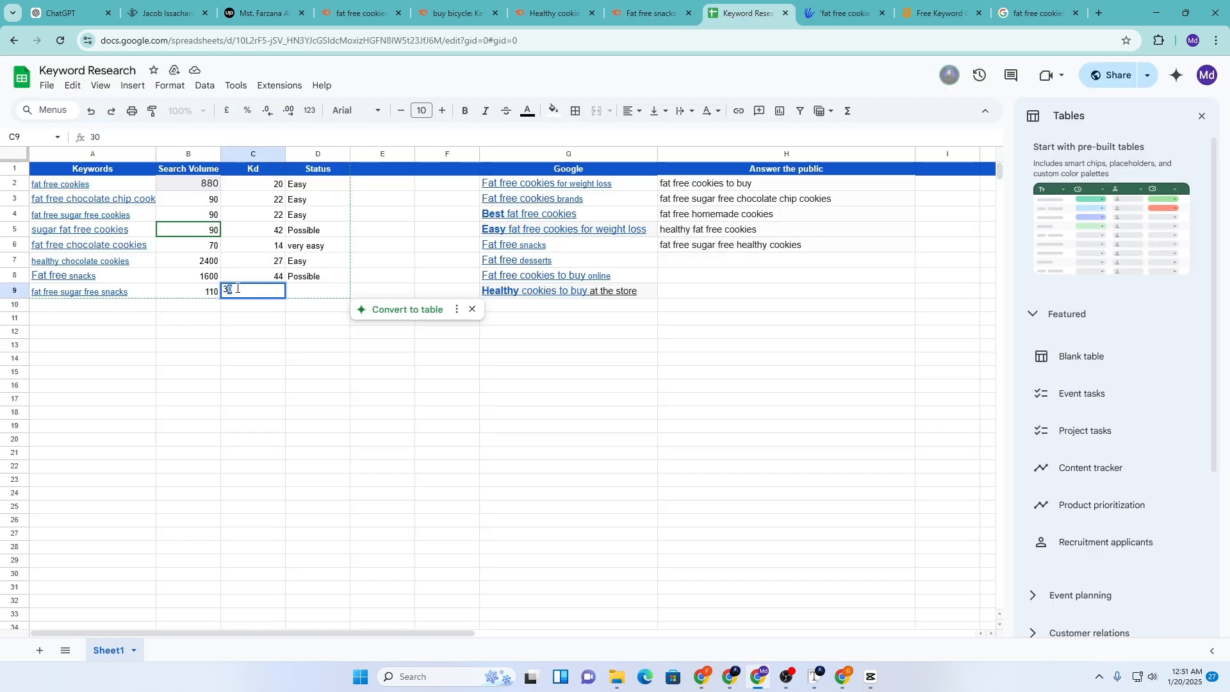
{"action": "left_click", "coordinate": [312, 244]}
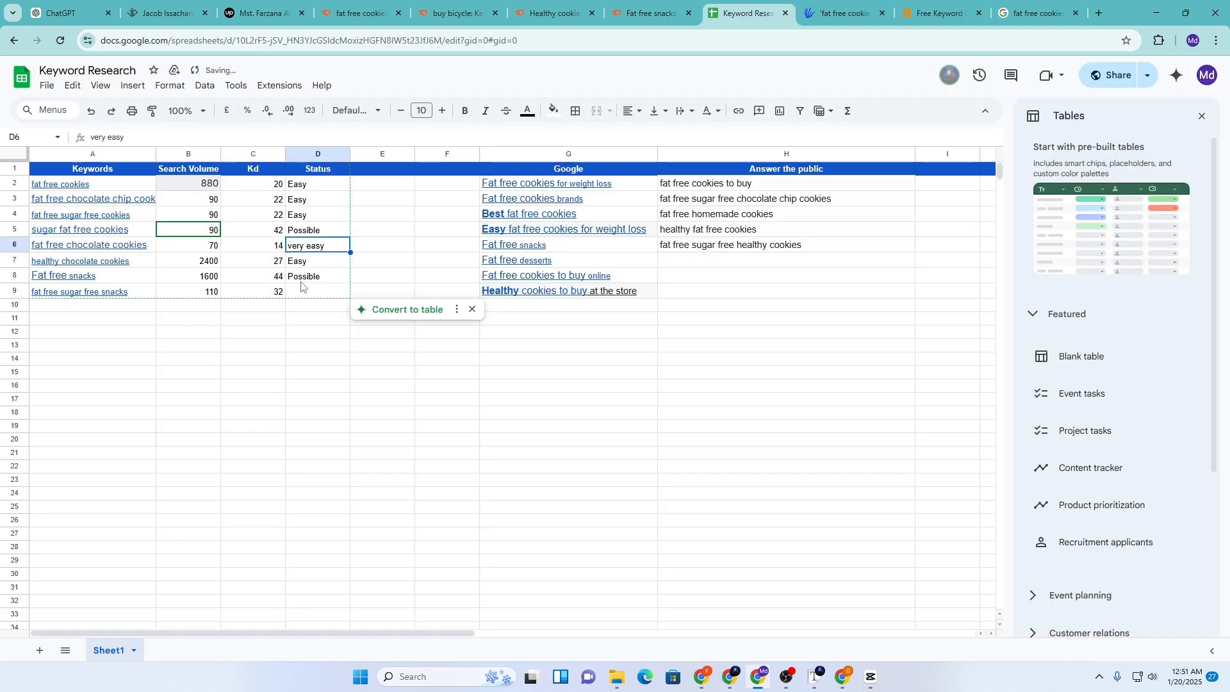
{"action": "left_click", "coordinate": [647, 13]}
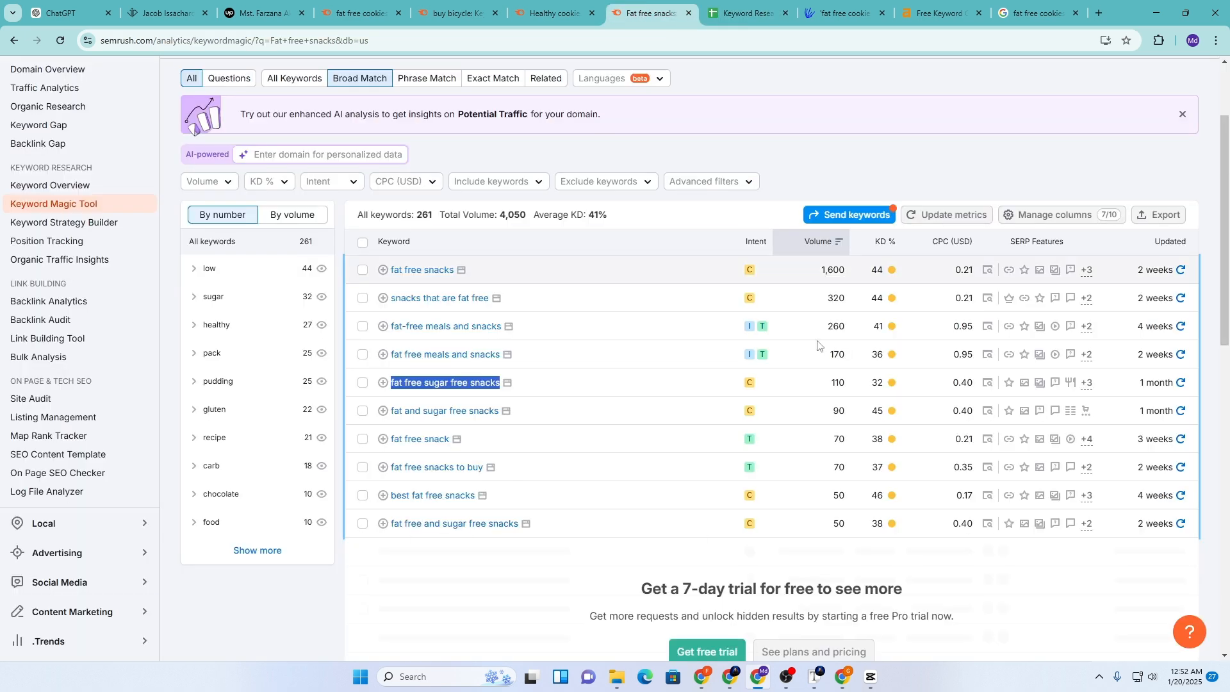
{"action": "mouse_move", "coordinate": [890, 383]}
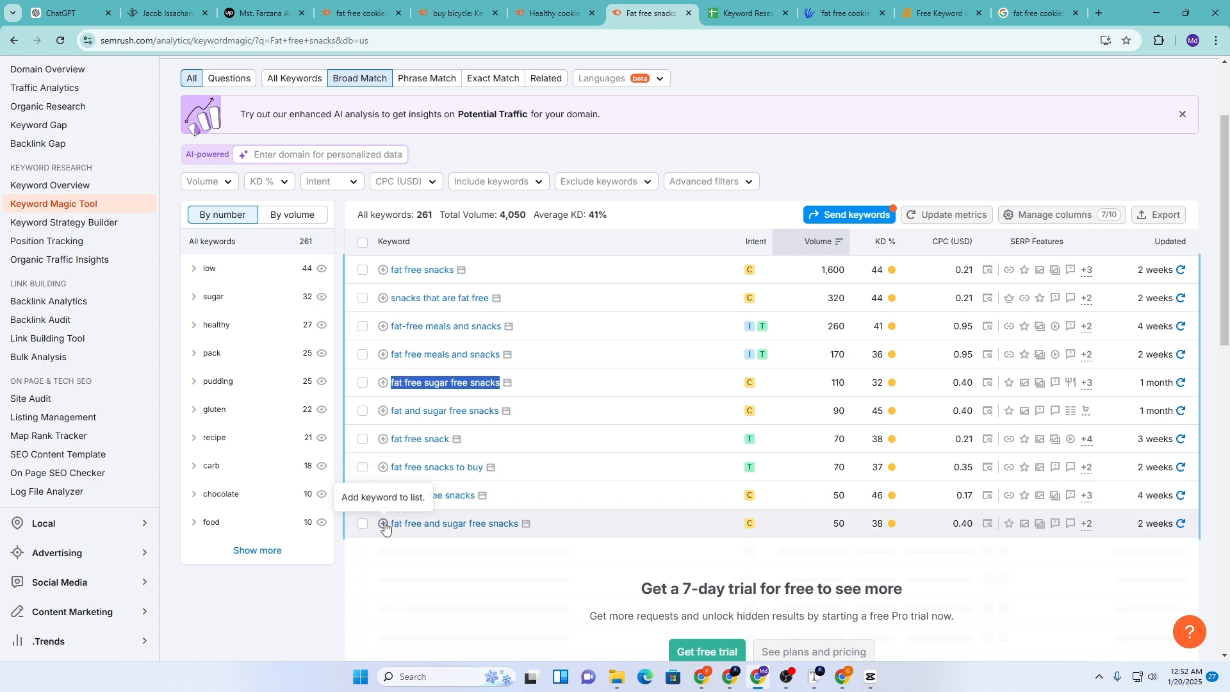
Search Semrush for 'best fat free cookies', taken from the sheet's G4 entry
{"action": "left_click", "coordinate": [762, 5]}
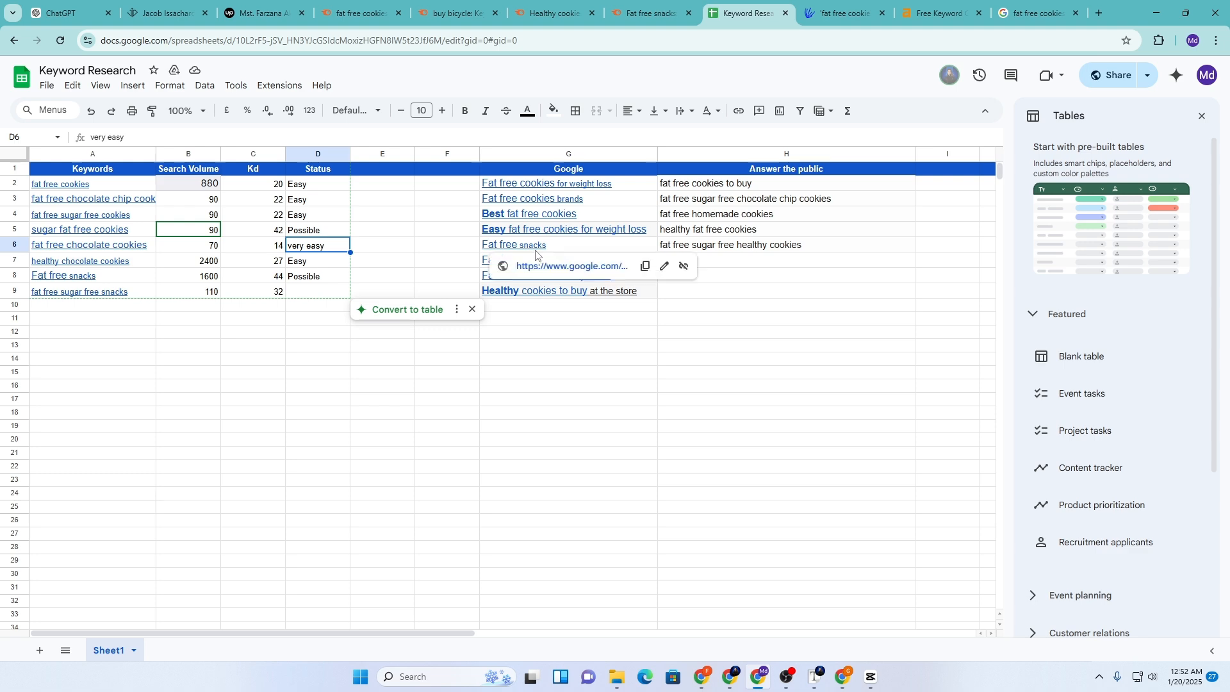
{"action": "left_click", "coordinate": [520, 219]}
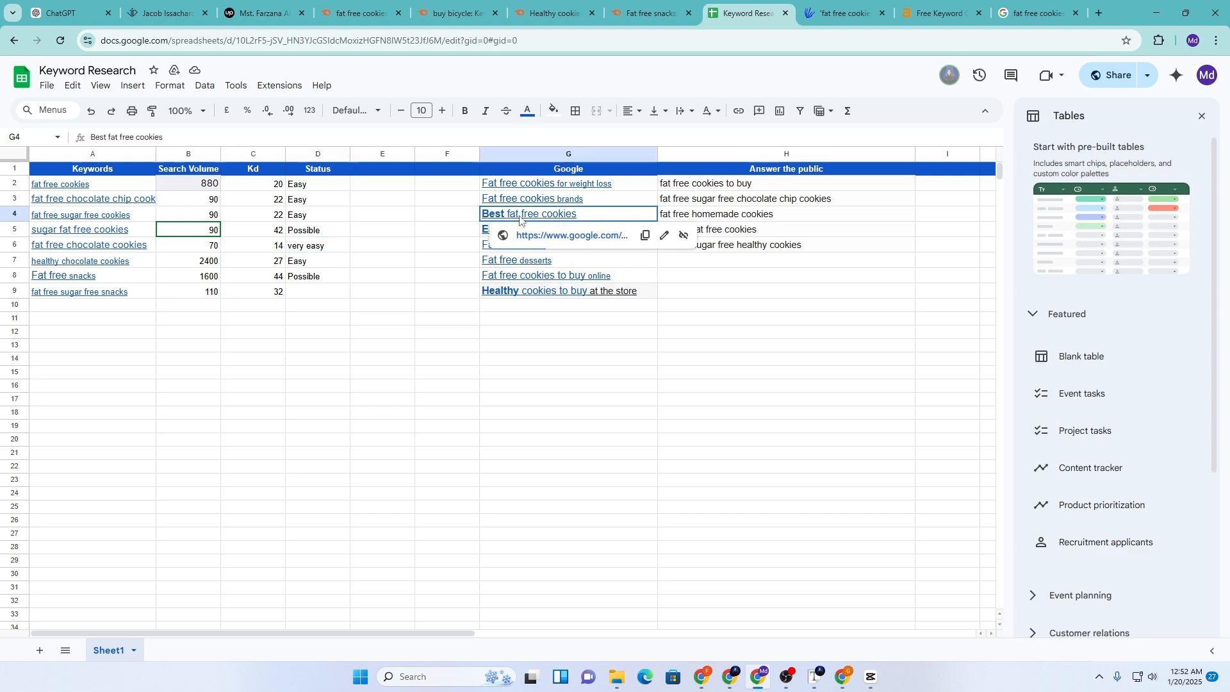
{"action": "left_click", "coordinate": [645, 235]}
{"action": "left_click", "coordinate": [647, 13]}
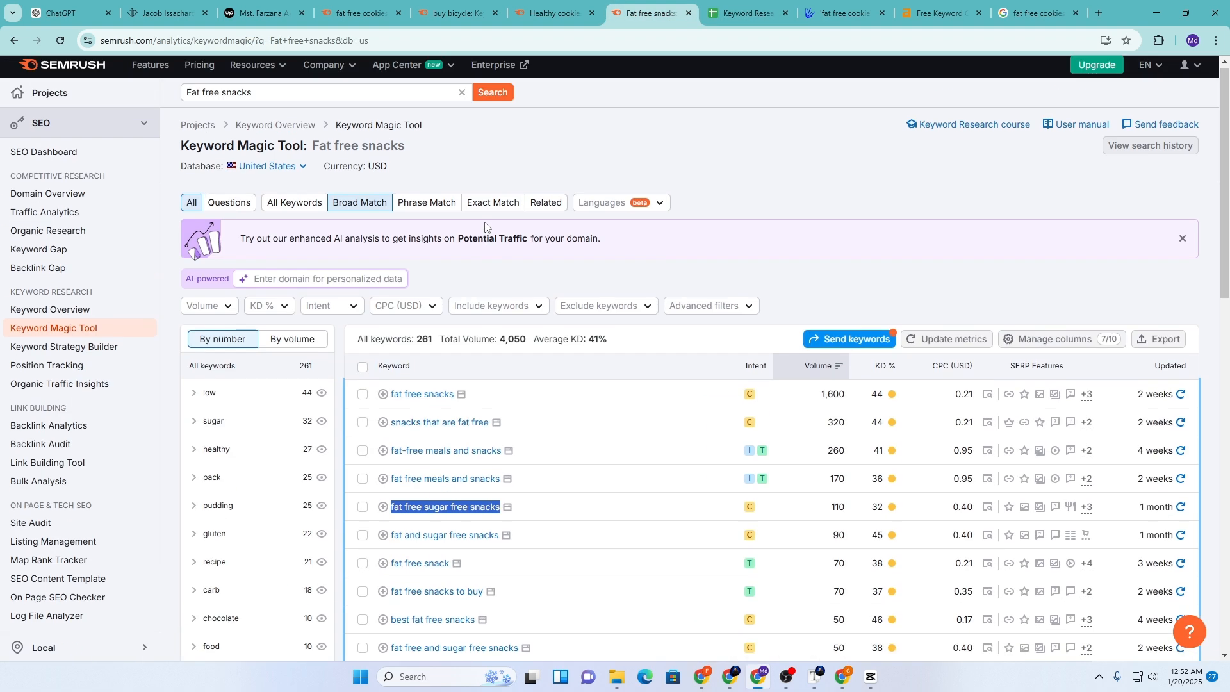
{"action": "left_click_drag", "start_coordinate": [271, 93], "coordinate": [154, 109]}
{"action": "key", "text": "ctrl+v"}
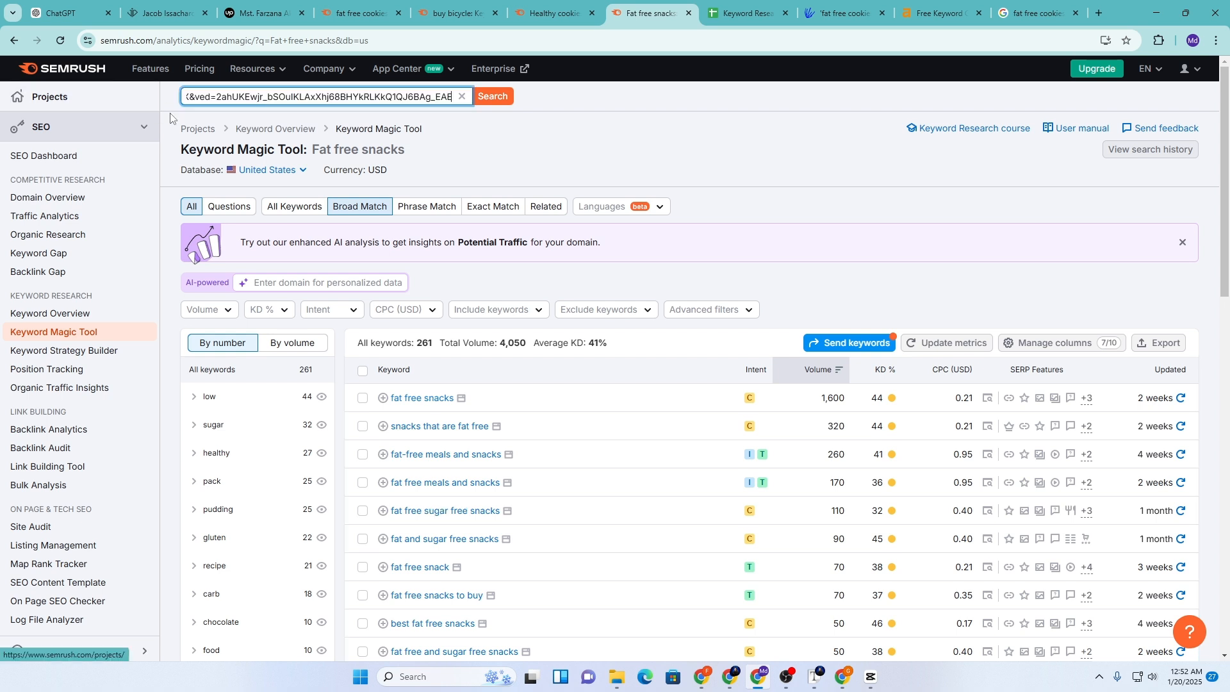
{"action": "left_click", "coordinate": [462, 96]}
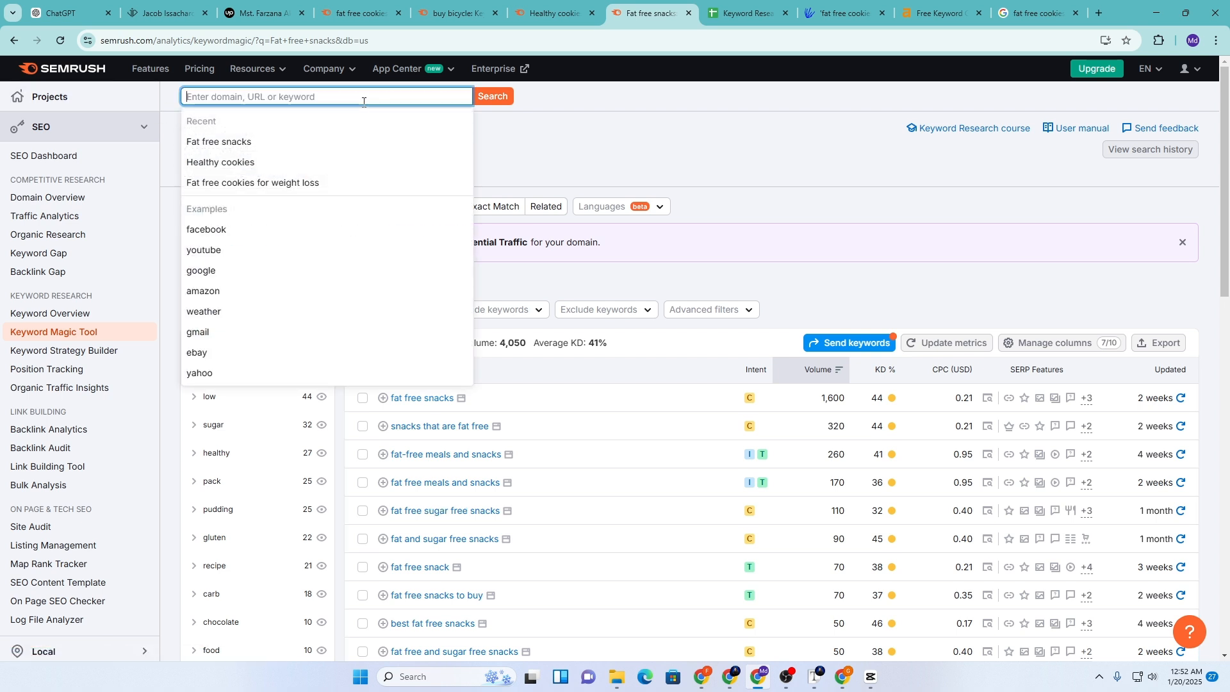
{"action": "type", "text": "best fat free cookies"}
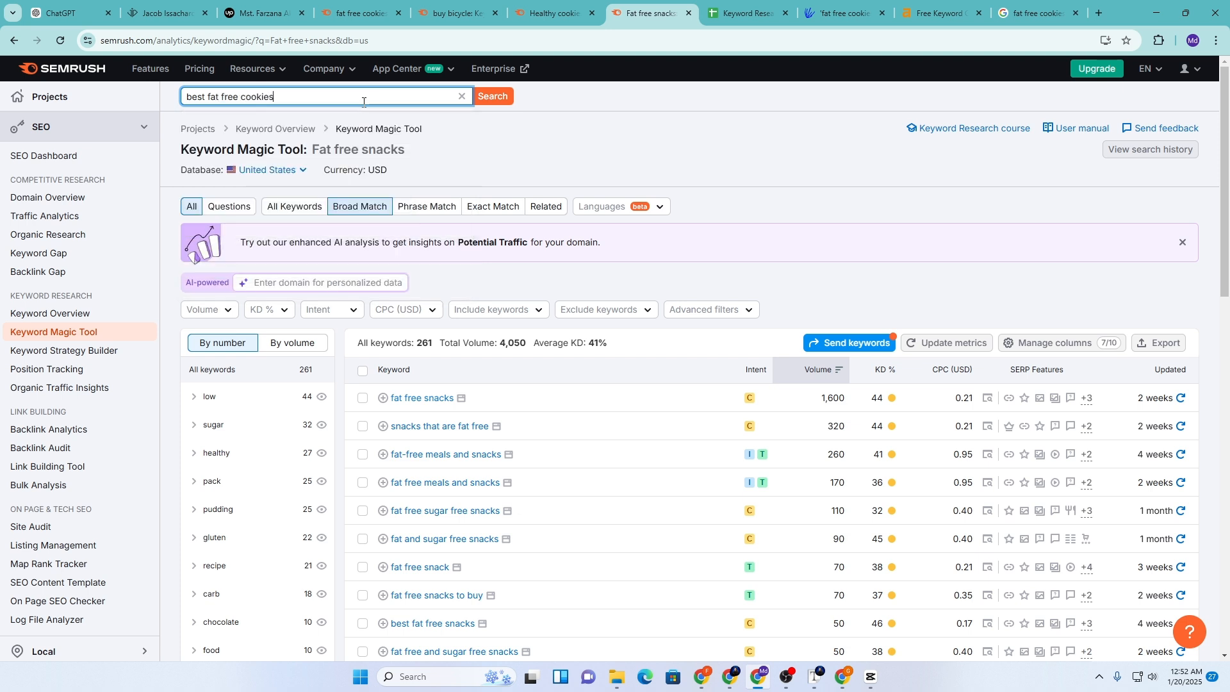
{"action": "left_click", "coordinate": [511, 96]}
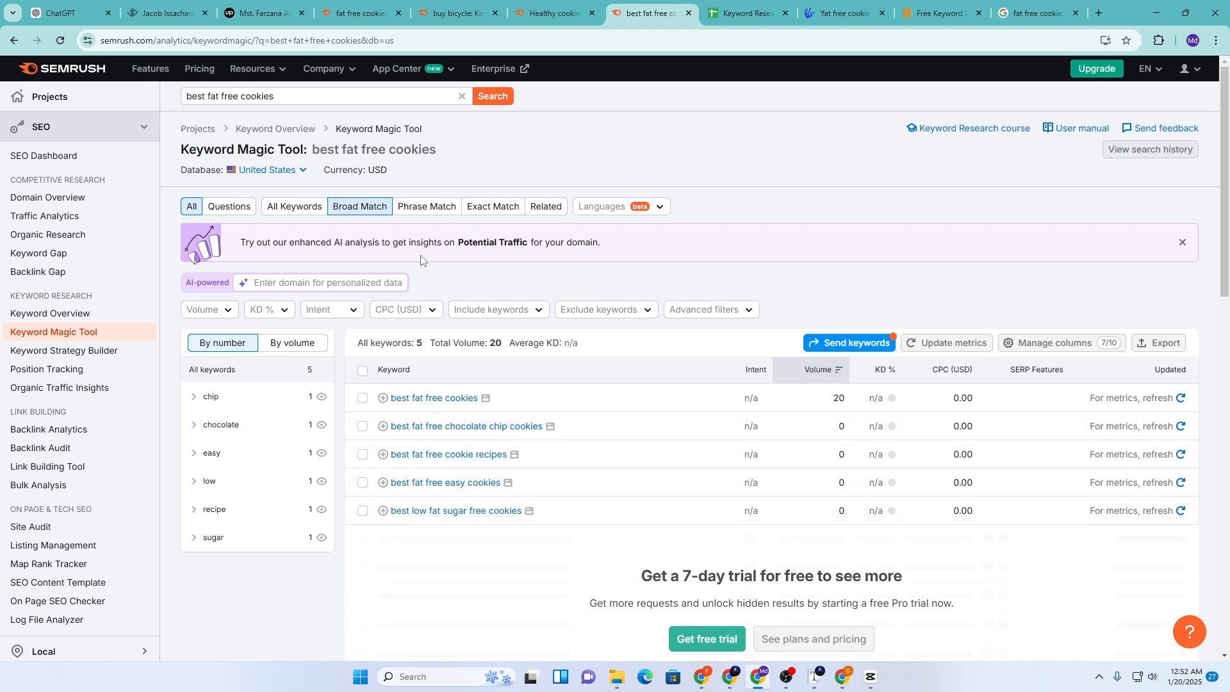
Copy 'fat free sugar free chocolate chip cookies' from the sheet and review its Semrush results at volume 20
{"action": "left_click", "coordinate": [725, 3]}
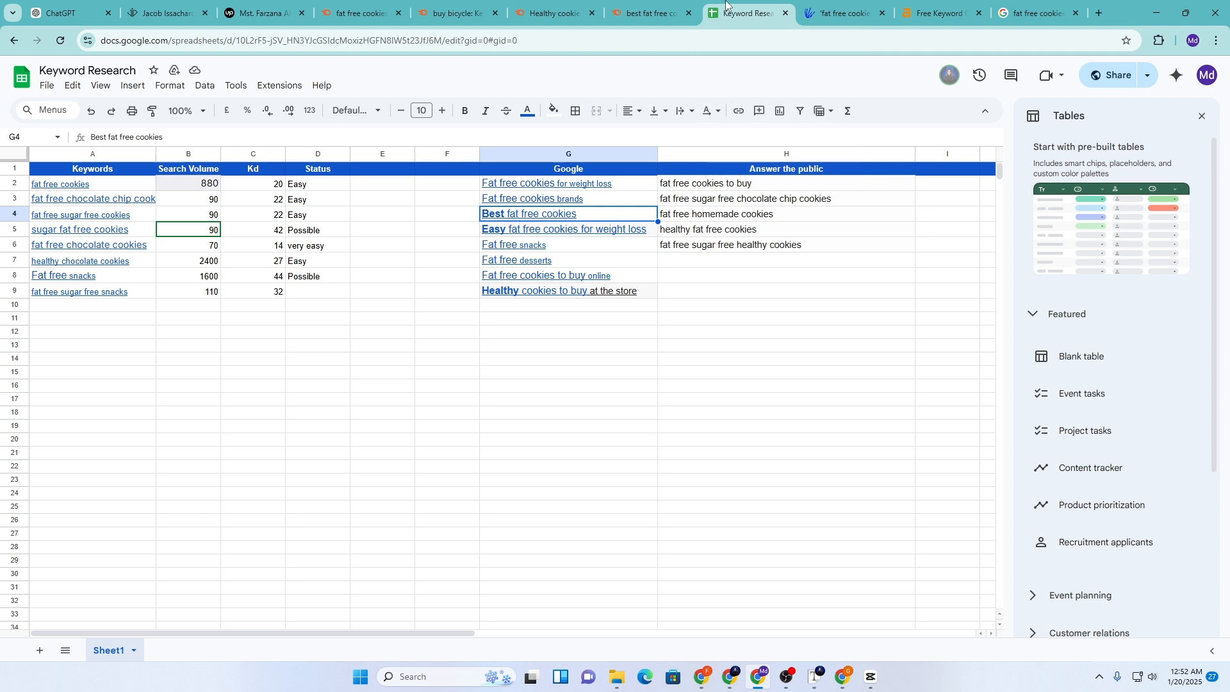
{"action": "left_click", "coordinate": [522, 281]}
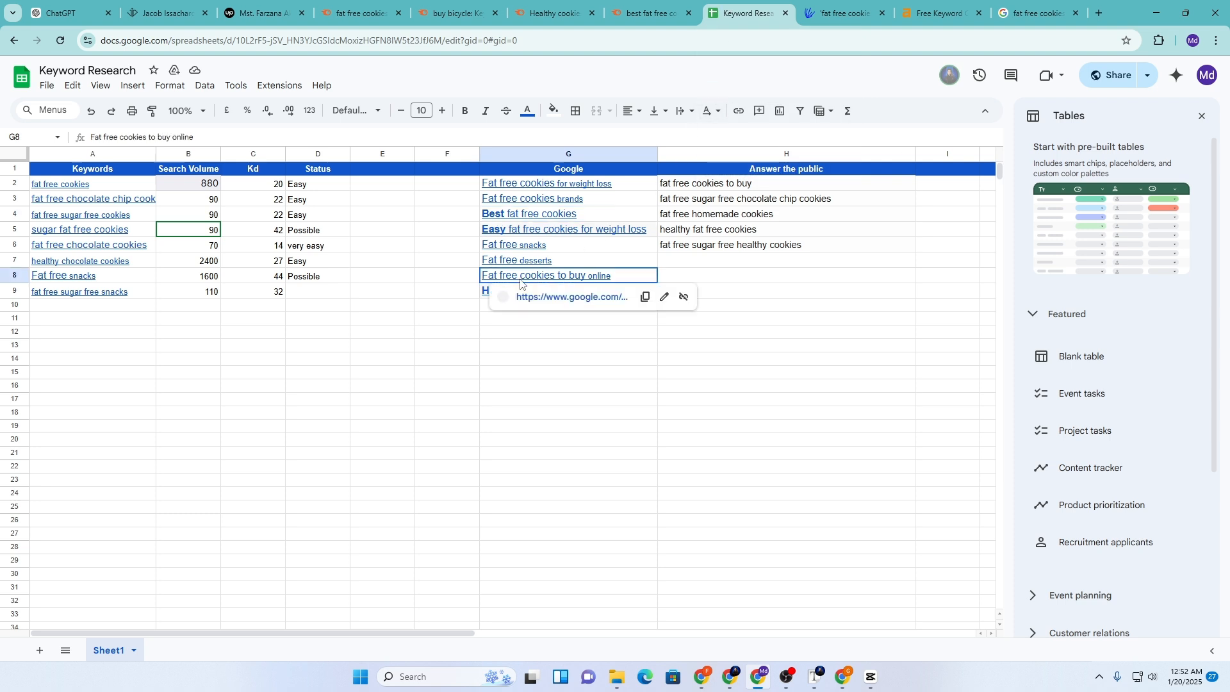
{"action": "left_click", "coordinate": [562, 188]}
{"action": "left_click", "coordinate": [452, 250]}
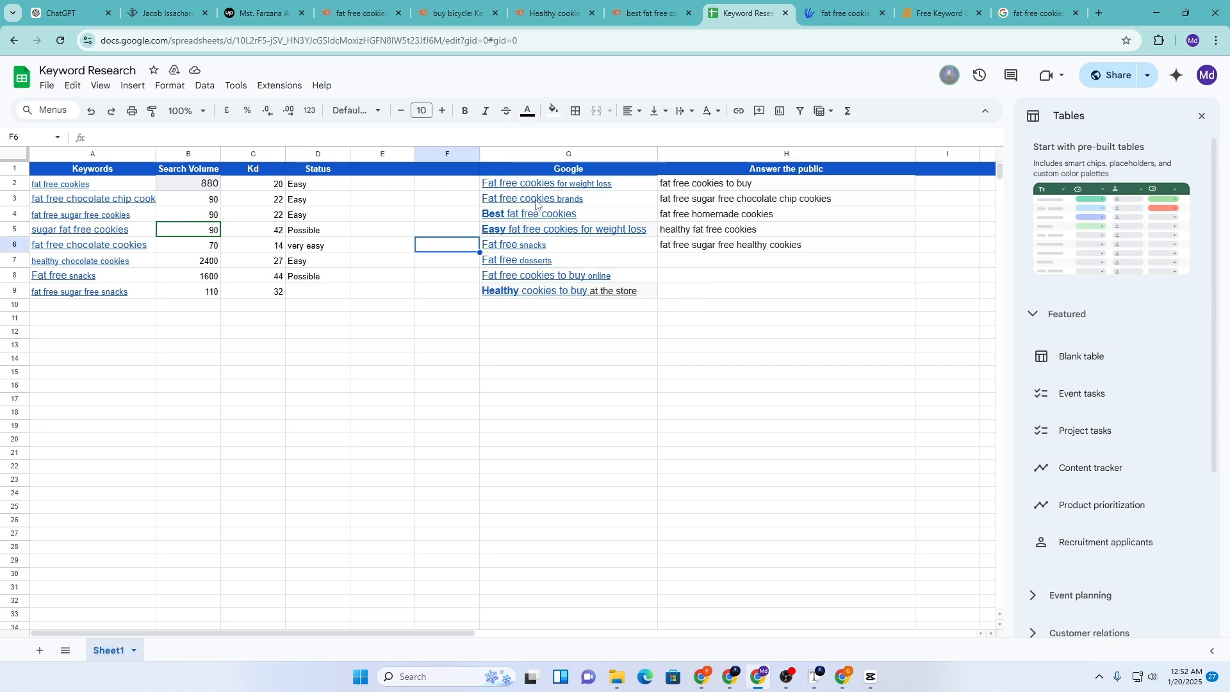
{"action": "mouse_move", "coordinate": [535, 202]}
{"action": "left_click", "coordinate": [727, 216]}
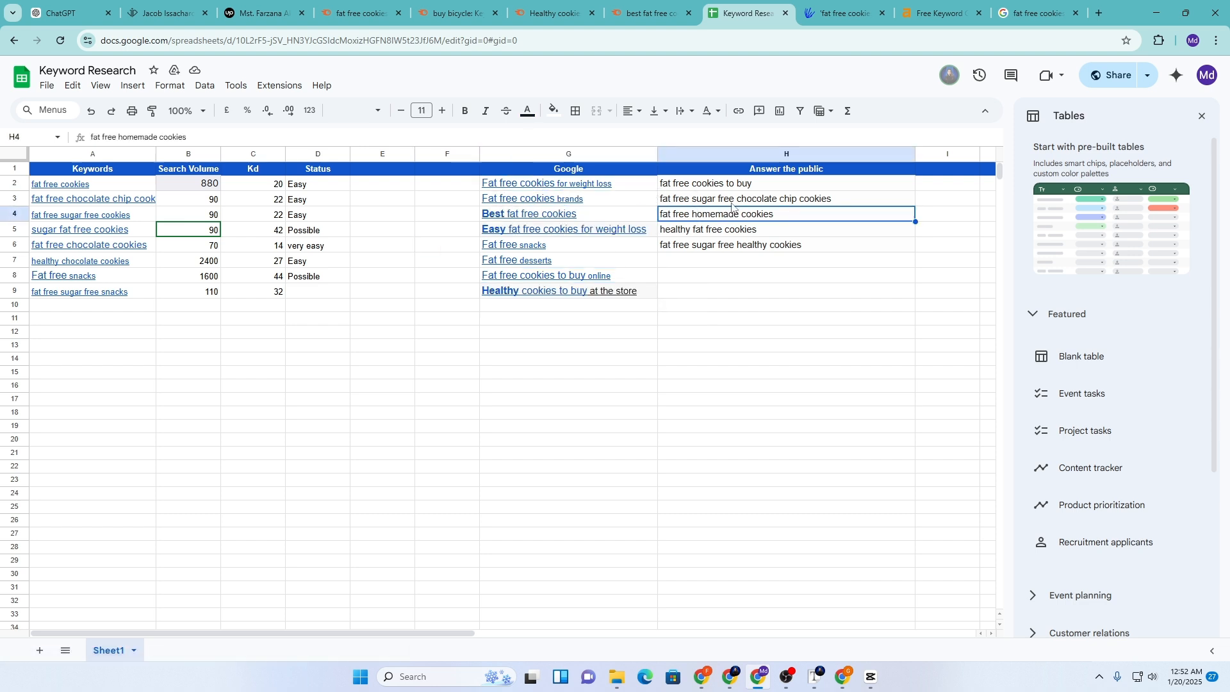
{"action": "left_click", "coordinate": [732, 204]}
{"action": "left_click", "coordinate": [650, 13]}
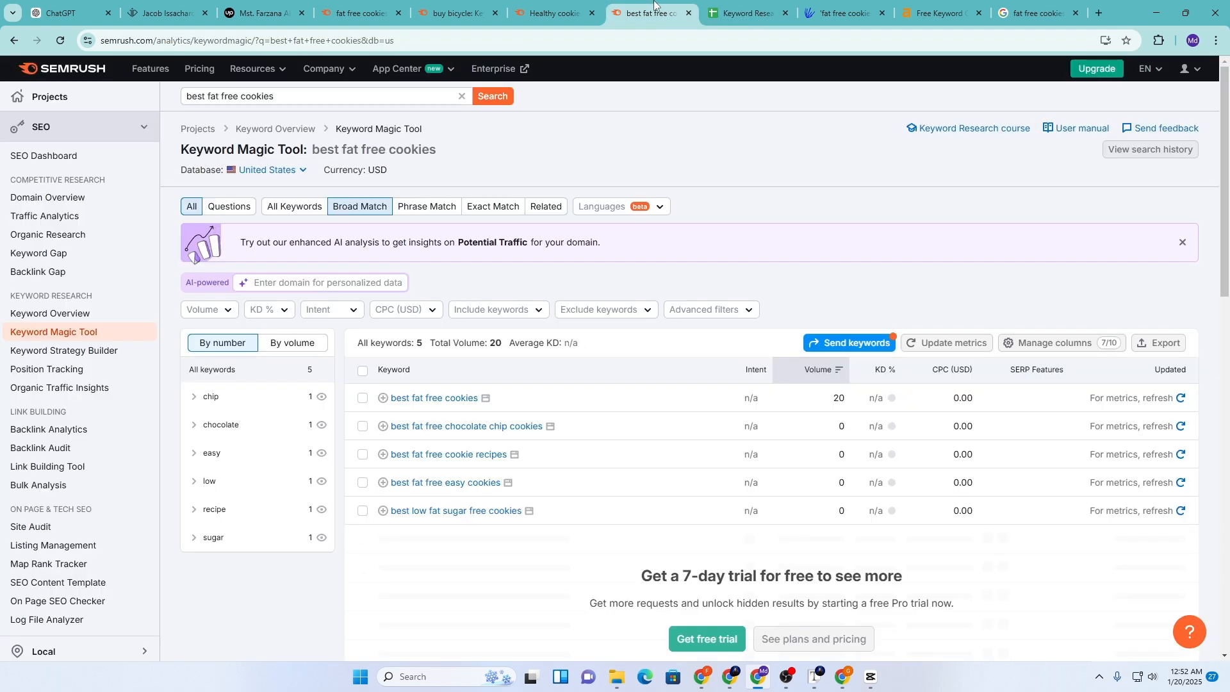
{"action": "left_click", "coordinate": [461, 96]}
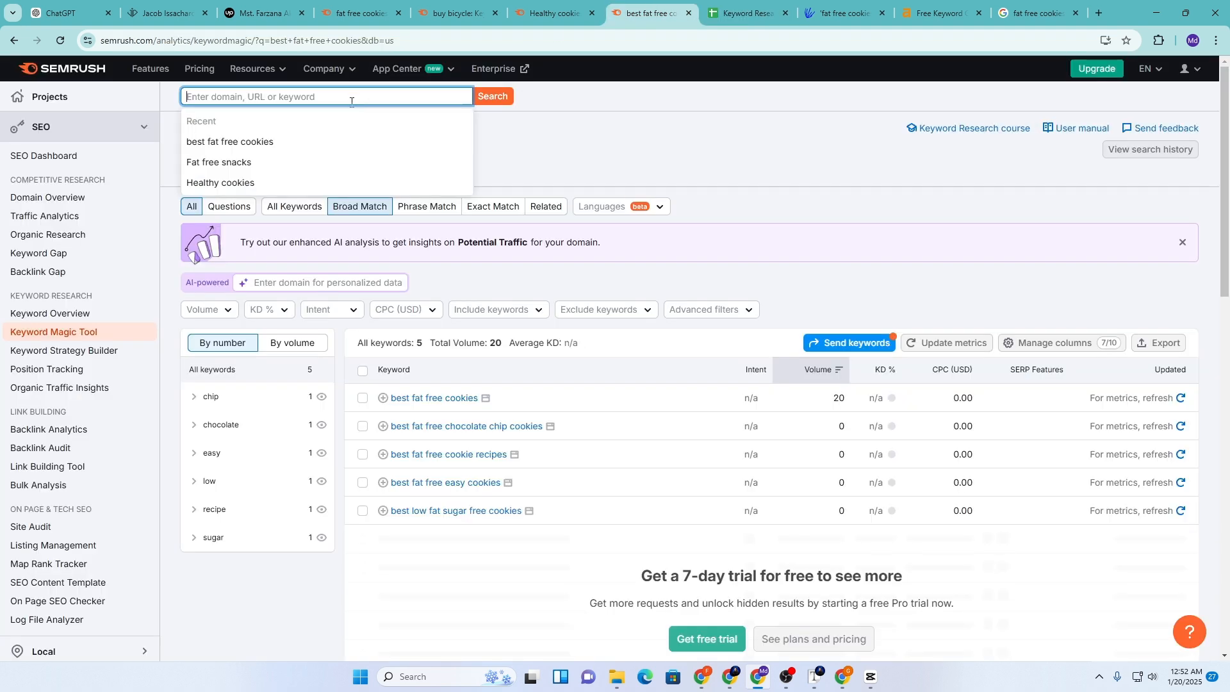
{"action": "key", "text": "ctrl+v"}
{"action": "left_click", "coordinate": [484, 99]}
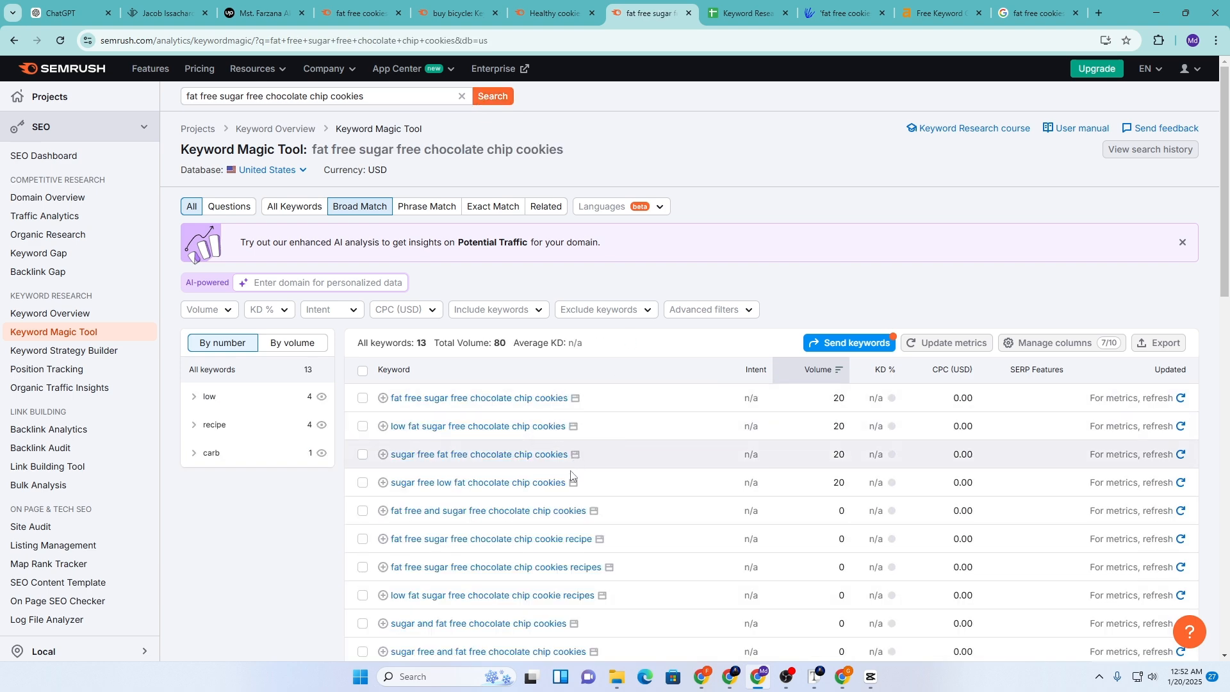
{"action": "scroll", "coordinate": [569, 480], "scroll_direction": "down", "scroll_amount": 3}
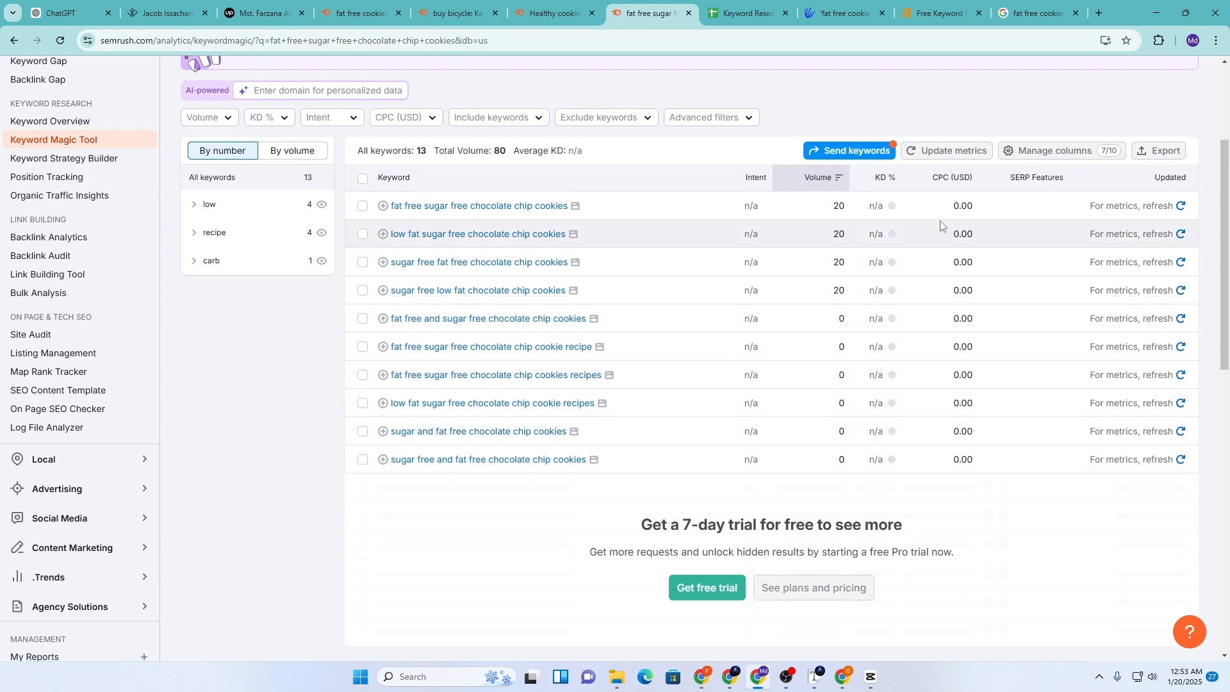
{"action": "scroll", "coordinate": [878, 362], "scroll_direction": "up", "scroll_amount": 3}
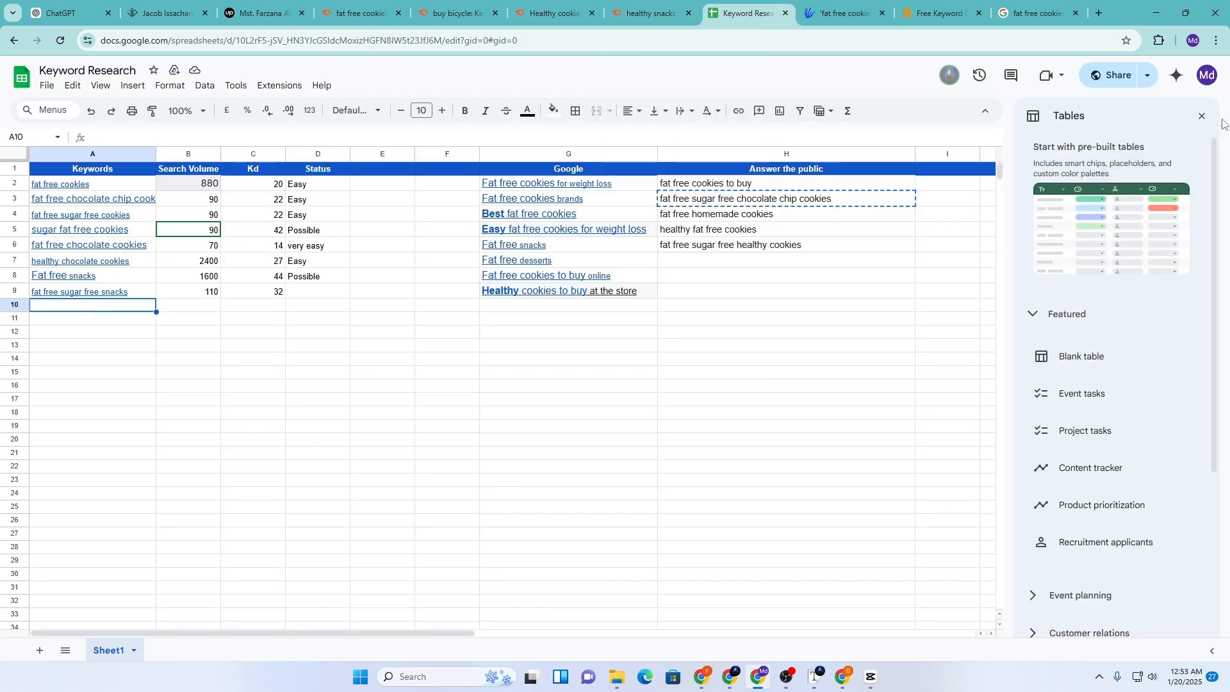
Close the Tables side panel and select rows 2 through 13
{"action": "left_click", "coordinate": [1202, 117]}
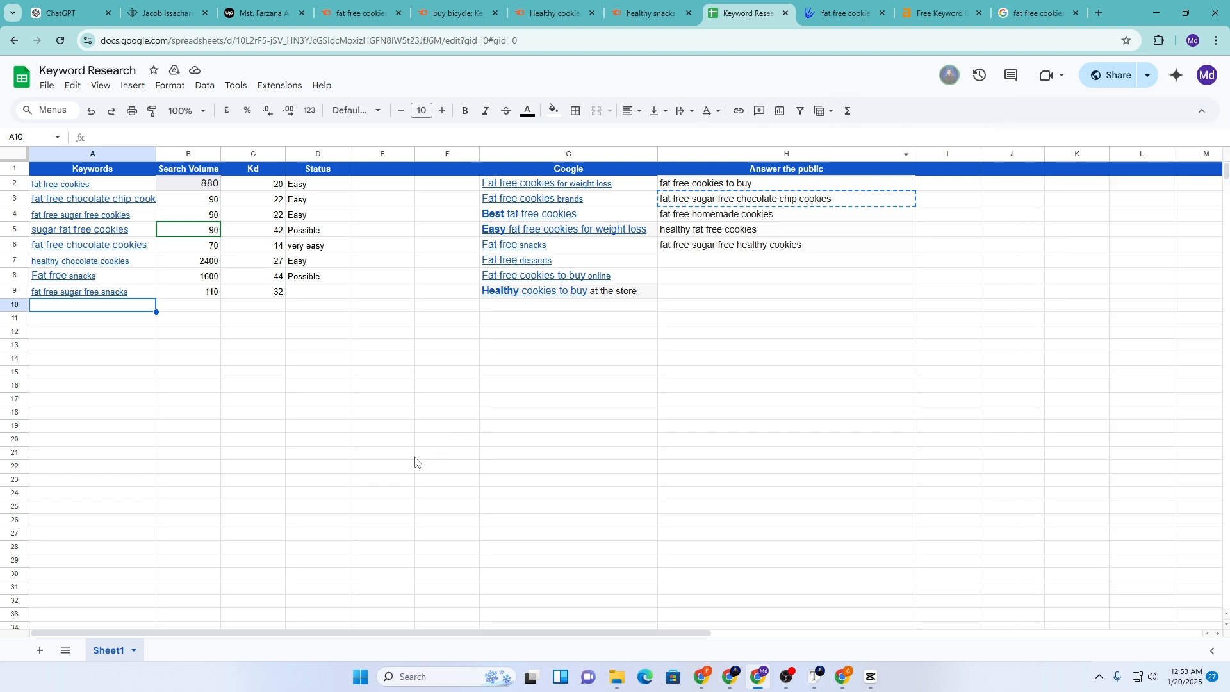
{"action": "left_click", "coordinate": [380, 378]}
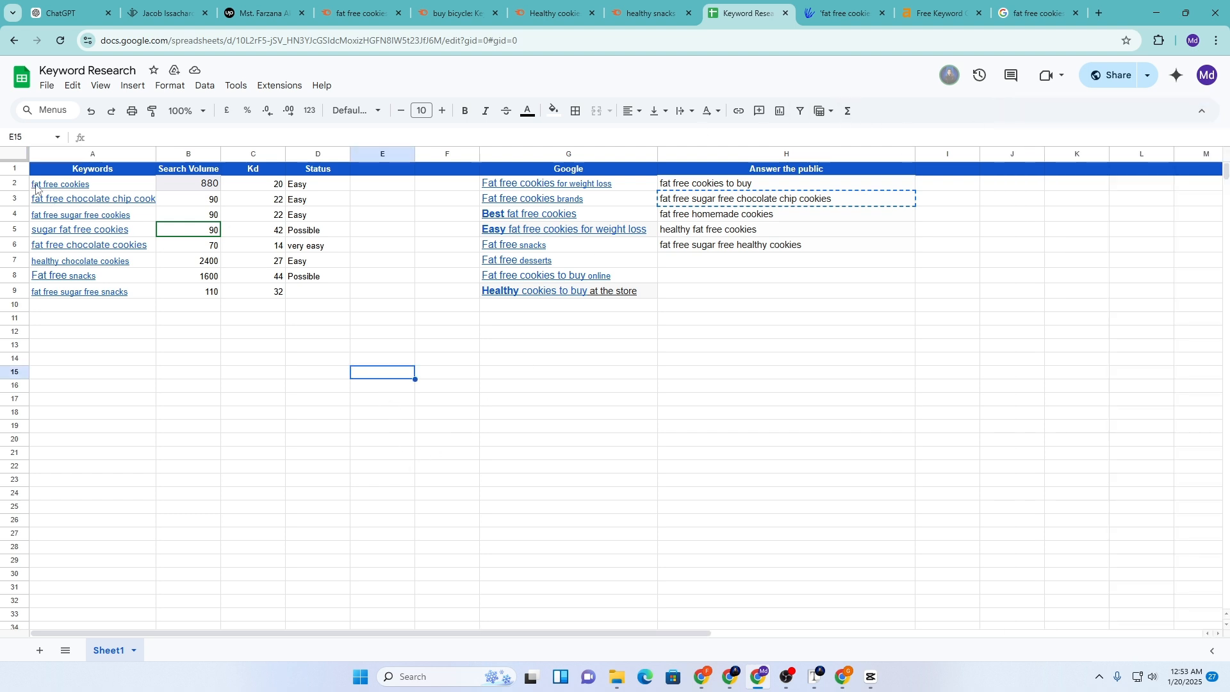
{"action": "left_click_drag", "start_coordinate": [30, 185], "coordinate": [509, 363]}
{"action": "left_click_drag", "start_coordinate": [895, 367], "coordinate": [900, 347]}
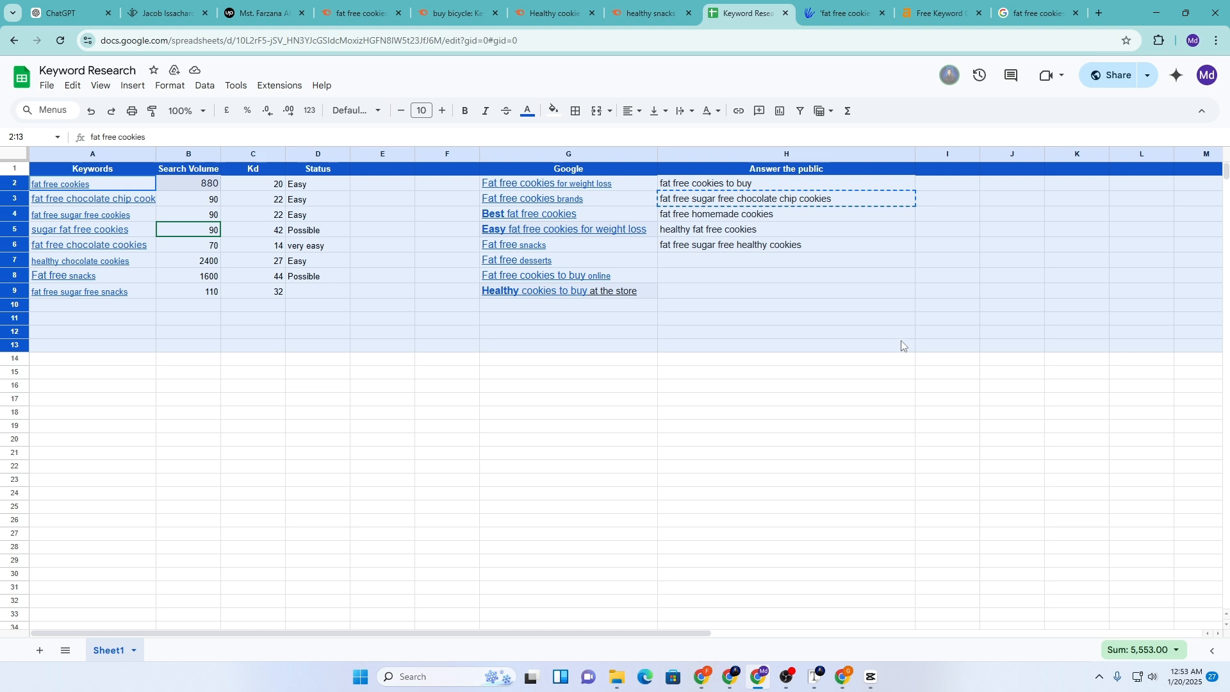
Set the selected rows' text to Arial at font size 11
{"action": "left_click", "coordinate": [422, 111]}
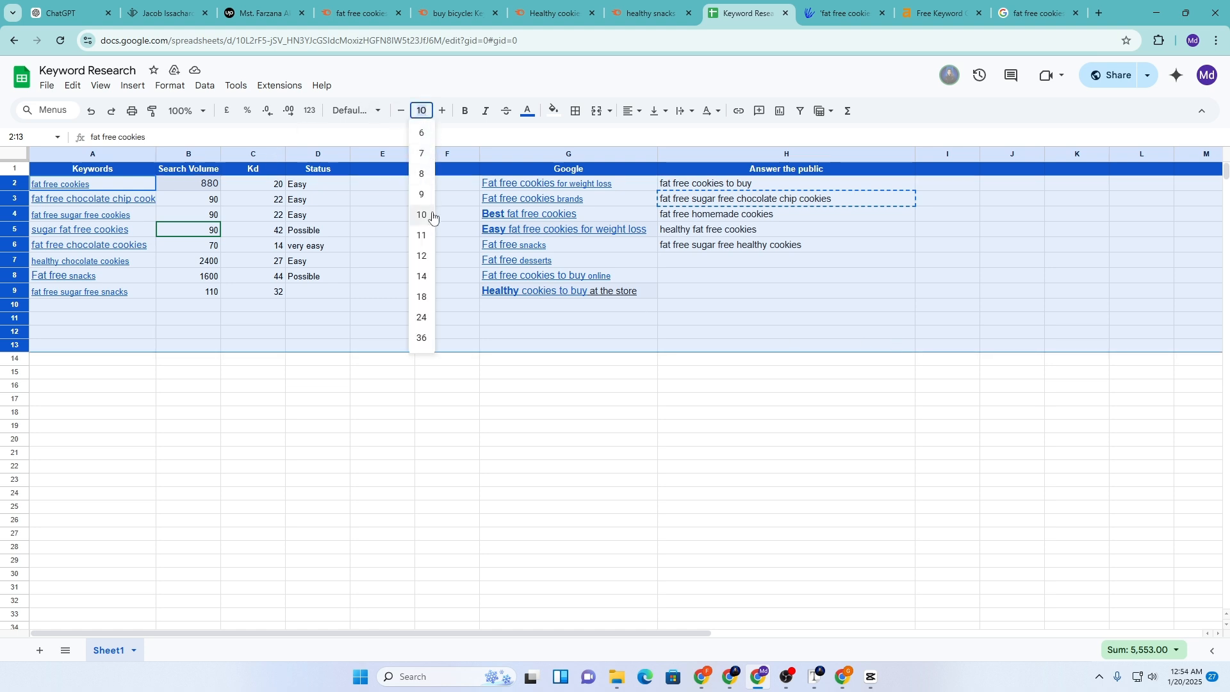
{"action": "left_click", "coordinate": [422, 235]}
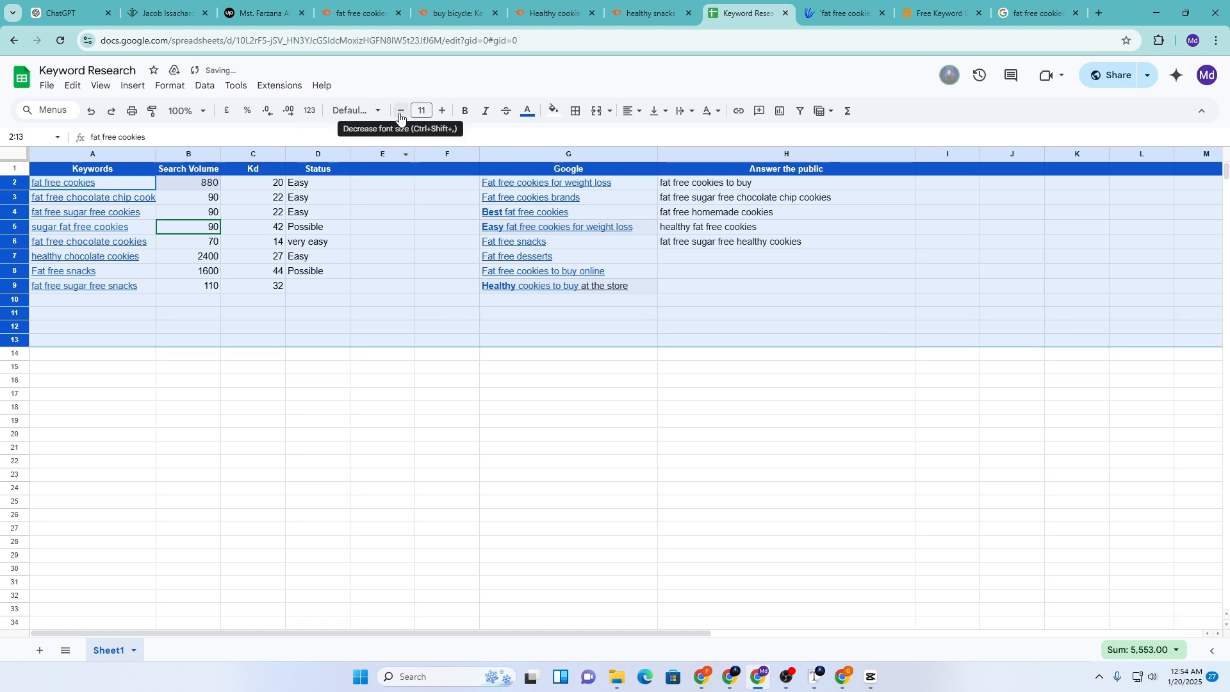
{"action": "left_click", "coordinate": [357, 111]}
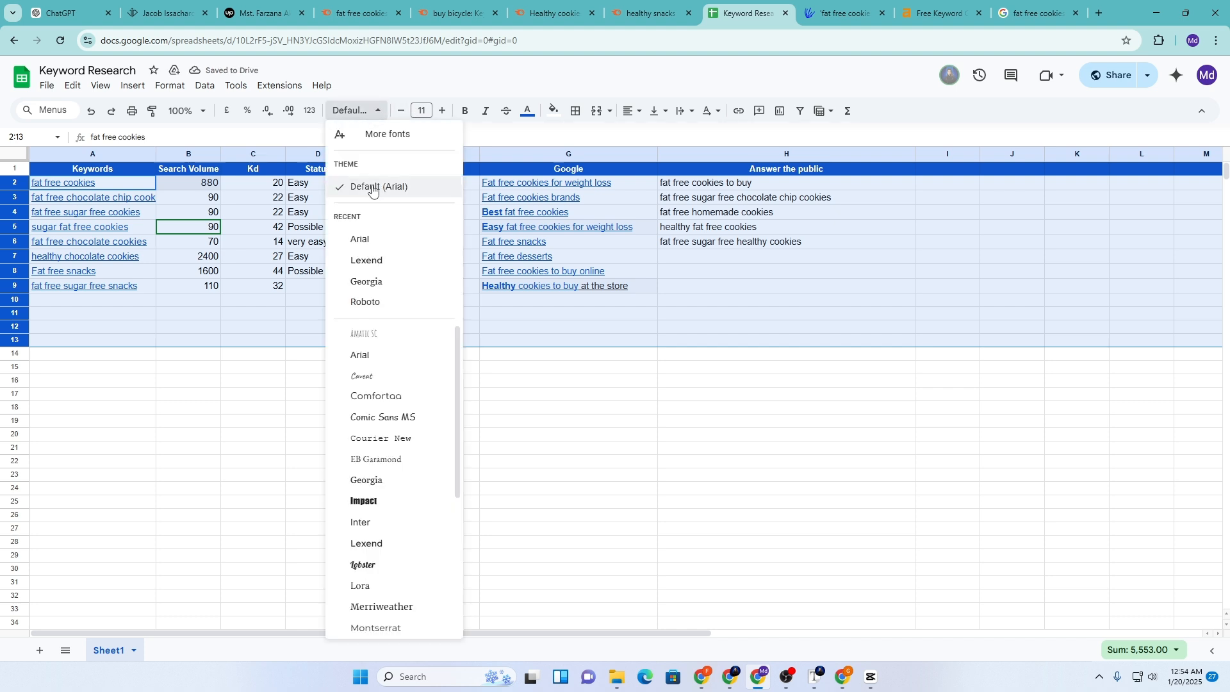
{"action": "left_click", "coordinate": [370, 249]}
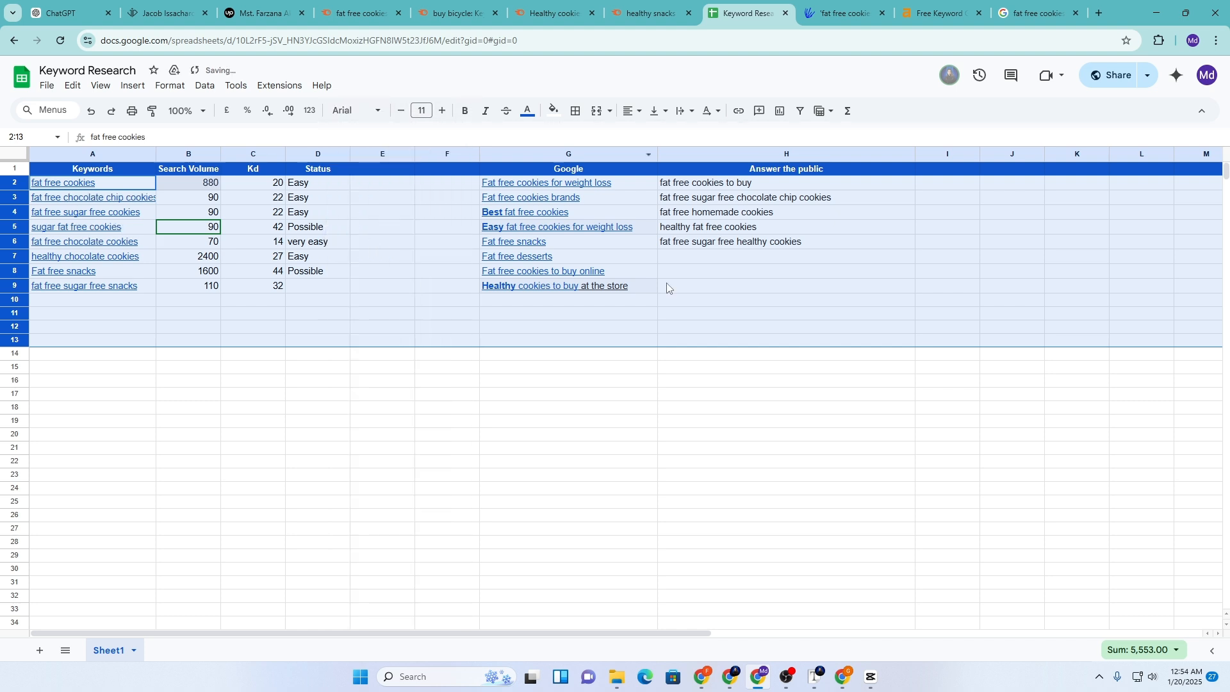
{"action": "left_click", "coordinate": [708, 423]}
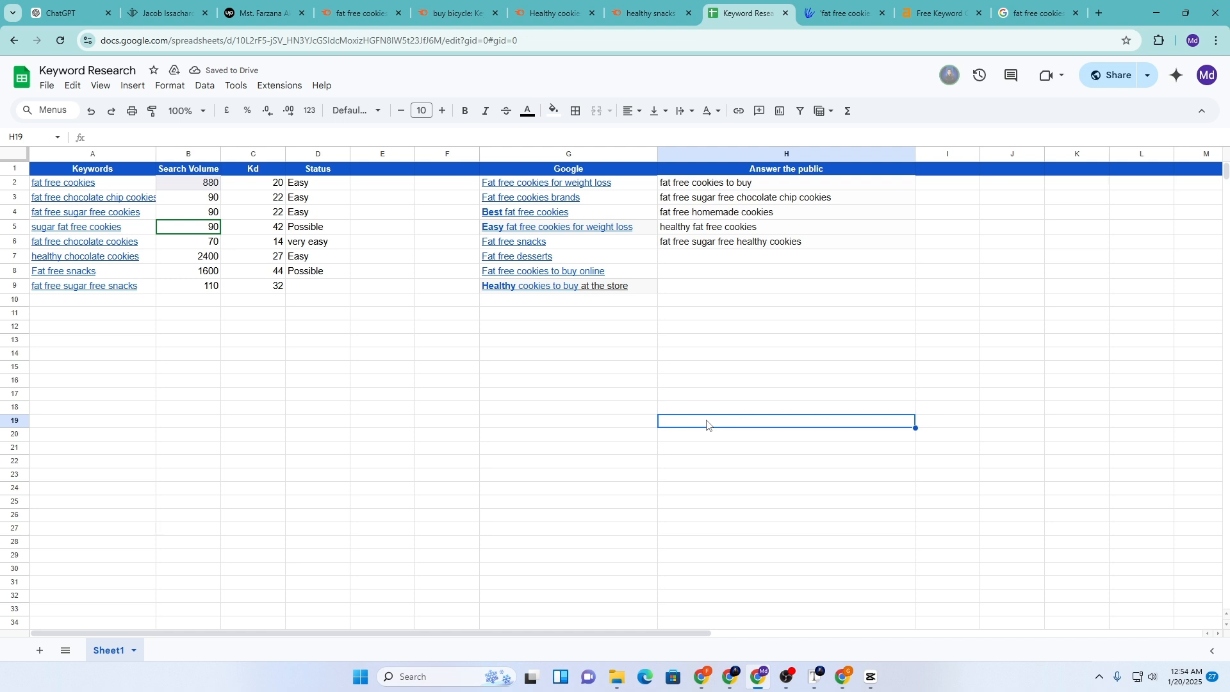